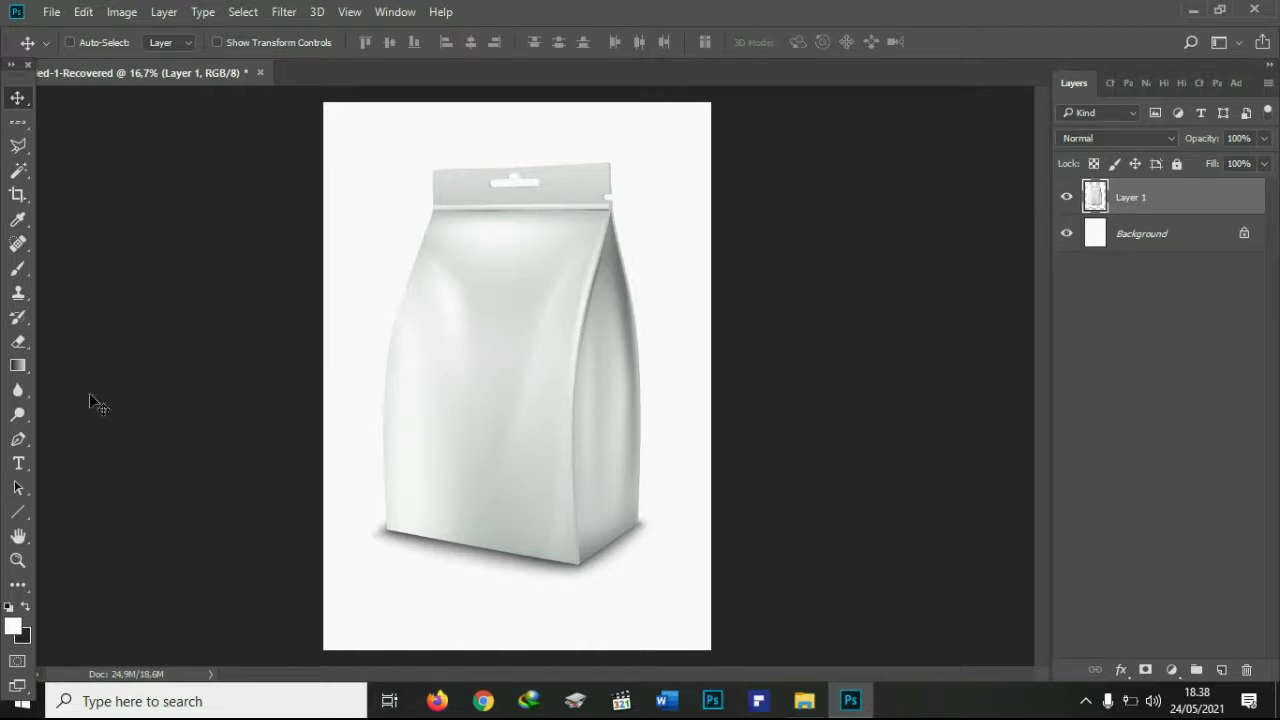
Set the Pen tool to Shape mode with a magenta fill and 1 px stroke.
click(20, 441)
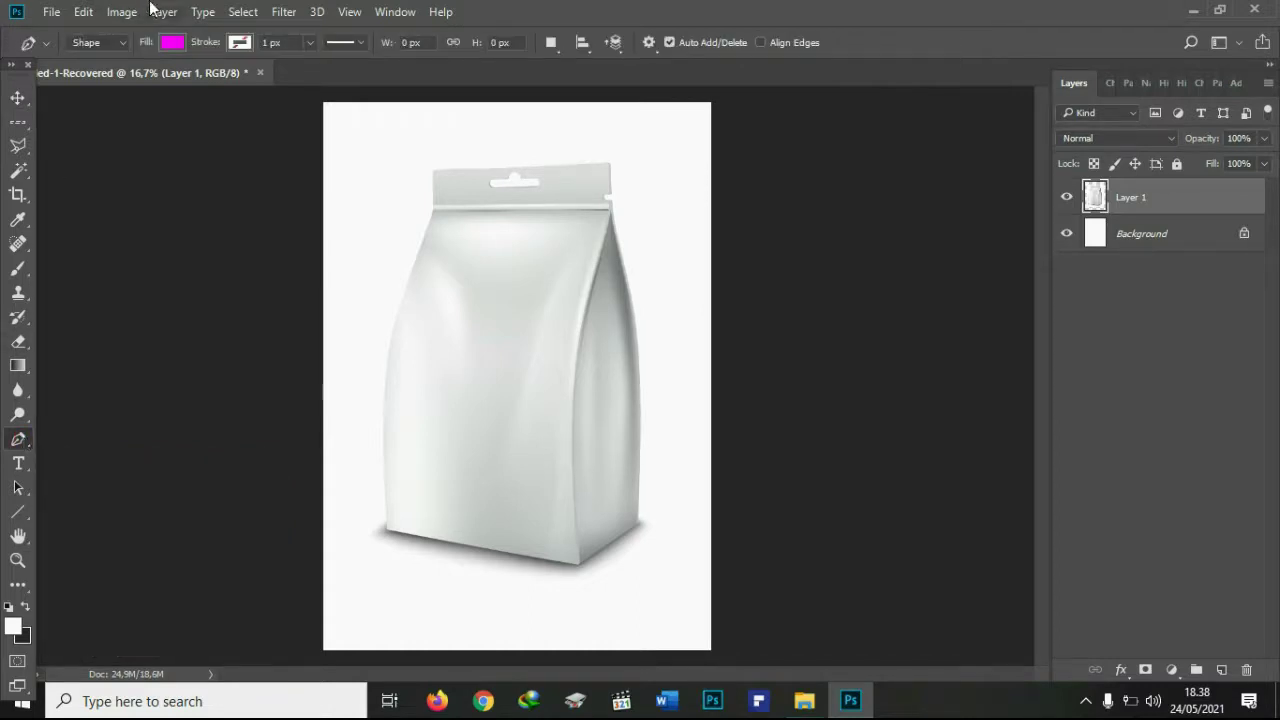
click(121, 43)
click(105, 59)
click(172, 46)
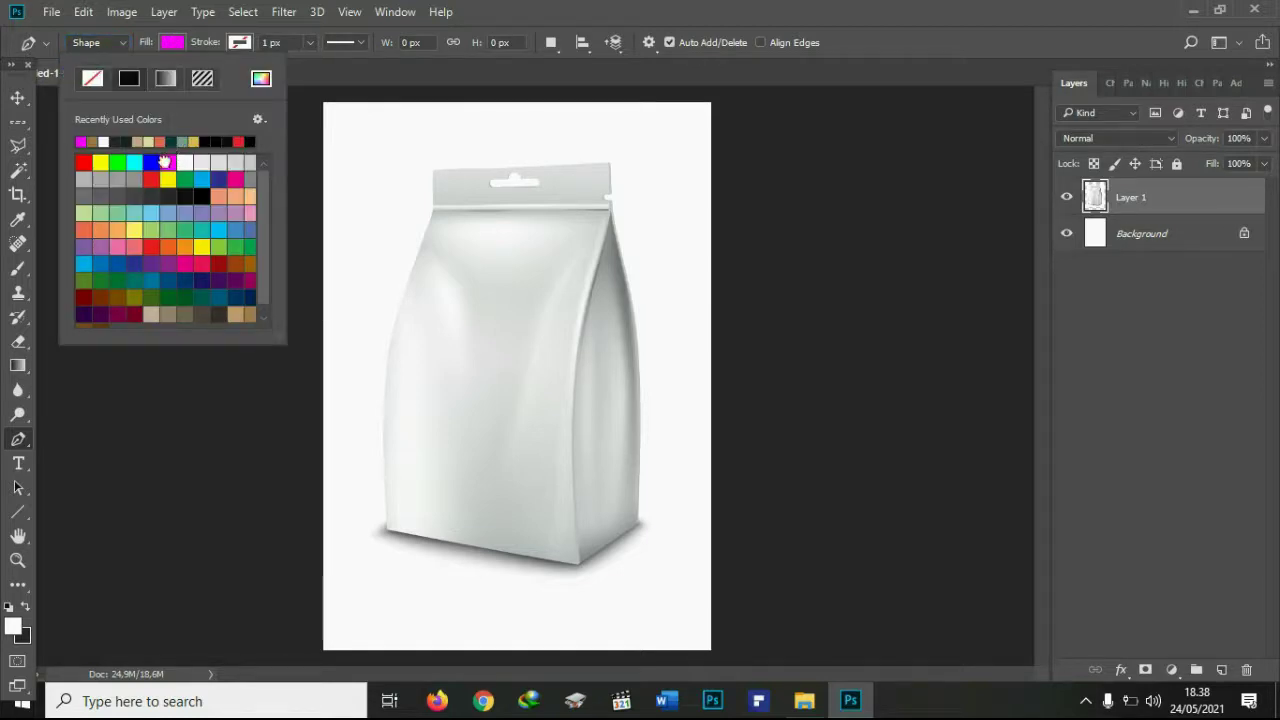
click(148, 45)
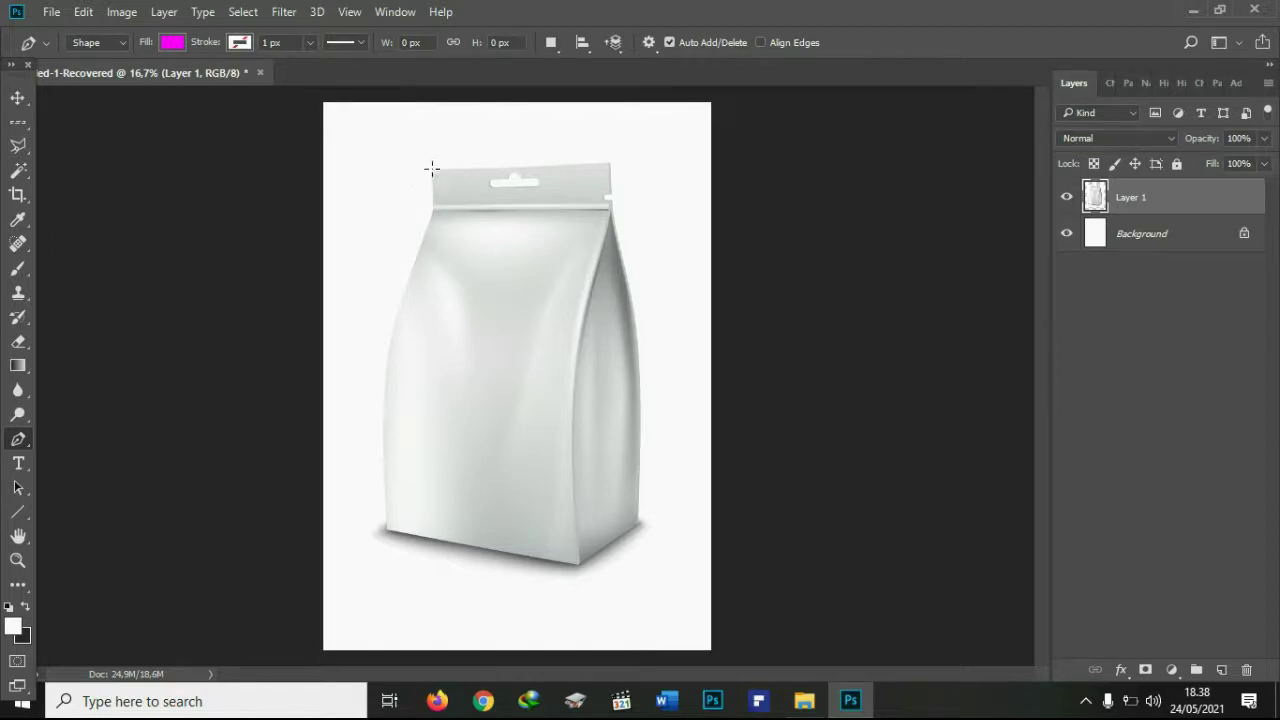
Trace the pouch's front panel corners into a closed magenta Shape 1.
click(431, 168)
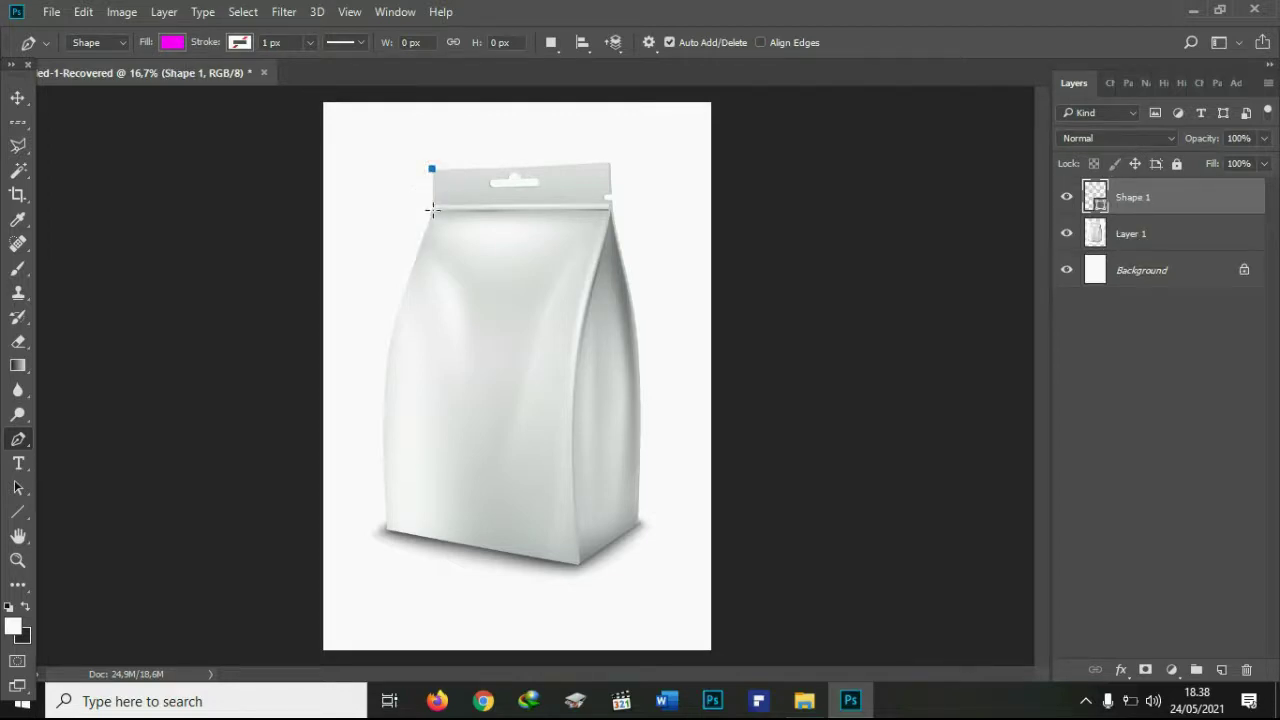
click(432, 209)
click(387, 530)
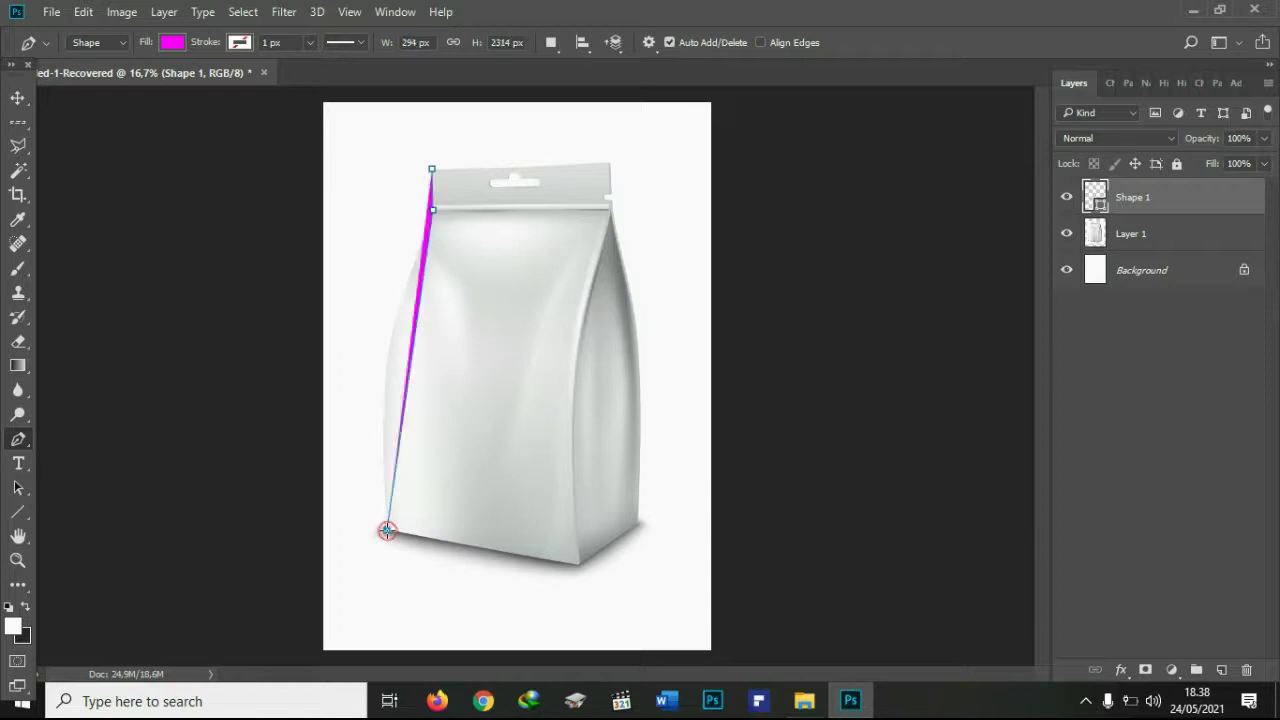
click(578, 566)
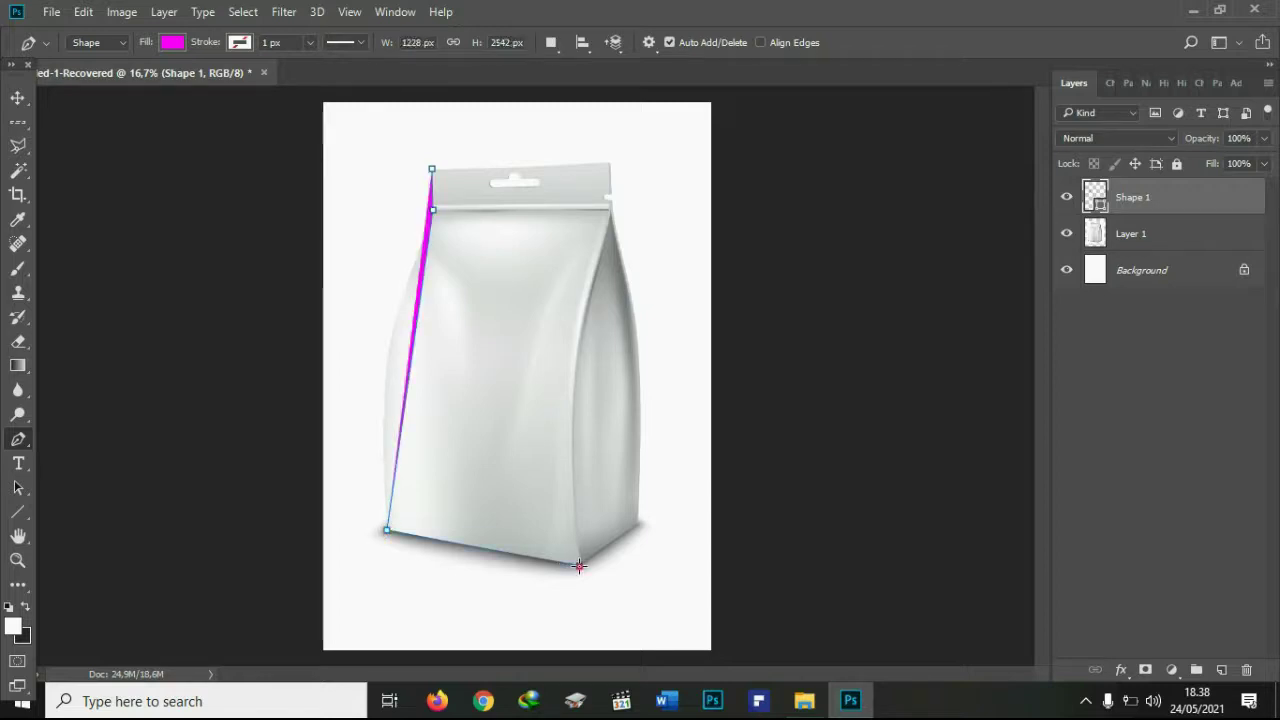
click(609, 209)
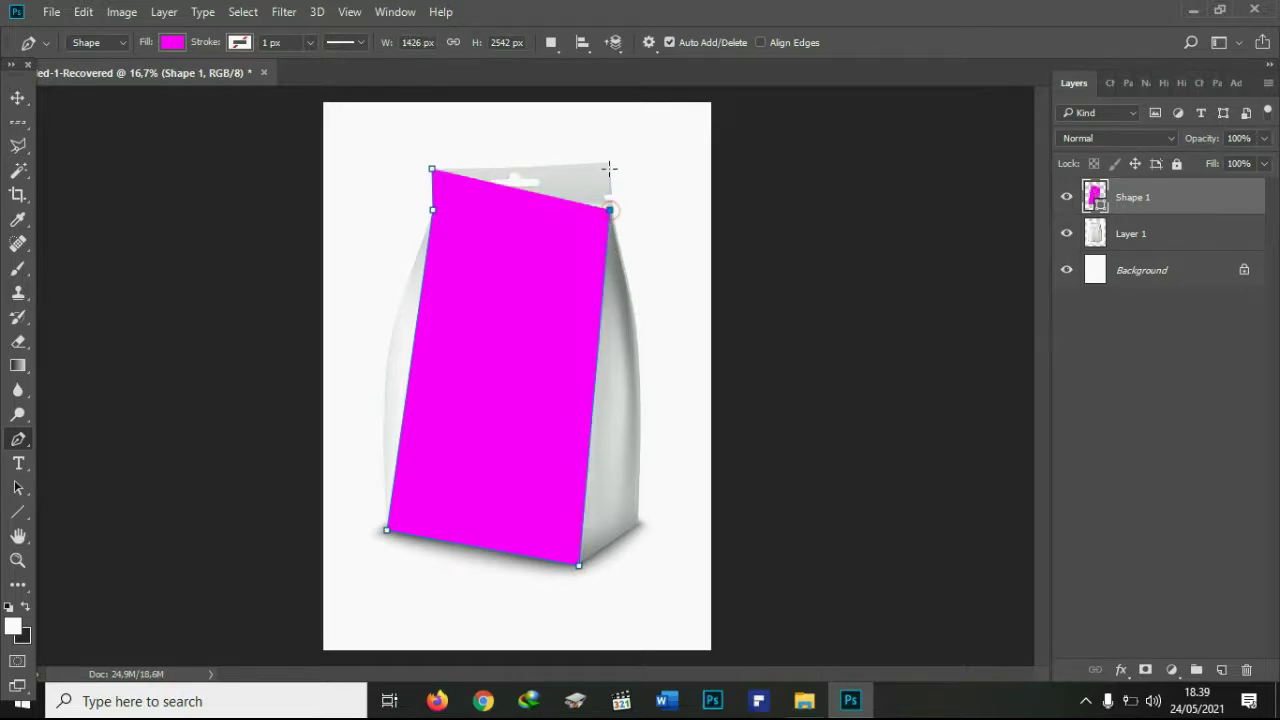
click(607, 162)
click(432, 169)
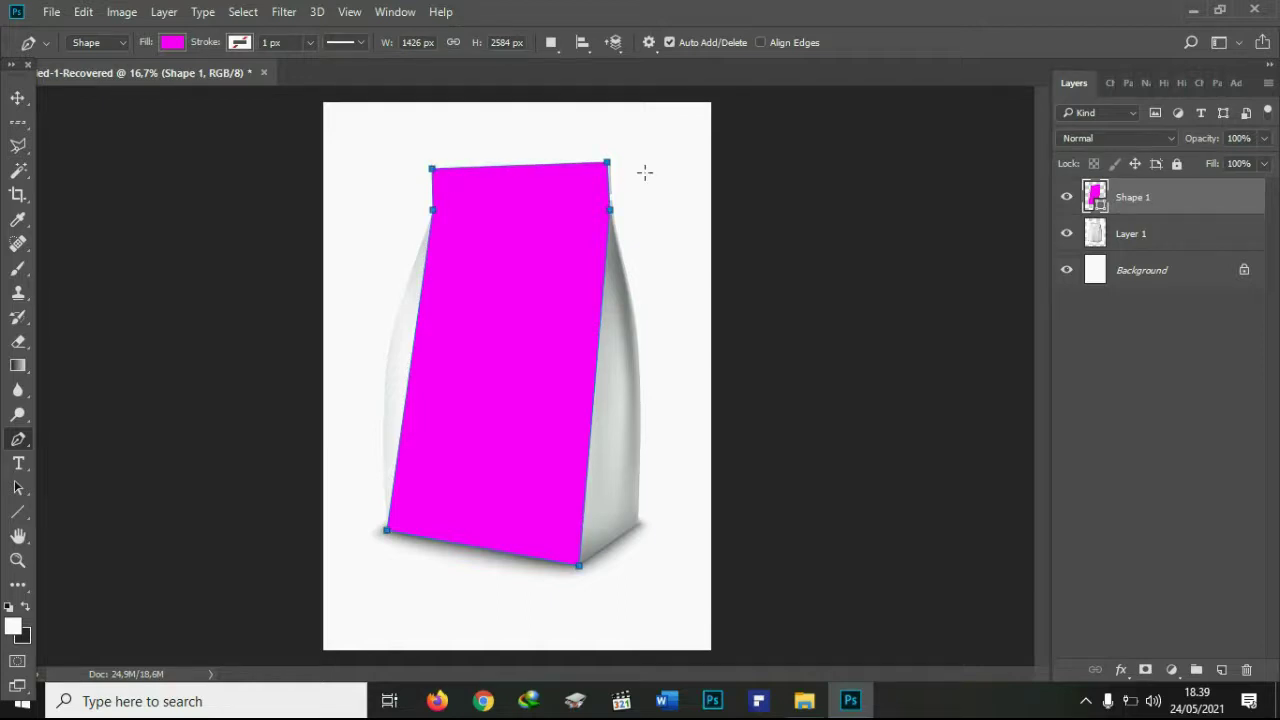
click(1264, 138)
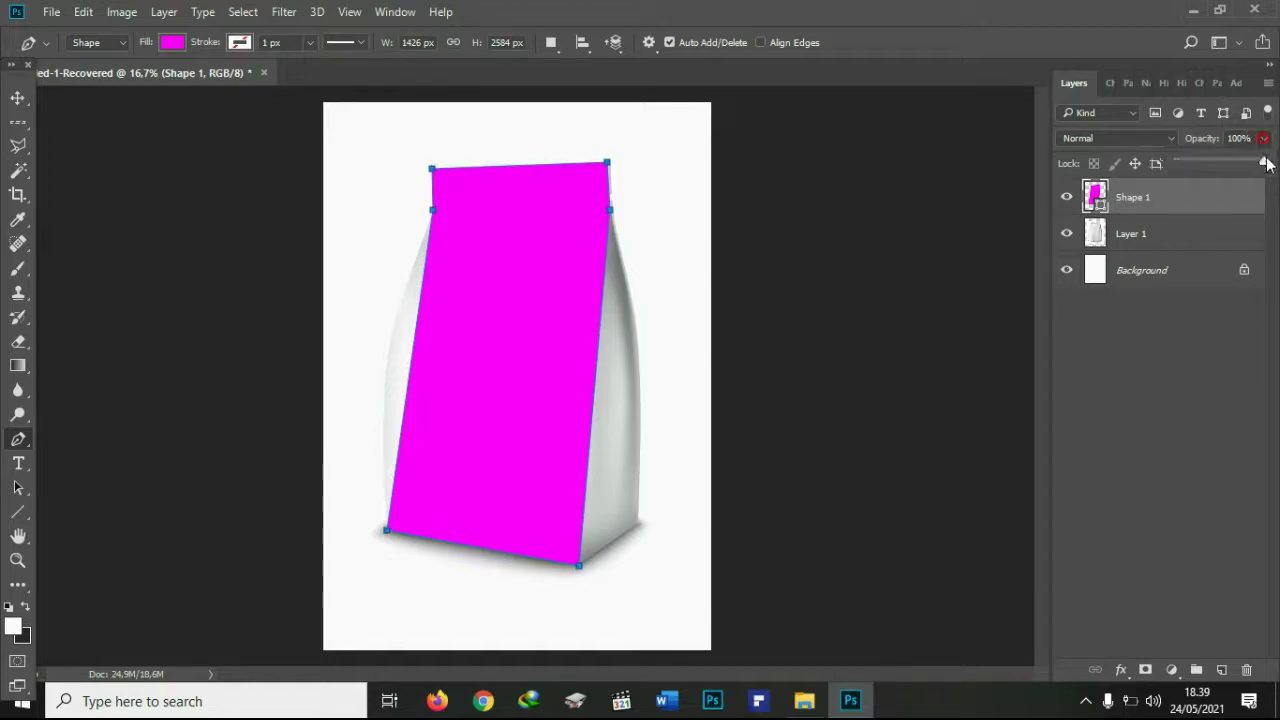
Drag Shape 1's Opacity slider down to 60%.
drag(1265, 161, 1229, 161)
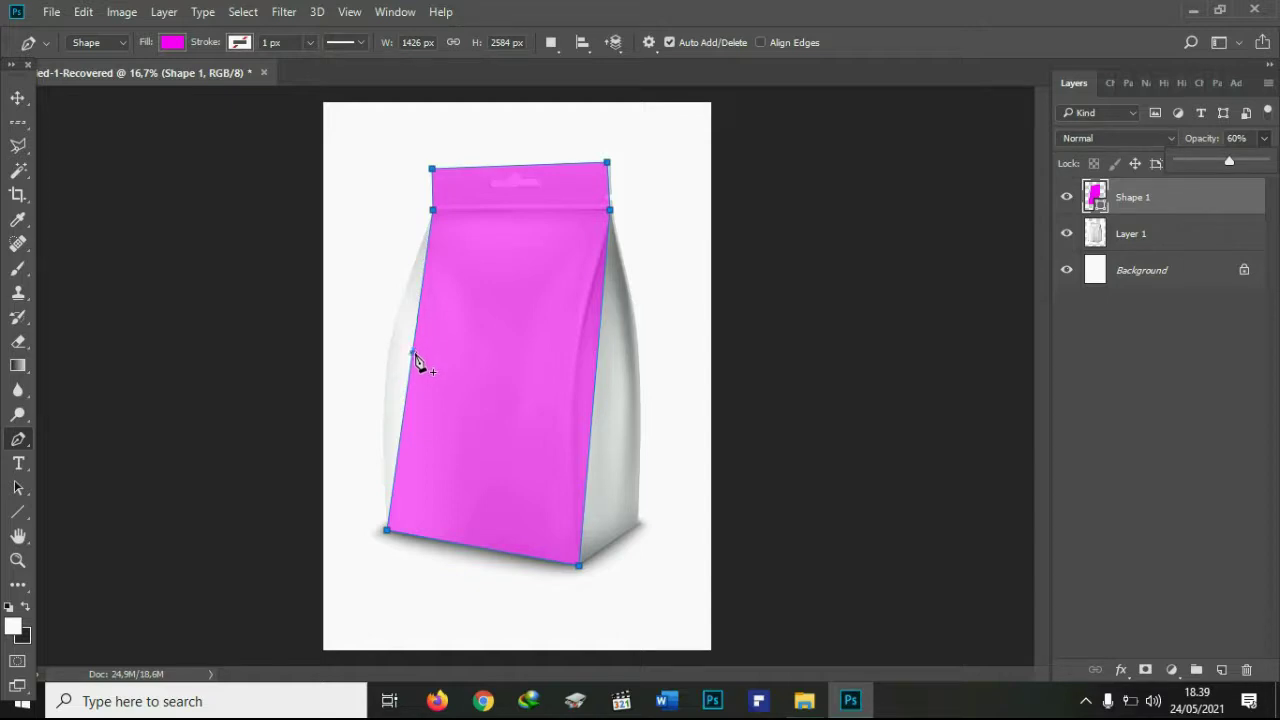
Add an anchor on the magenta shape's left edge and drag it to curve the side.
click(412, 352)
click(412, 352)
click(412, 352)
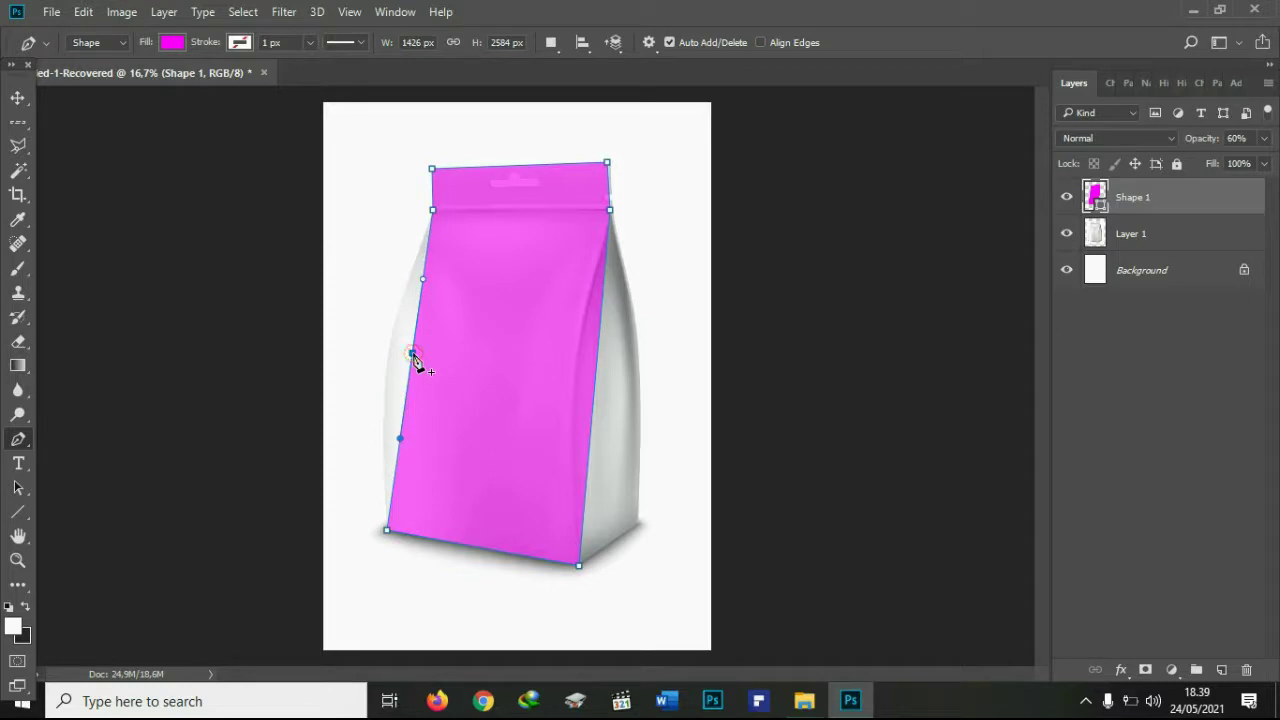
drag(412, 355, 413, 353)
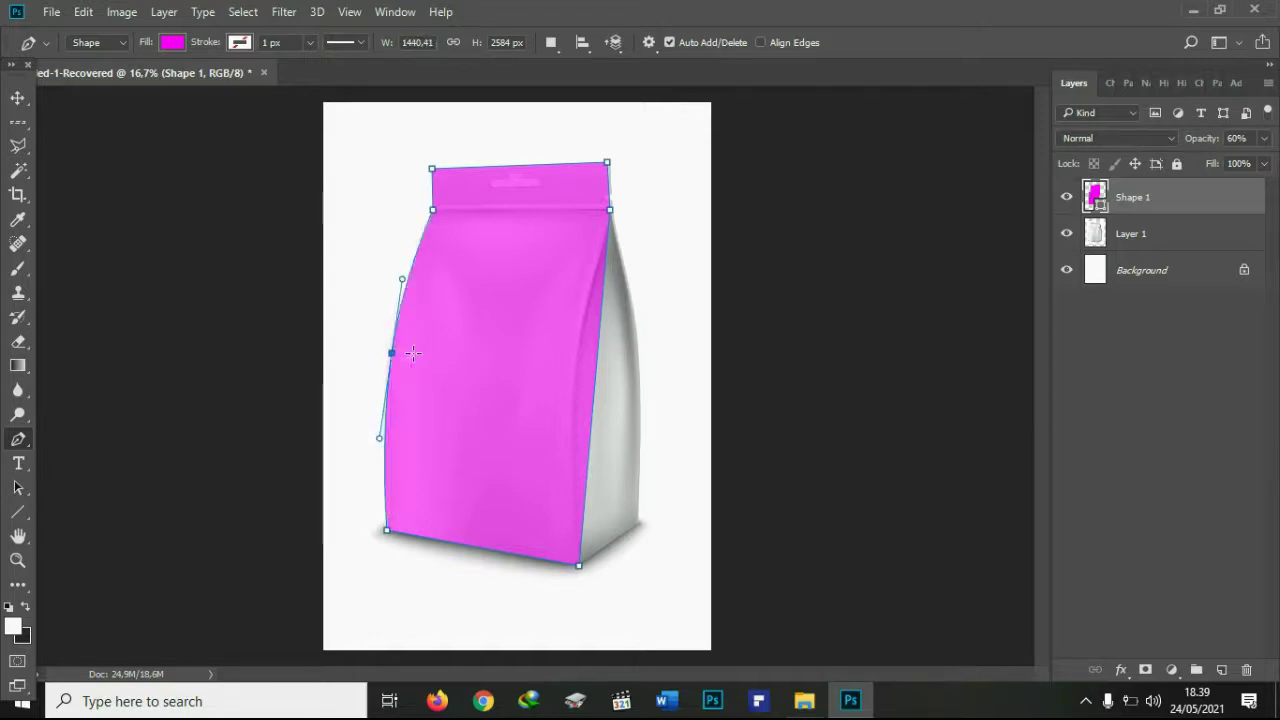
Add anchors on the right edge and nudge them to follow the pouch's curve.
click(594, 385)
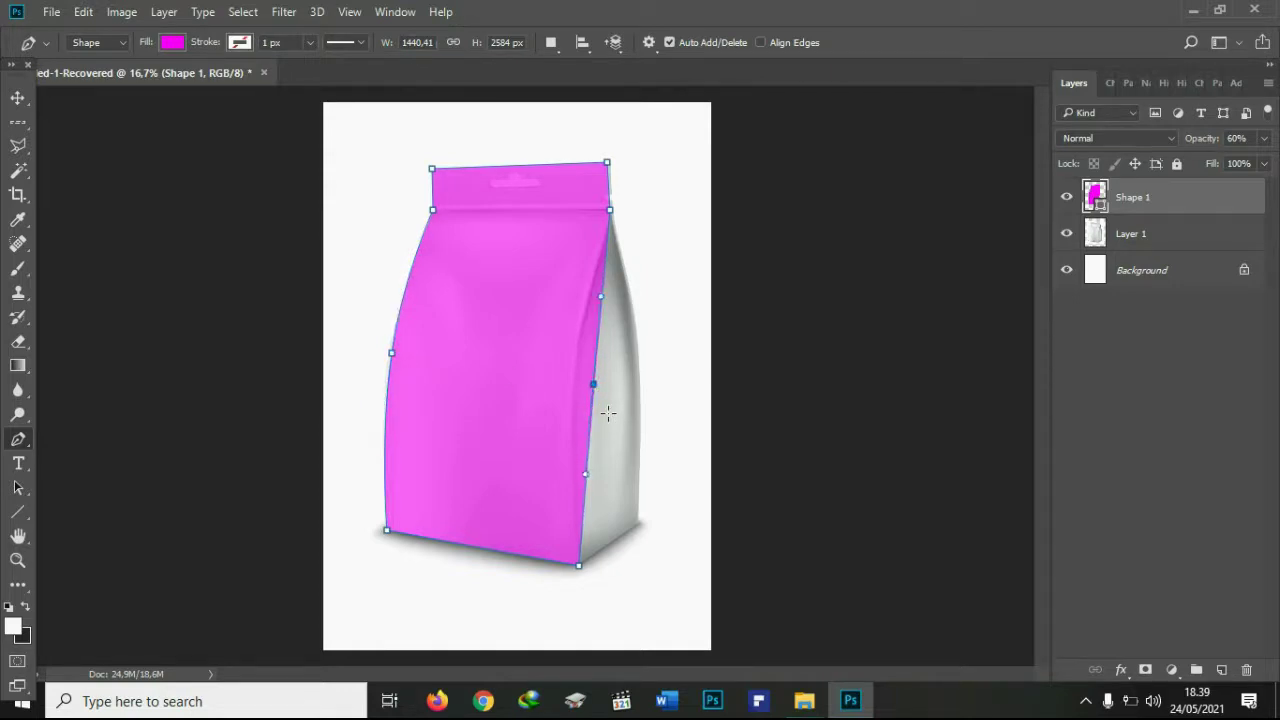
key(Left)
key(Left)
key(Left)
key(Left)
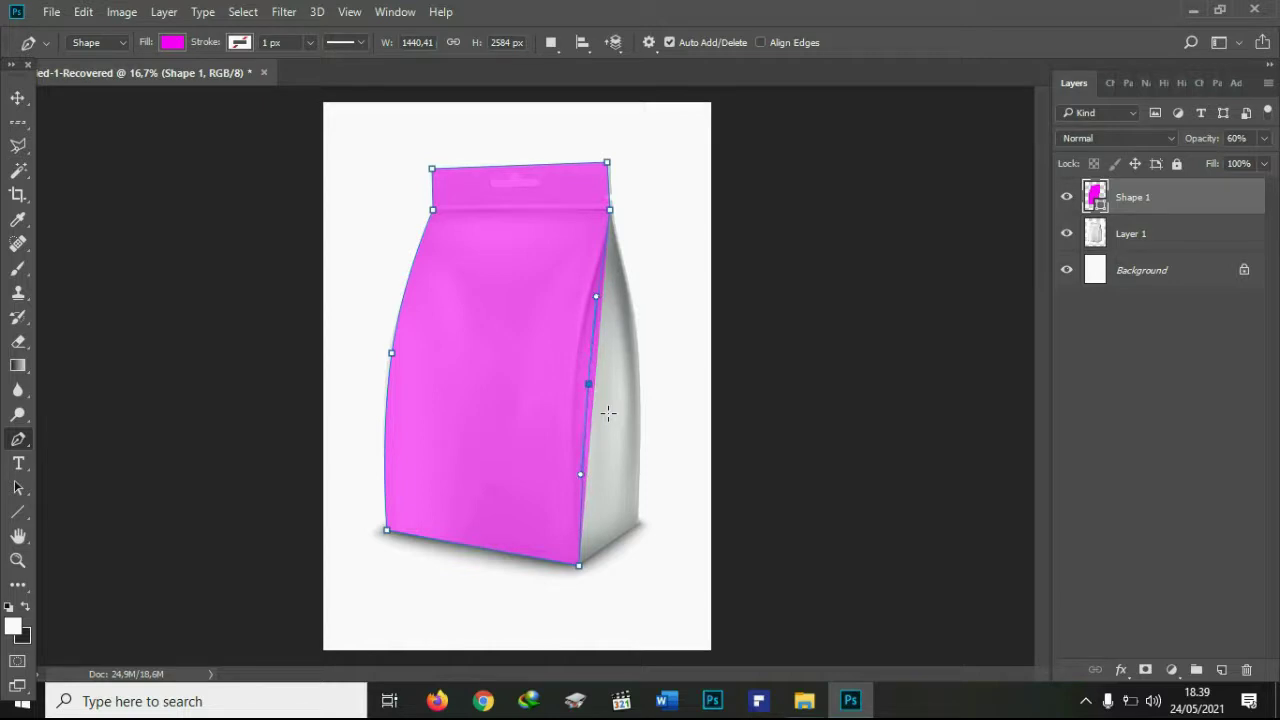
key(Left)
key(Left)
key(Left)
key(Left)
key(Left)
key(Left)
key(Left)
key(Left)
key(Left)
key(Left)
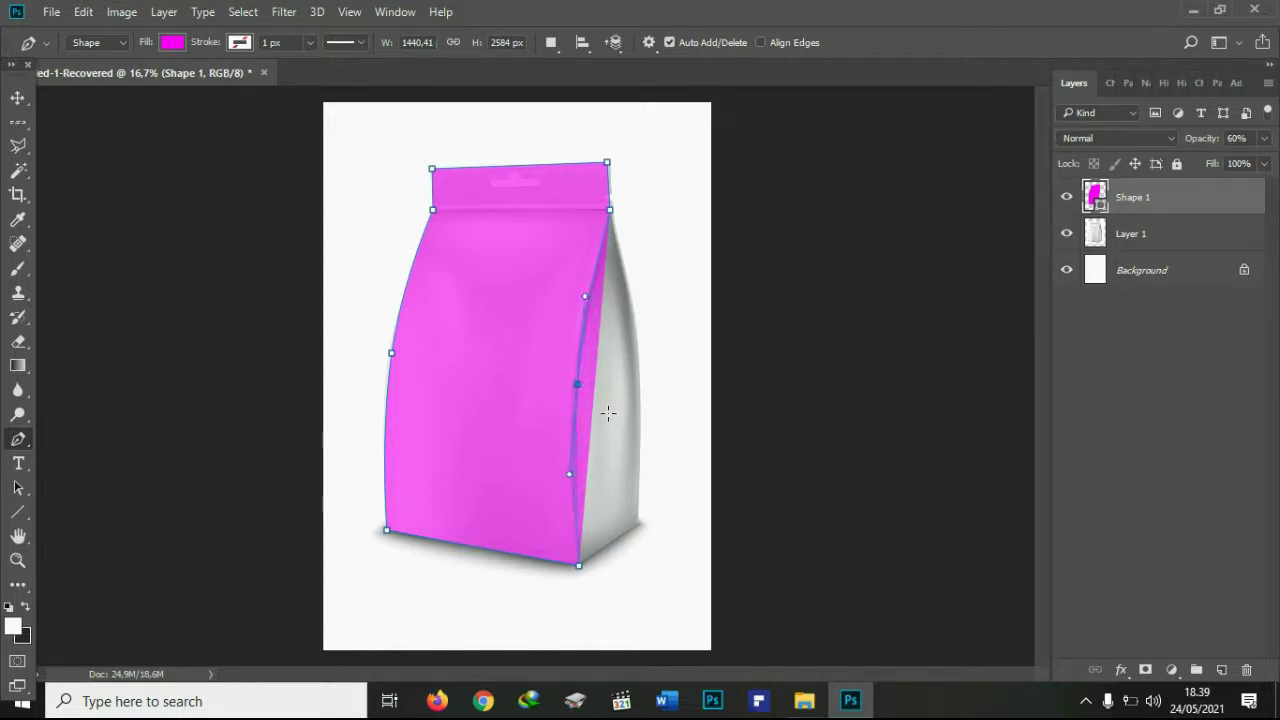
key(Left)
key(Left)
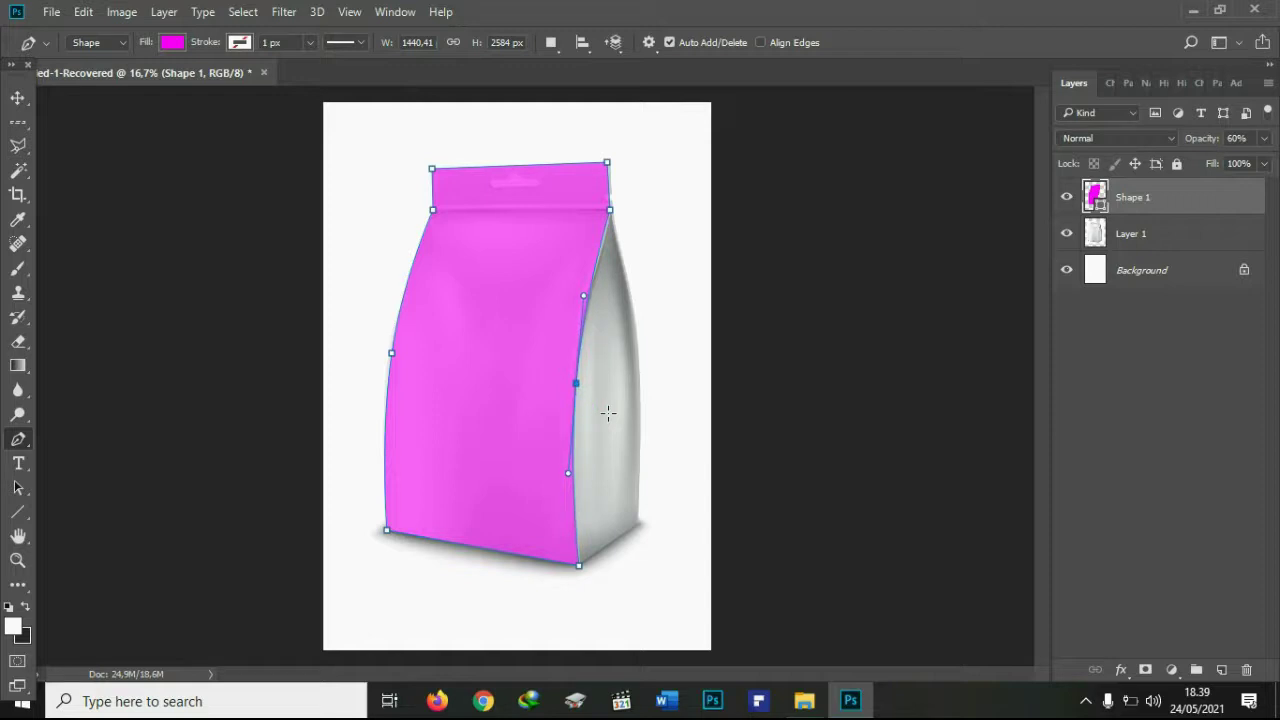
key(Left)
key(Left)
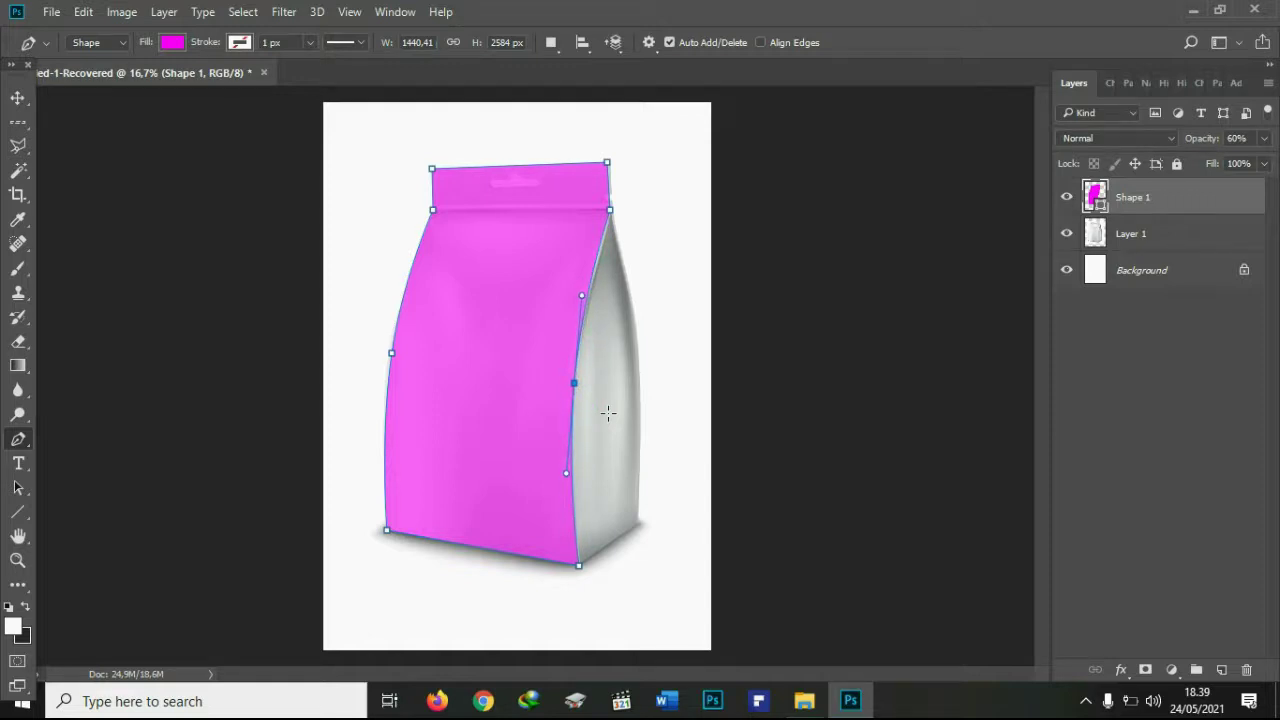
click(601, 255)
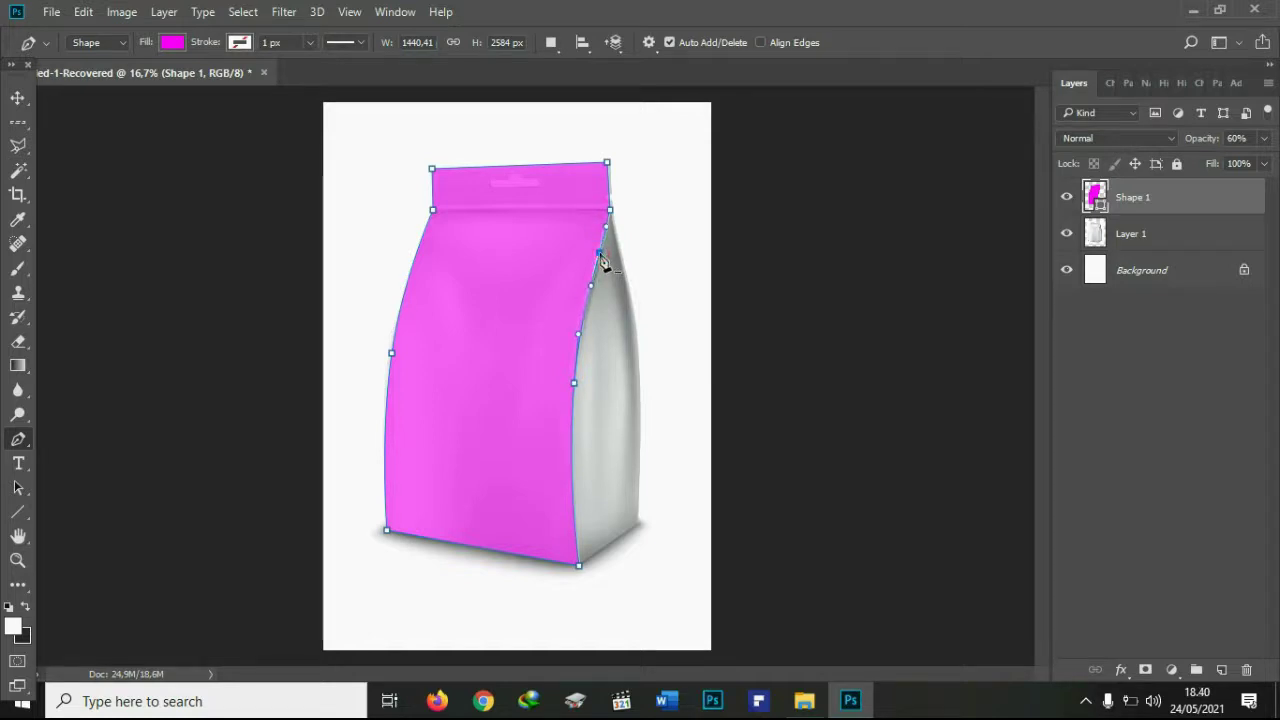
drag(602, 259, 603, 260)
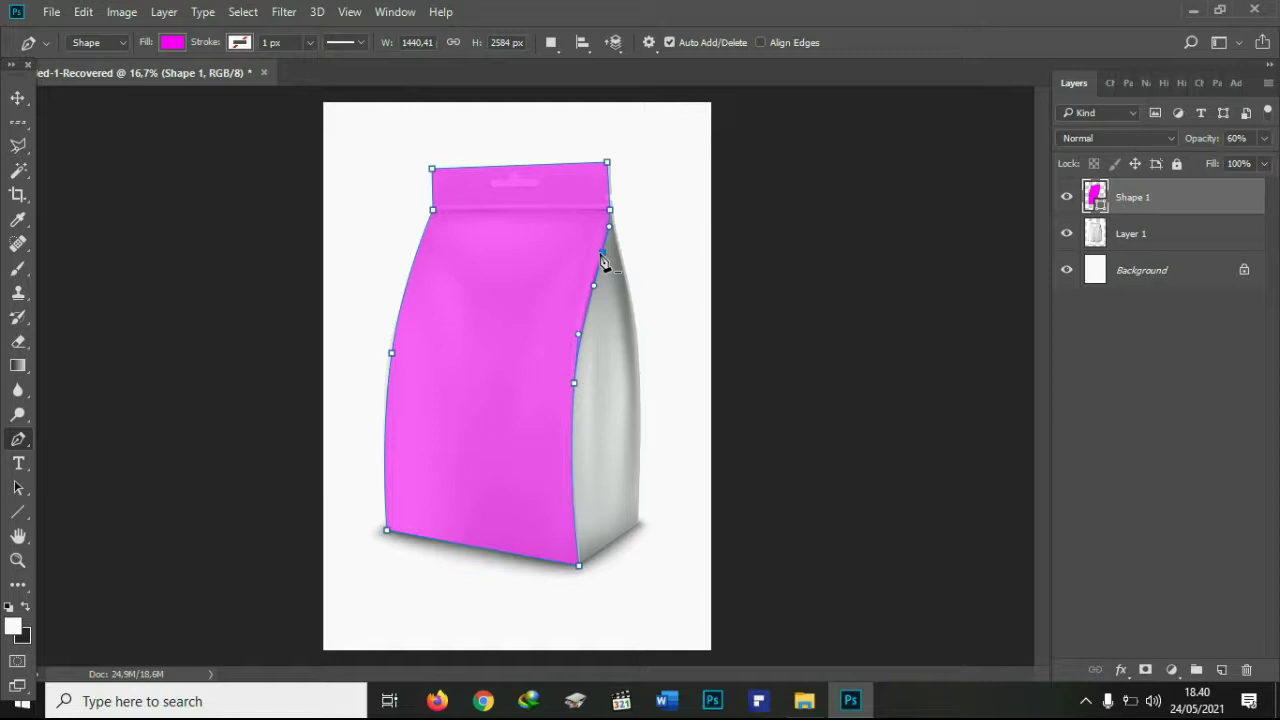
click(17, 100)
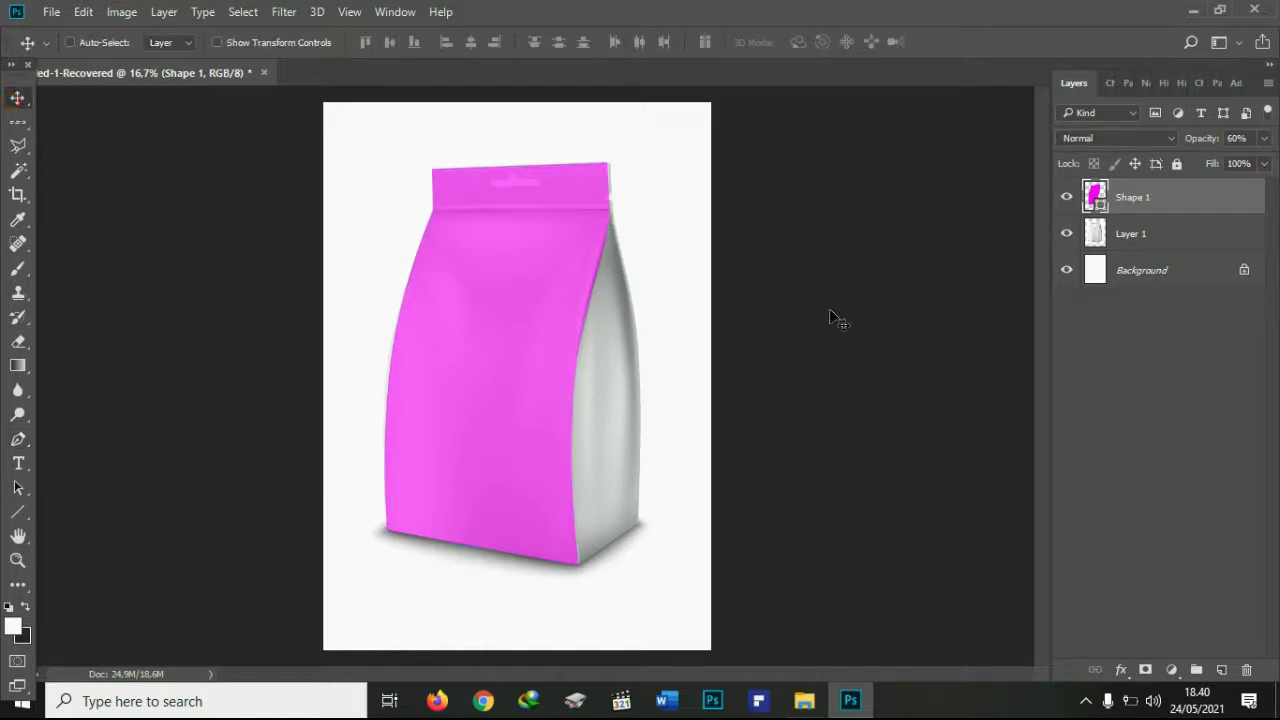
Rasterize the Shape 1 layer and hide it.
right_click(1162, 205)
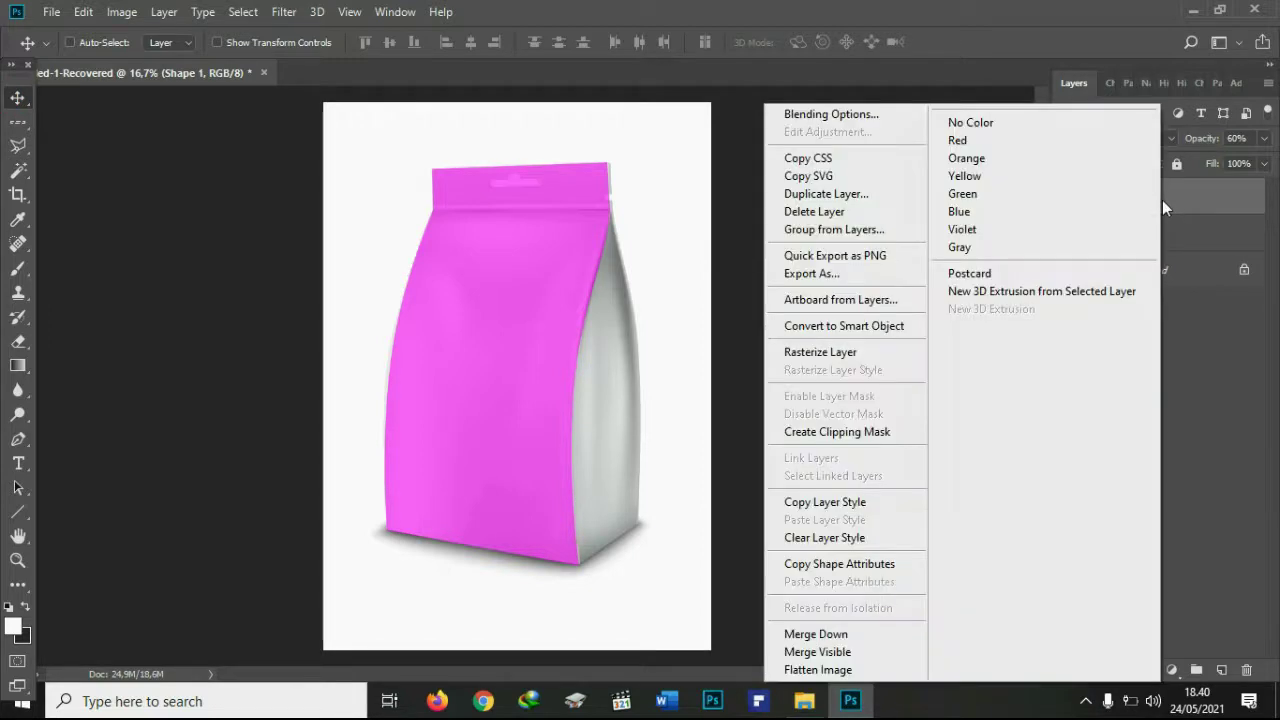
click(858, 355)
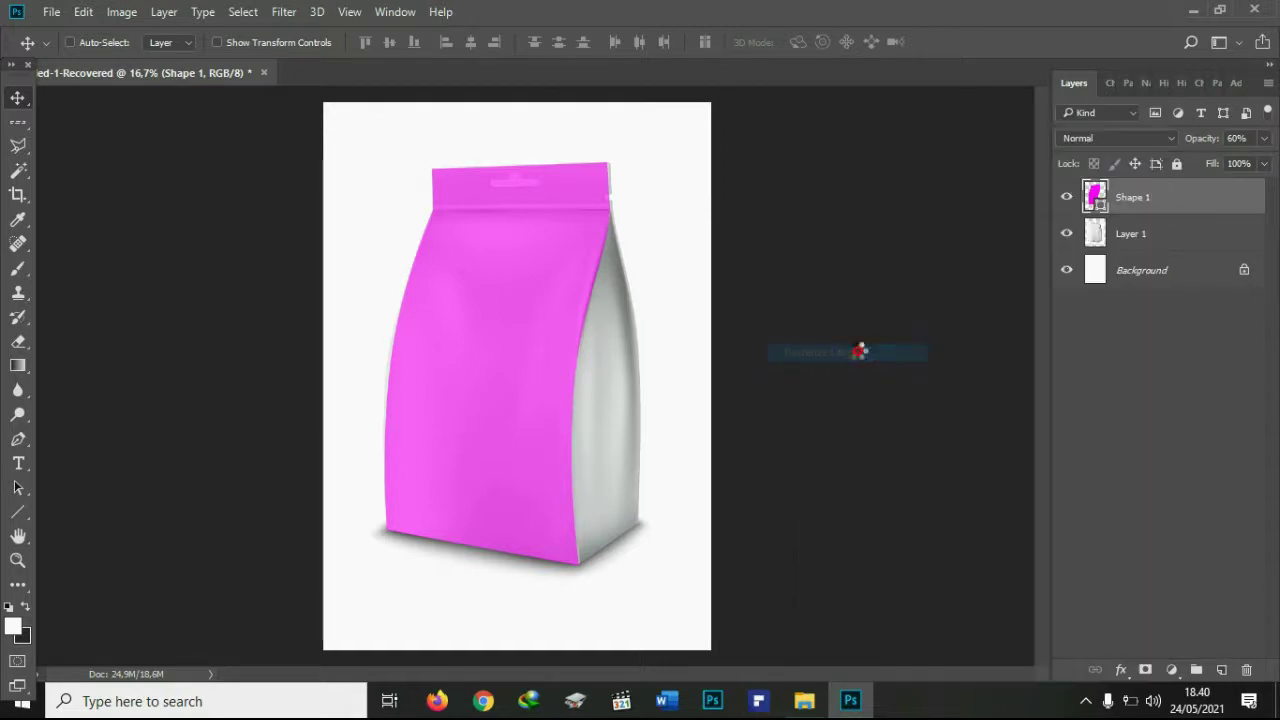
click(1067, 199)
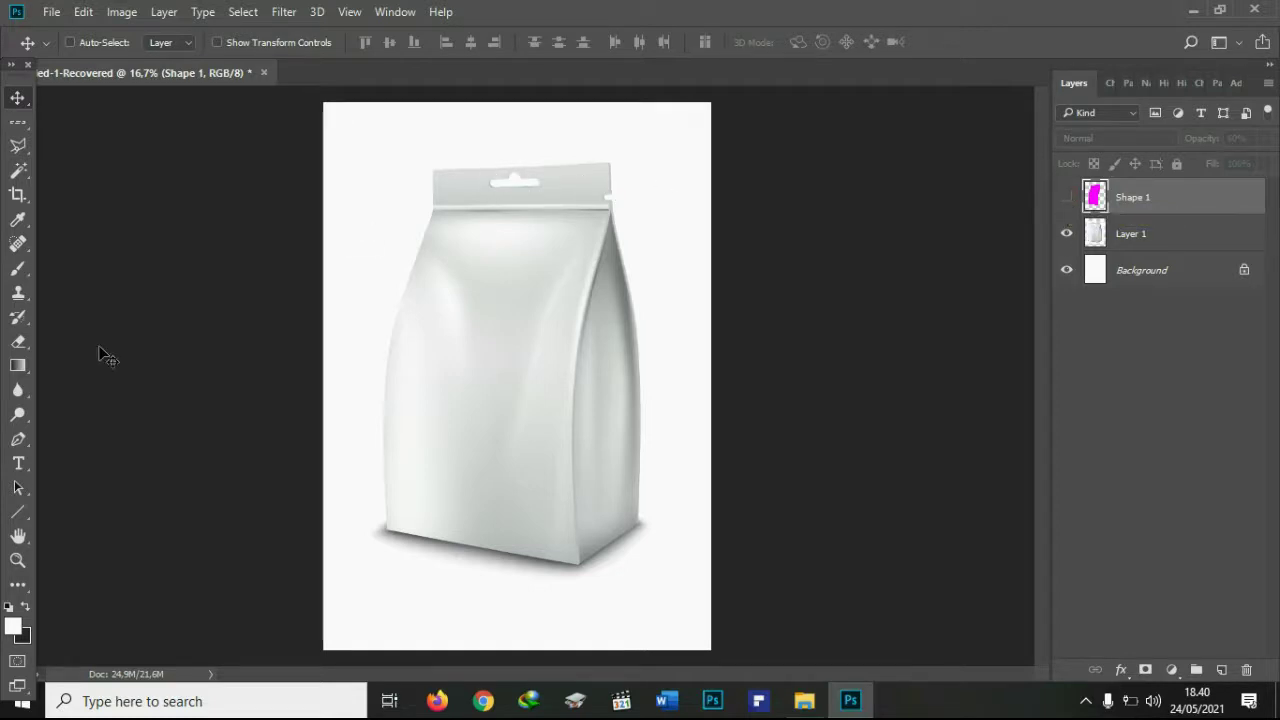
Select the hanger hole on Layer 1 with the Magic Wand set to Contiguous.
click(18, 172)
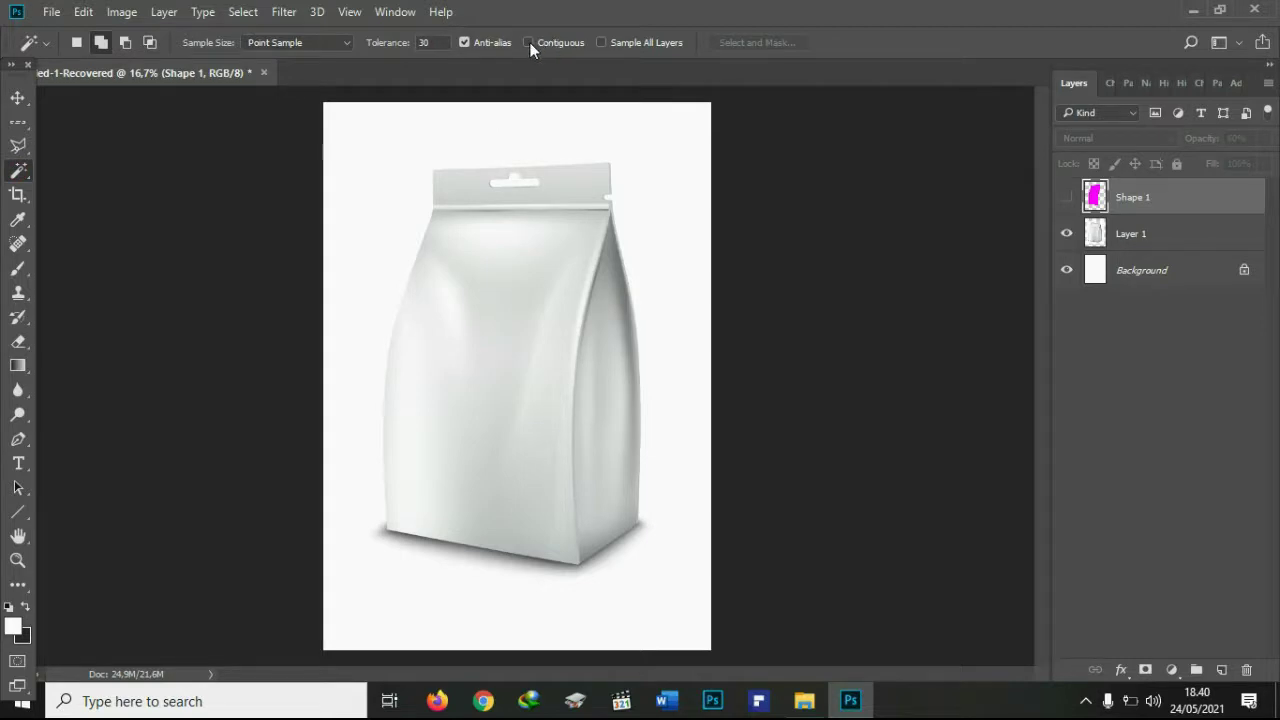
click(528, 42)
click(513, 188)
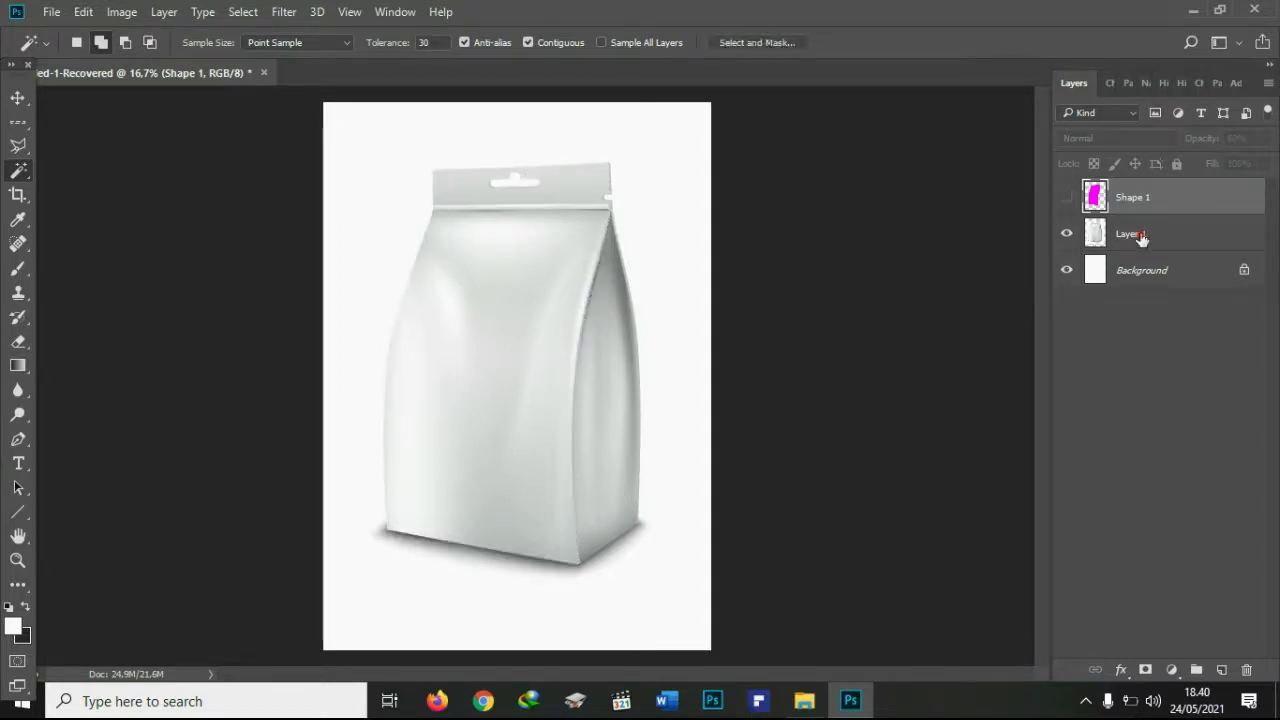
click(1133, 234)
click(513, 183)
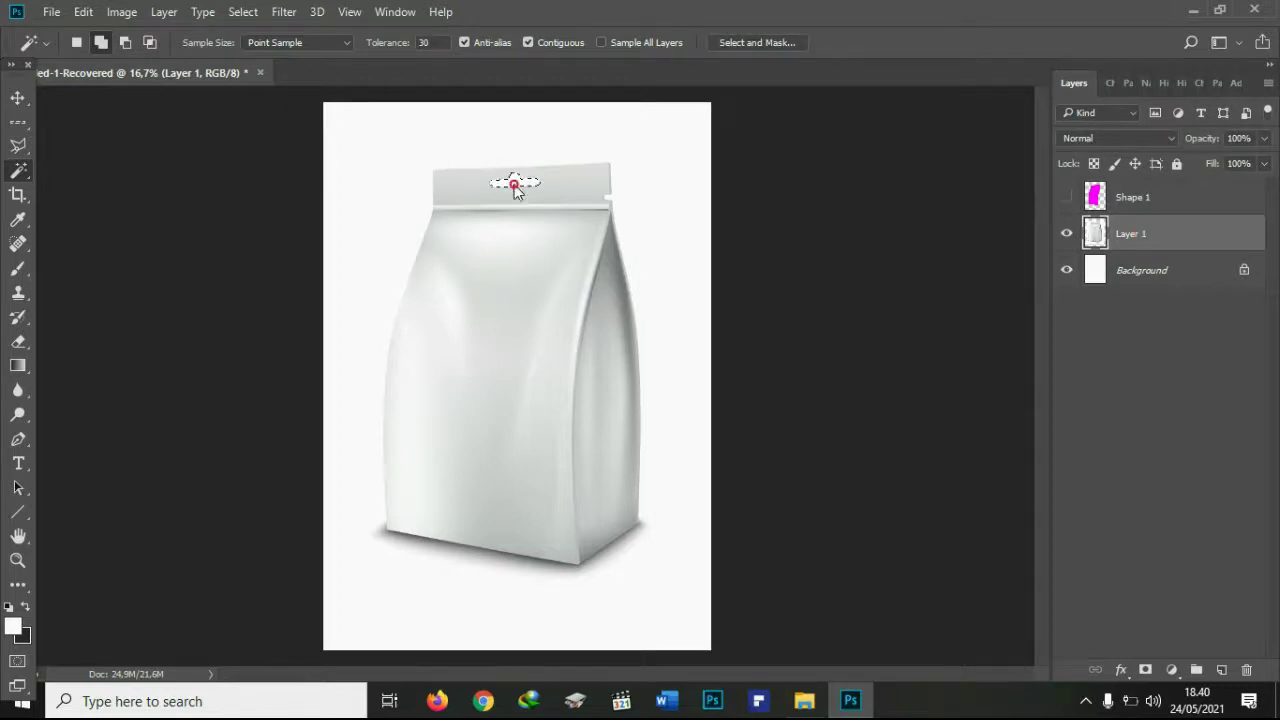
Show Shape 1, delete the hanger-hole area from it, and deselect.
click(1067, 200)
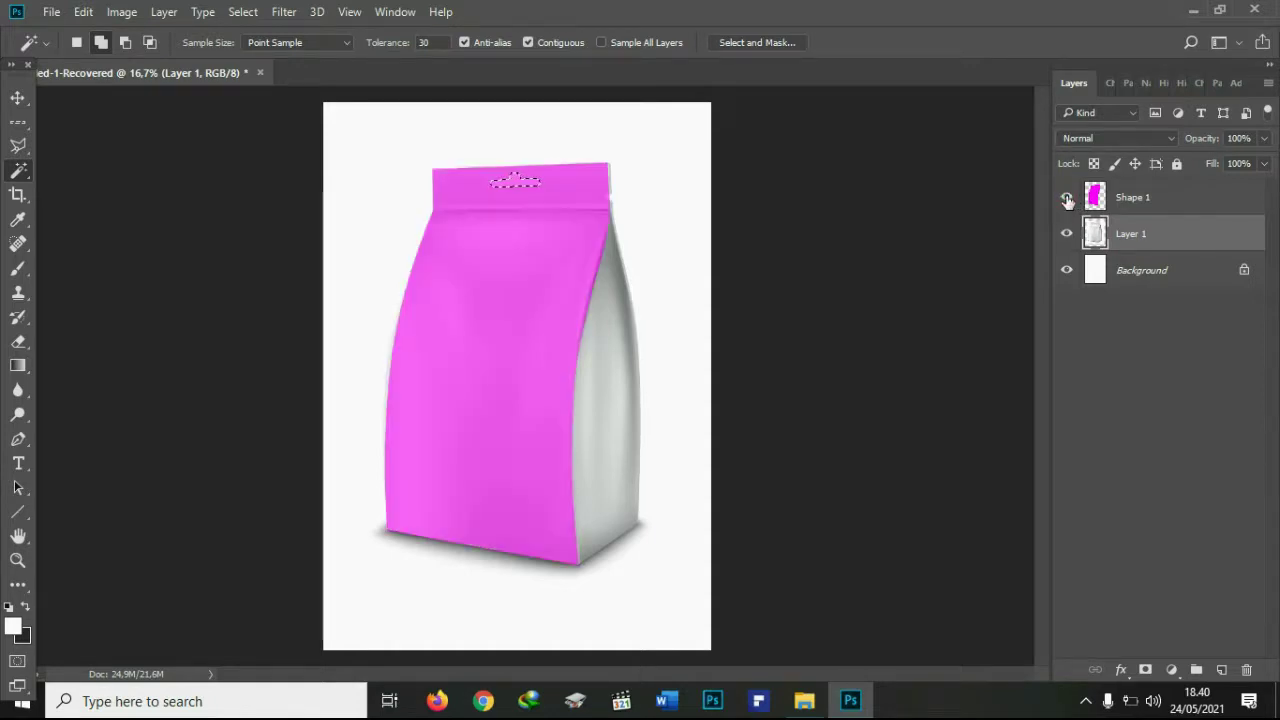
click(1175, 202)
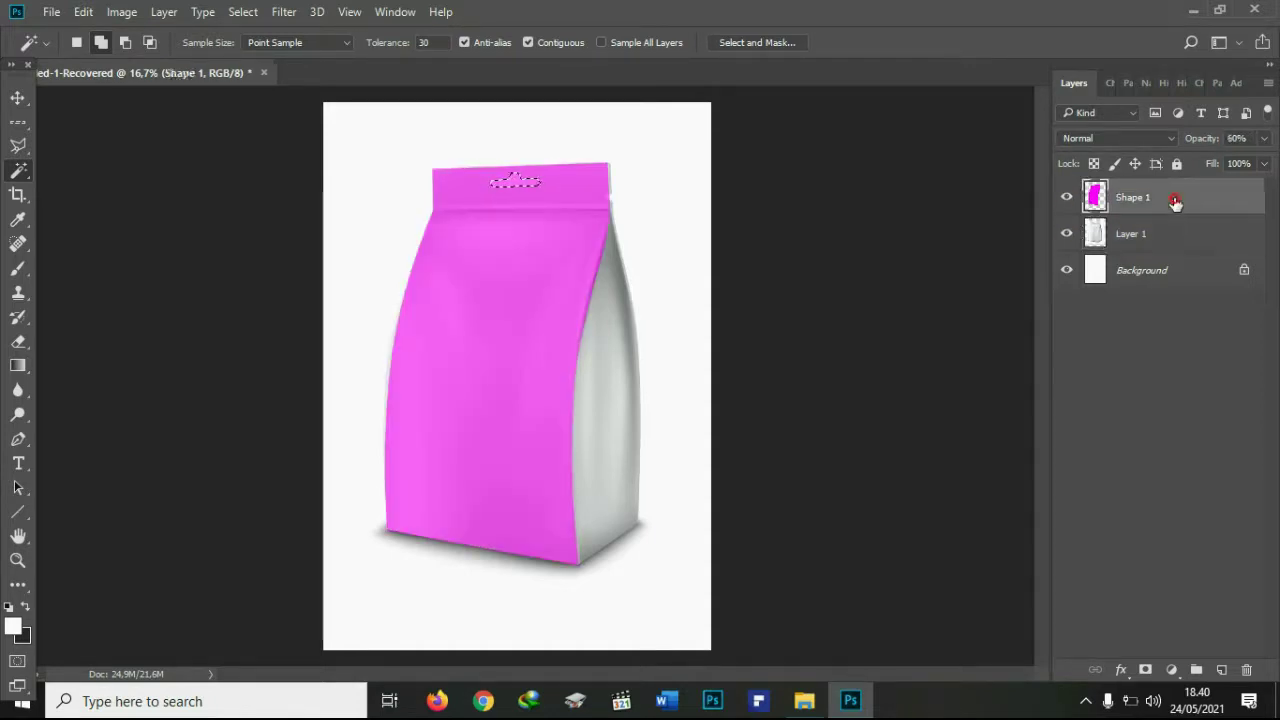
key(Delete)
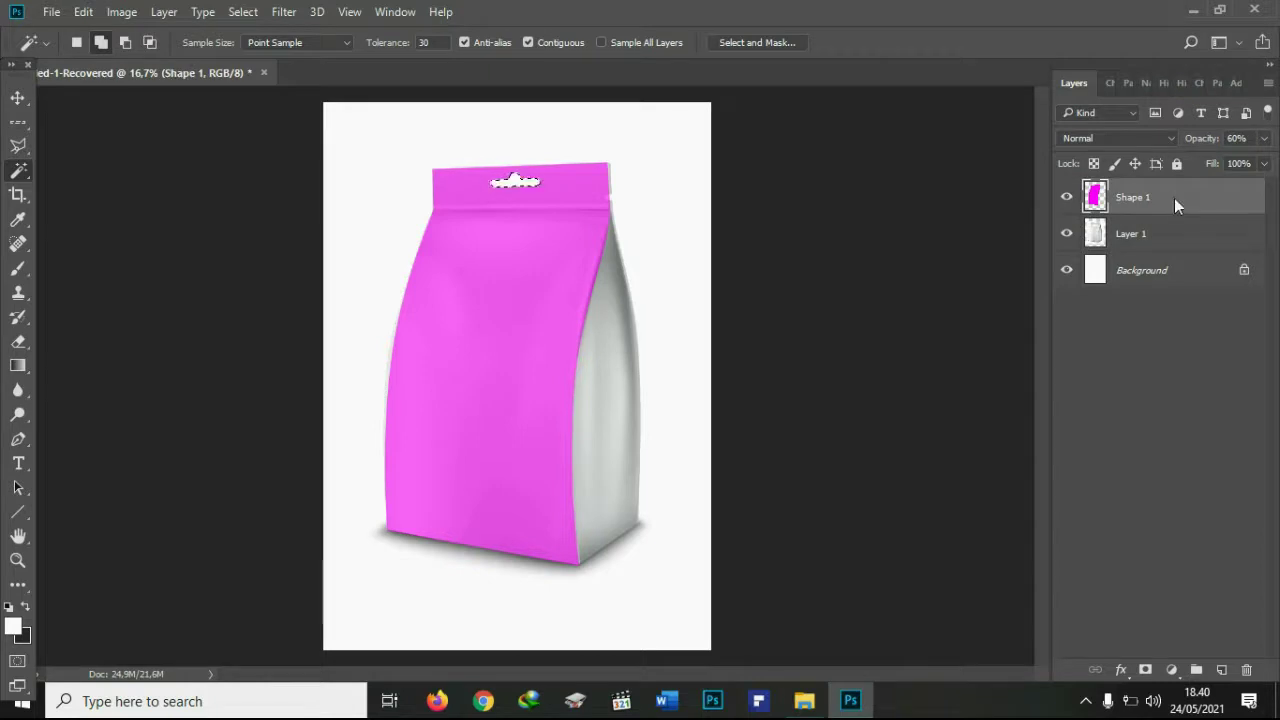
key(ctrl+d)
Erase a small notch at the right edge of the magenta top band.
click(19, 343)
click(62, 342)
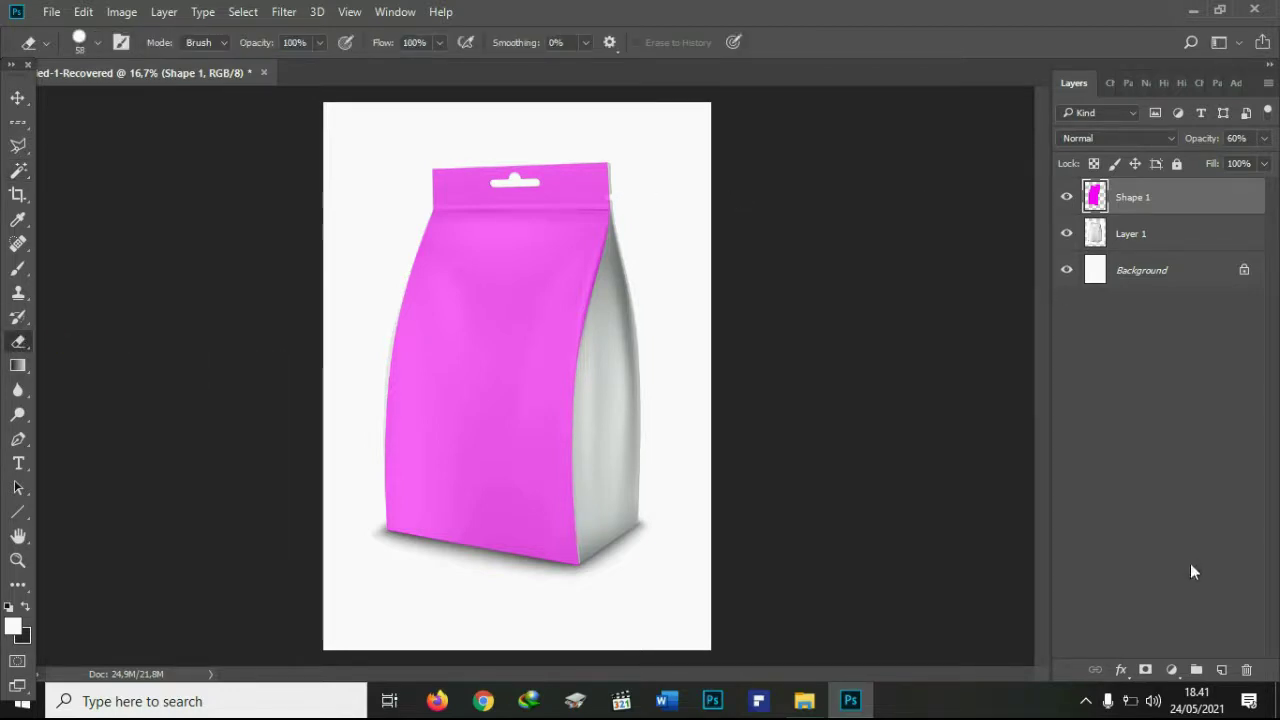
click(607, 197)
Target the pouch photo Layer 1 and pick the Pen tool for a new shape.
click(18, 97)
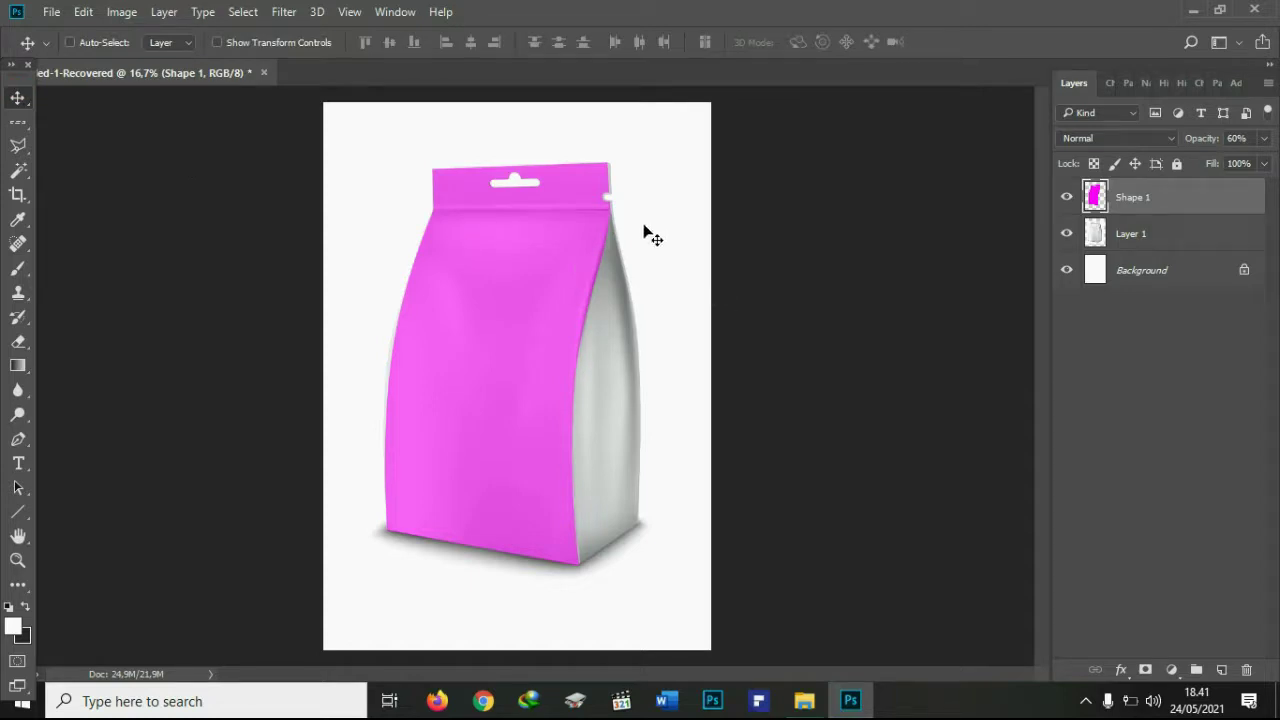
click(1140, 235)
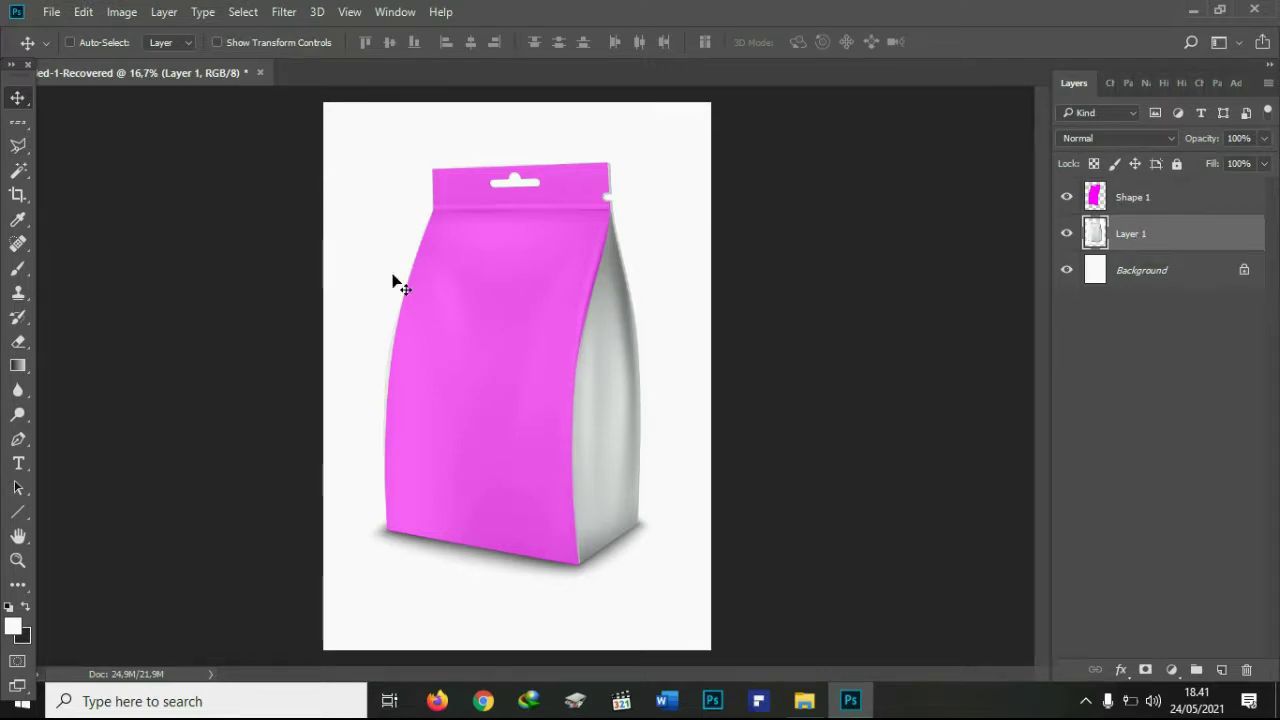
click(18, 439)
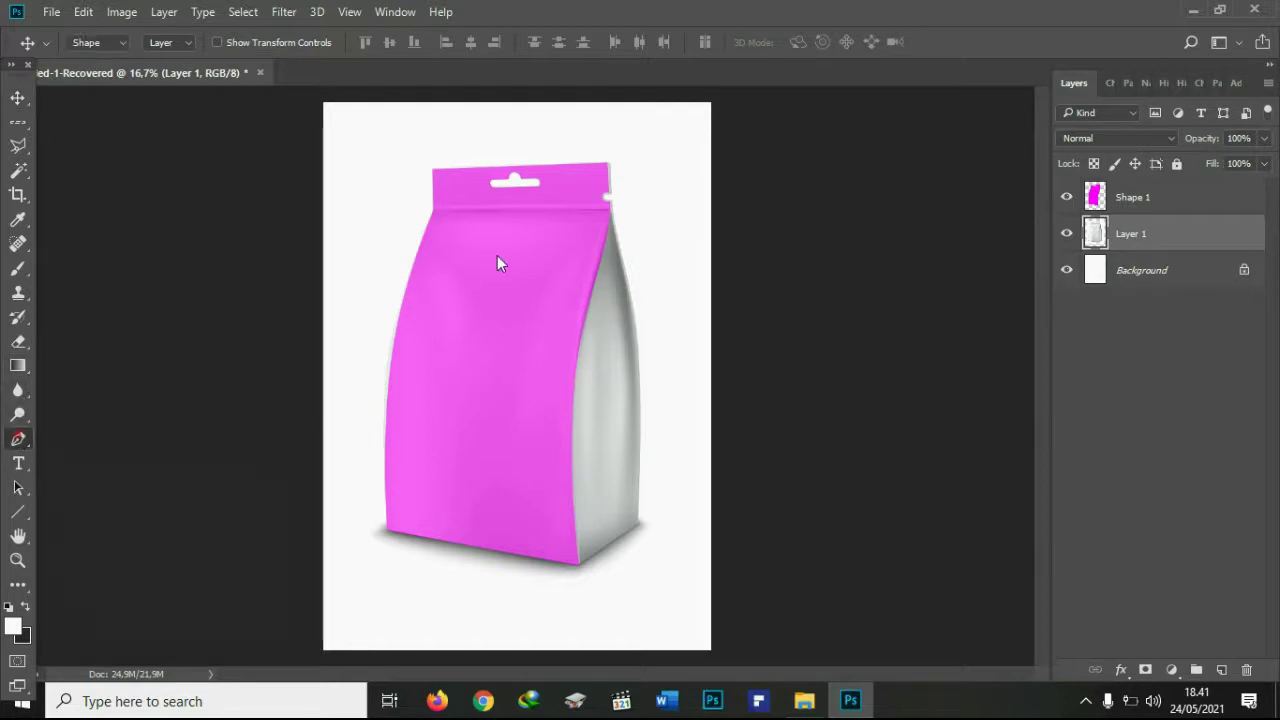
Draw a cyan triangle over the pouch's right gusset between its three corners.
click(609, 212)
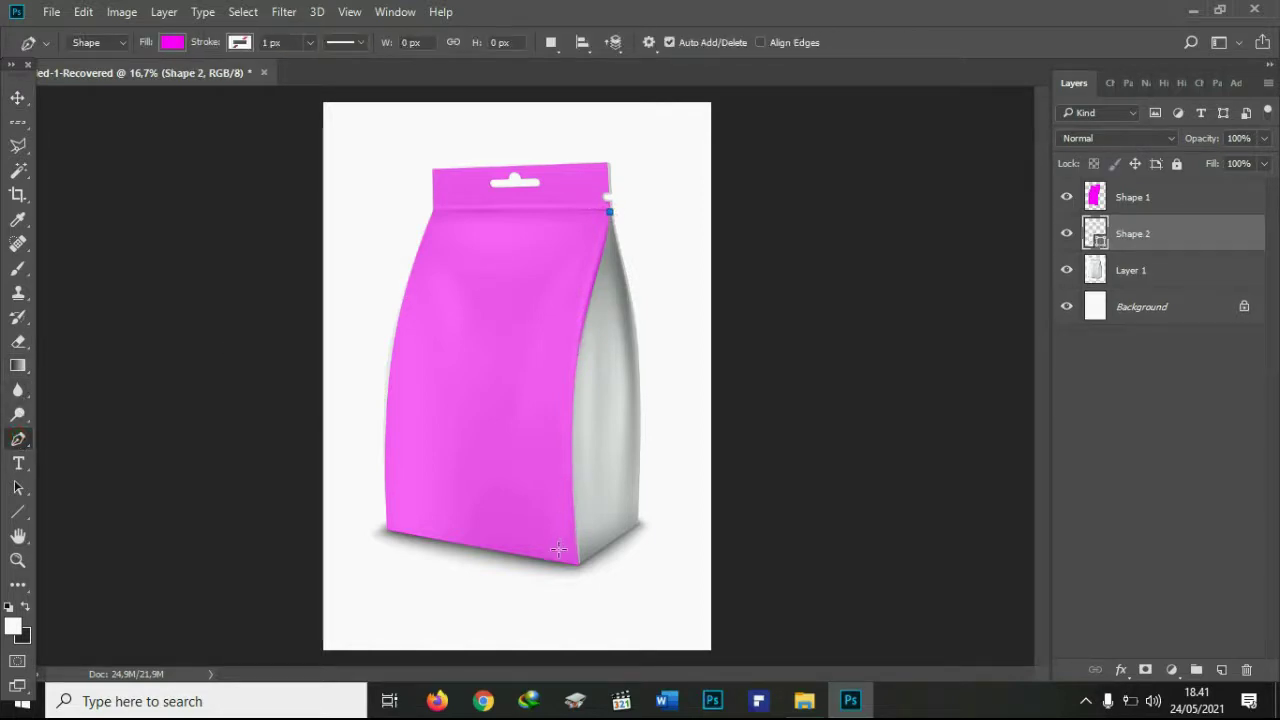
click(172, 43)
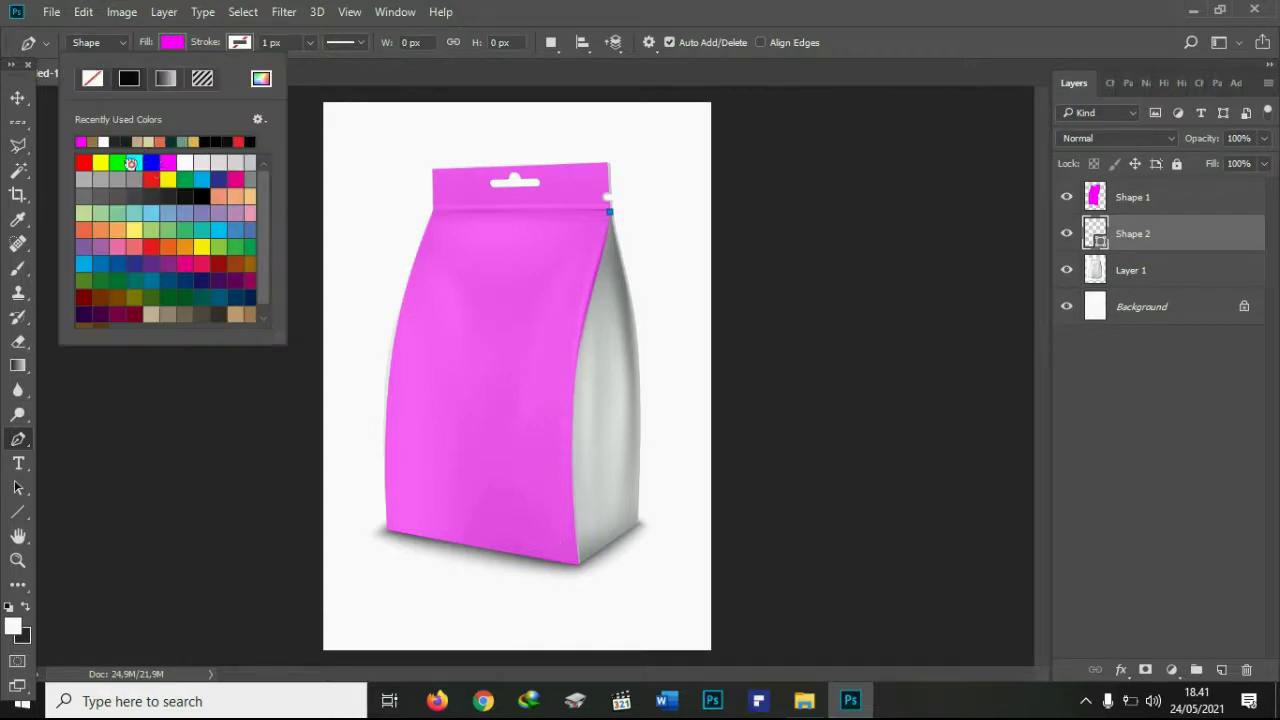
click(130, 163)
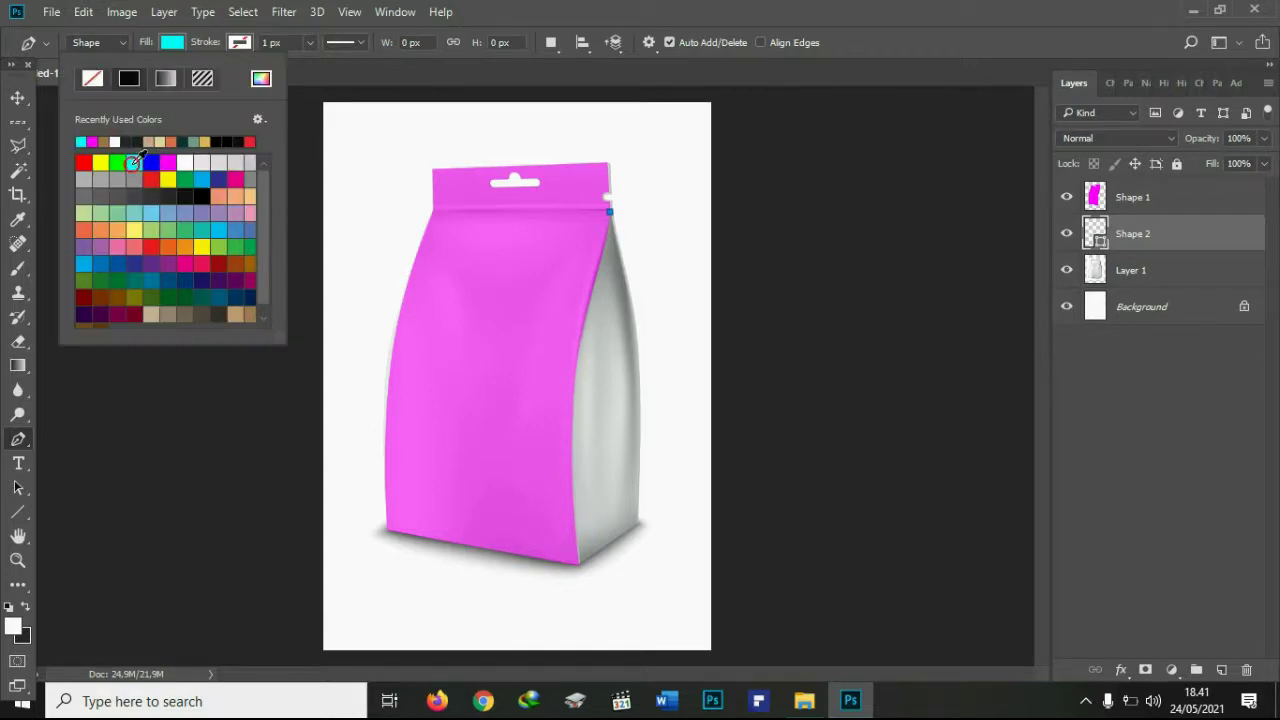
click(579, 563)
click(579, 563)
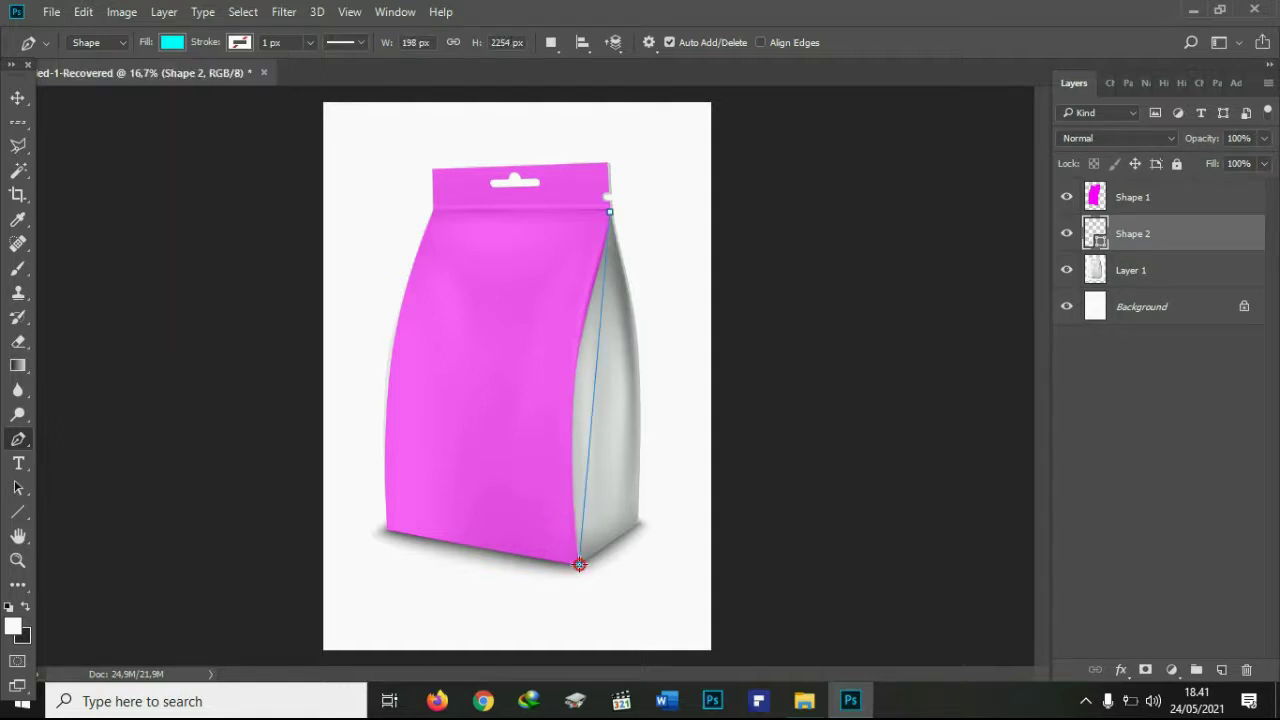
click(641, 524)
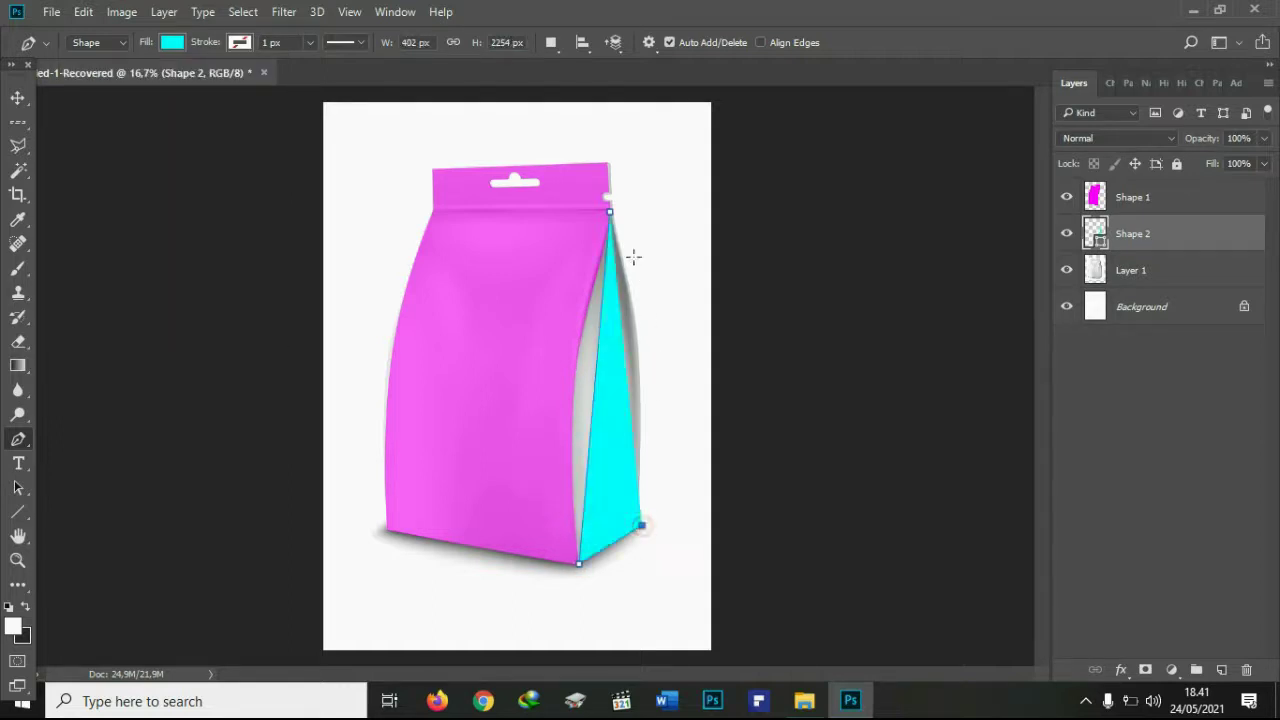
click(610, 212)
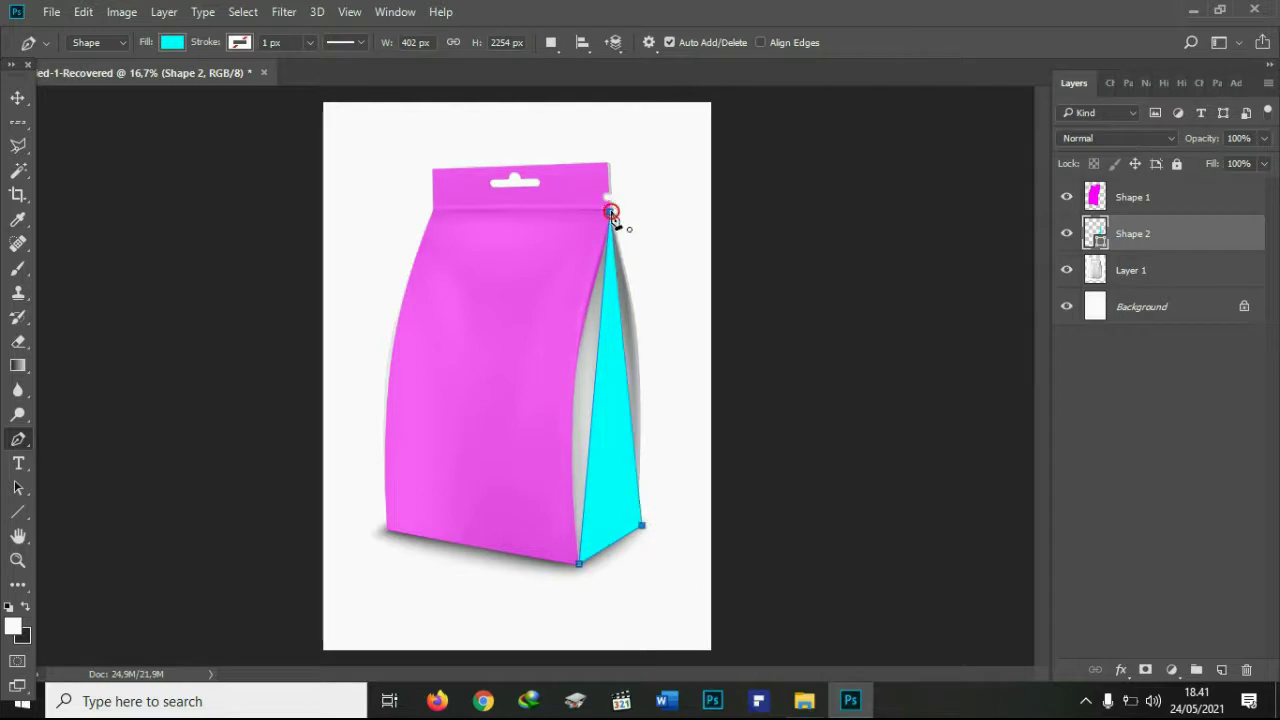
Add anchors on the cyan shape's left and right edges and nudge them to follow the gusset.
click(594, 387)
key(Left)
key(Left)
key(Left)
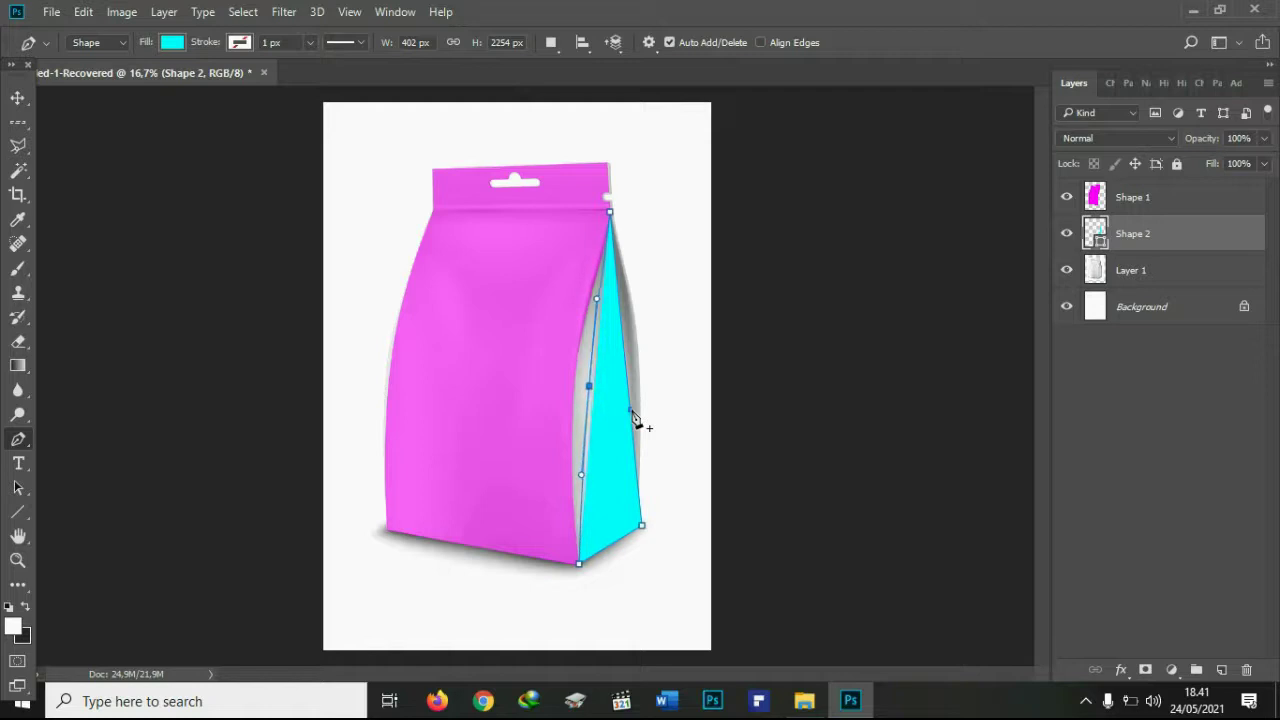
key(Left)
key(Left)
key(Left)
key(Left)
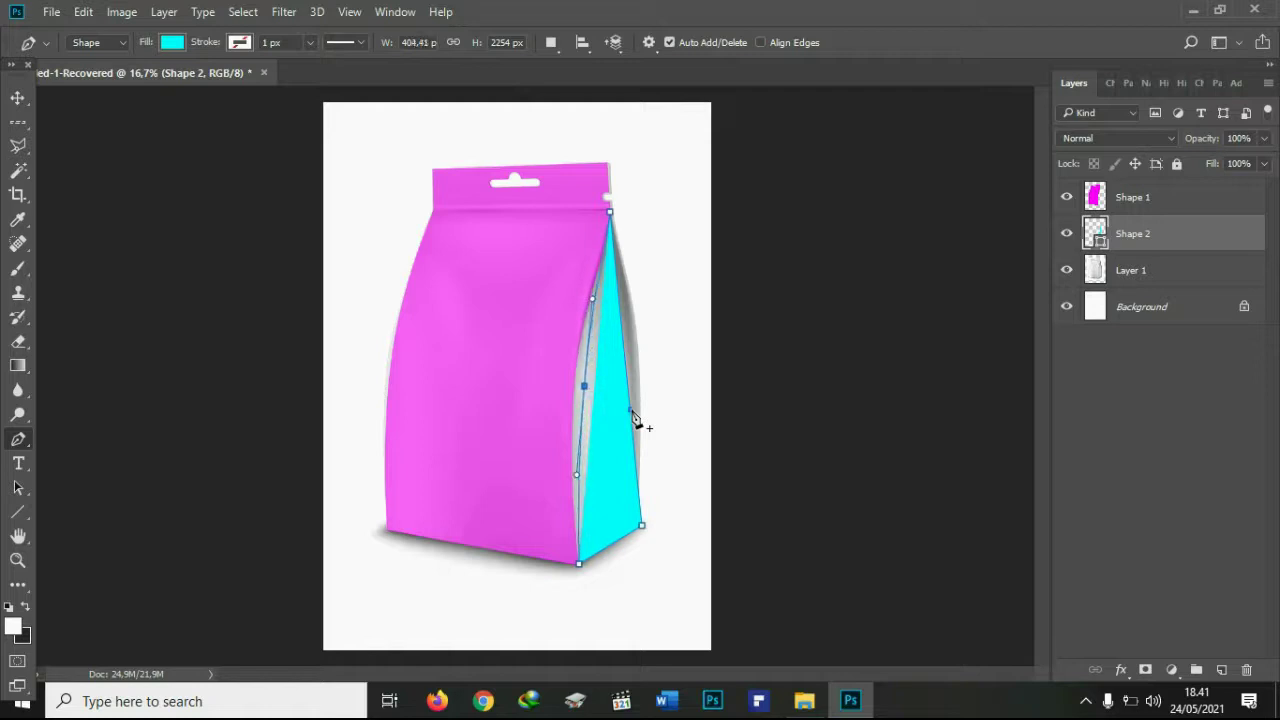
key(Left)
key(Left)
key(Left)
key(Left)
key(Left)
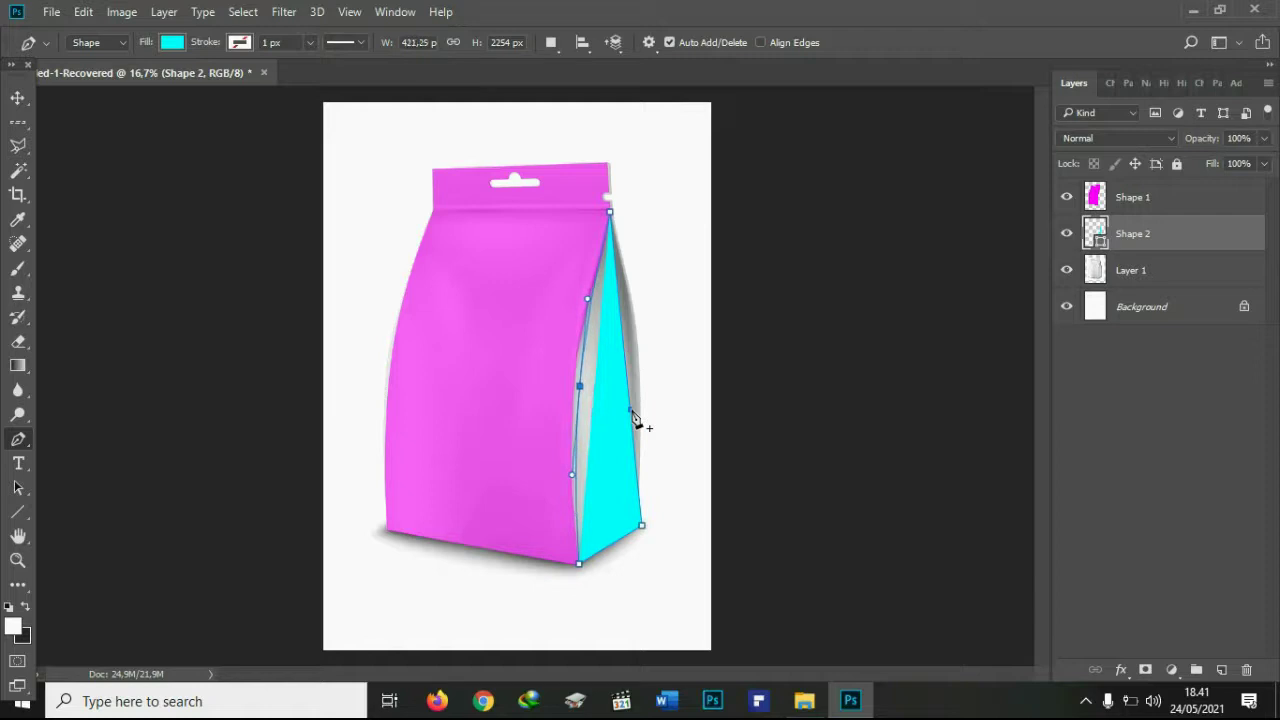
key(Left)
key(Left)
key(Left)
key(Left)
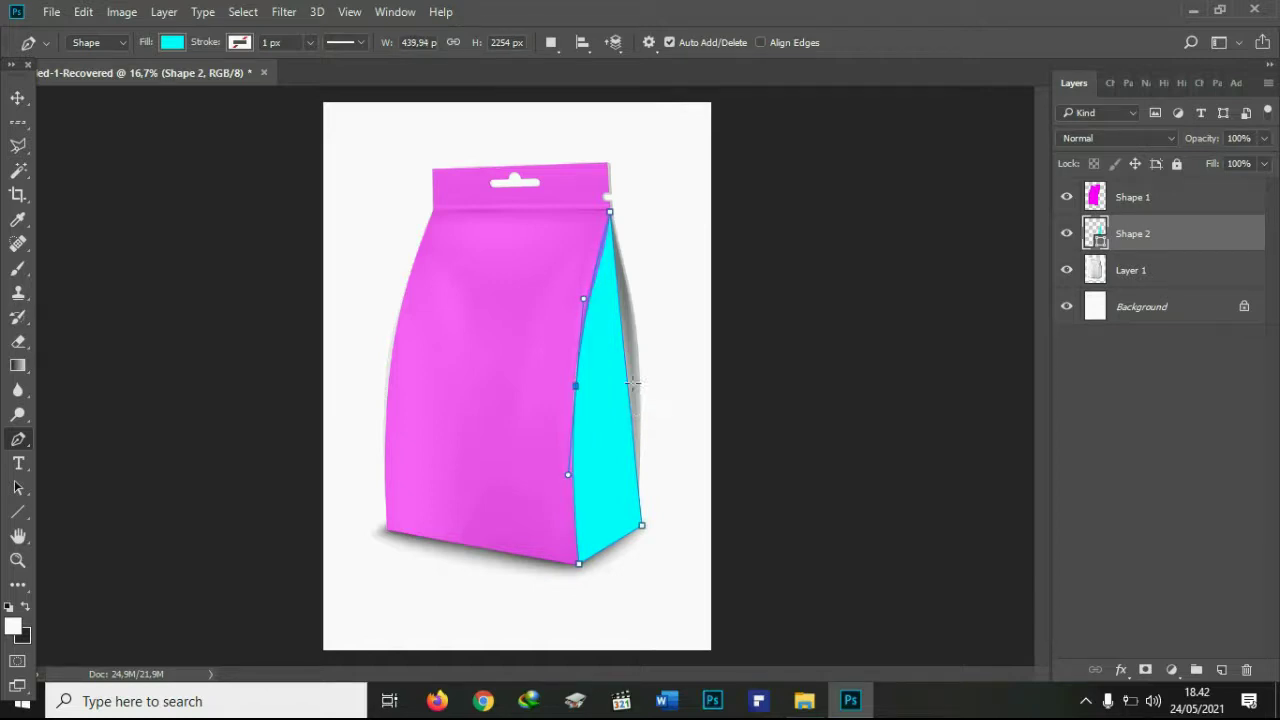
click(628, 381)
key(Right)
key(Right)
key(Right)
key(Right)
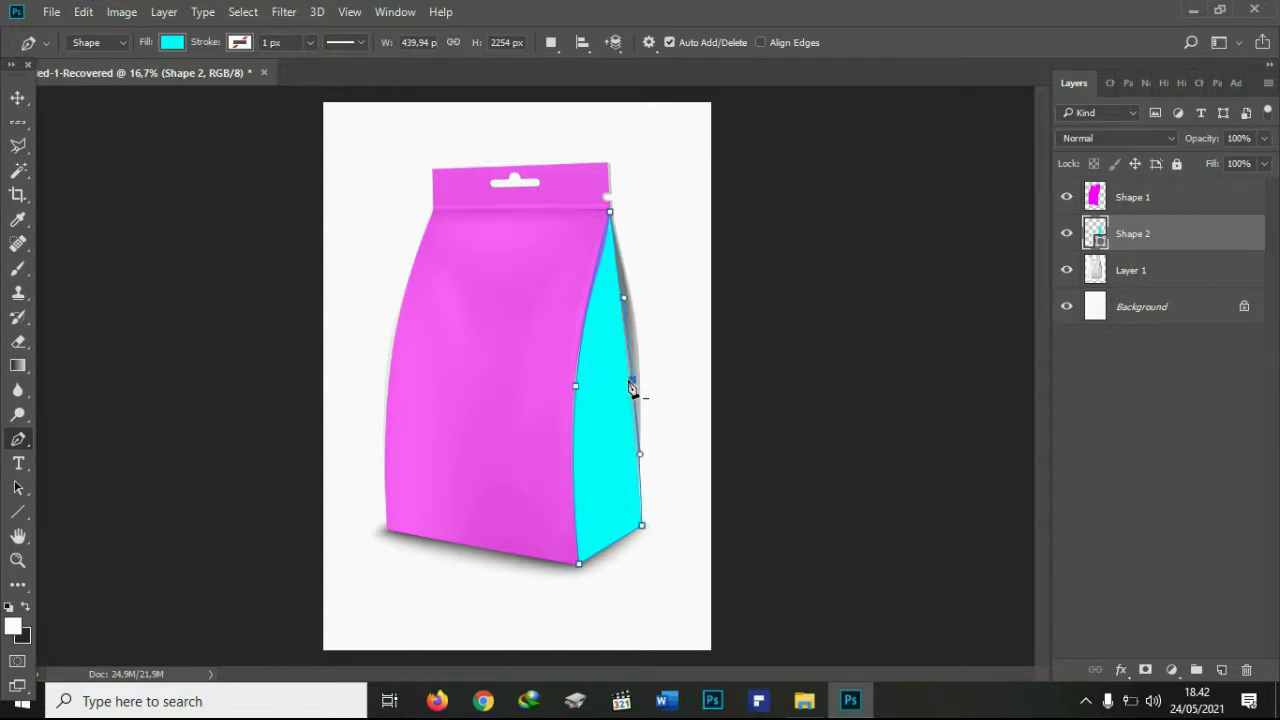
key(Right)
key(Right)
key(Right)
key(Right)
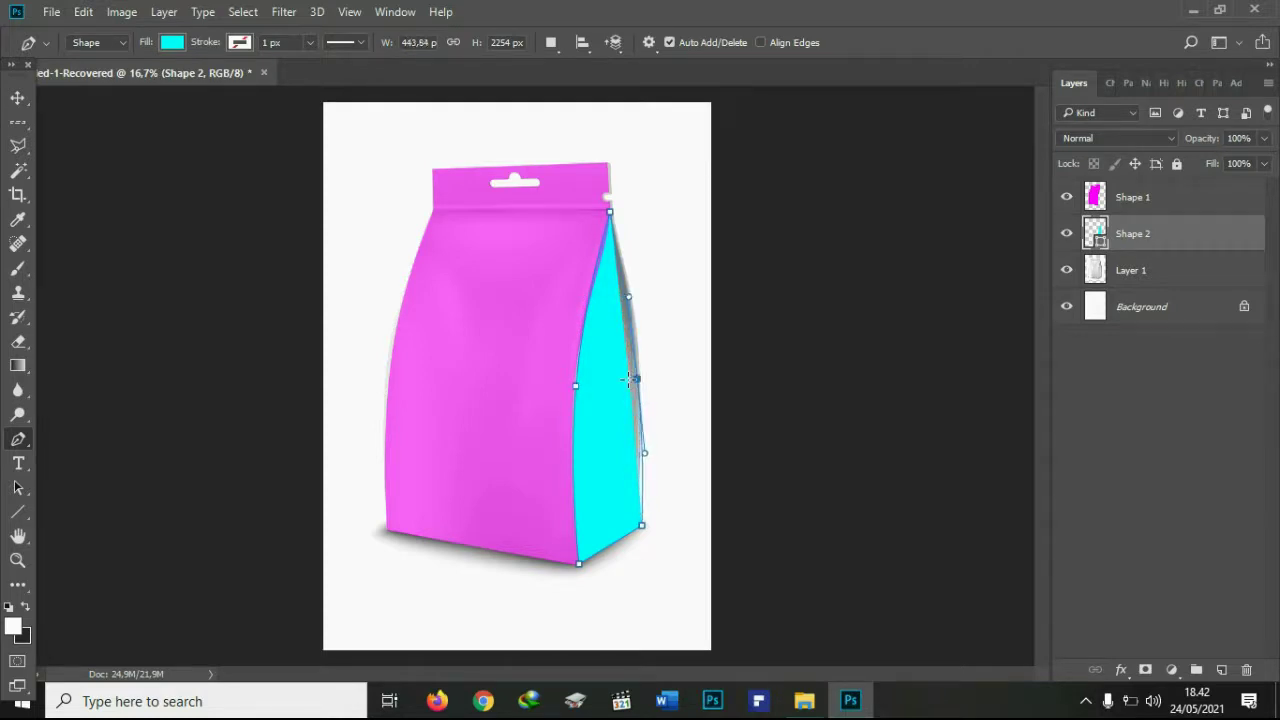
key(Right)
key(Right)
key(Right)
key(Right)
key(Right)
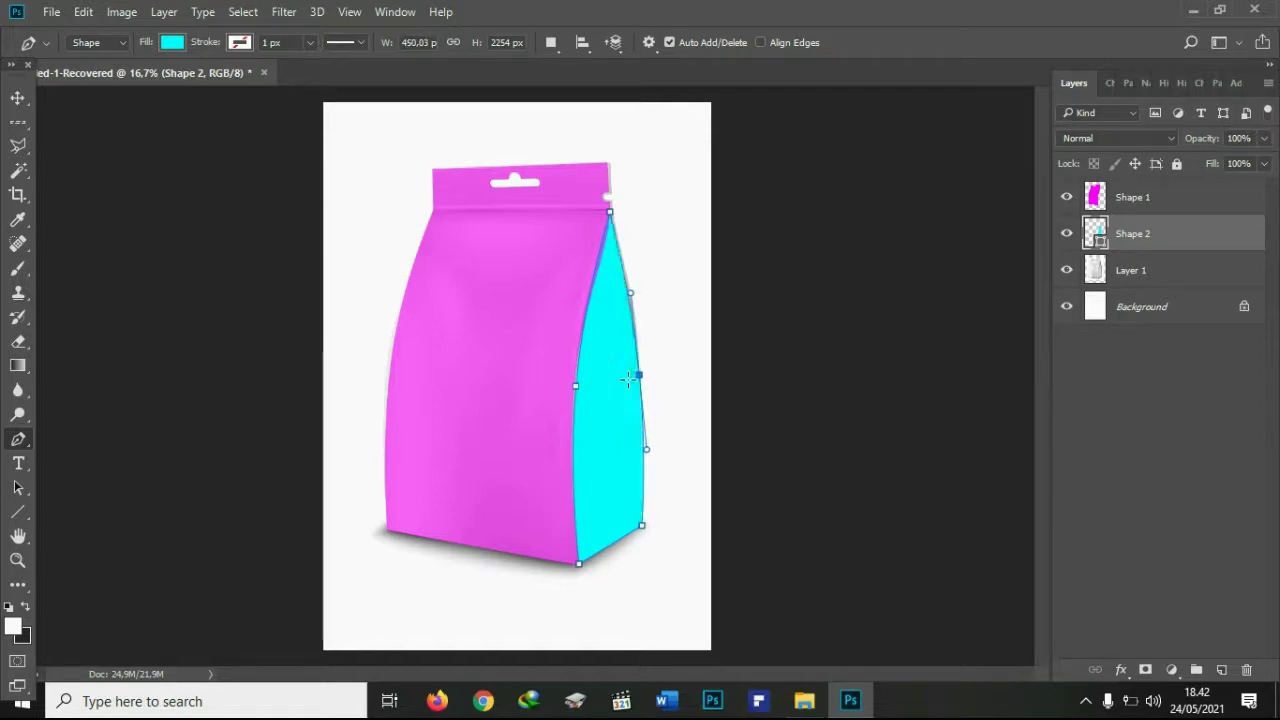
Set Shape 2 to 55% opacity and adjust its right-edge anchor to fit the gusset.
click(1264, 138)
drag(1264, 162, 1226, 165)
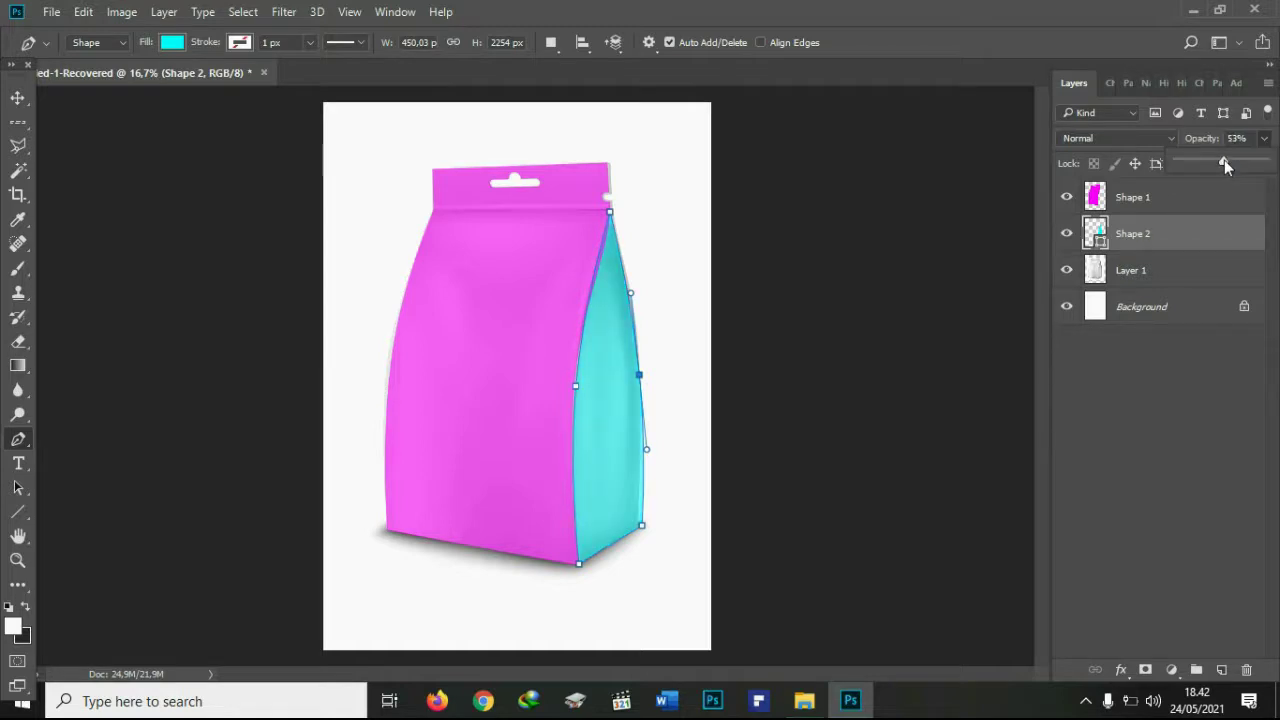
drag(1225, 160, 1226, 161)
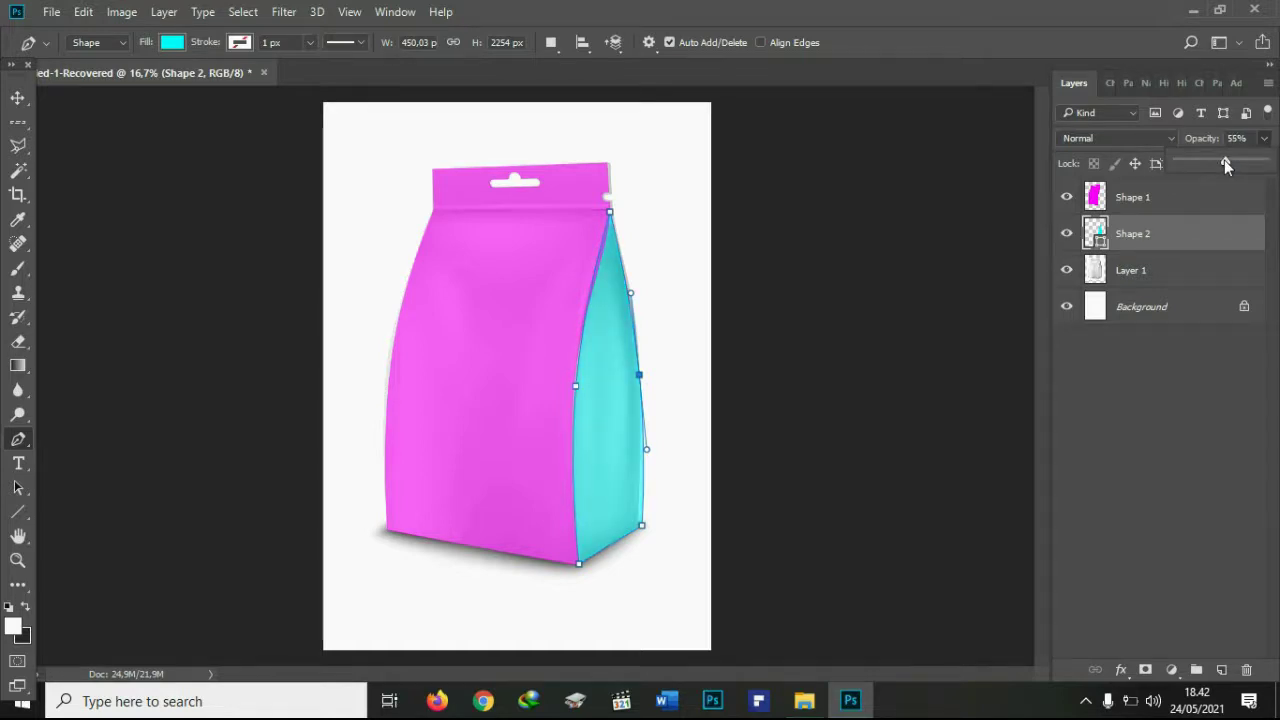
click(643, 385)
drag(643, 385, 644, 383)
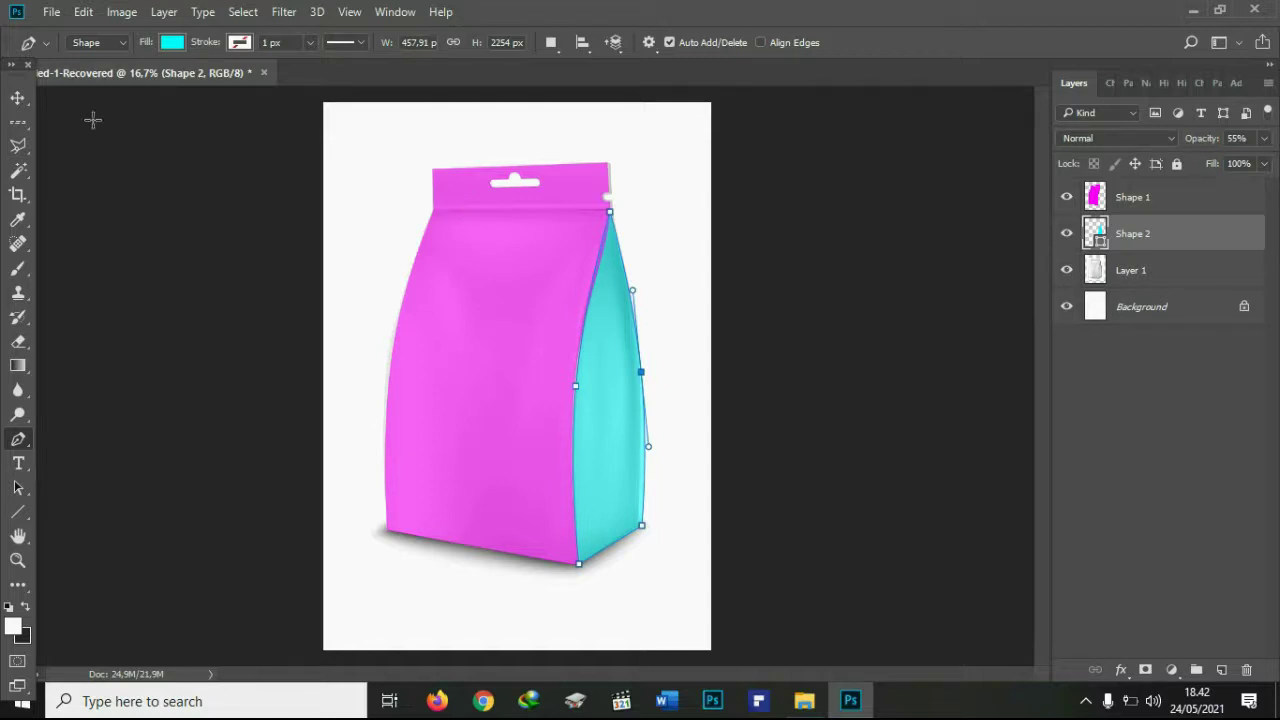
click(17, 99)
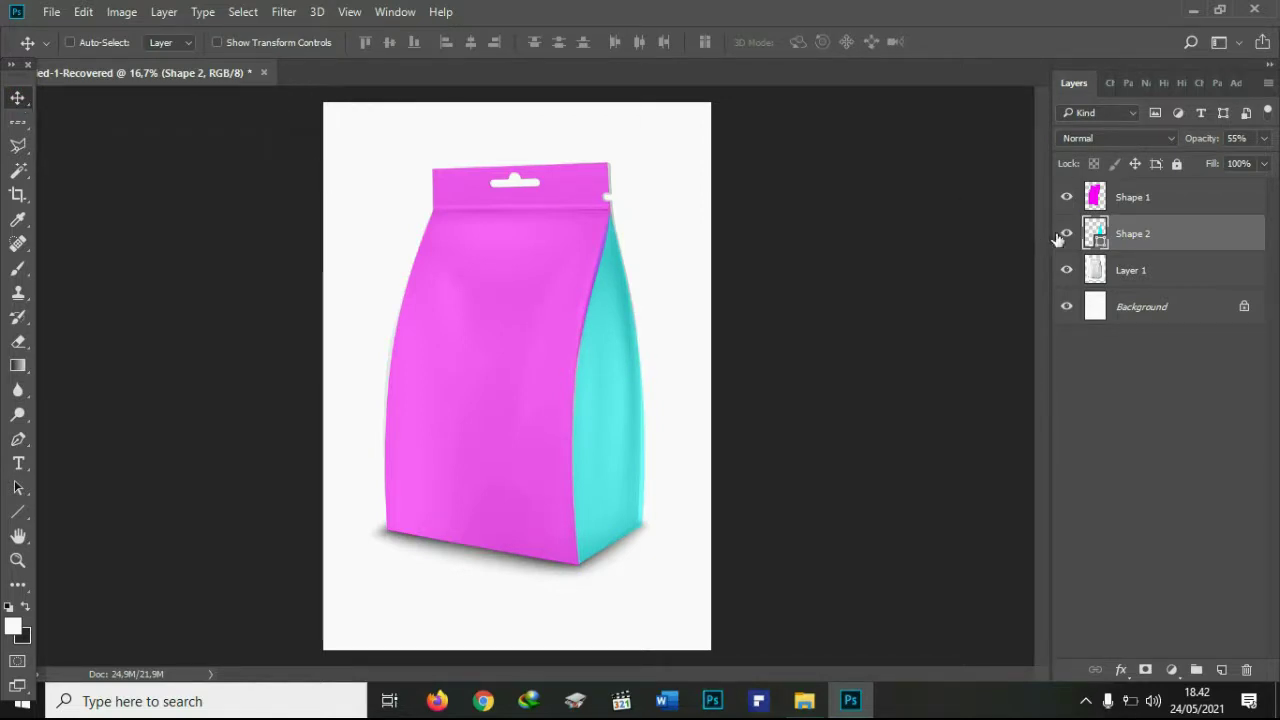
Raise the cyan Shape 2's opacity to 65%.
click(1266, 139)
mouse_move(1228, 161)
mouse_down()
mouse_move(1275, 162)
mouse_move(1236, 161)
mouse_up()
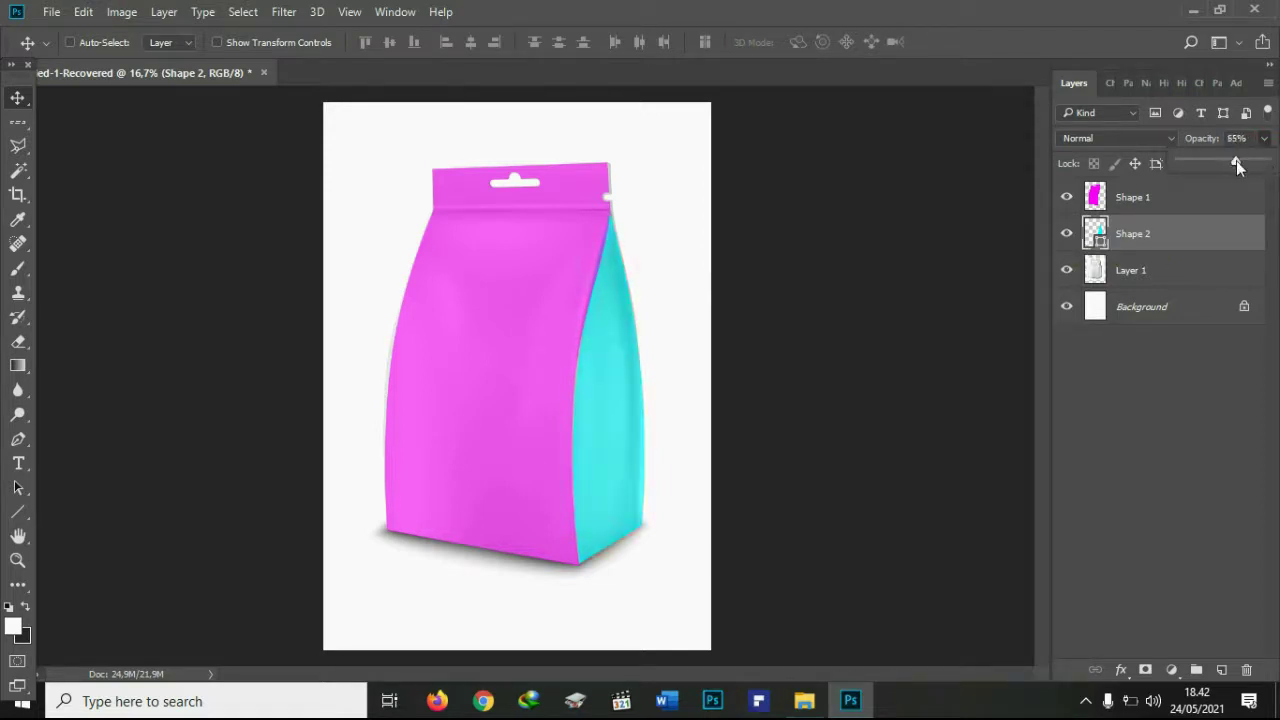
click(1268, 145)
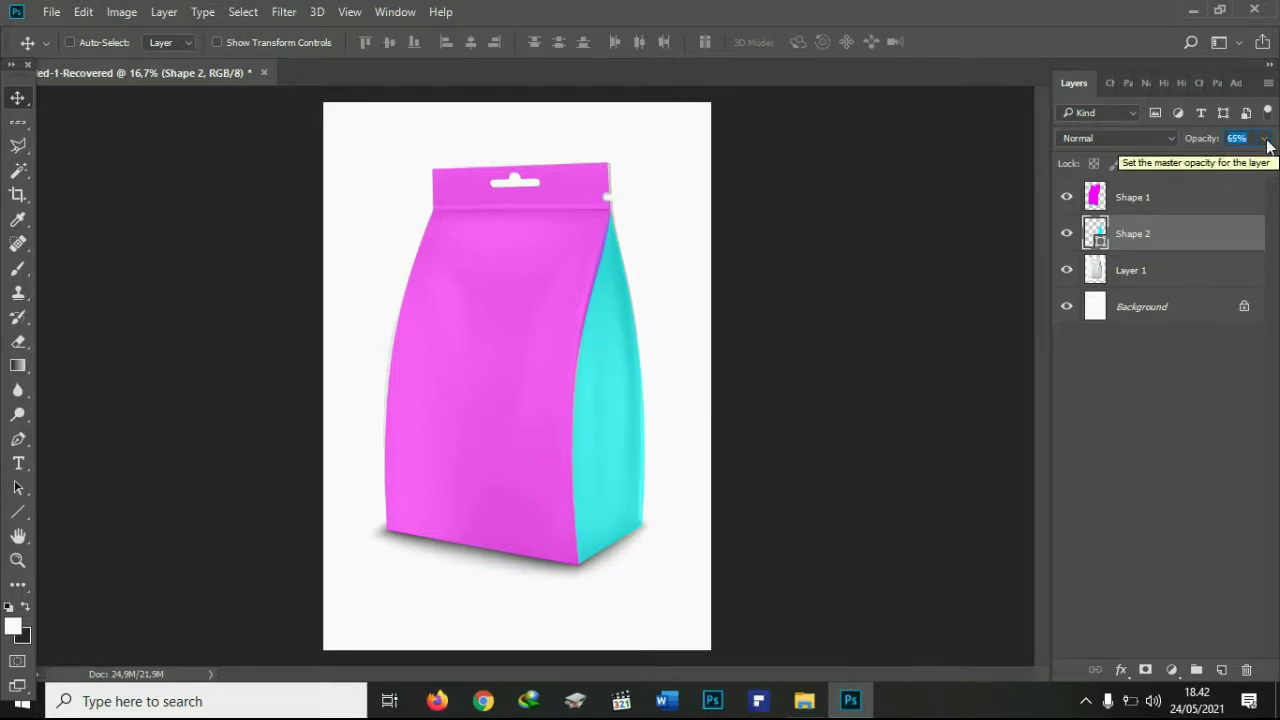
Rasterize the Shape 2 layer into pixels.
right_click(1126, 242)
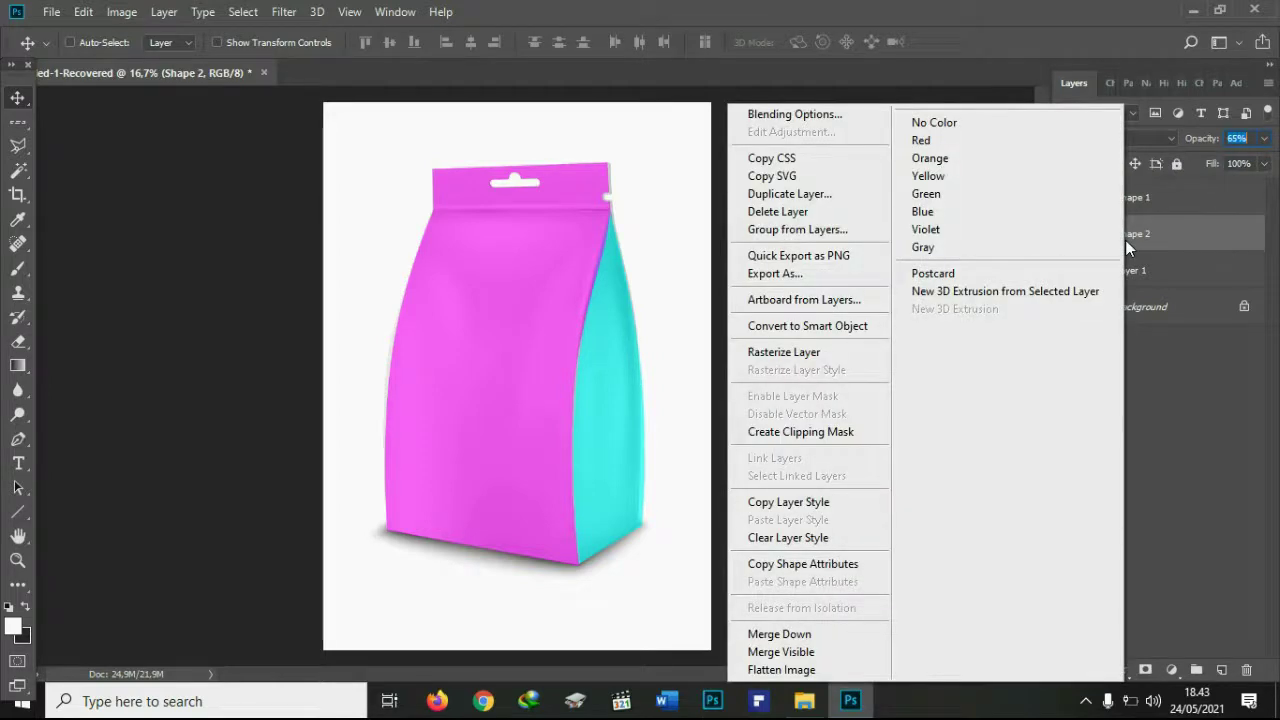
click(836, 350)
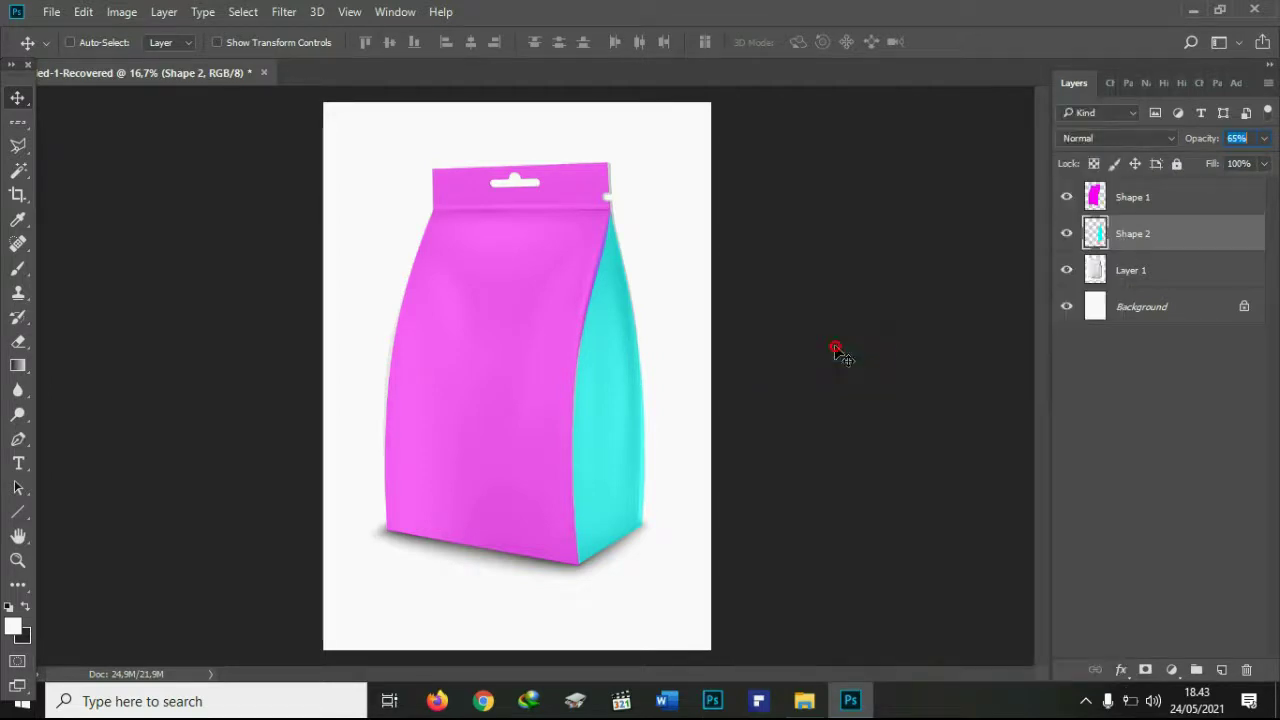
click(1145, 197)
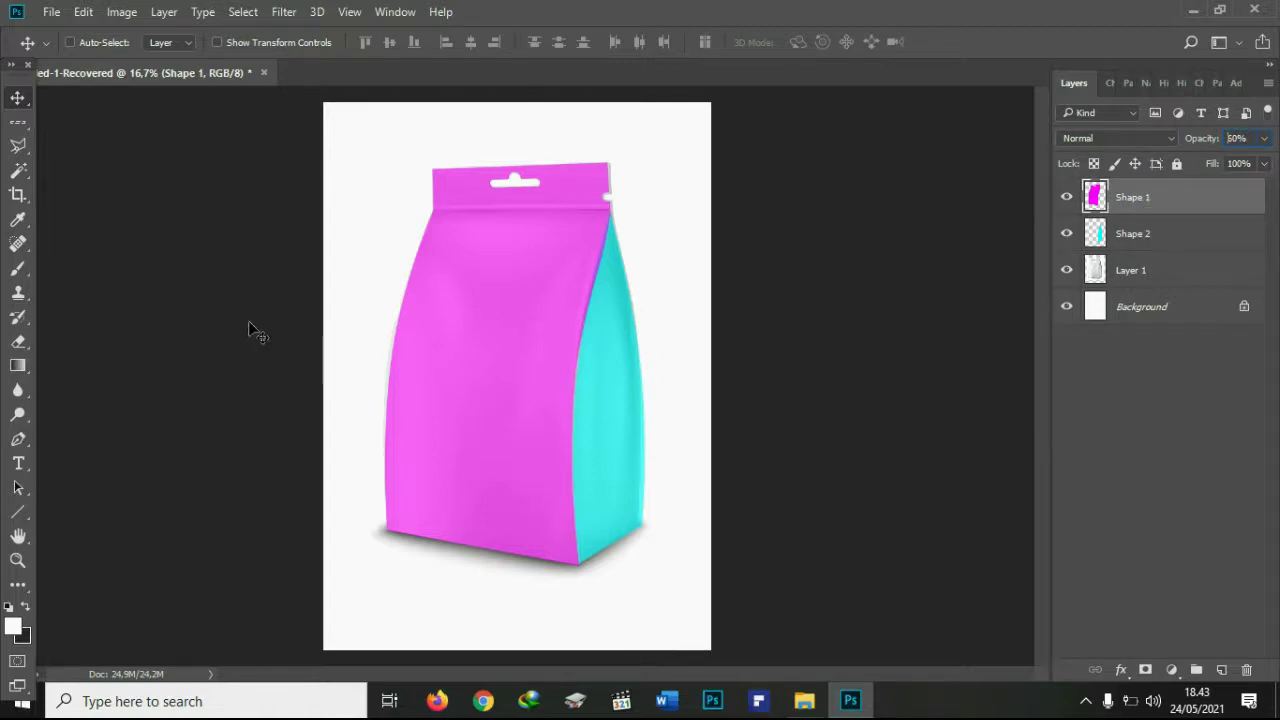
Draw a rectangle with the Rectangle tool covering the whole pouch.
click(22, 519)
click(20, 513)
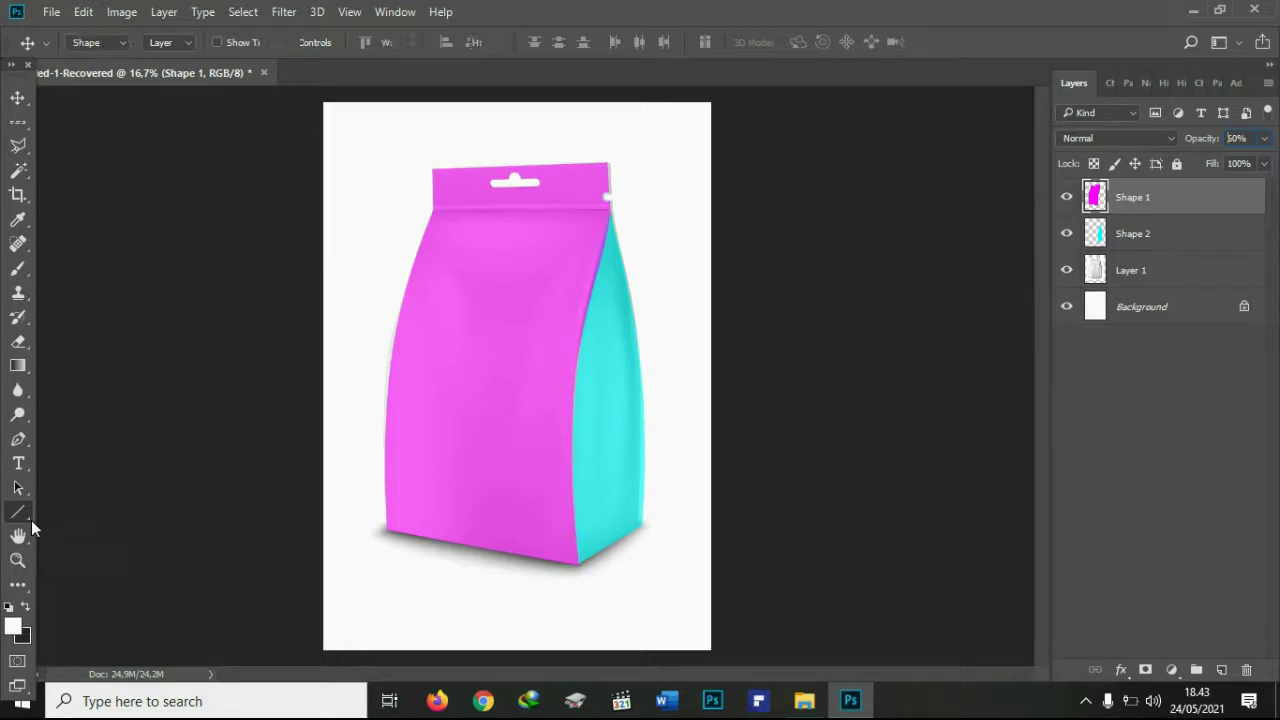
text(60)
right_click(25, 515)
click(80, 514)
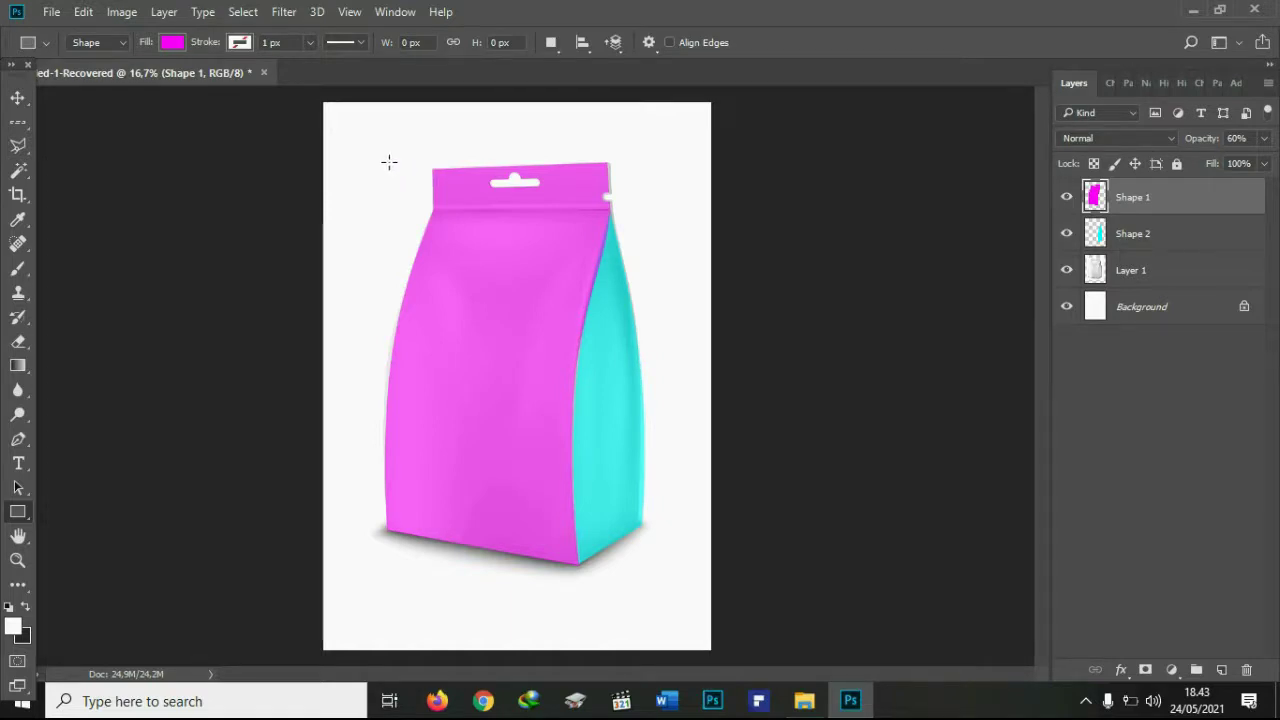
mouse_move(378, 155)
mouse_down()
mouse_move(623, 546)
mouse_move(626, 572)
mouse_up()
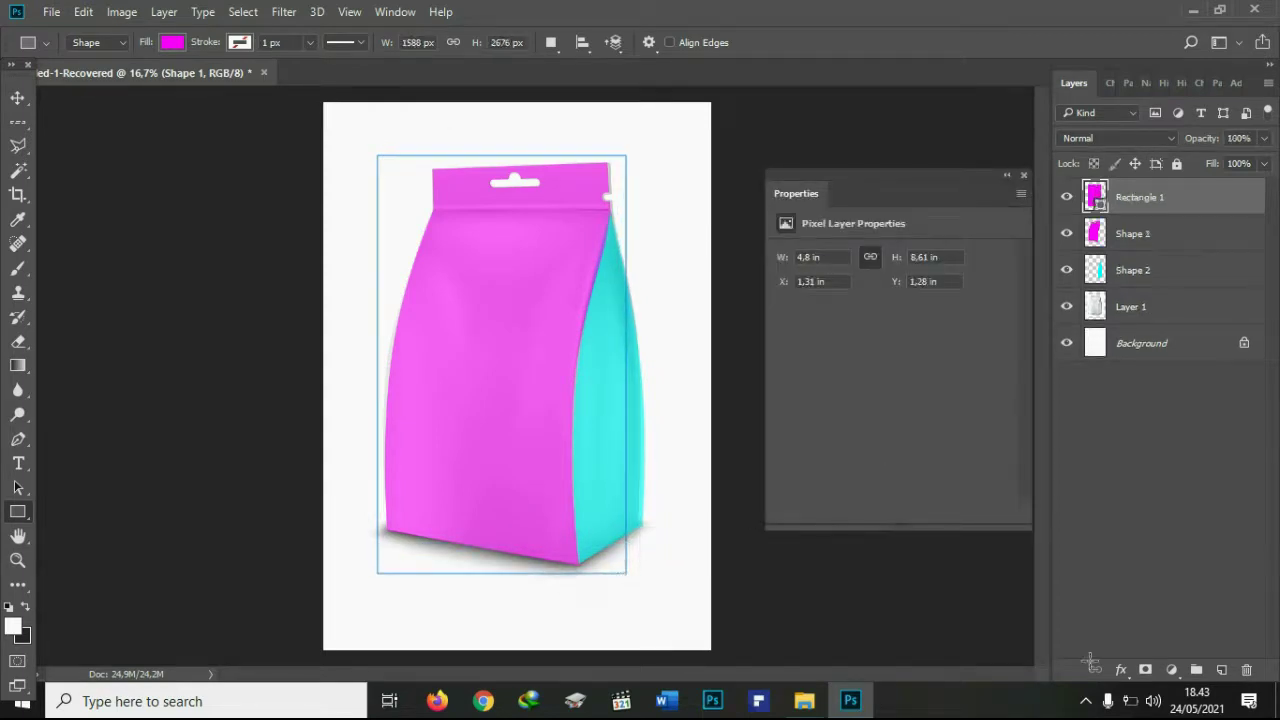
click(1088, 703)
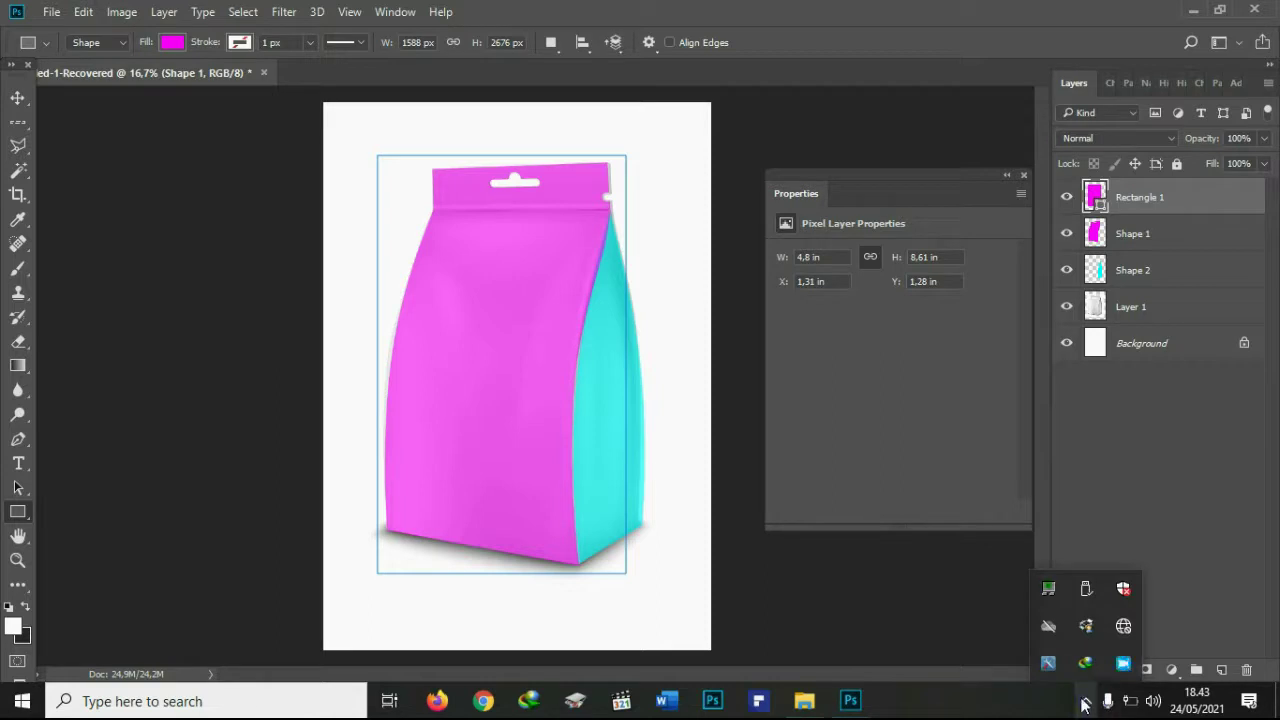
click(1081, 703)
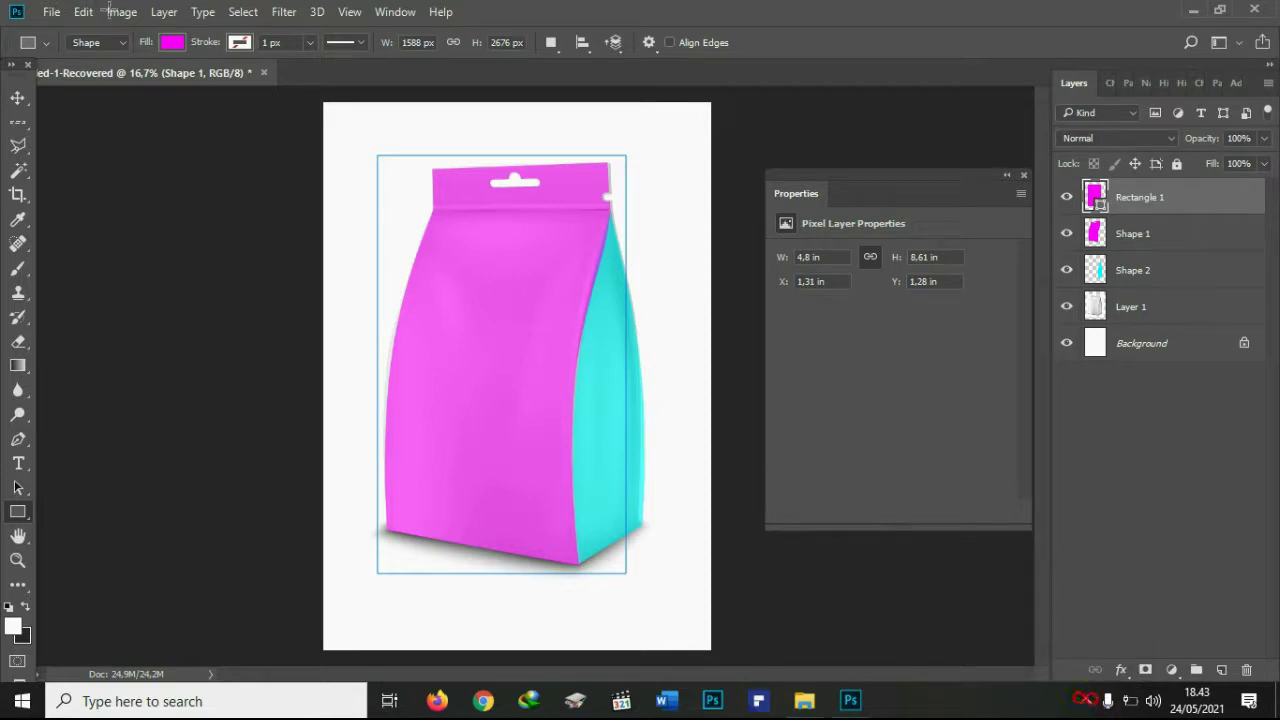
Set the rectangle's fill colour to yellow.
click(172, 45)
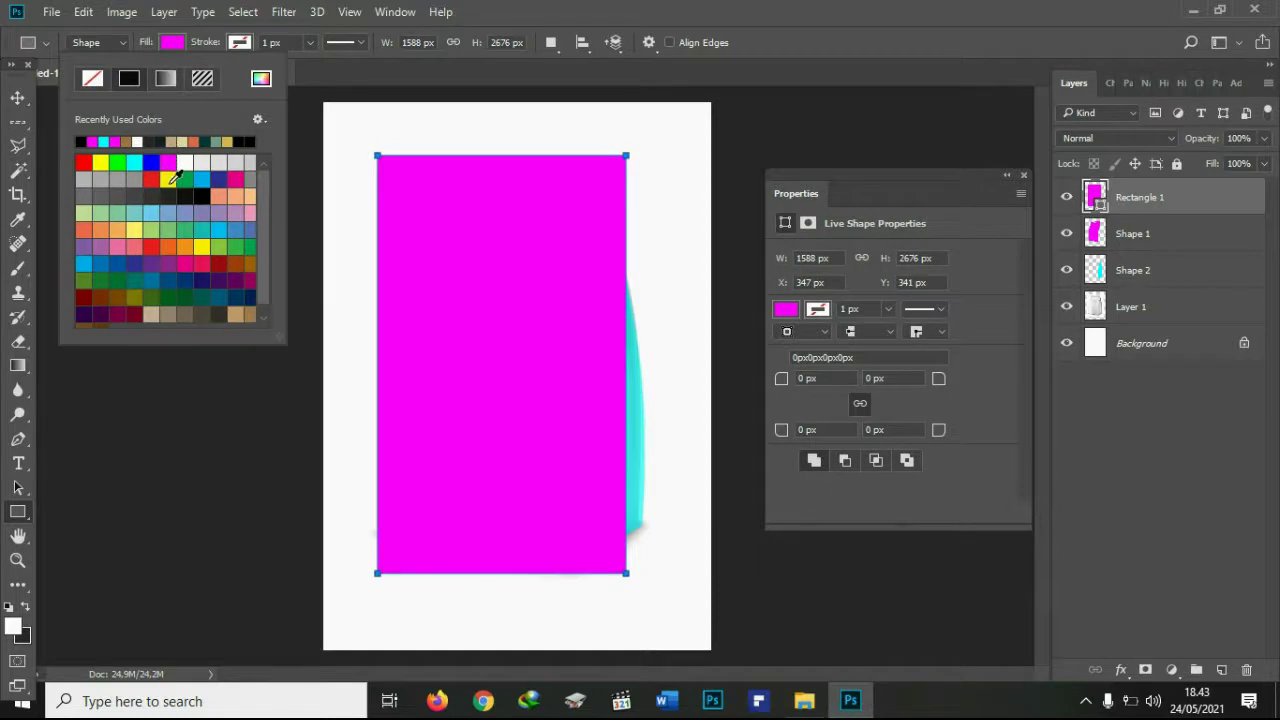
click(167, 181)
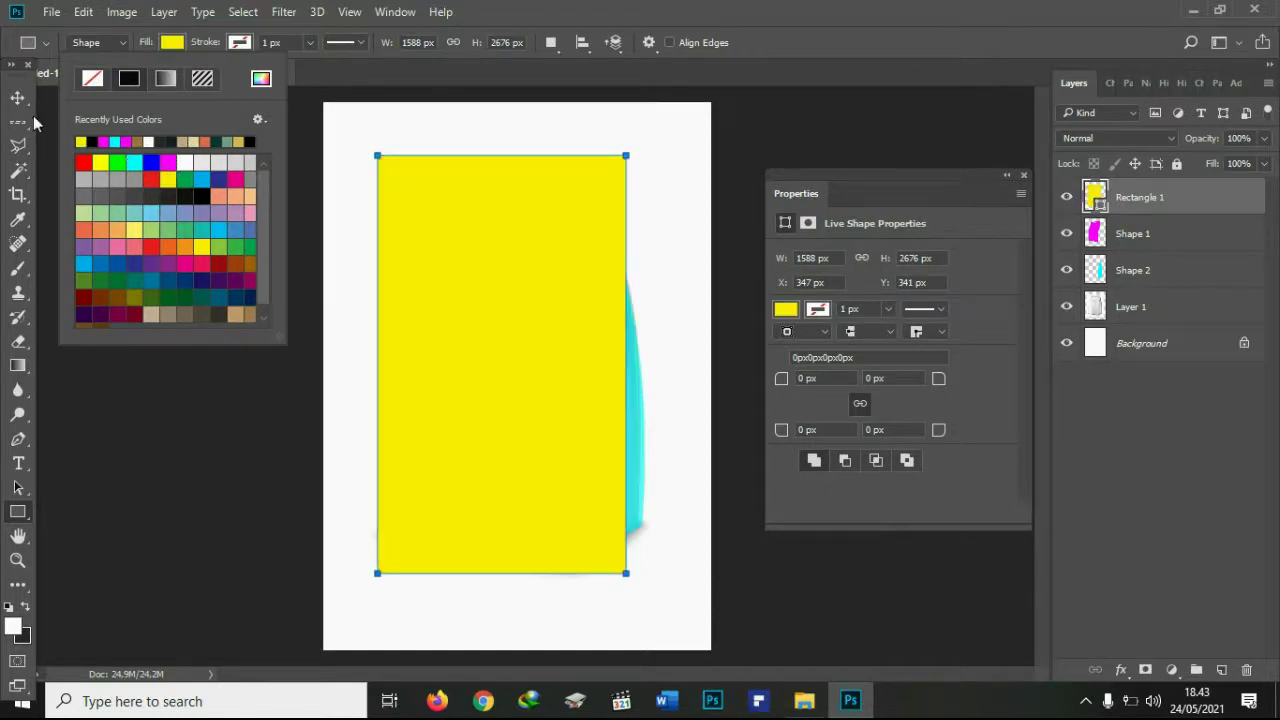
click(17, 107)
click(17, 101)
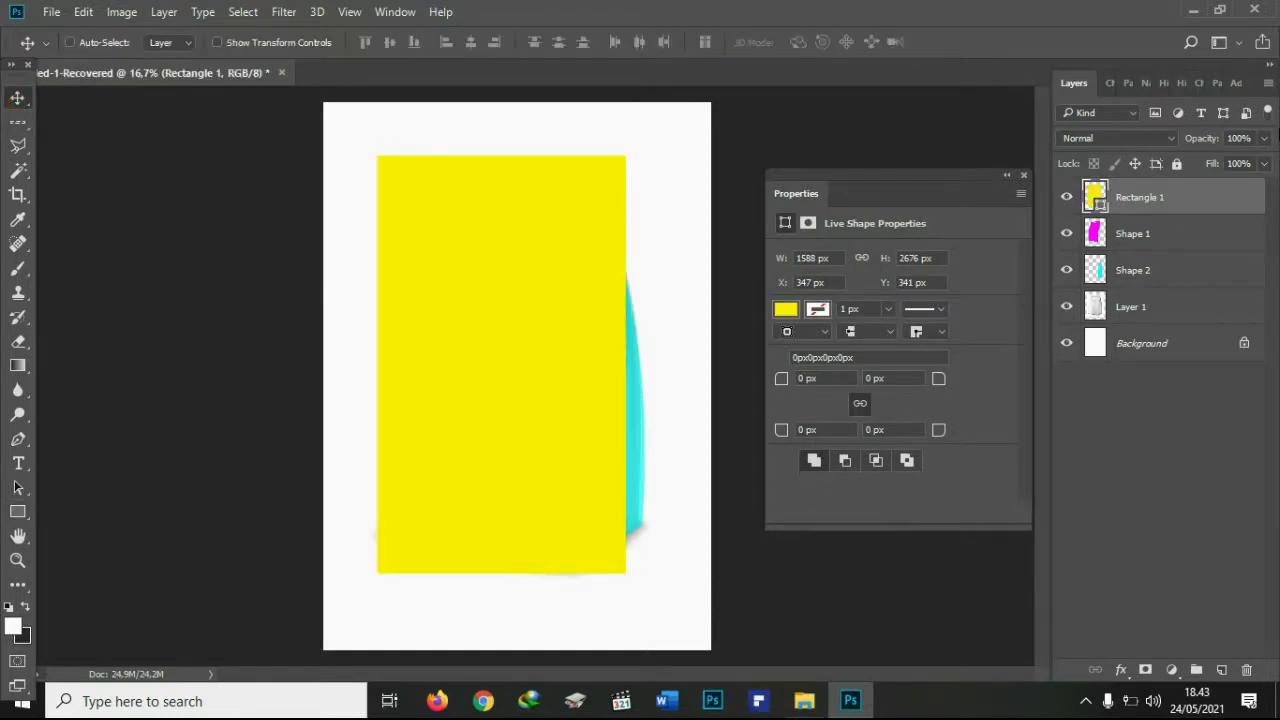
Lower Rectangle 1's opacity to 62% and convert it to a smart object.
click(1264, 138)
drag(1262, 163, 1235, 165)
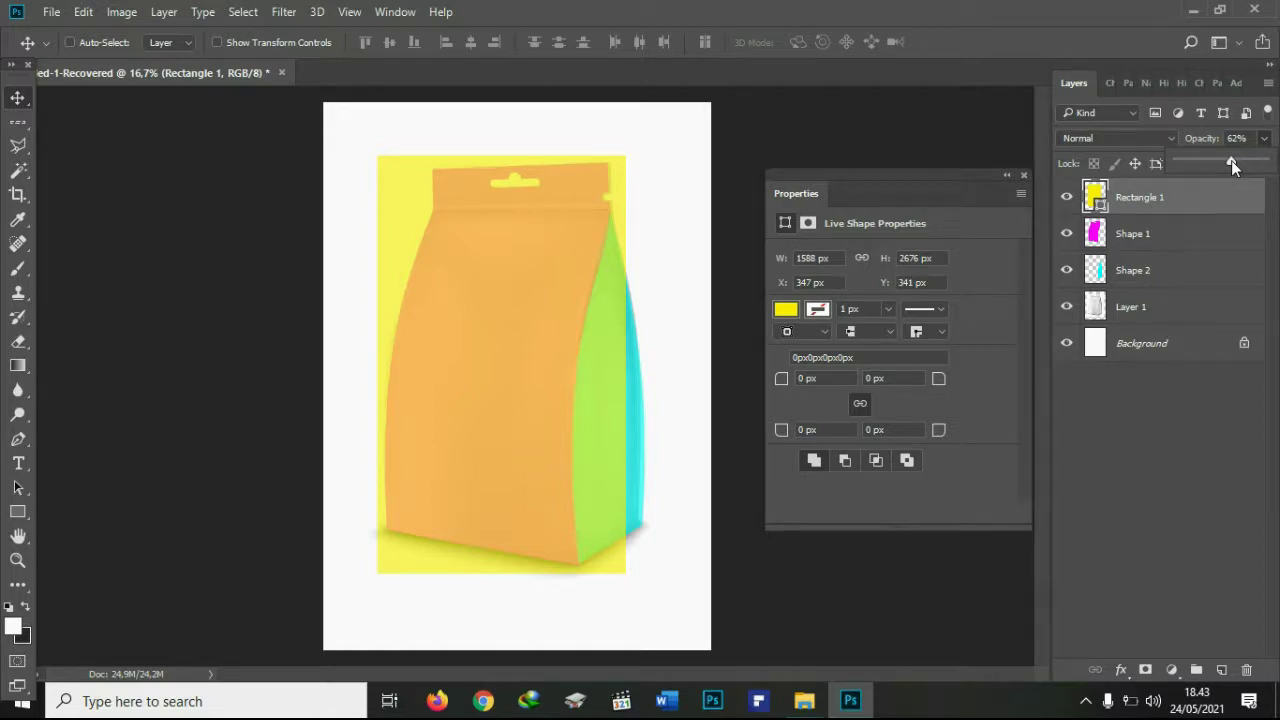
click(1231, 160)
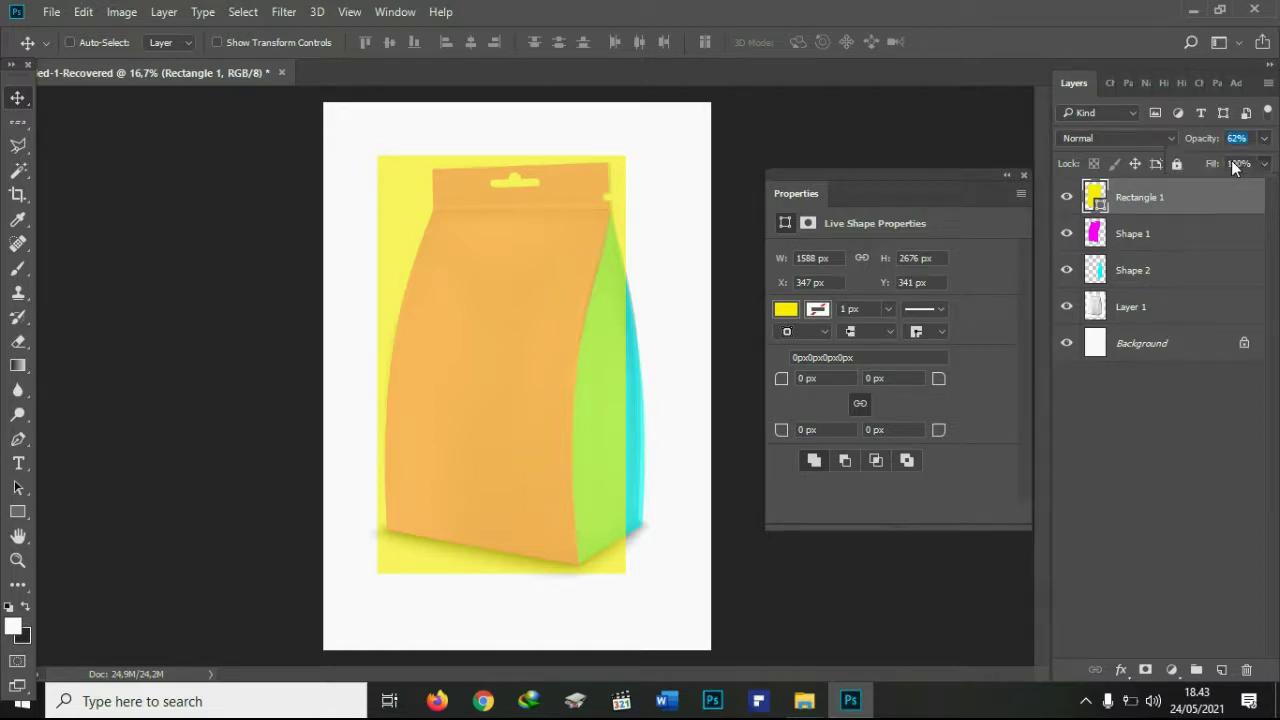
right_click(1121, 203)
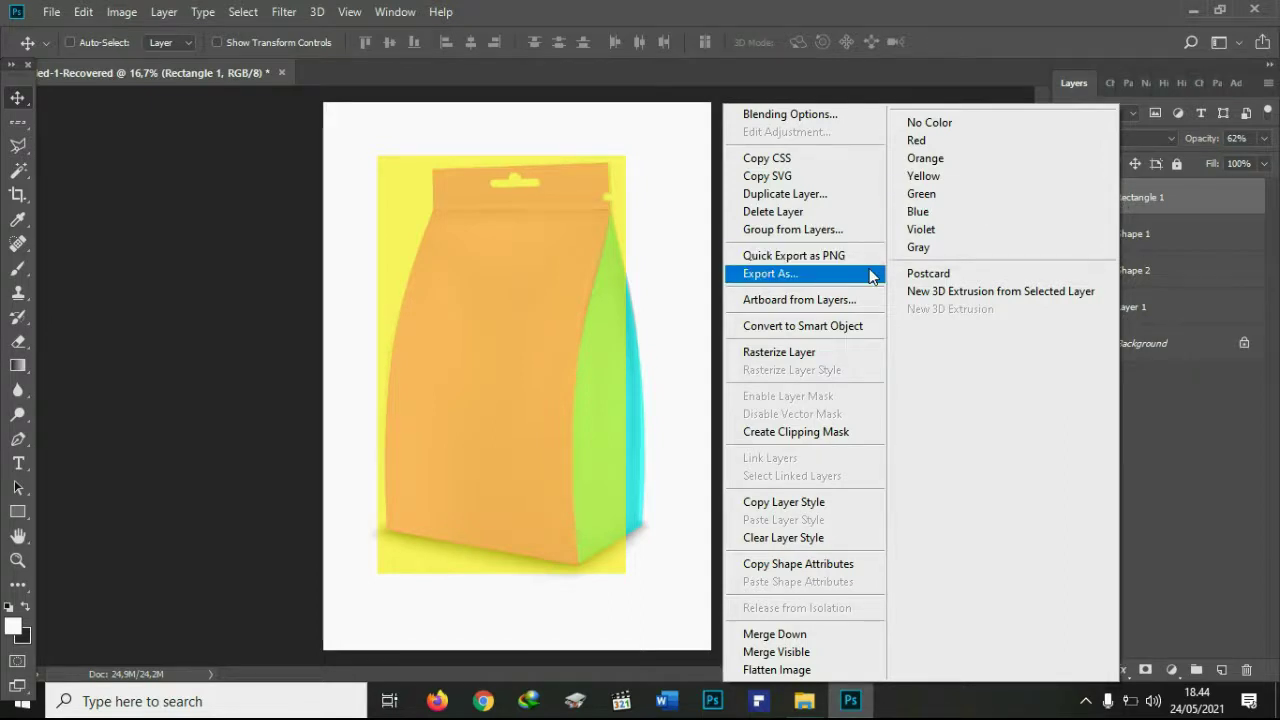
click(830, 327)
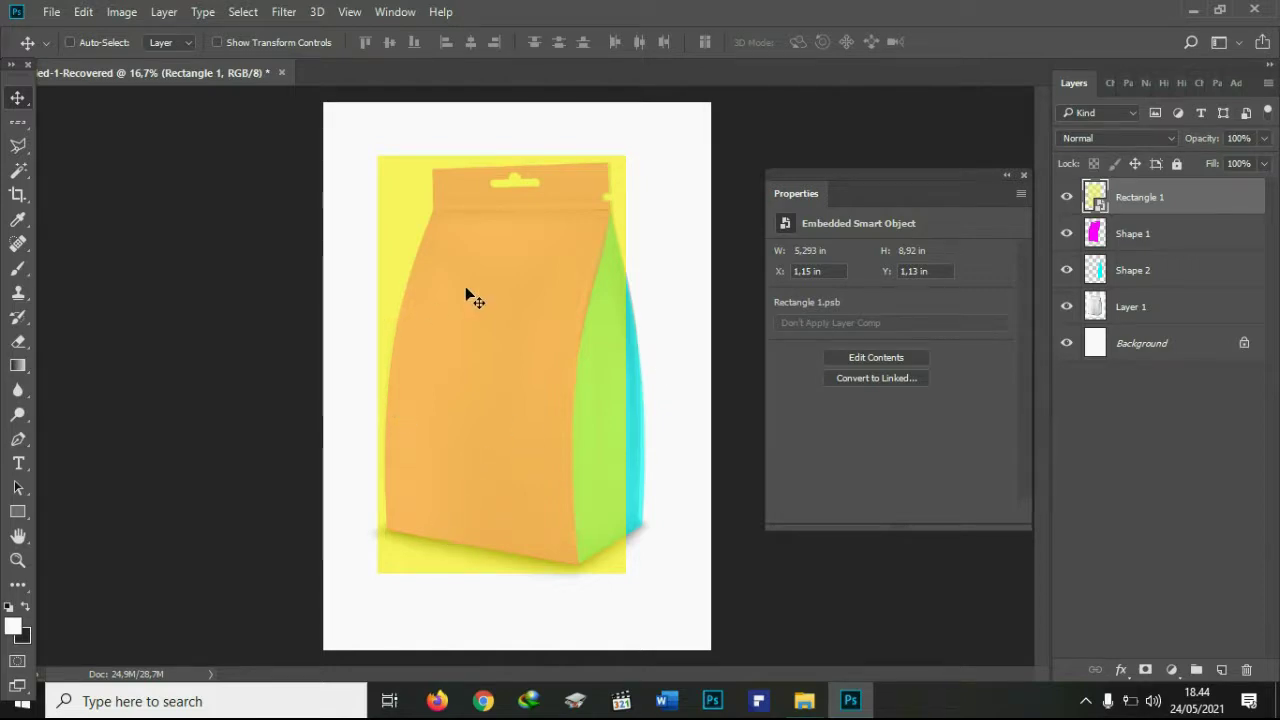
Free-transform Rectangle 1, pulling its four corners onto the pouch front's corners.
key(ctrl)
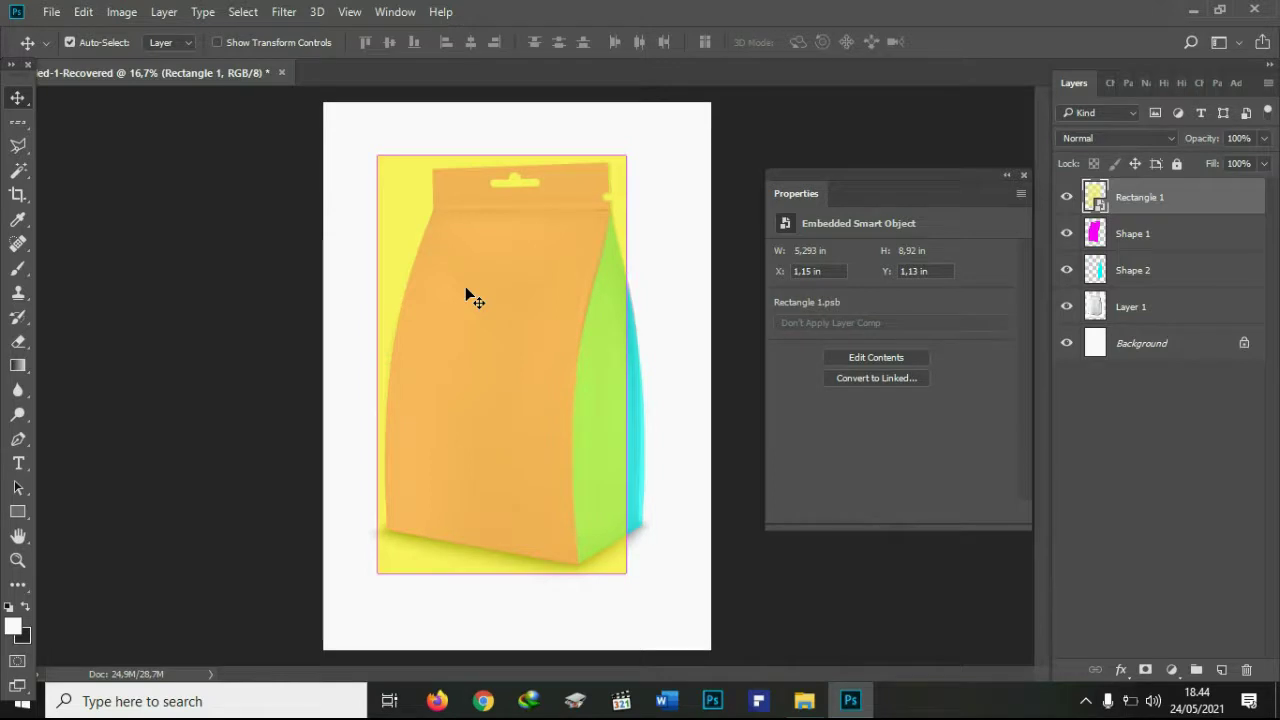
key(ctrl+t)
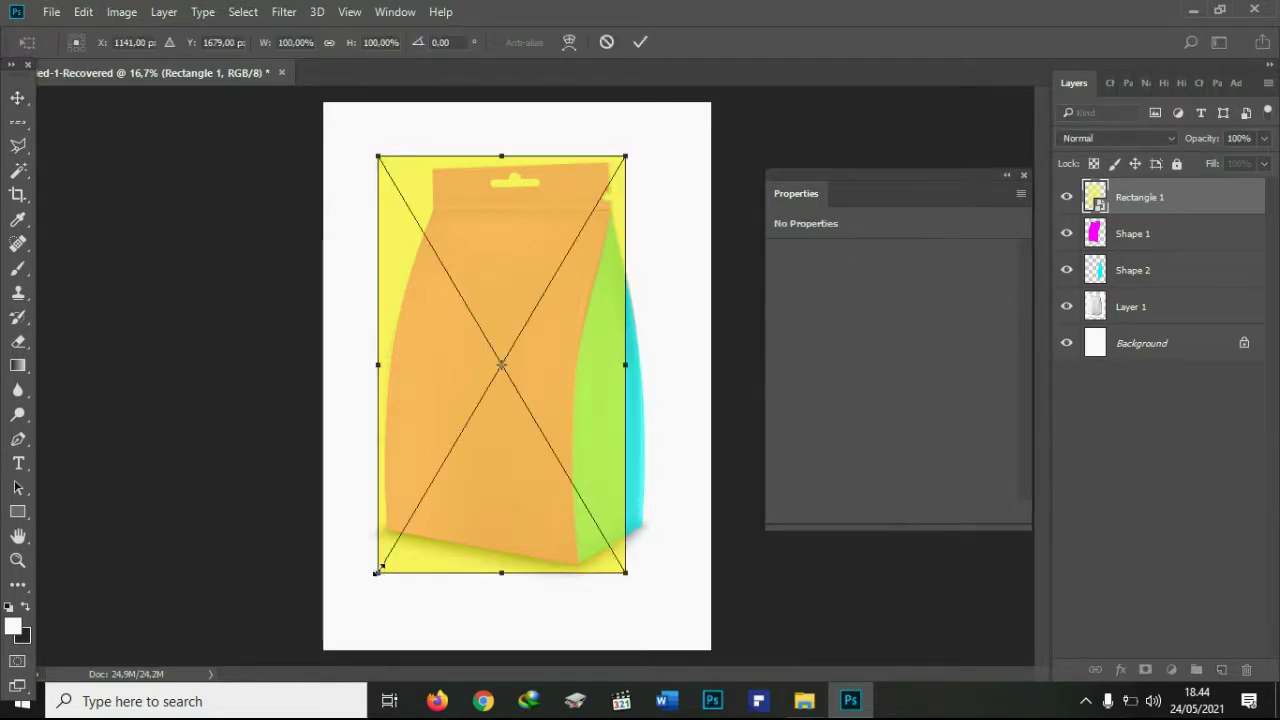
drag(379, 573, 383, 533)
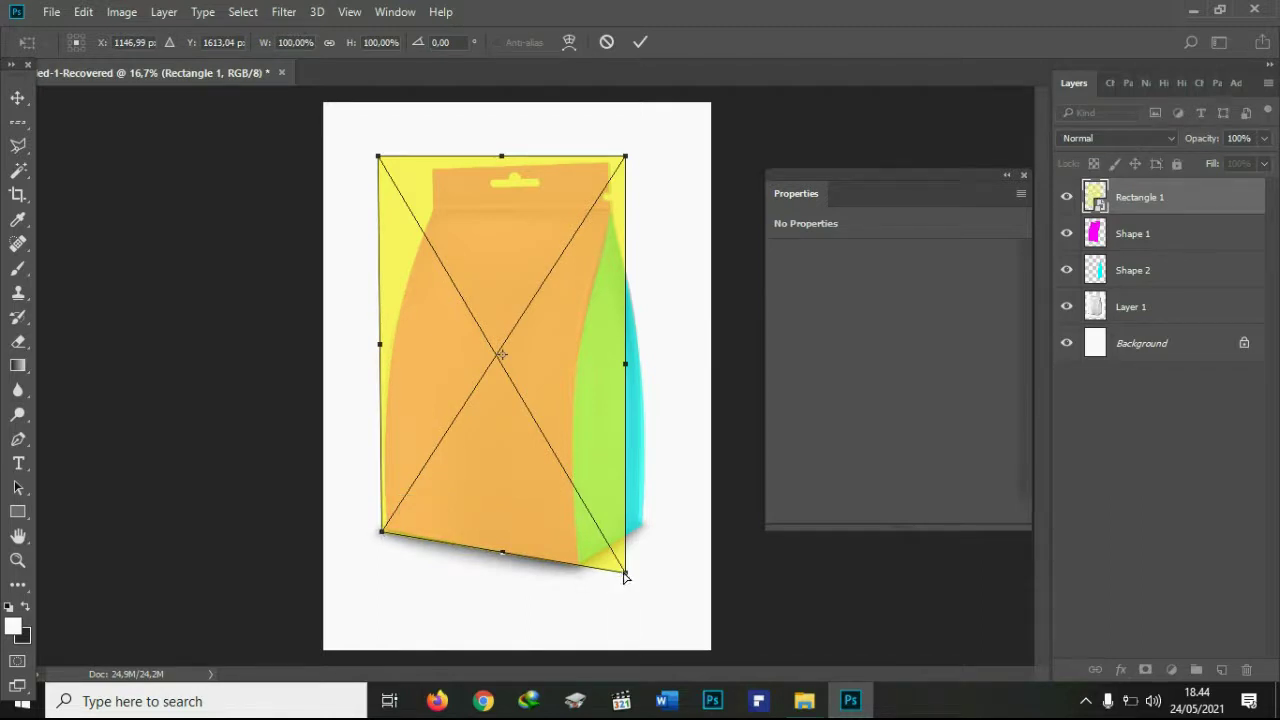
mouse_move(625, 573)
mouse_down()
mouse_move(580, 550)
mouse_move(577, 567)
mouse_up()
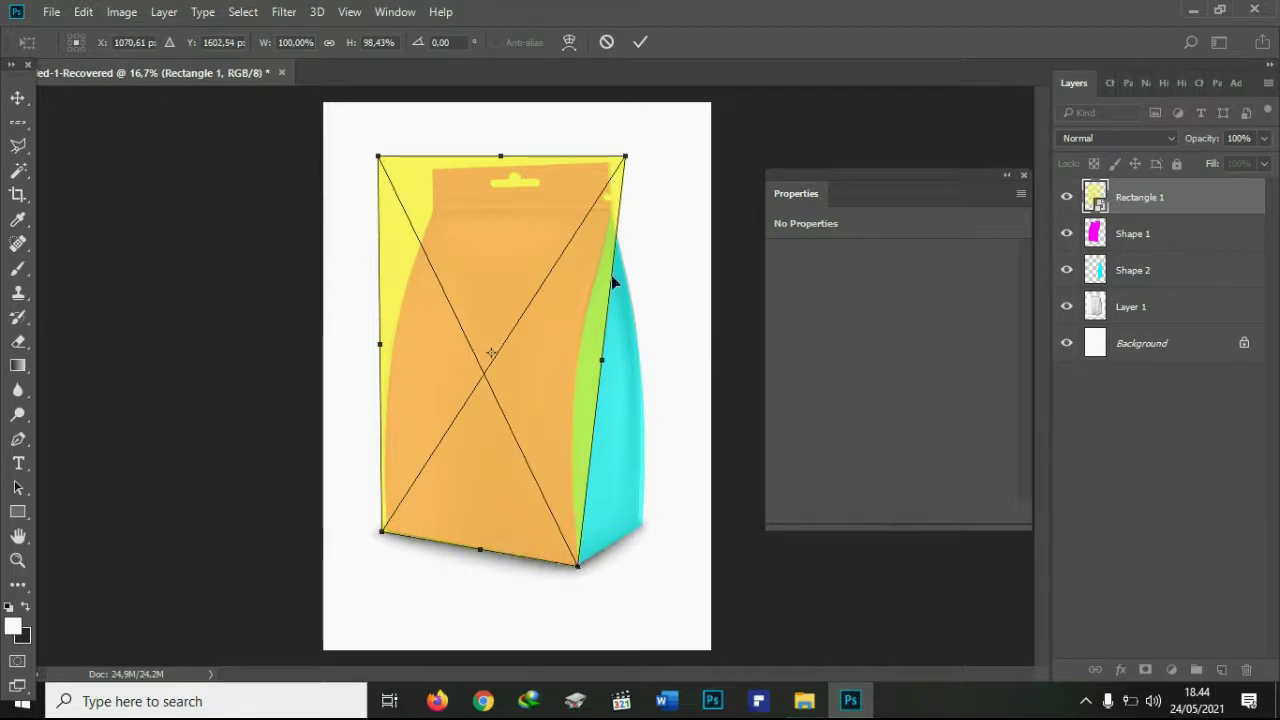
drag(626, 160, 611, 172)
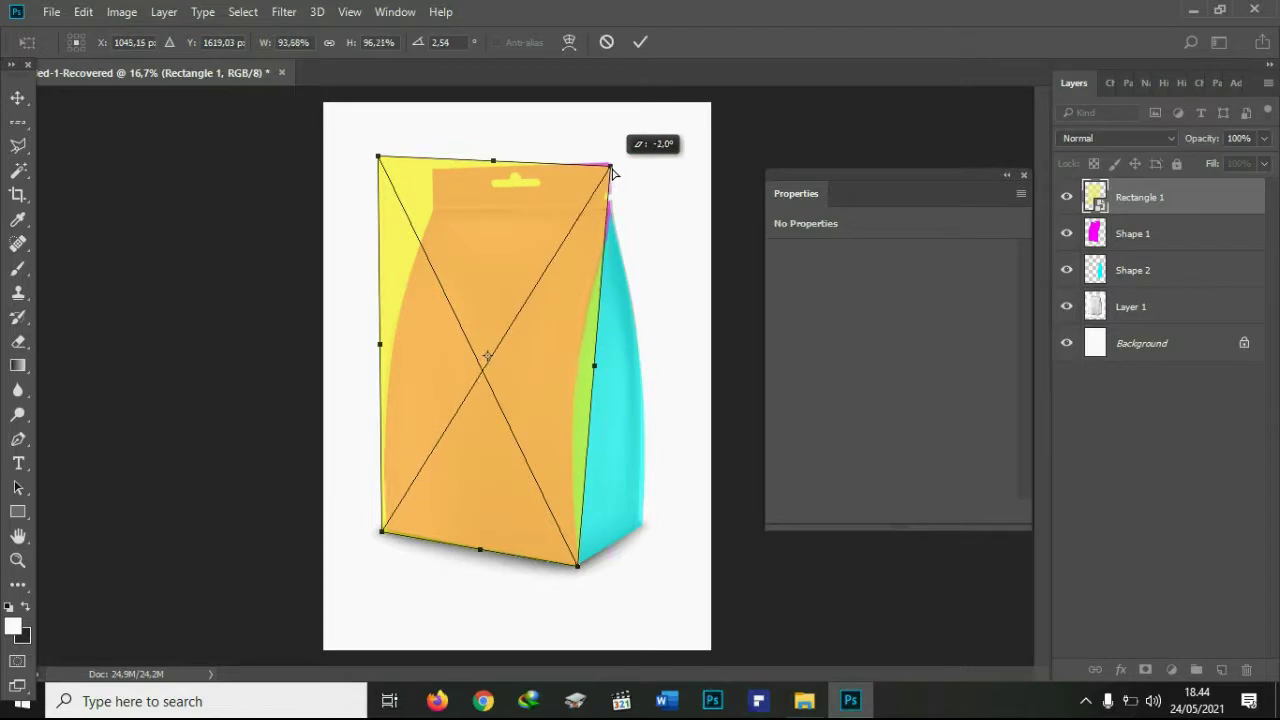
drag(611, 172, 620, 173)
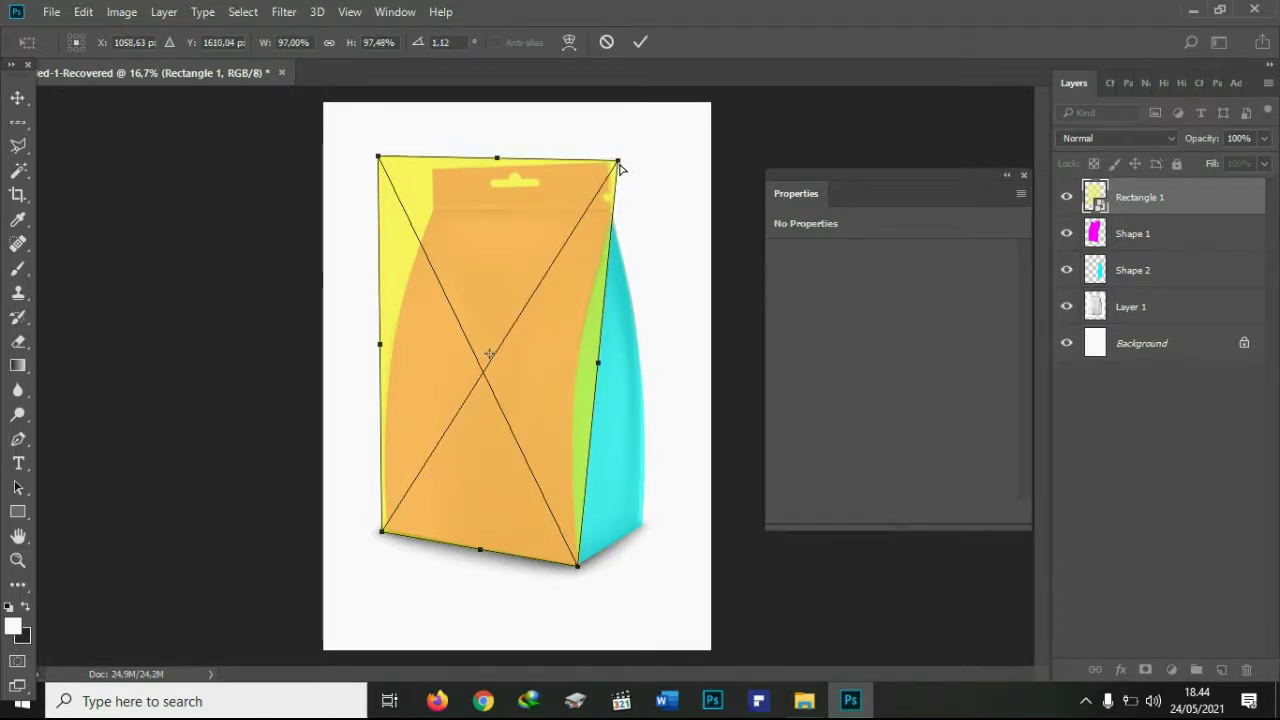
drag(379, 157, 381, 170)
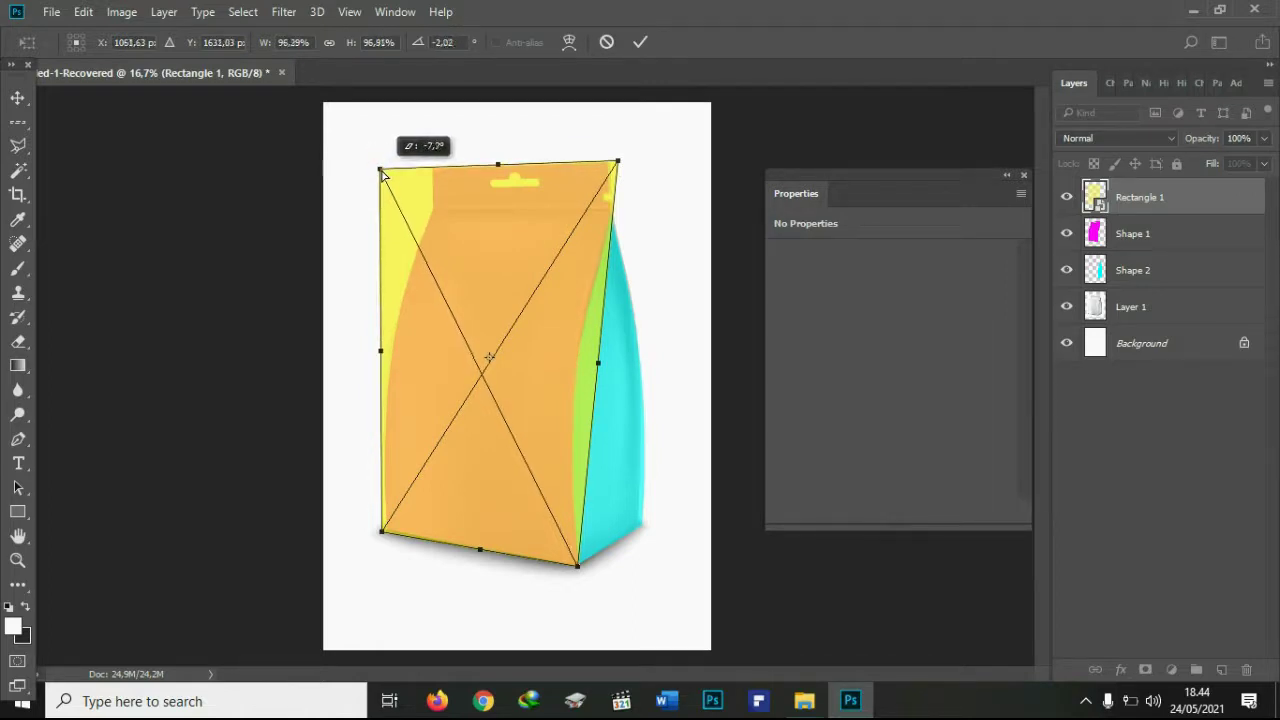
drag(381, 170, 433, 172)
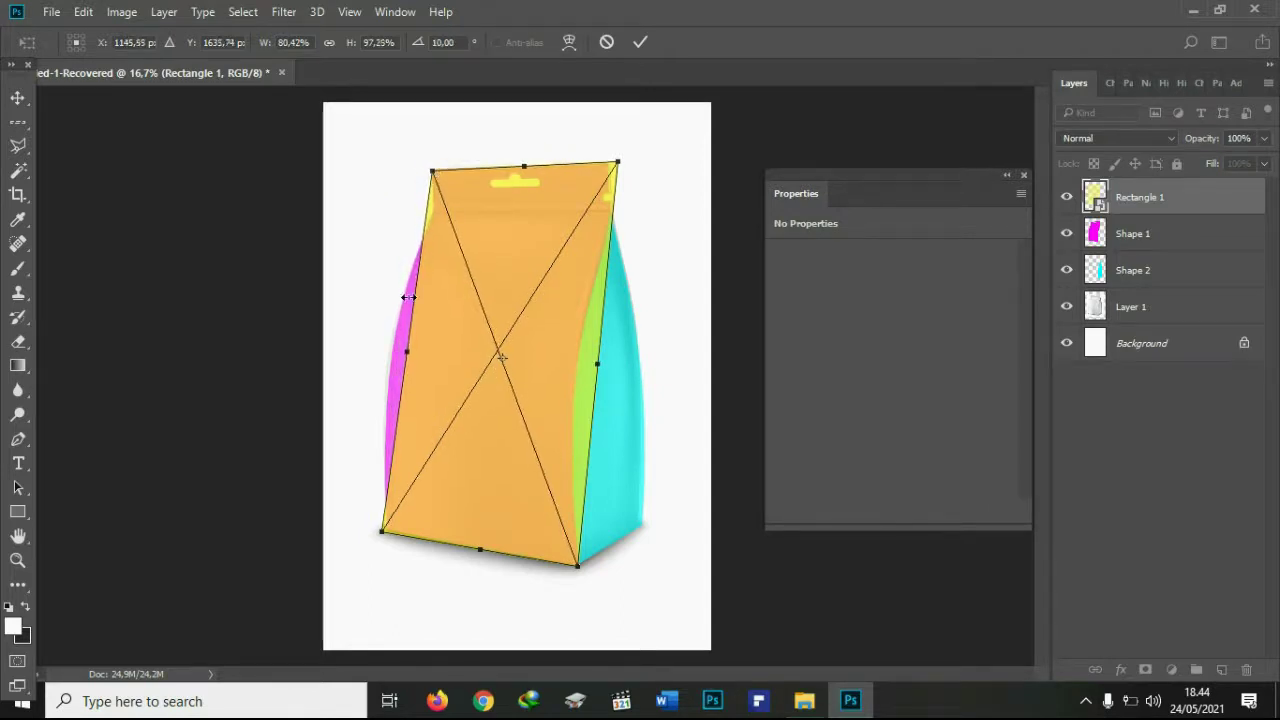
Warp Rectangle 1's sides along the pouch front's curved edges and commit the transform.
right_click(405, 354)
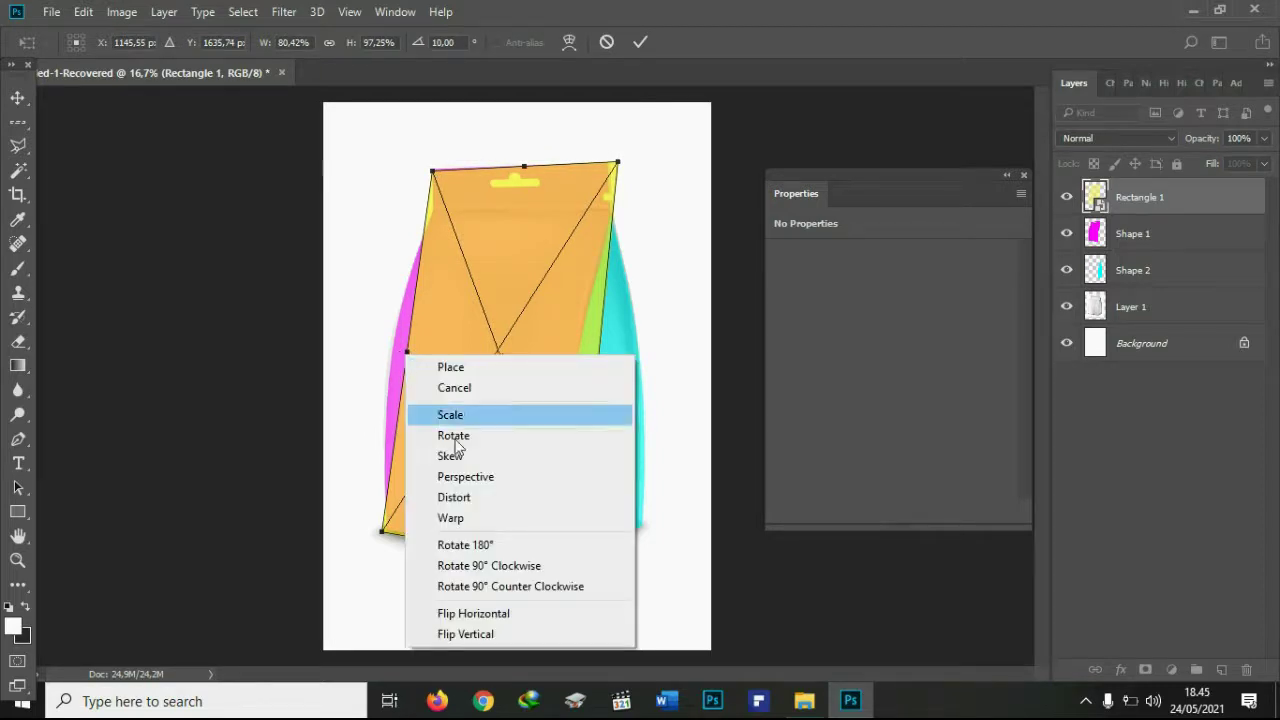
click(473, 516)
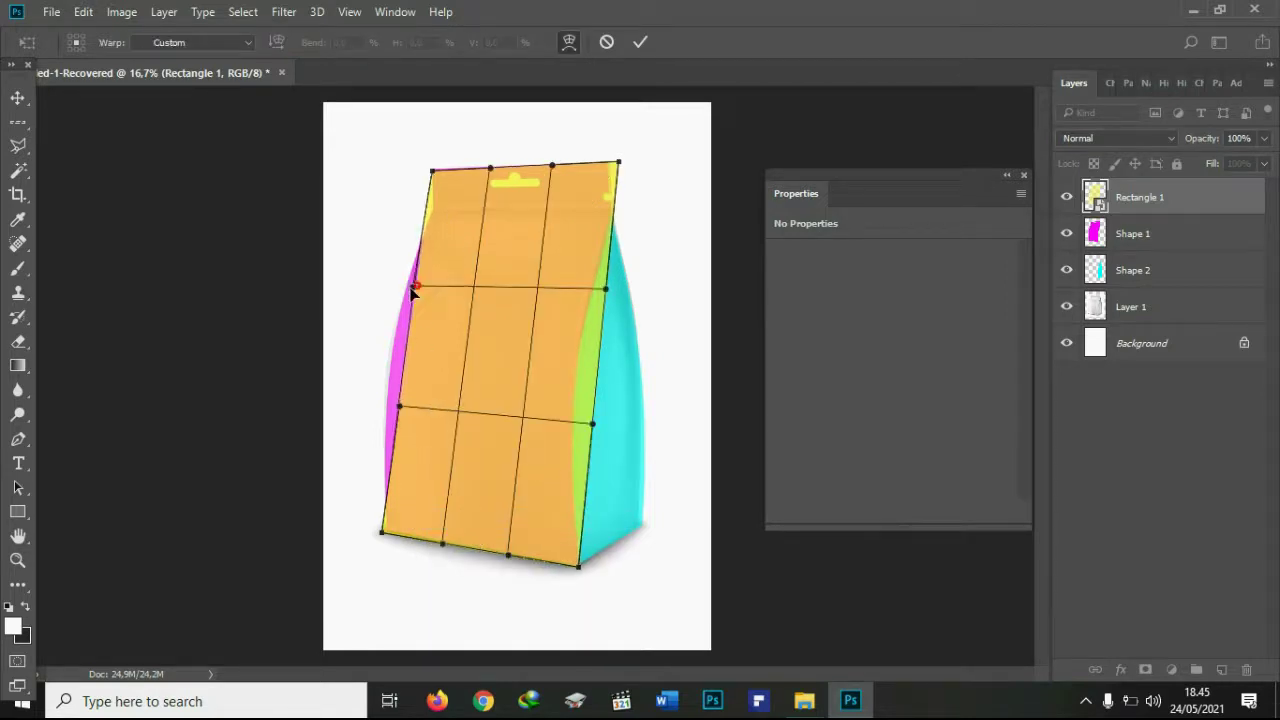
drag(416, 287, 406, 292)
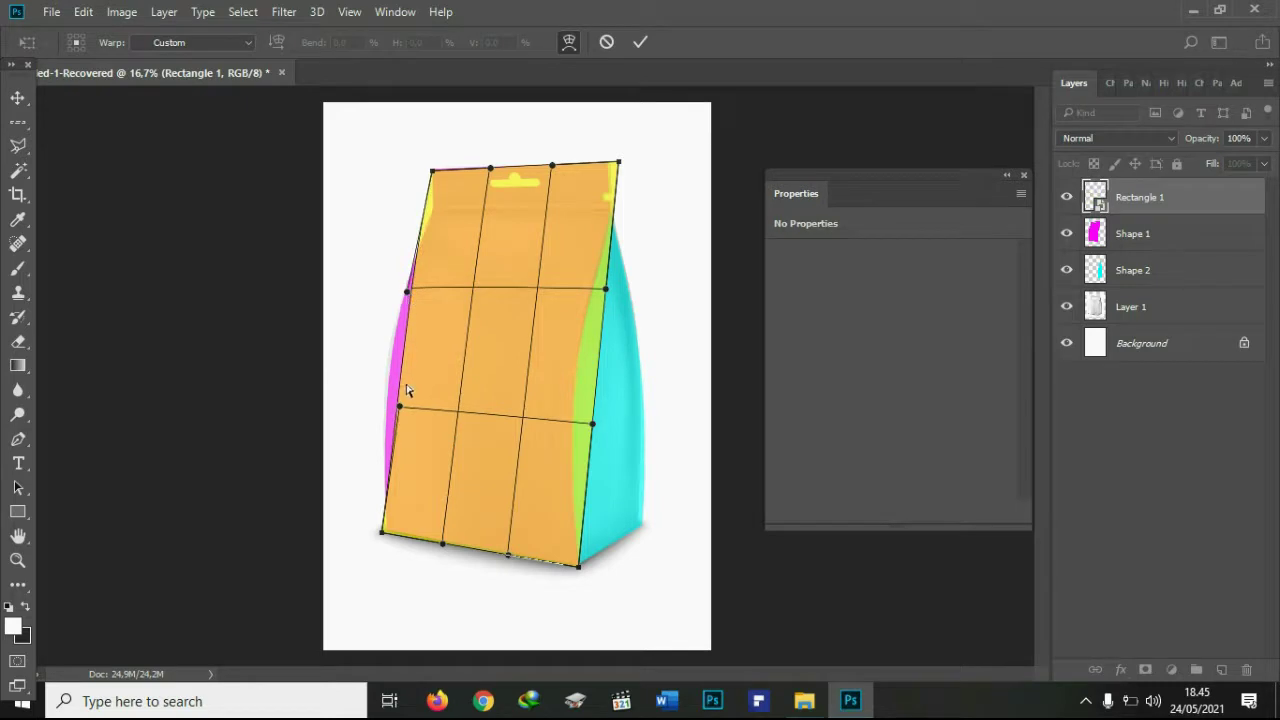
drag(399, 405, 378, 402)
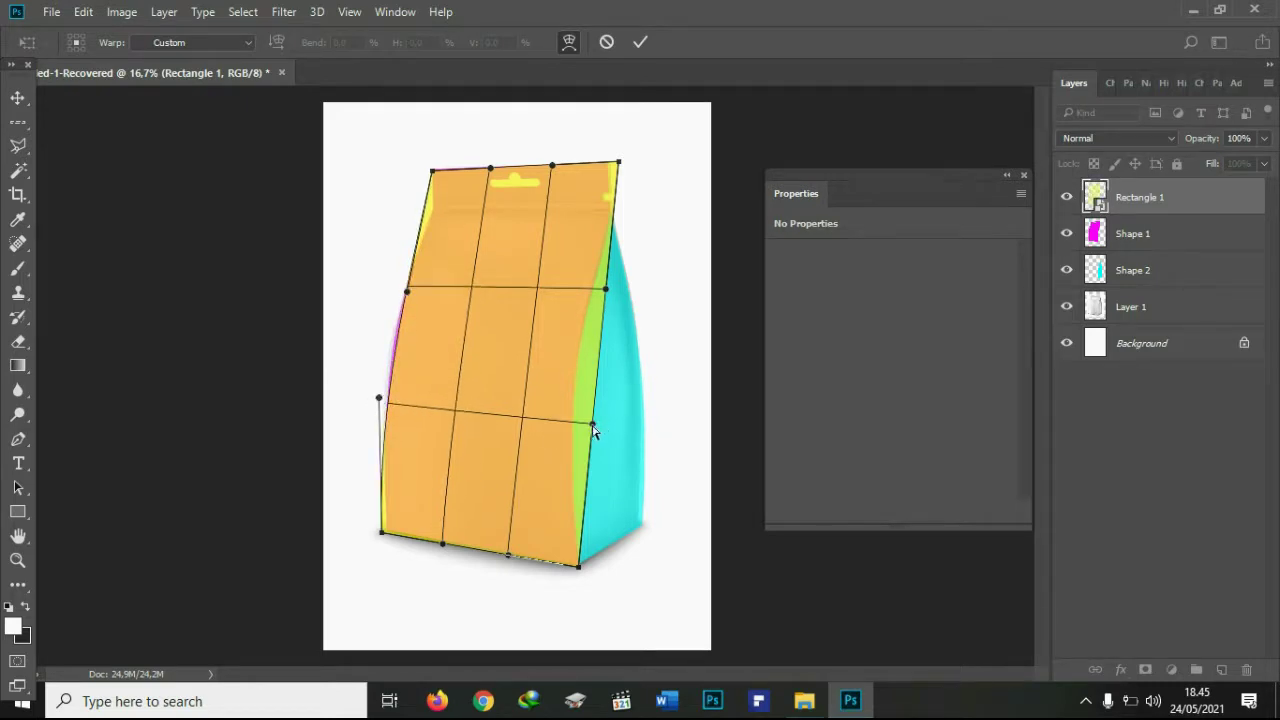
drag(593, 428, 562, 422)
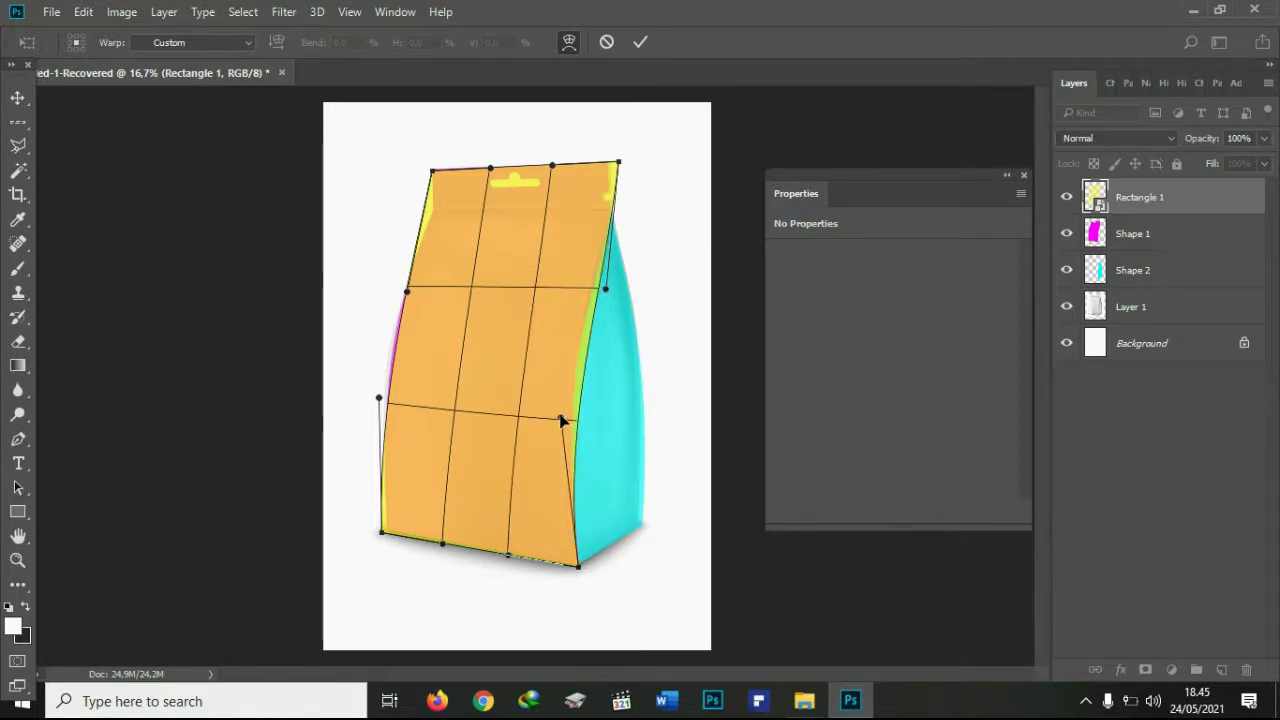
drag(605, 291, 599, 287)
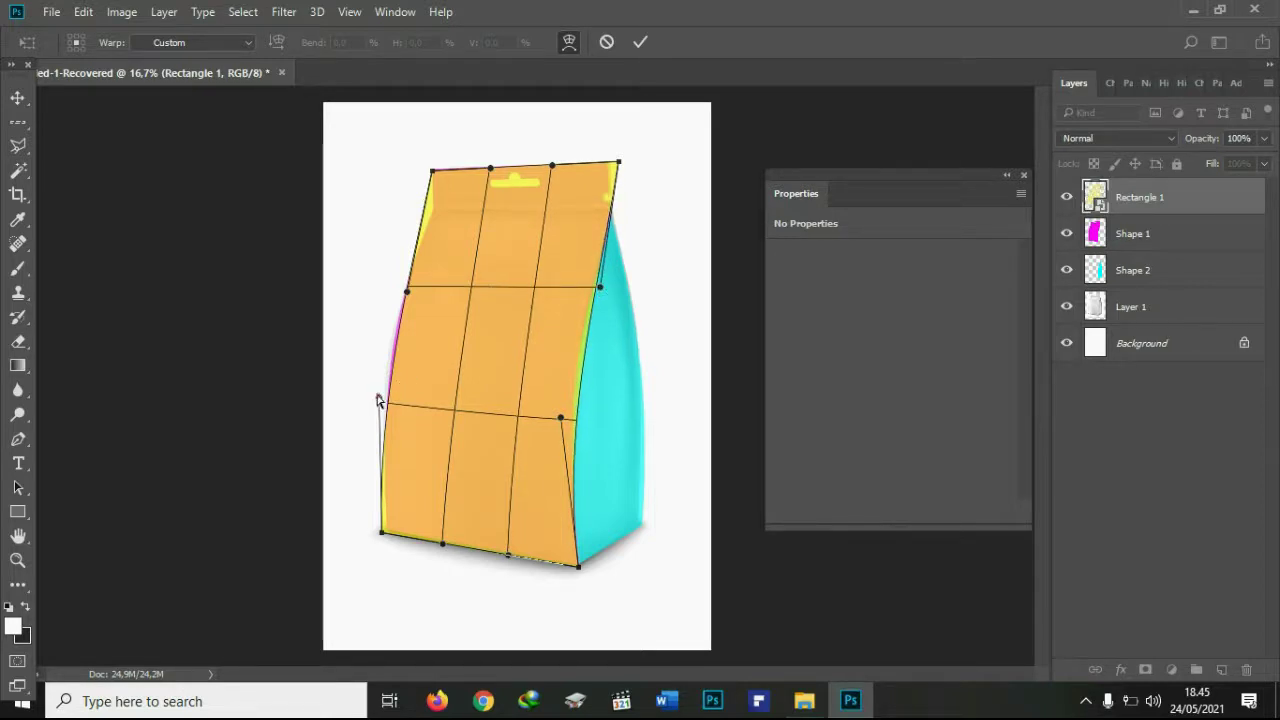
drag(378, 400, 372, 390)
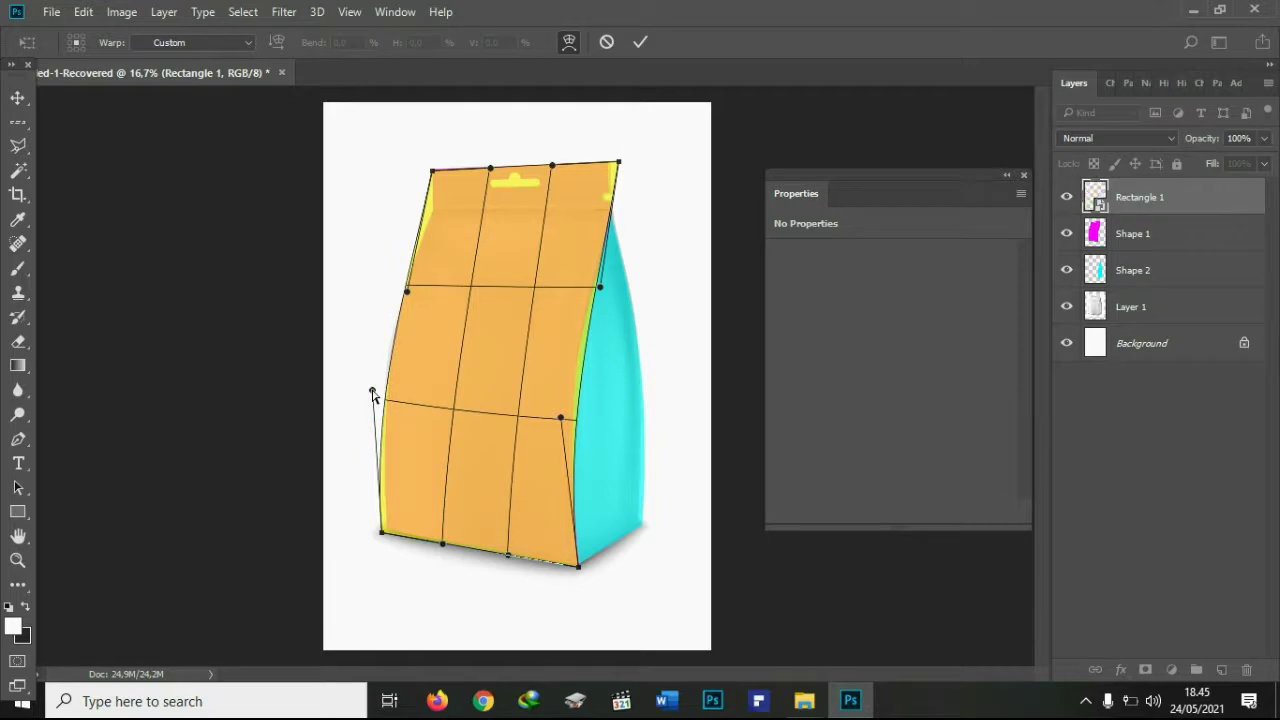
click(638, 43)
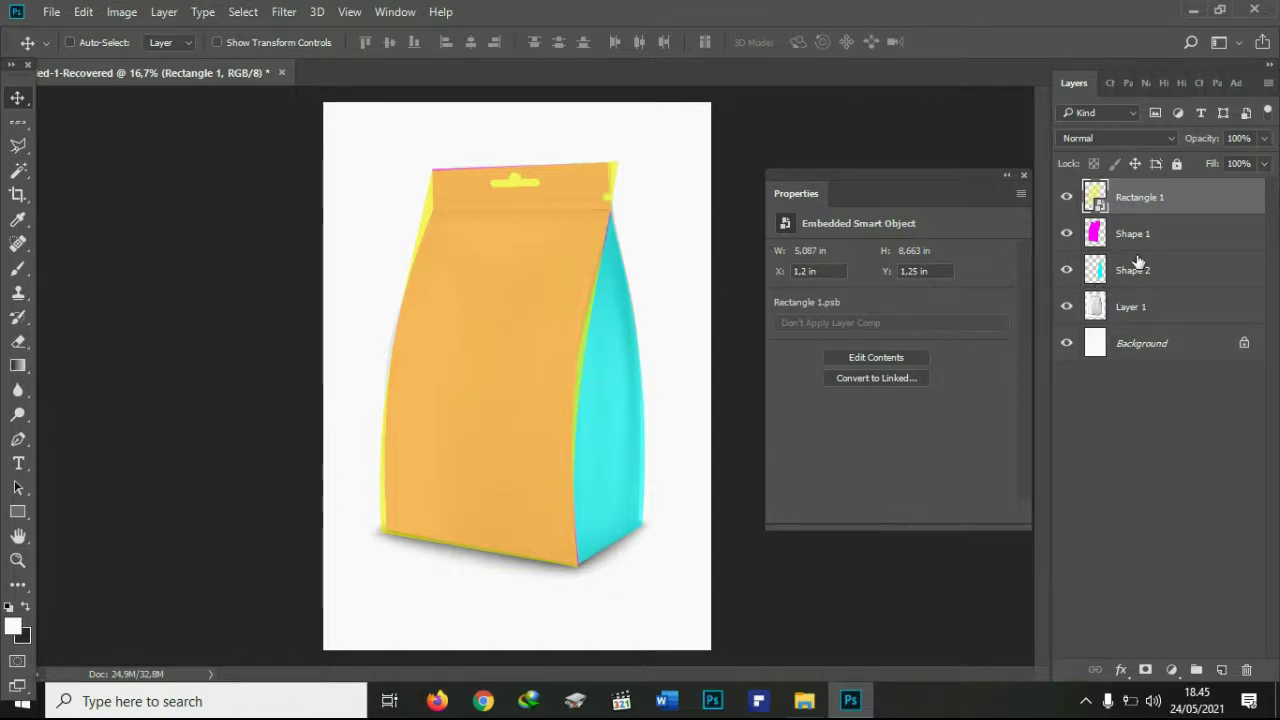
click(1138, 272)
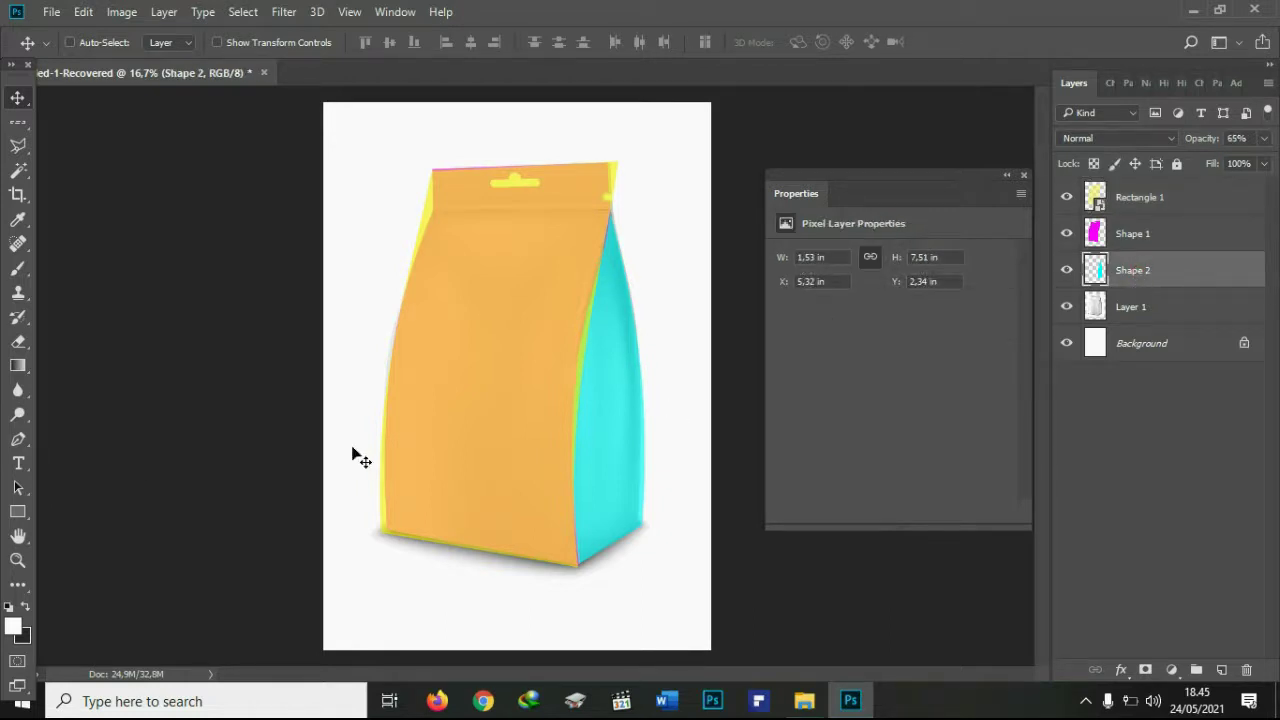
click(16, 511)
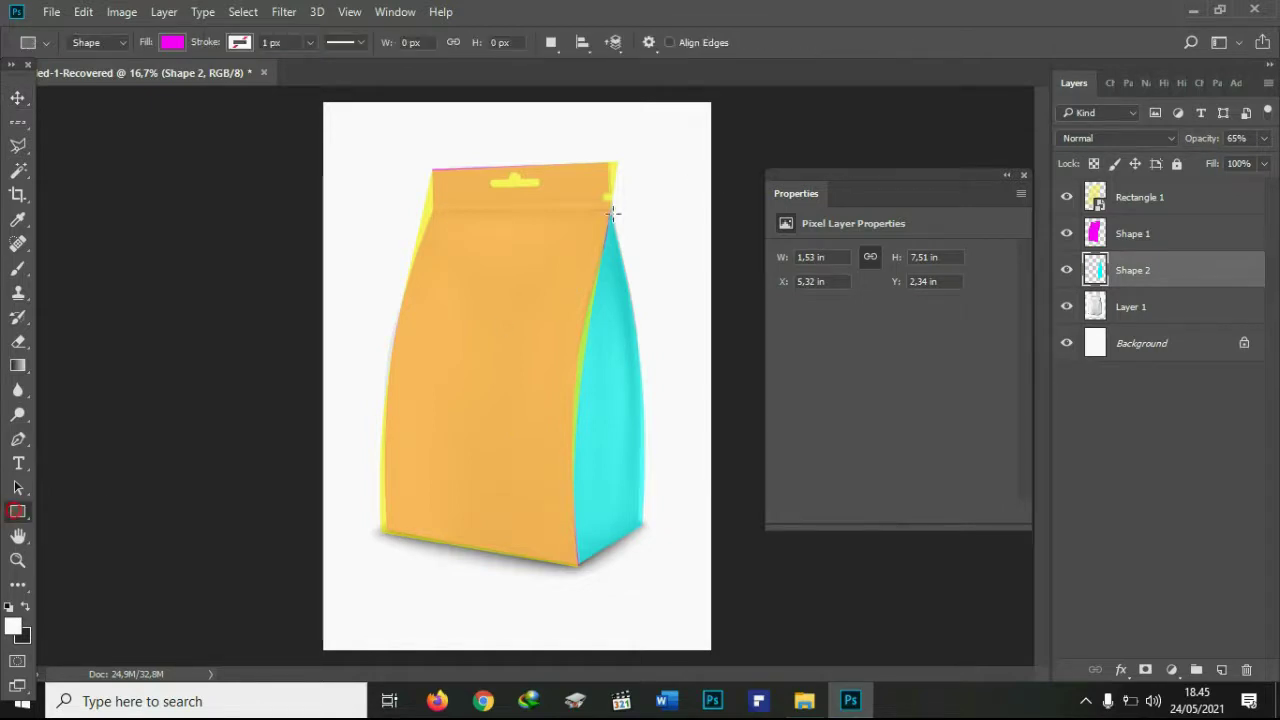
Draw a green-filled rectangle over the pouch's right side panel.
drag(638, 203, 554, 582)
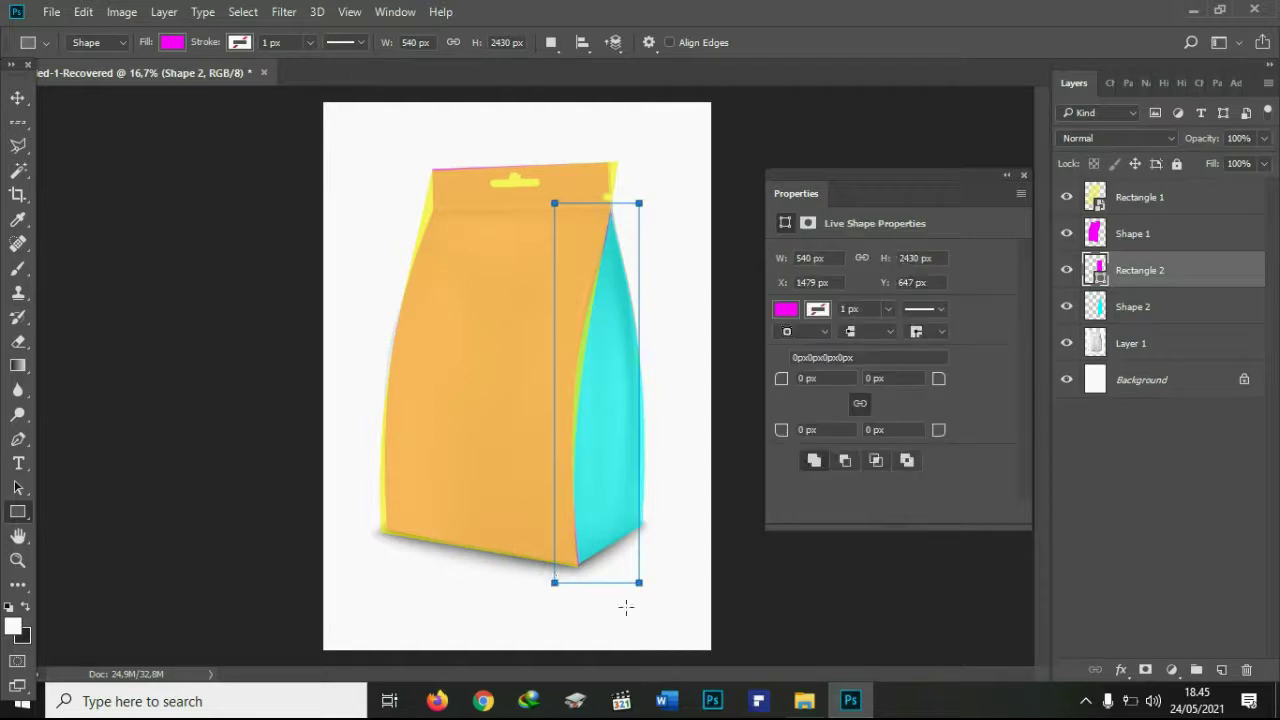
click(172, 41)
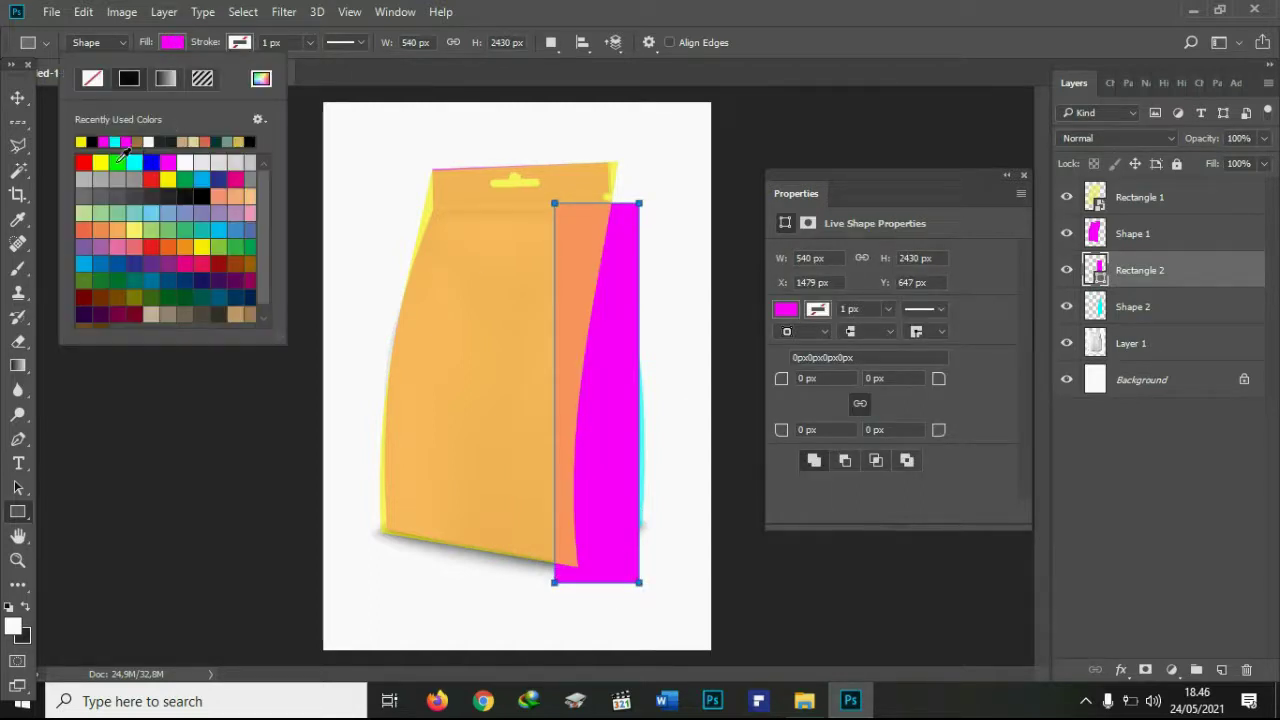
click(119, 161)
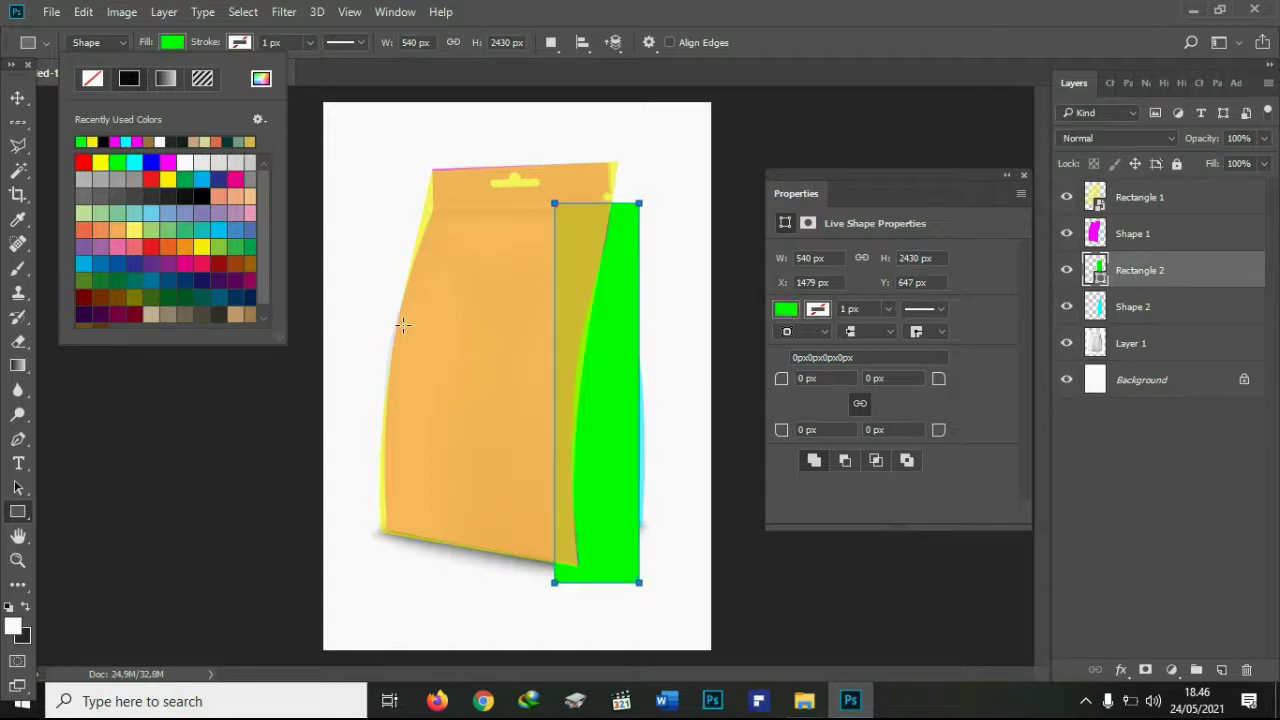
Widen the green Rectangle 2 slightly to 576 × 2430 px.
key(Return)
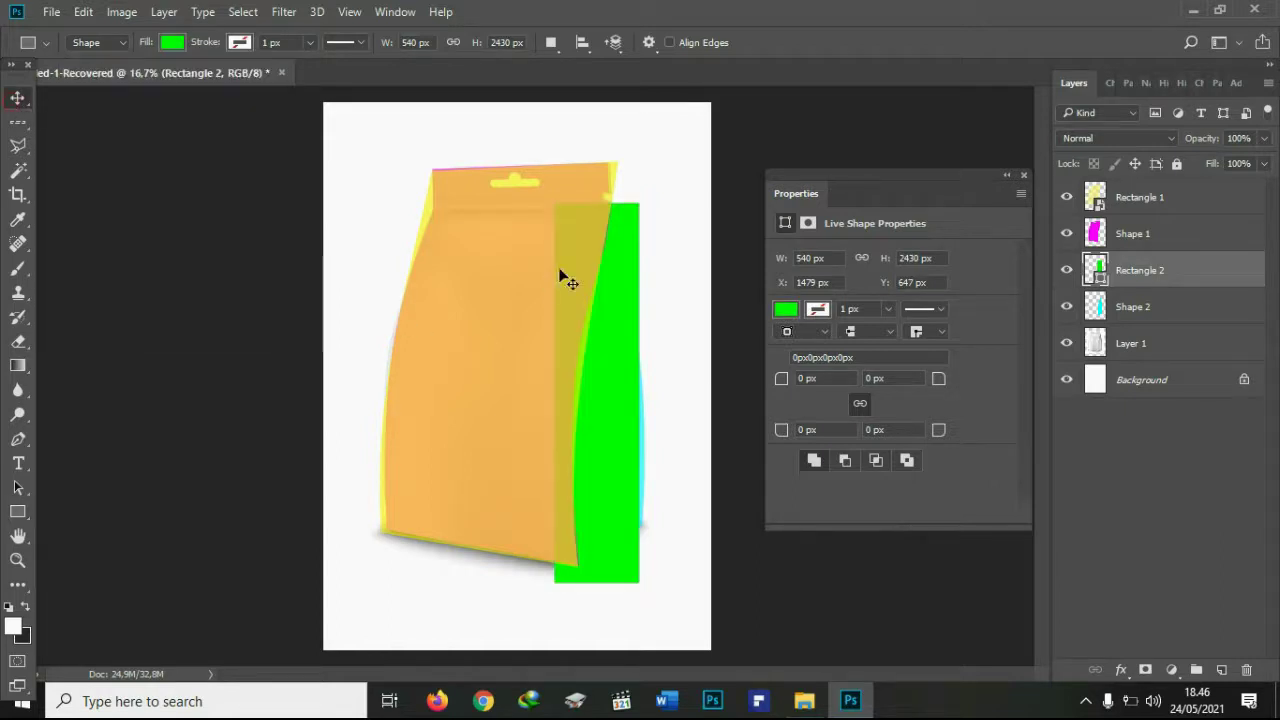
key(v)
key(ctrl+t)
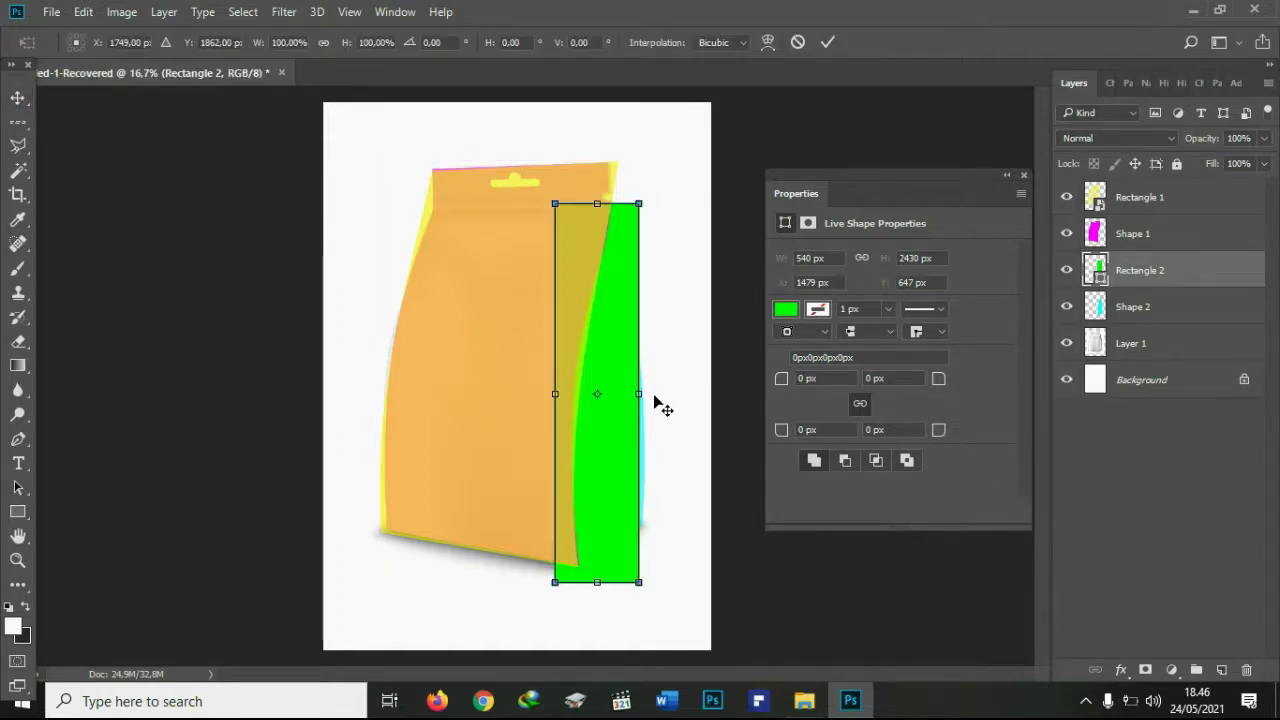
drag(647, 395, 652, 396)
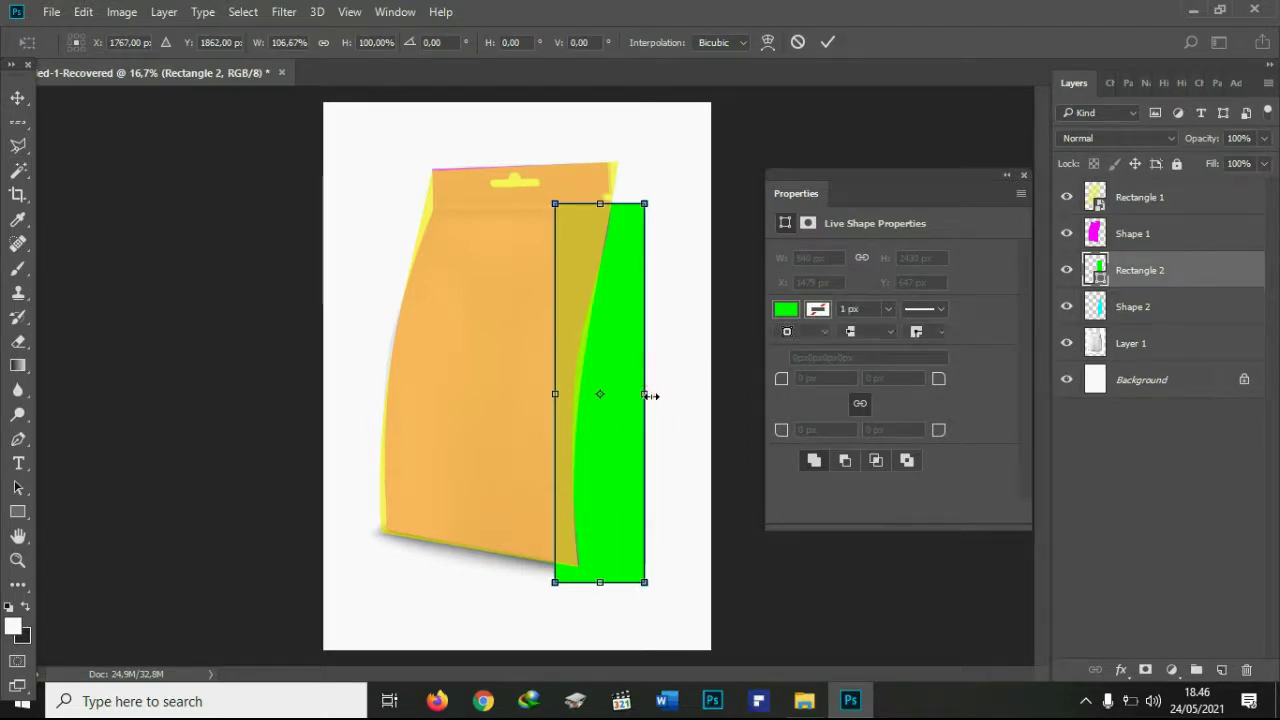
key(Return)
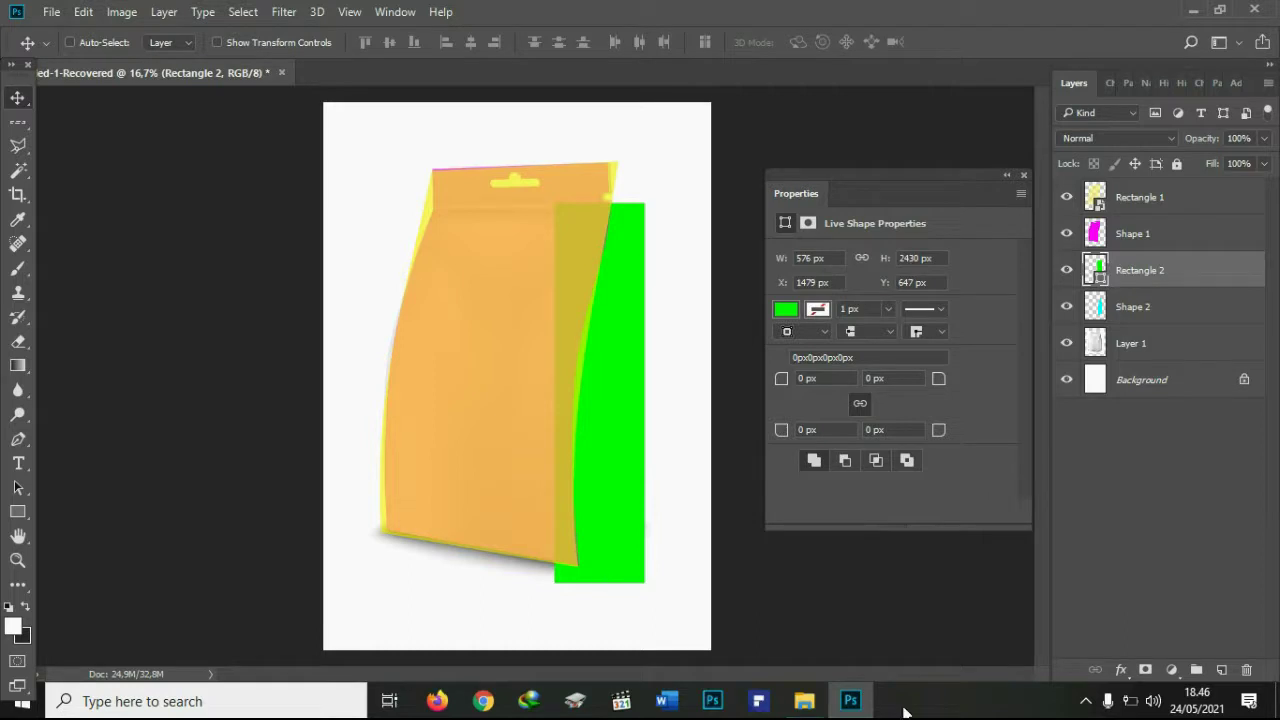
click(1088, 702)
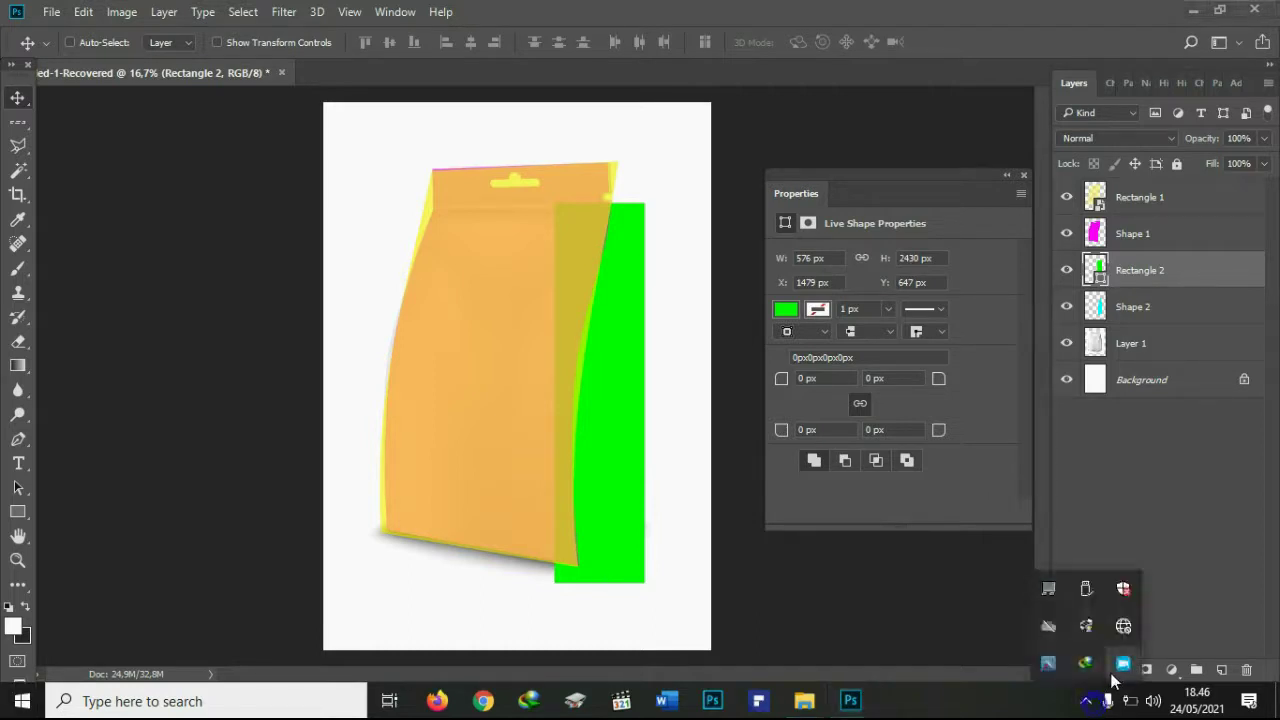
right_click(1050, 587)
click(1168, 565)
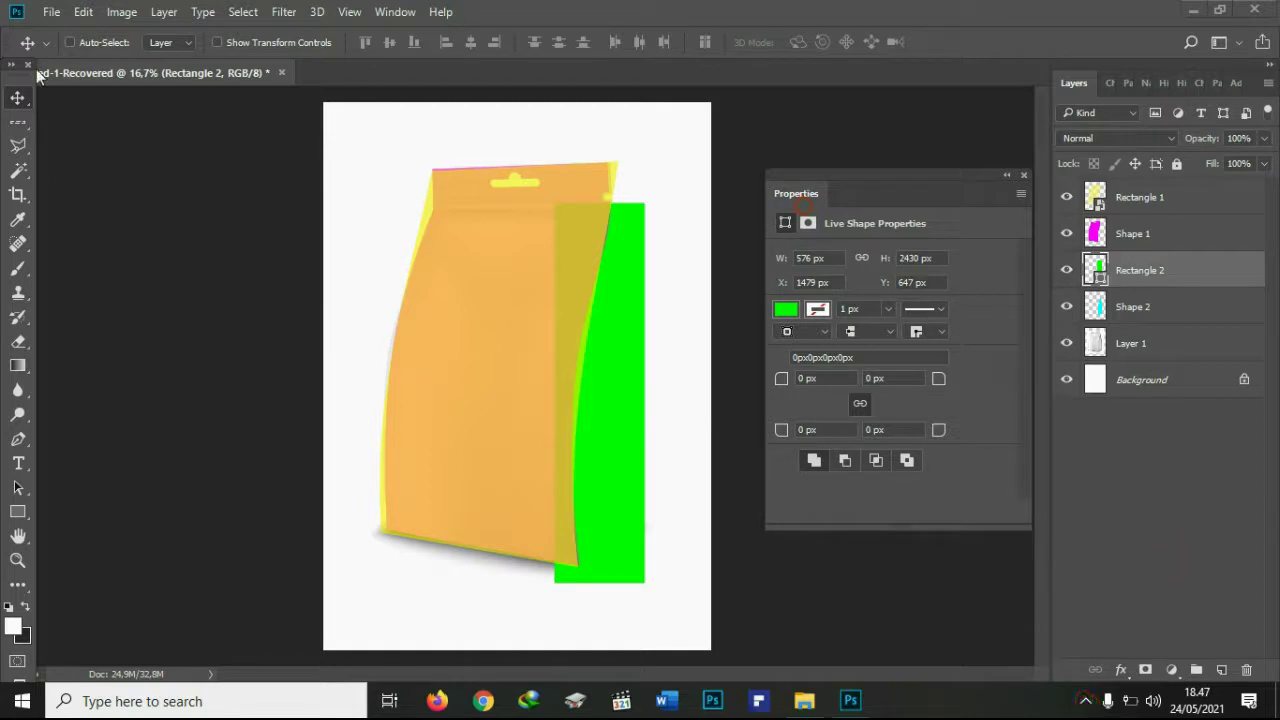
Convert Rectangle 2 to a smart object and pull its bottom corners up to the pouch base.
right_click(1128, 286)
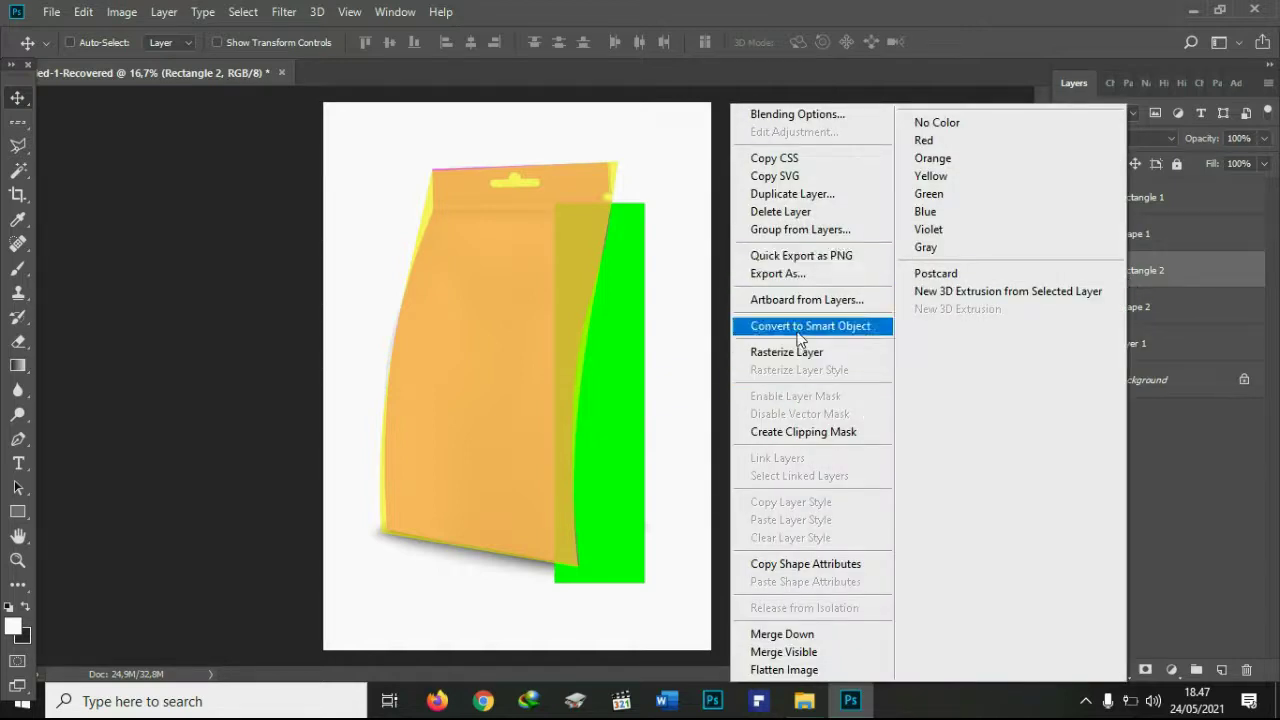
click(800, 325)
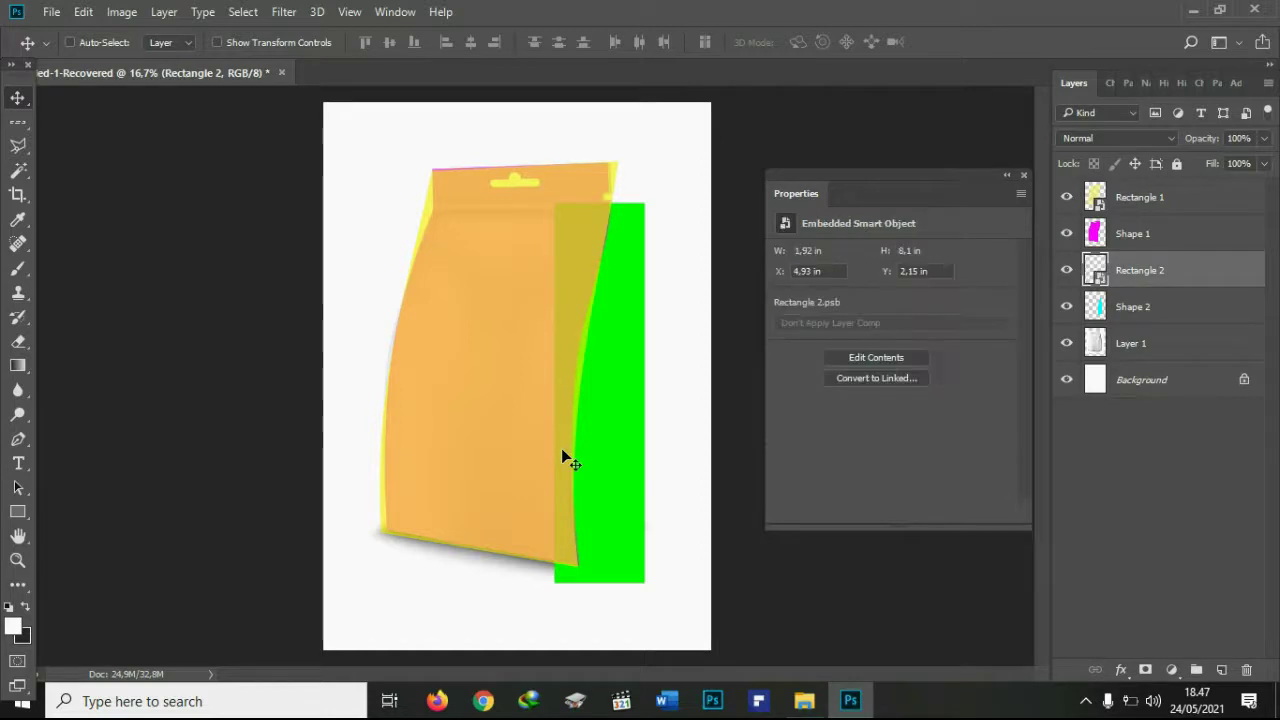
key(ctrl)
key(ctrl+t)
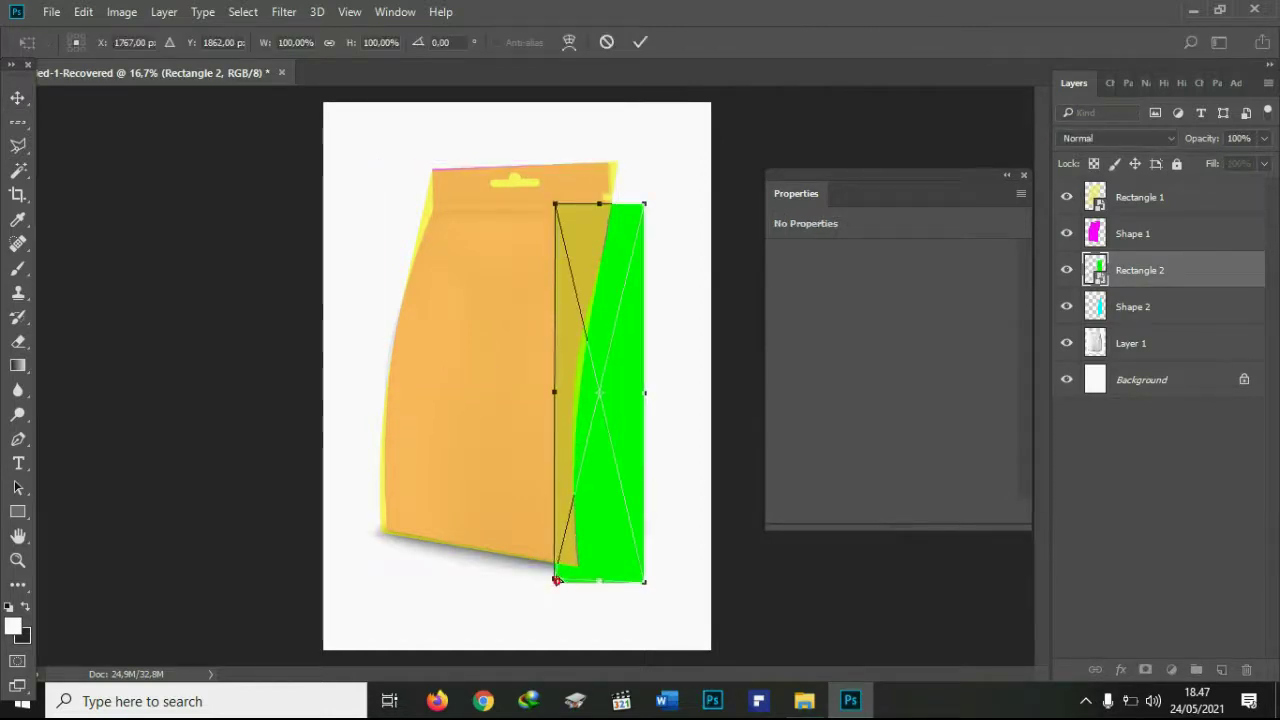
mouse_move(556, 582)
mouse_down()
mouse_move(571, 538)
mouse_move(579, 568)
mouse_up()
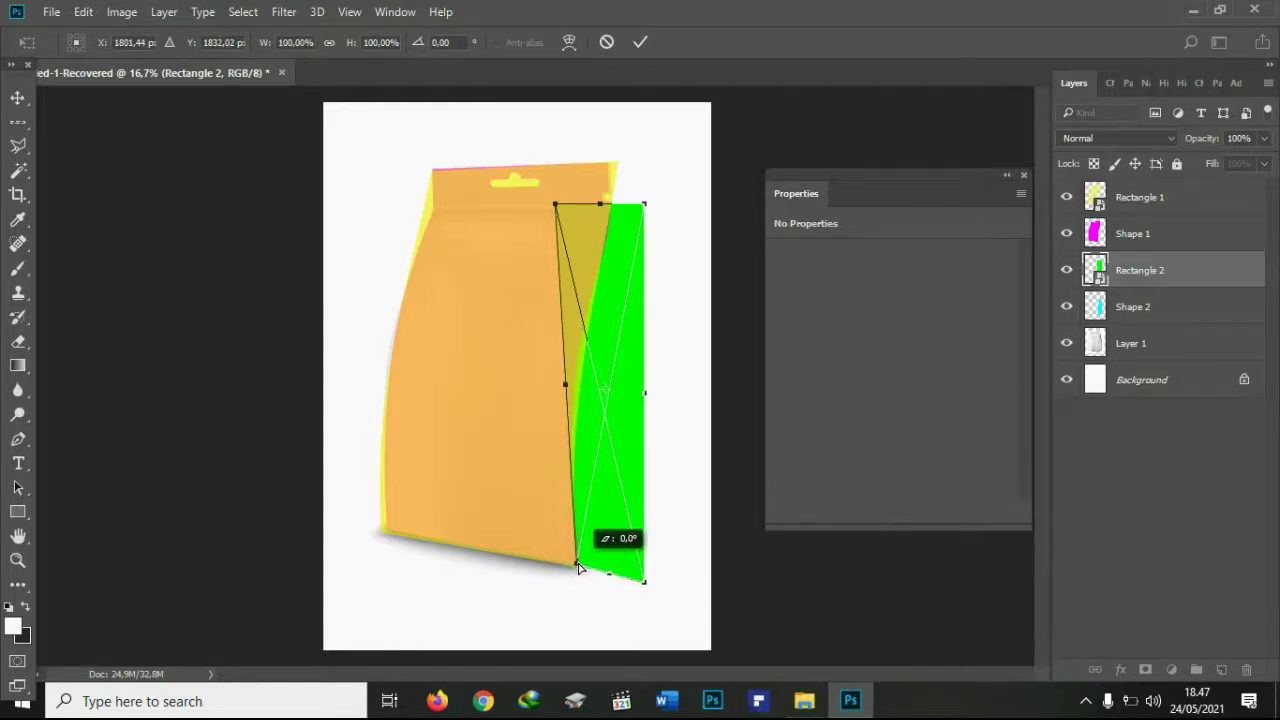
drag(644, 581, 645, 521)
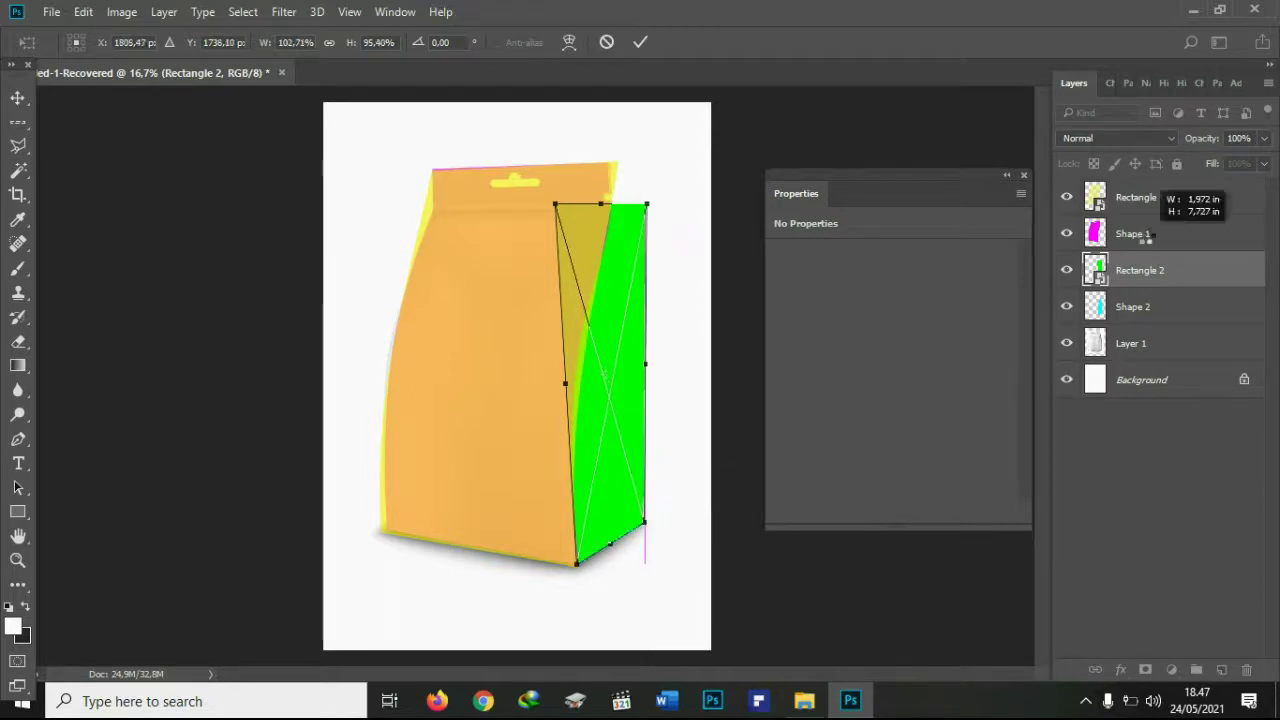
Set the green panel to 41% opacity and draw its top corners inward.
click(1264, 139)
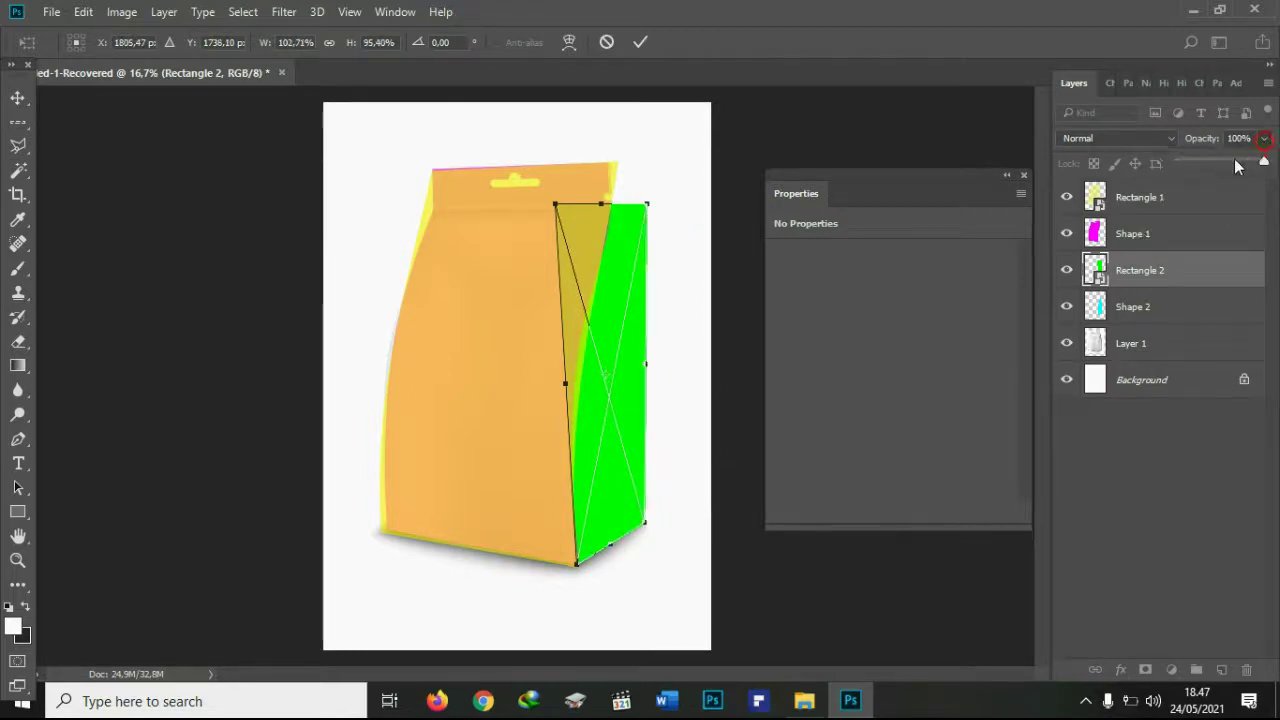
drag(1237, 166, 1213, 162)
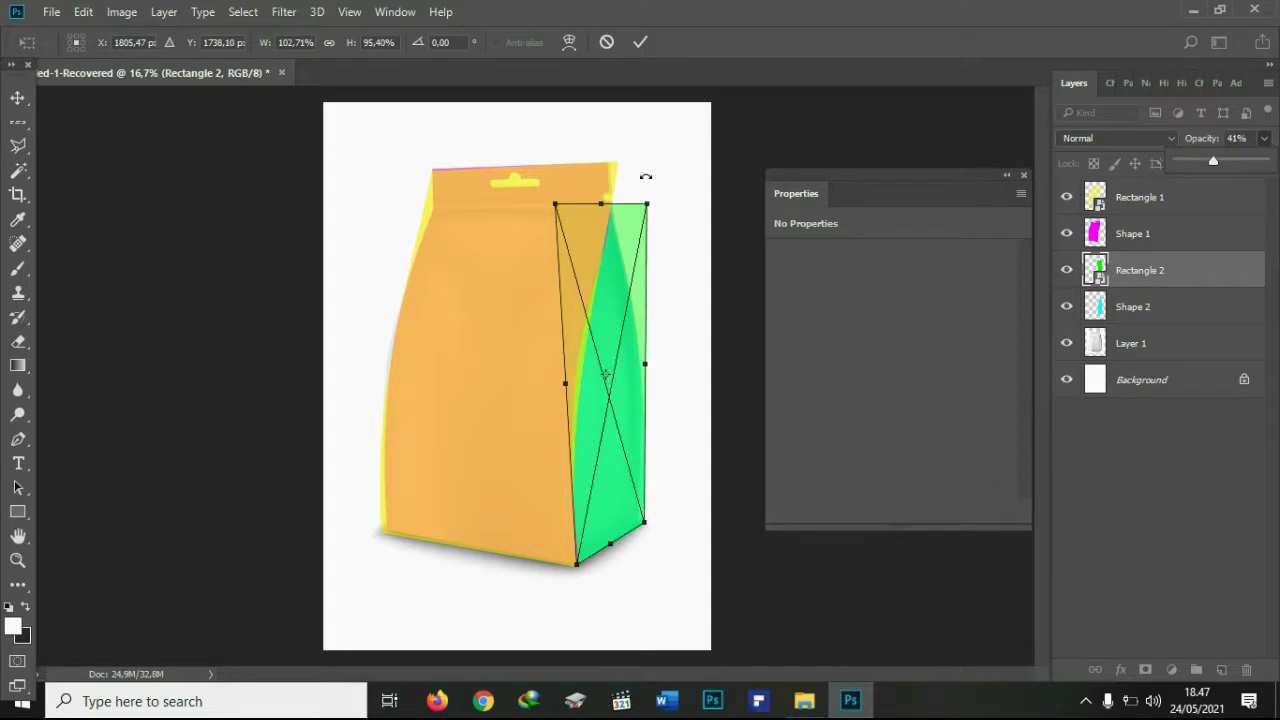
mouse_move(558, 210)
mouse_down()
mouse_move(620, 210)
mouse_move(600, 212)
mouse_up()
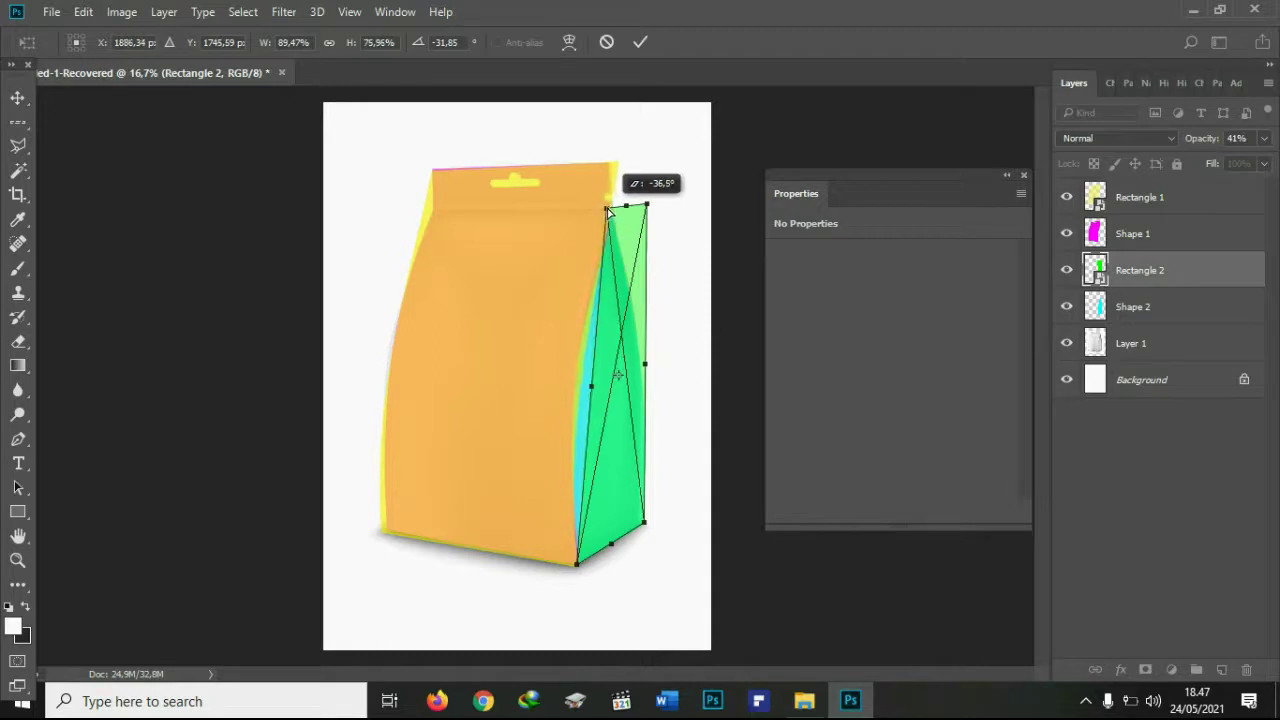
drag(600, 212, 612, 213)
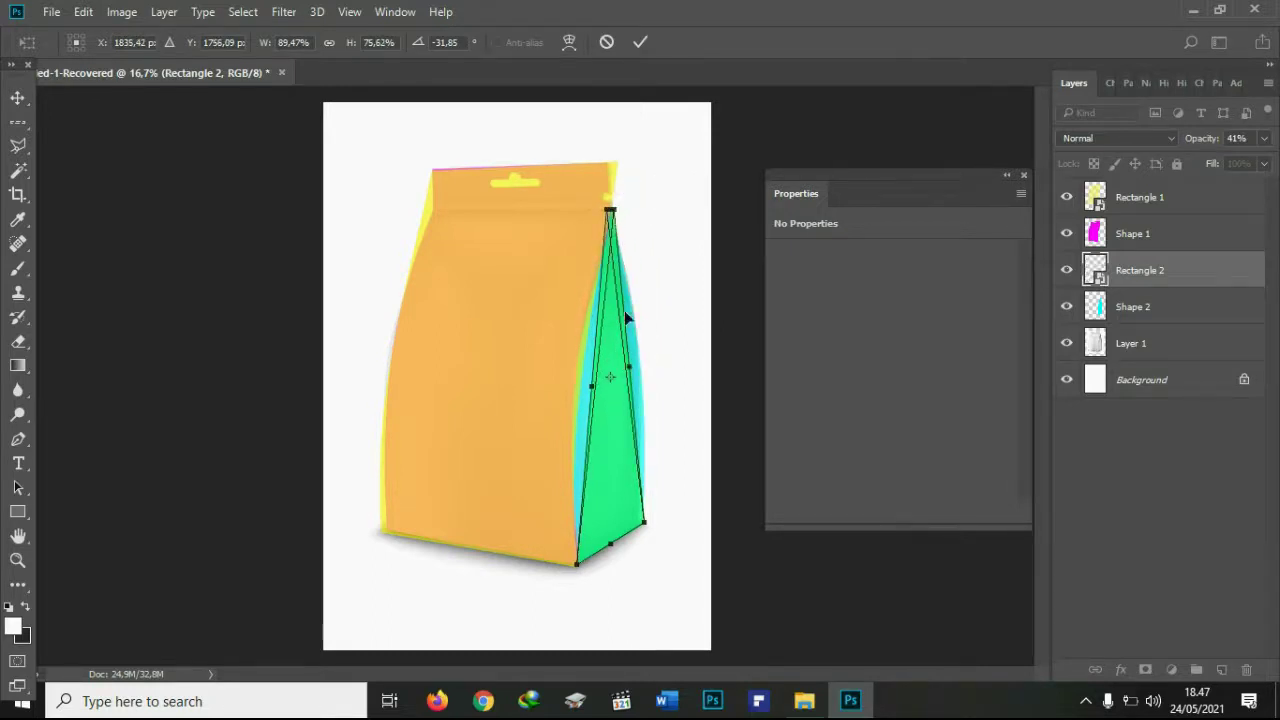
Warp the green gusset so its left and right edges curve over the pouch side.
right_click(628, 370)
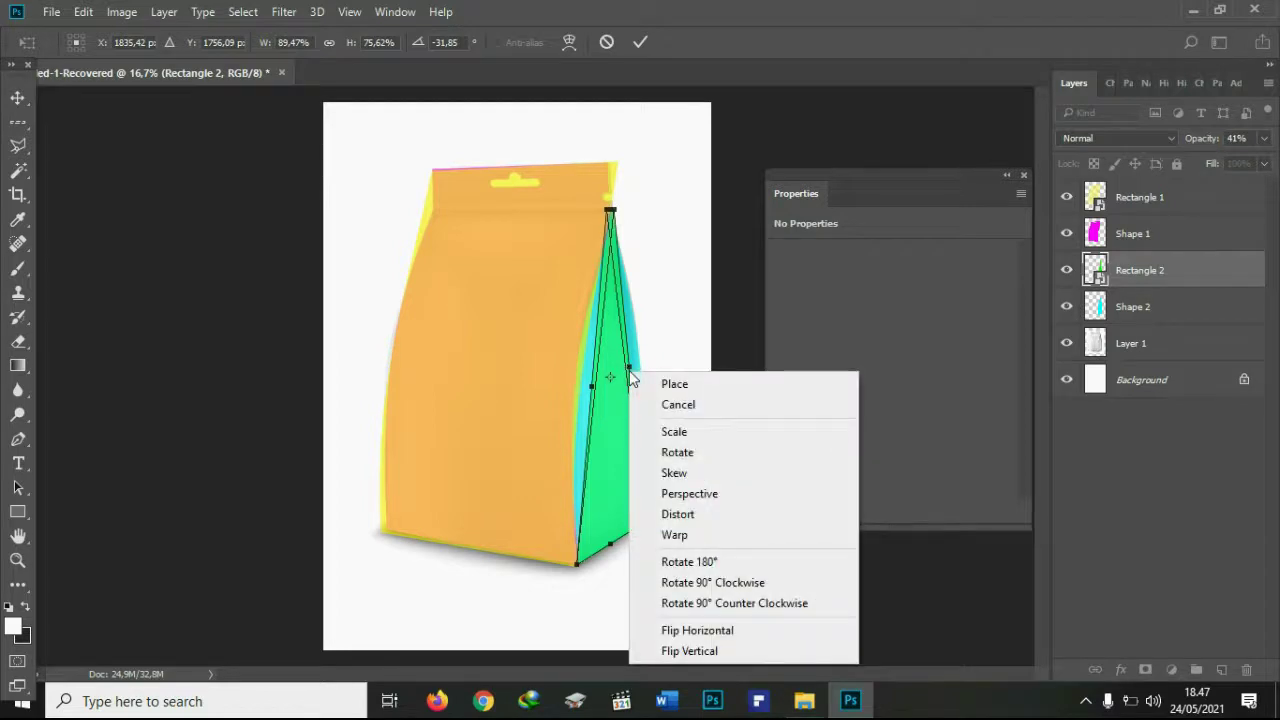
click(671, 536)
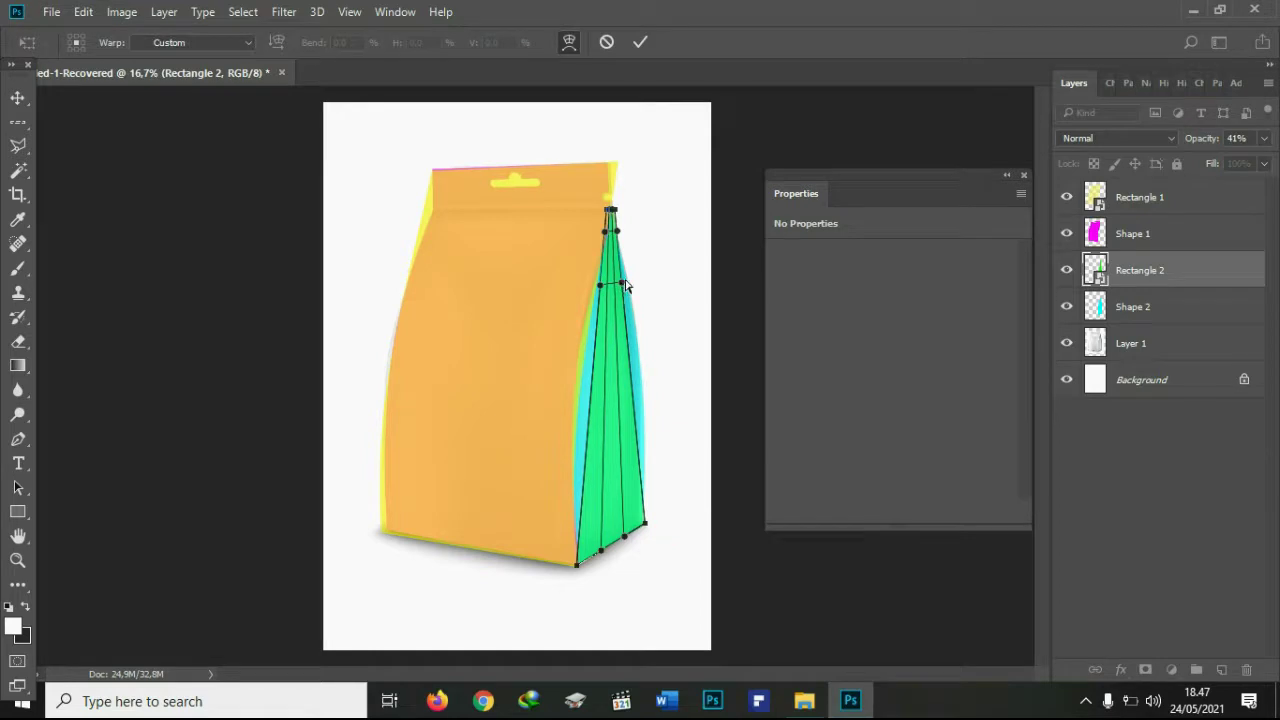
drag(625, 286, 640, 313)
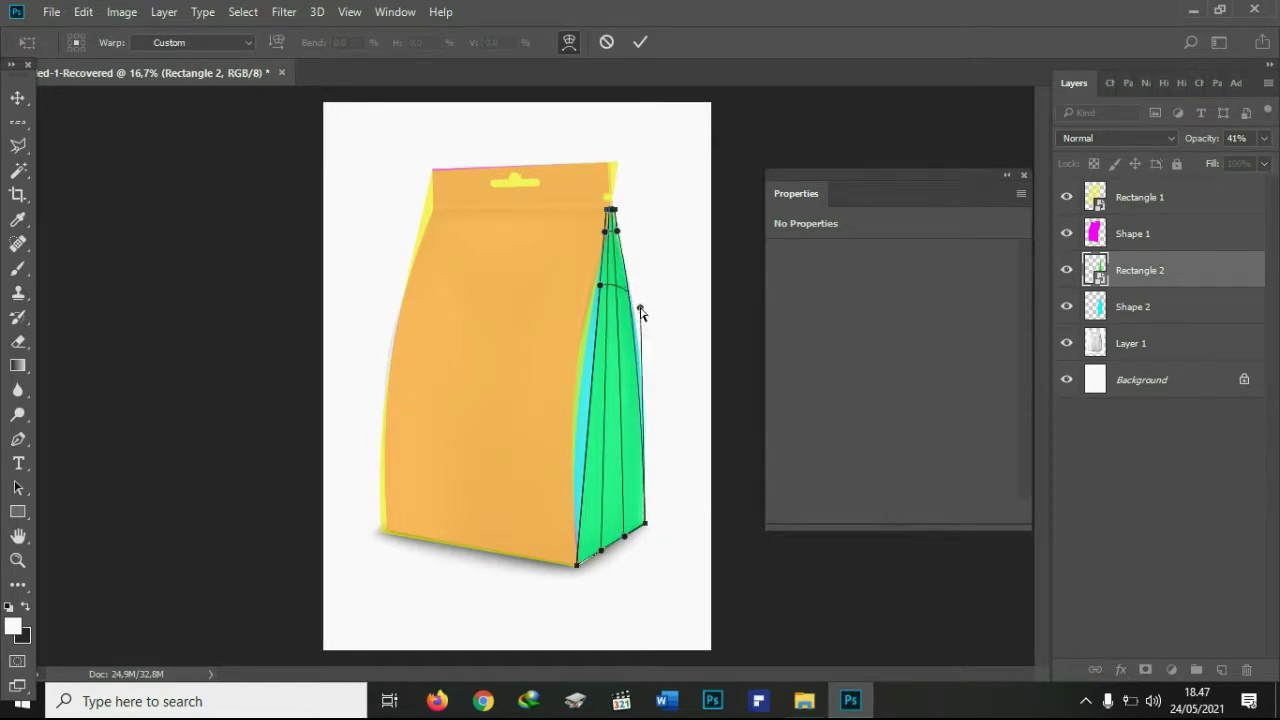
drag(599, 286, 575, 359)
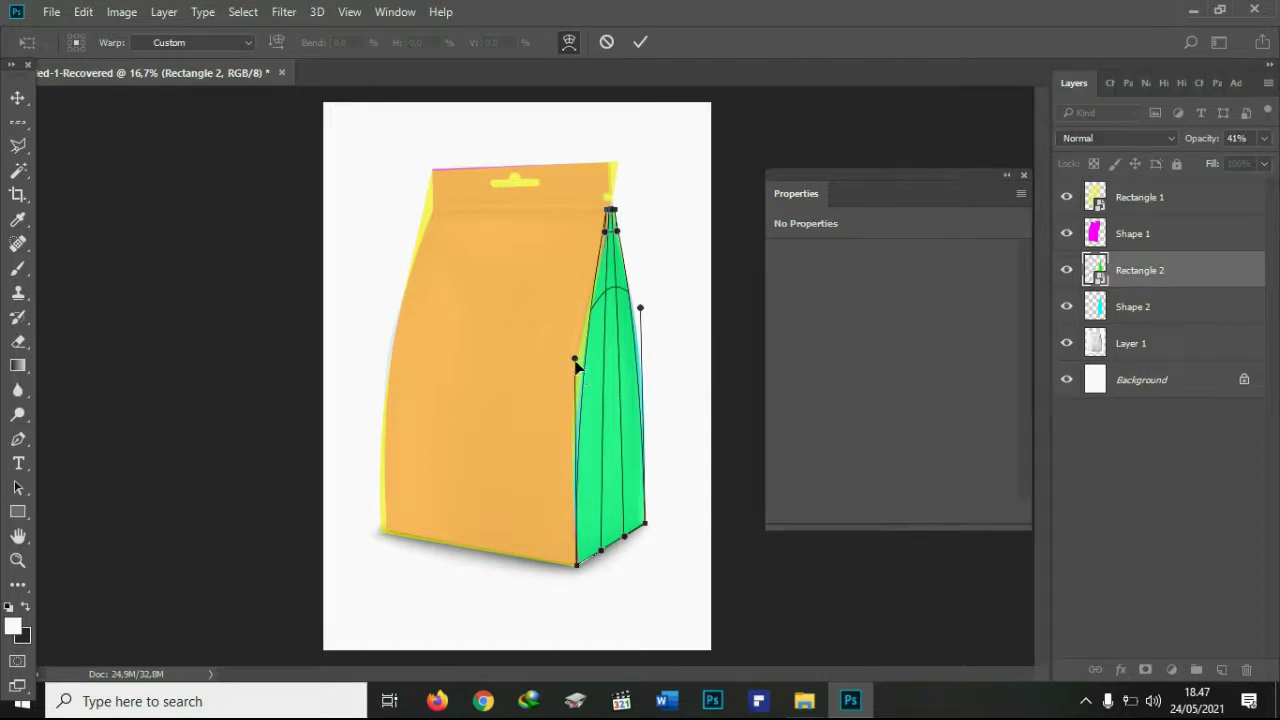
drag(577, 368, 572, 367)
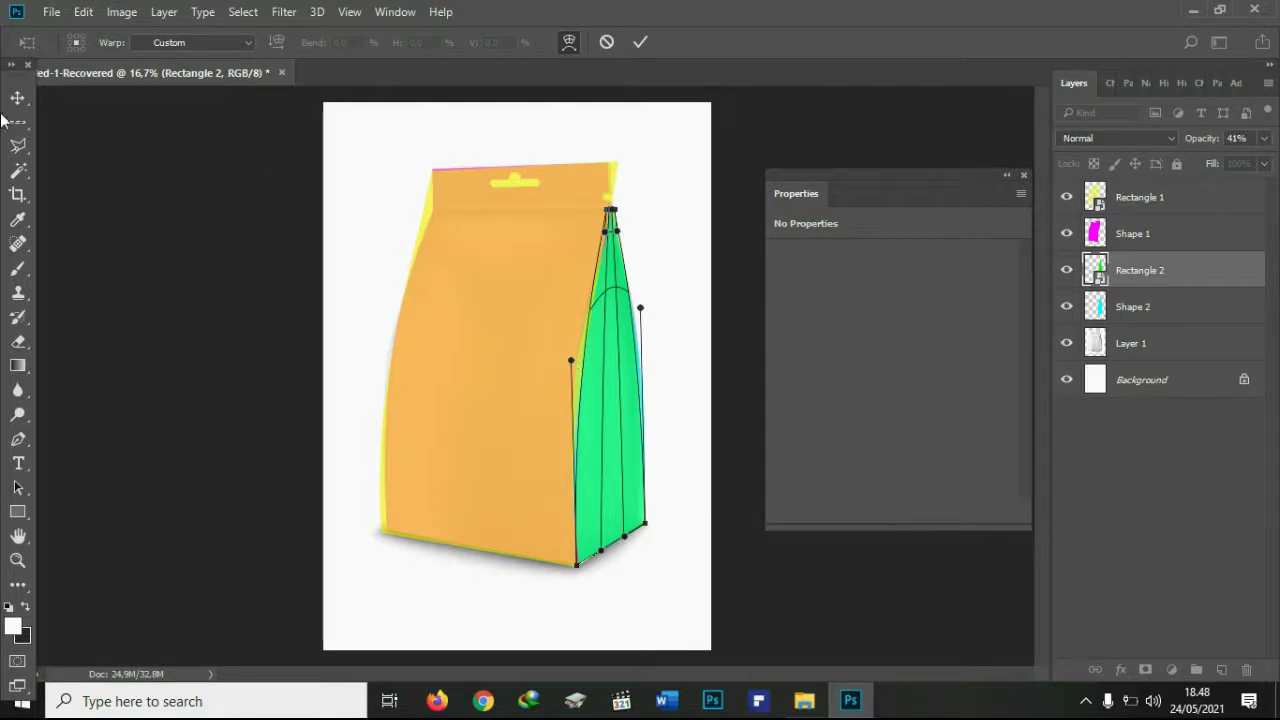
click(641, 41)
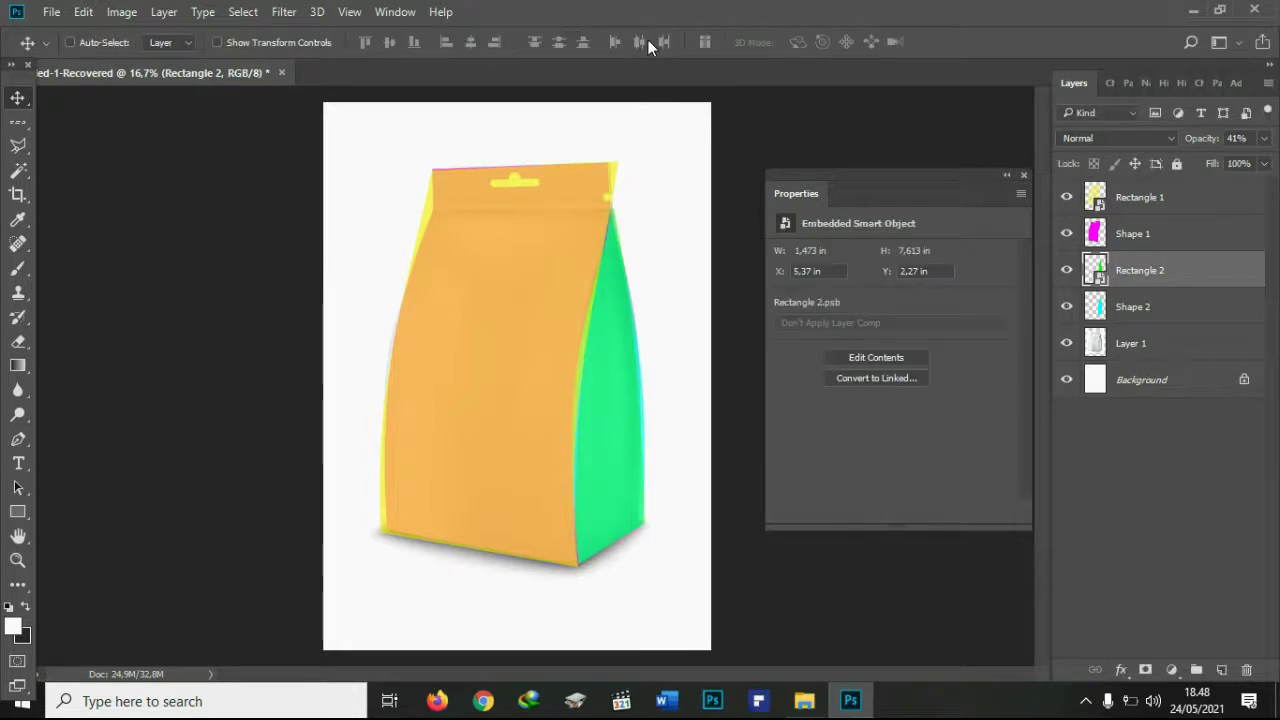
Raise the Shape 1 front layer's opacity to 100%.
click(1135, 233)
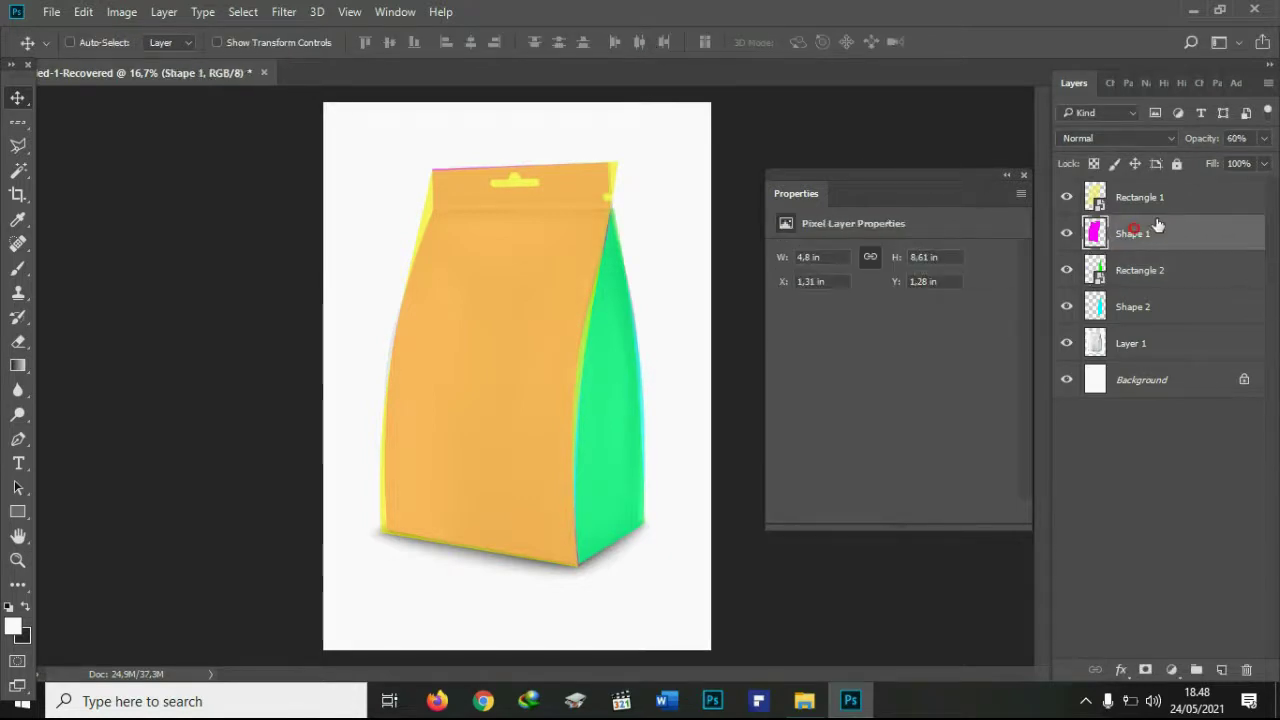
click(1160, 197)
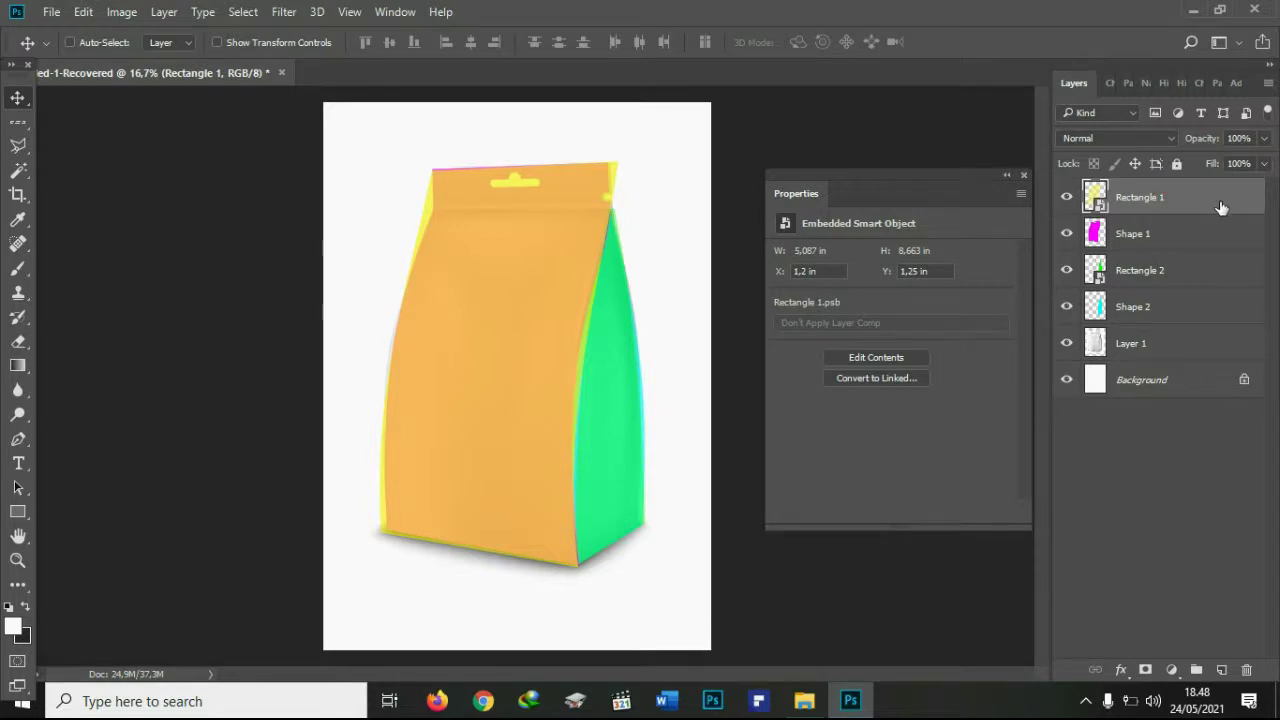
click(1186, 270)
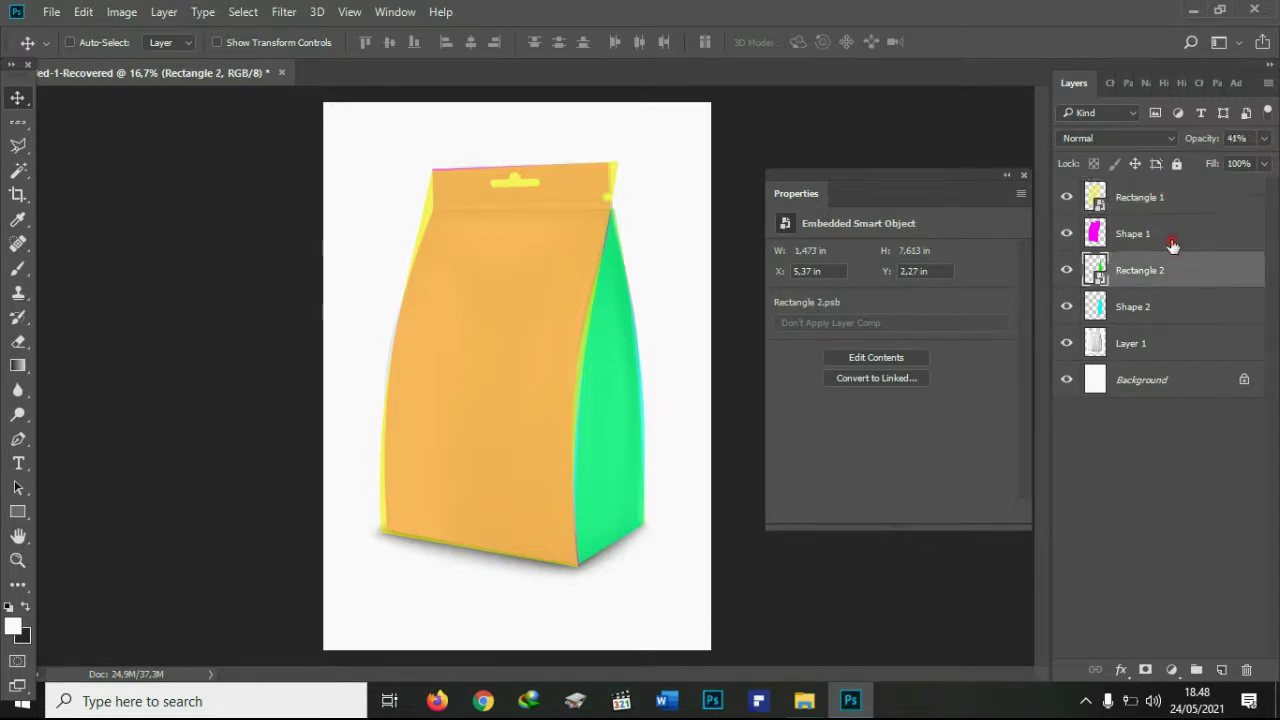
click(1172, 243)
click(1265, 138)
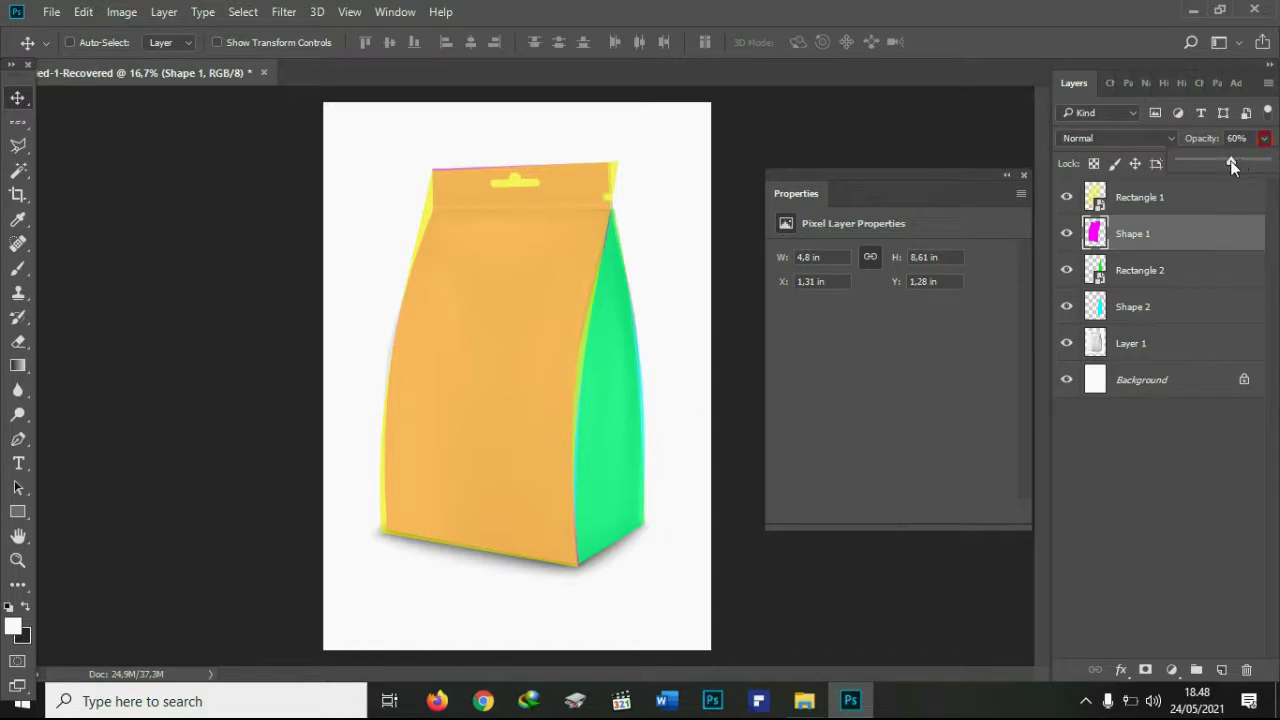
drag(1230, 160, 1265, 160)
Raise the green Rectangle 2 layer's opacity to 100%.
click(1165, 270)
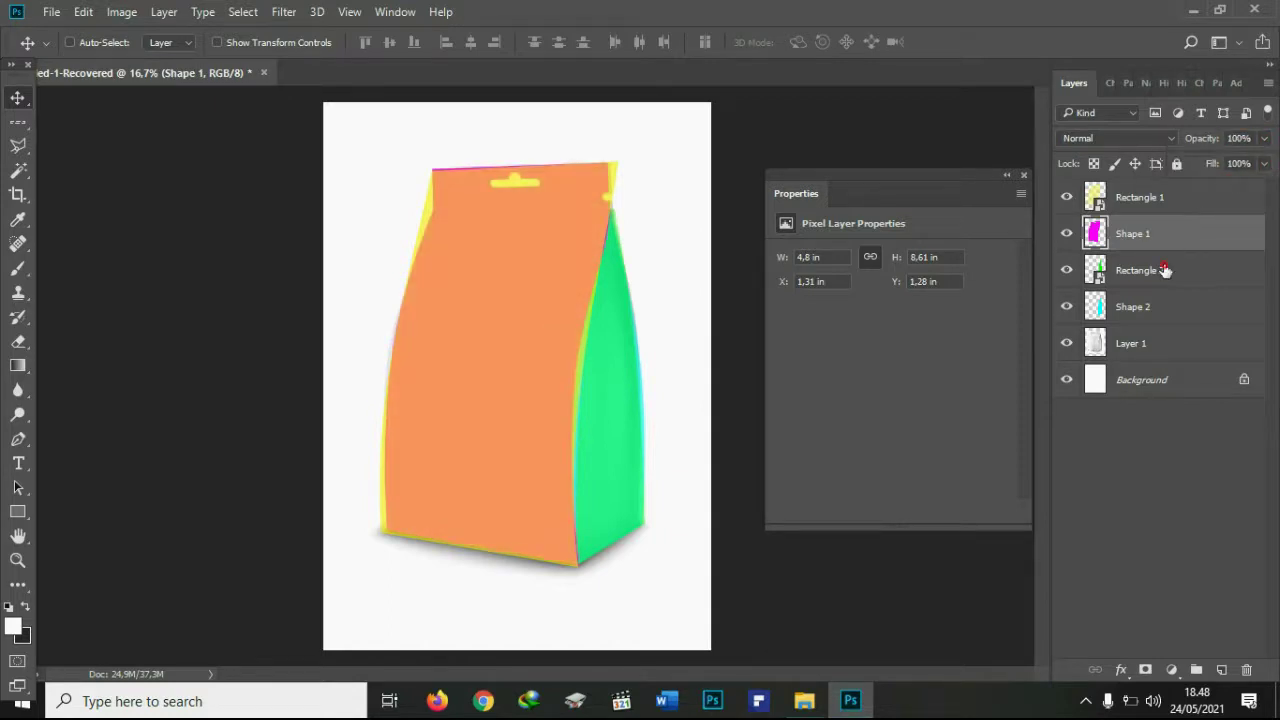
click(1265, 138)
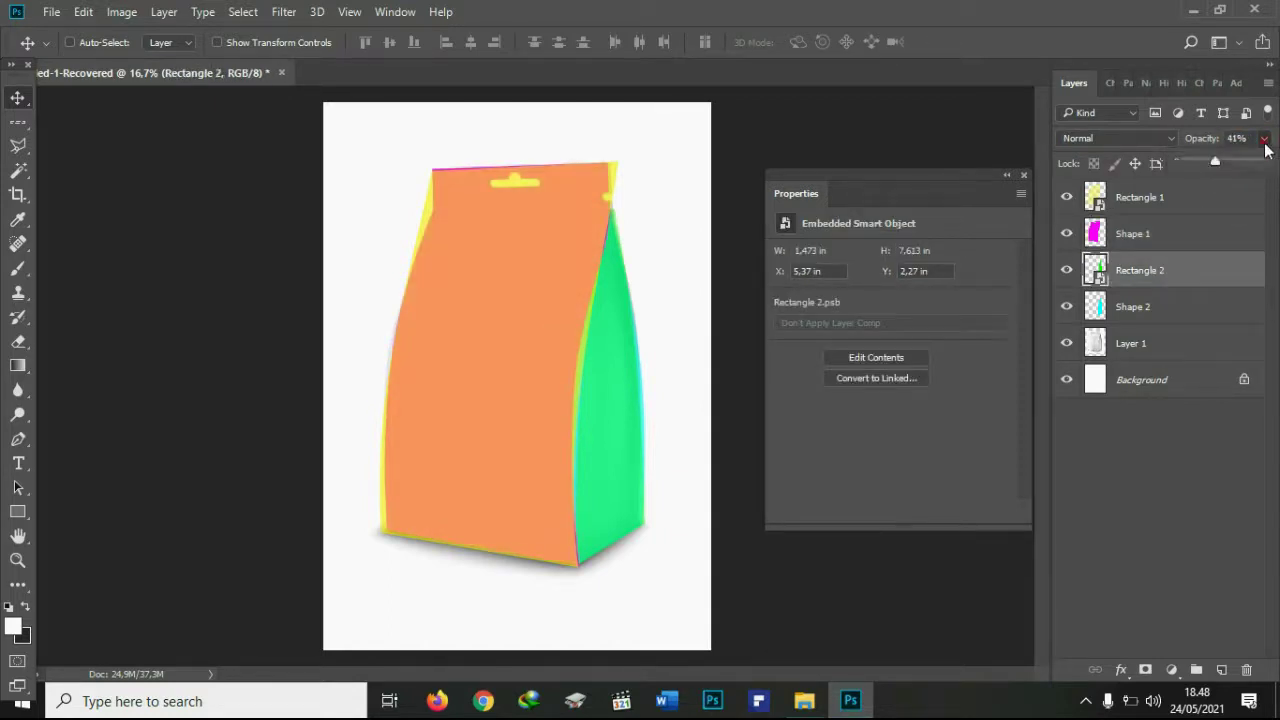
drag(1215, 161, 1265, 161)
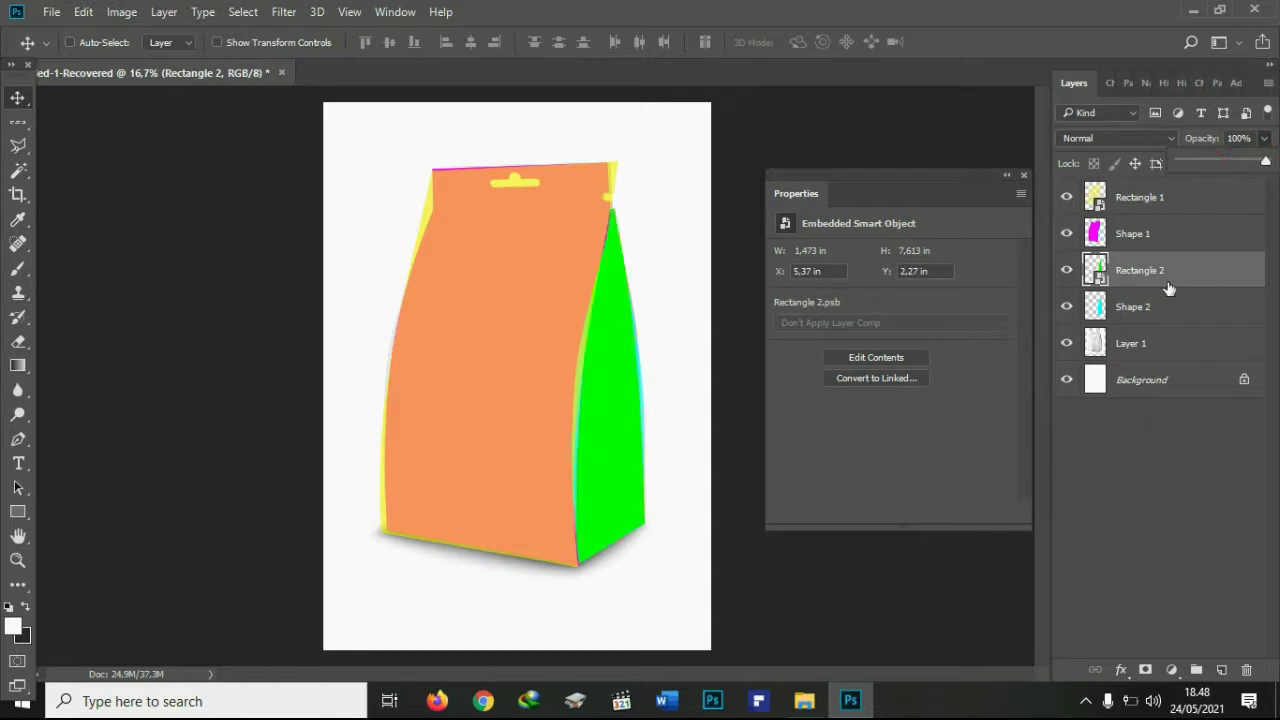
click(1131, 200)
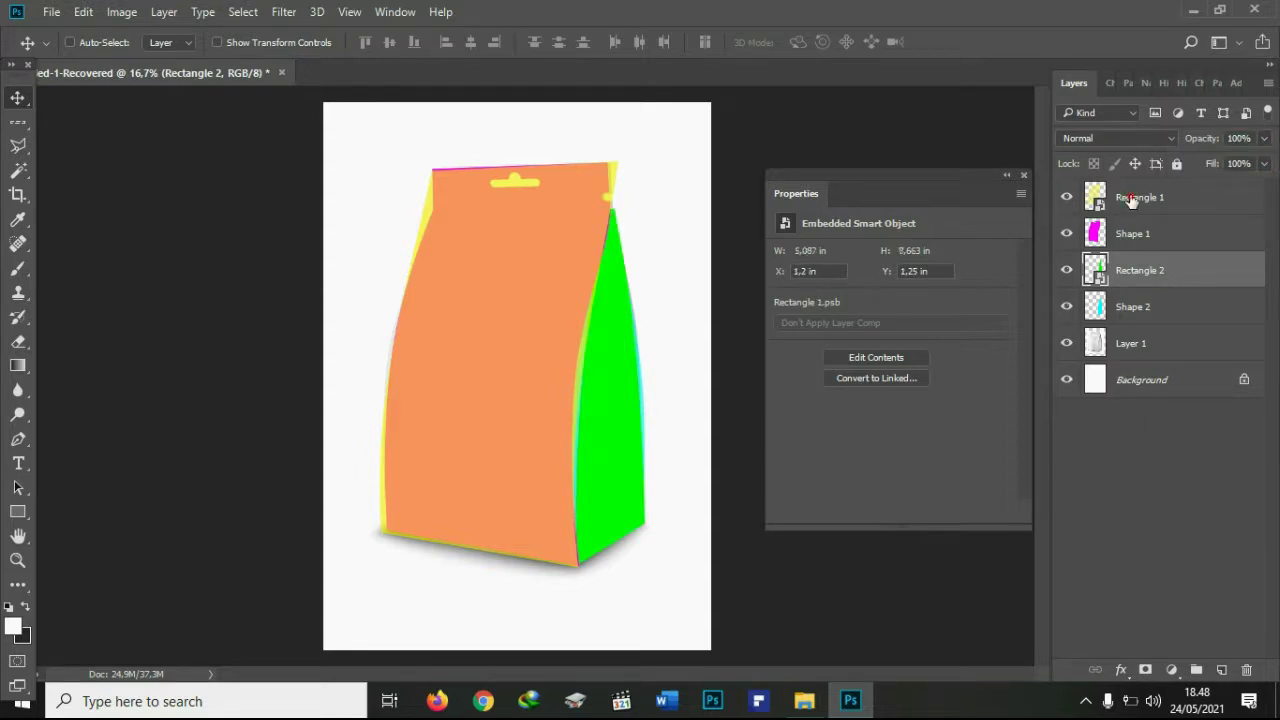
click(1138, 200)
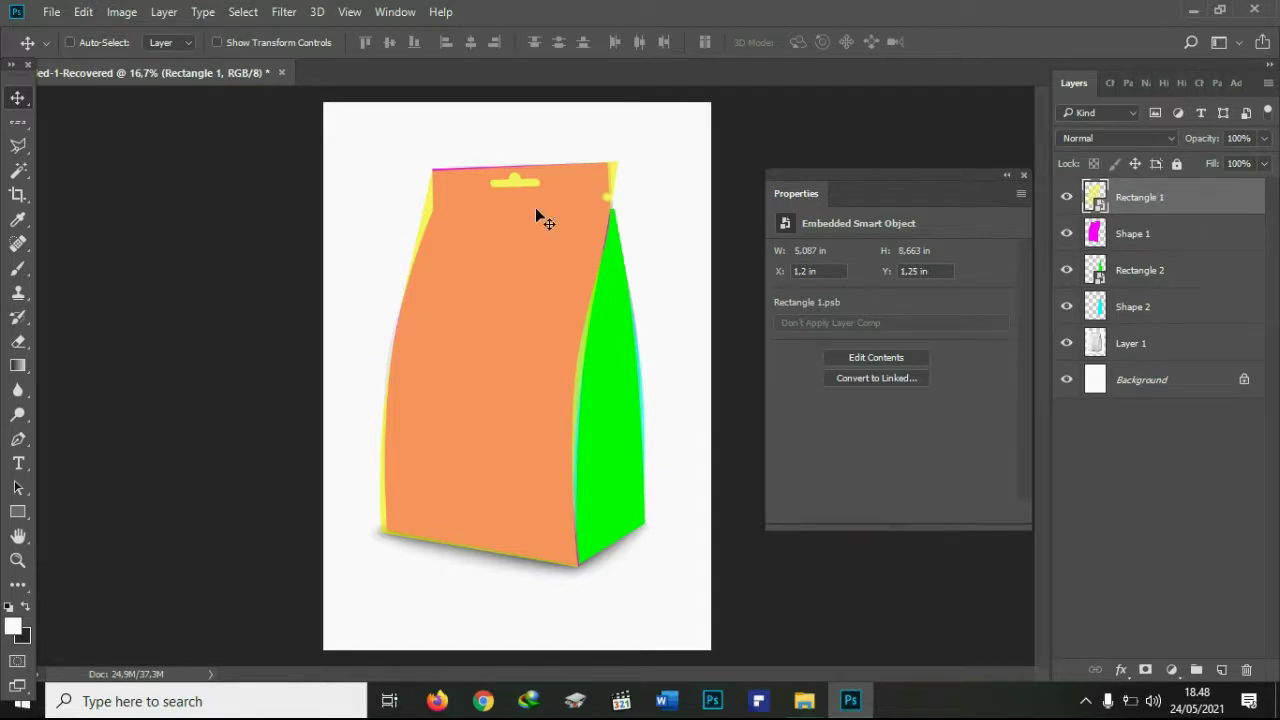
Create clipping masks: Rectangle 1 onto Shape 1 and Rectangle 2 onto Shape 2.
right_click(1145, 200)
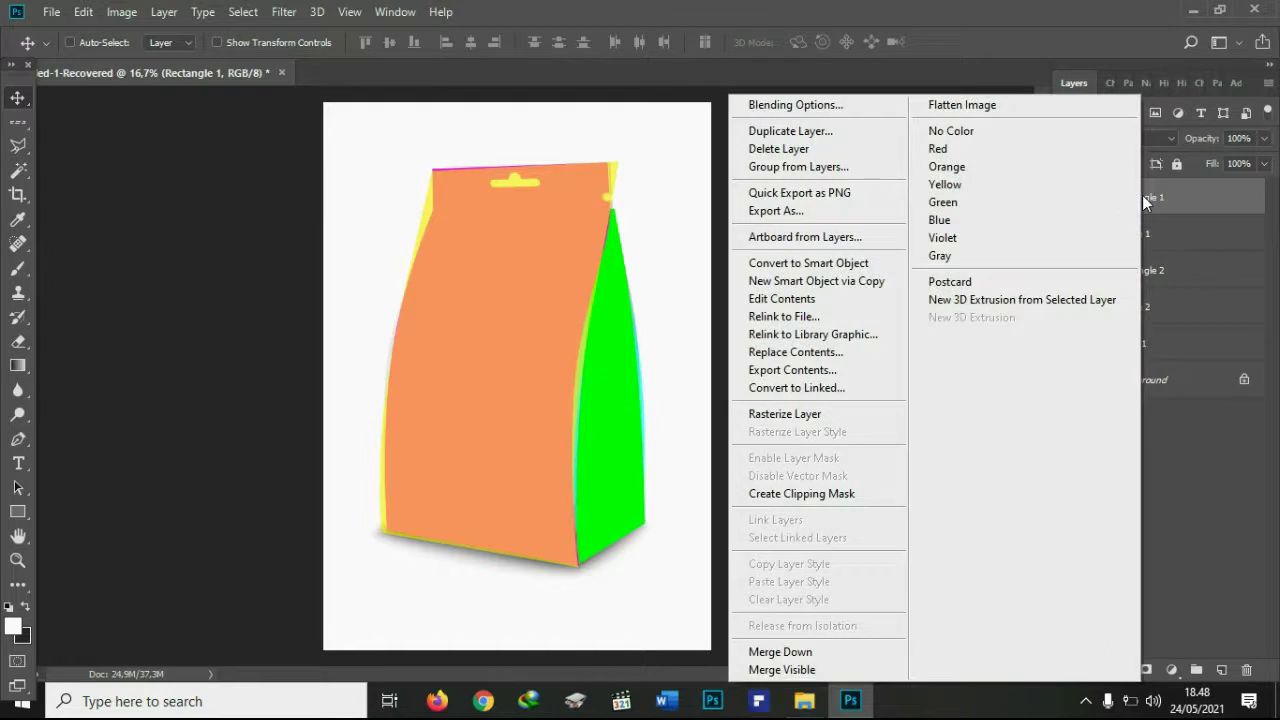
click(826, 492)
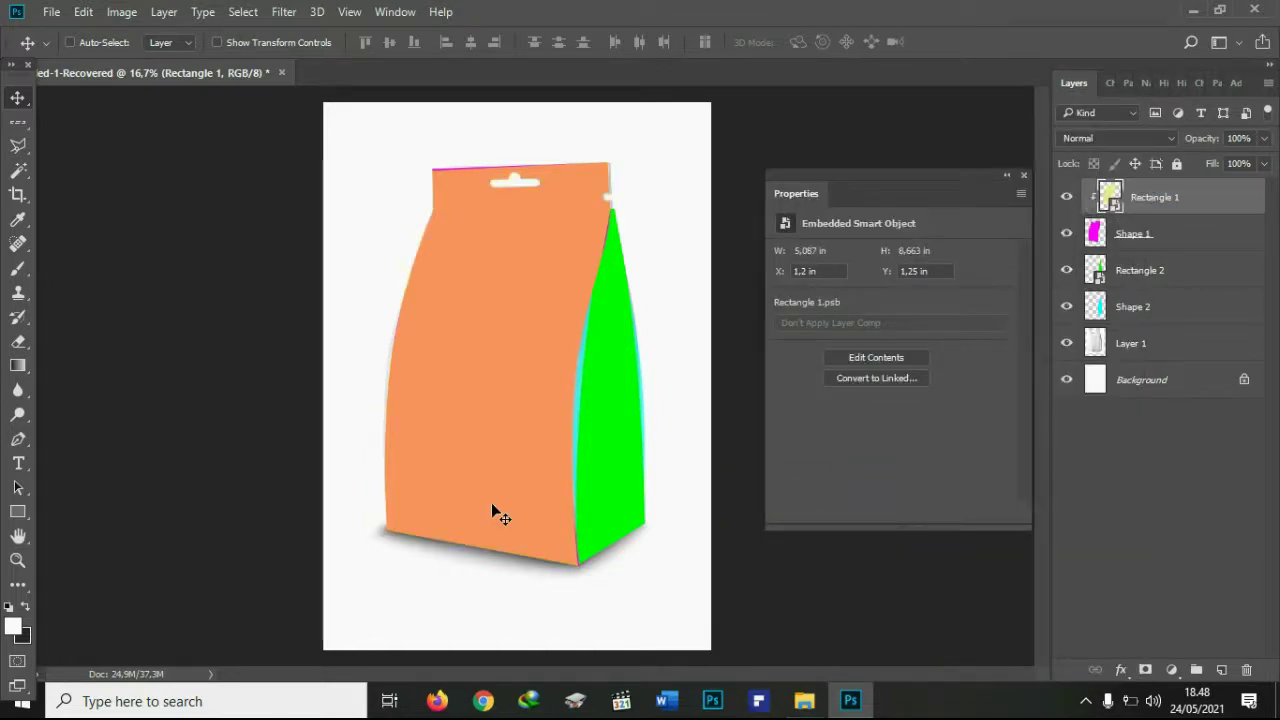
click(1150, 272)
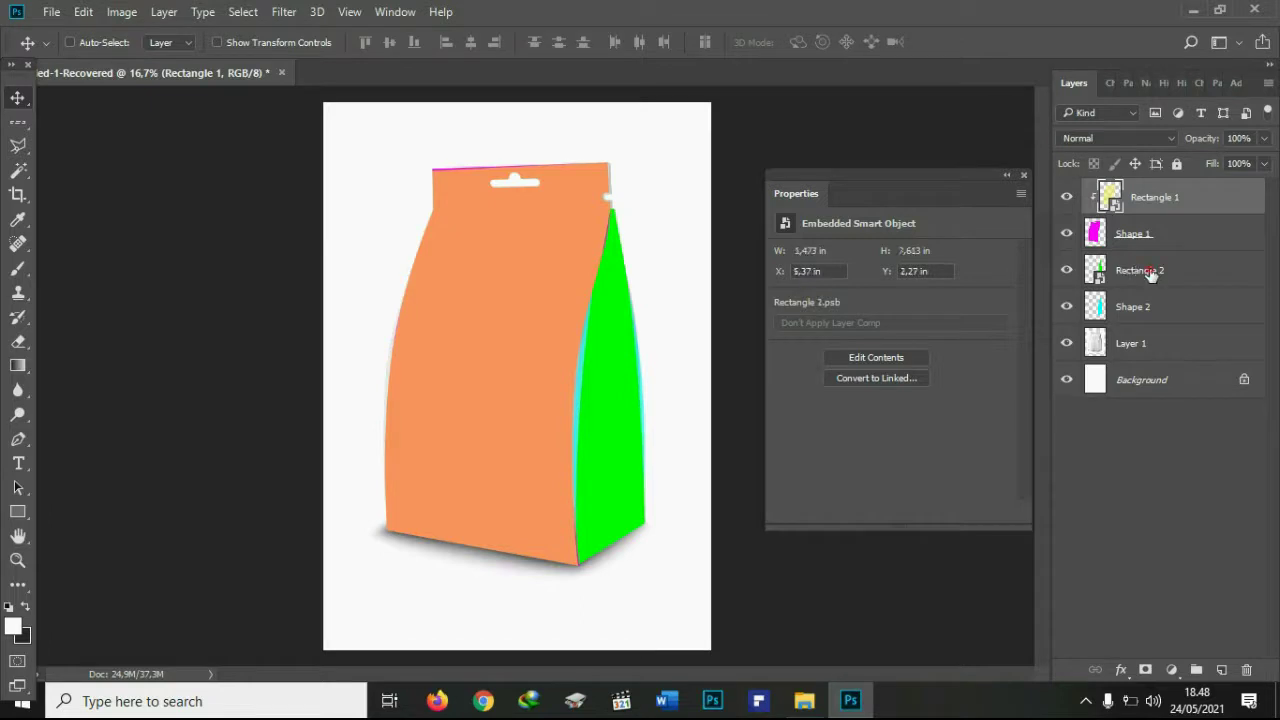
right_click(1150, 272)
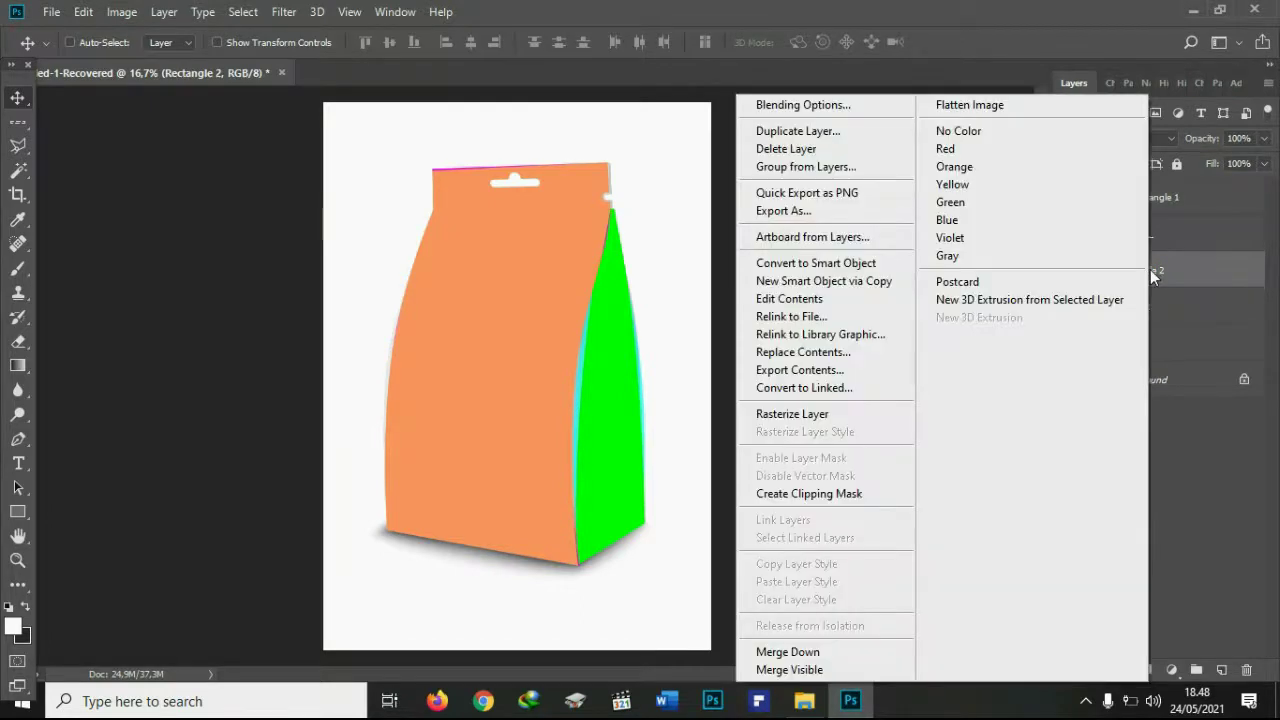
click(837, 492)
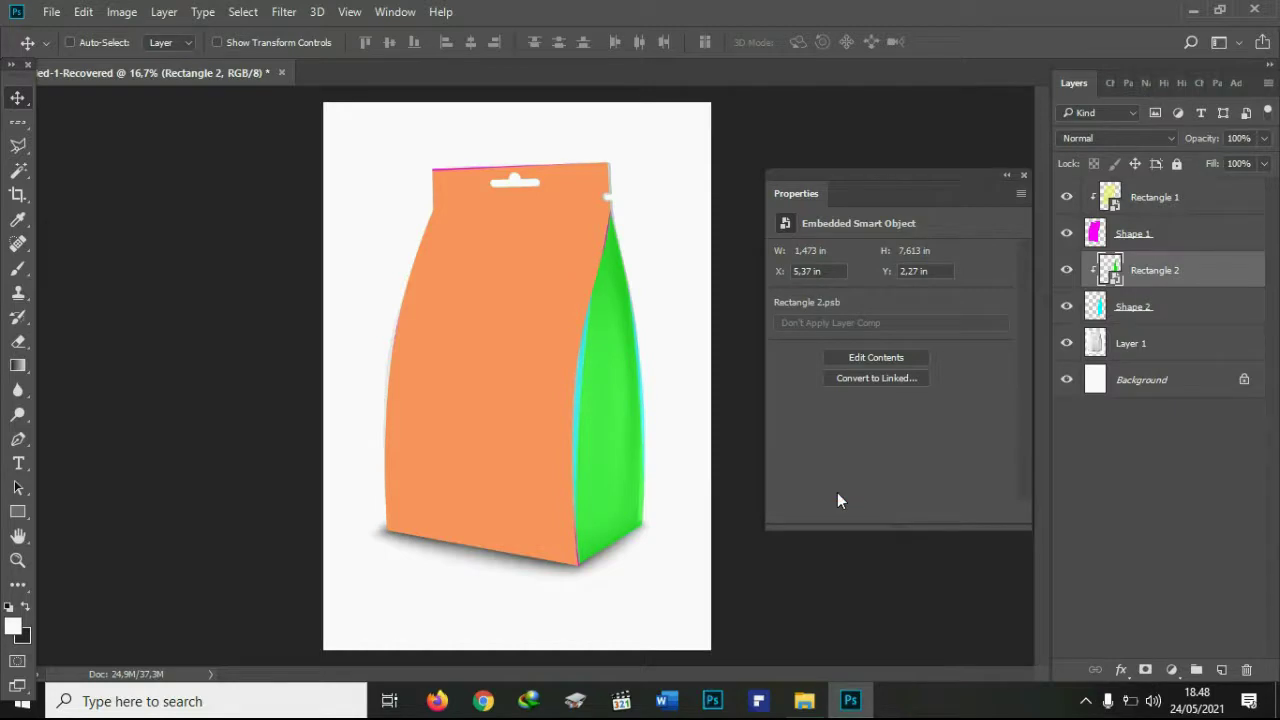
click(1164, 197)
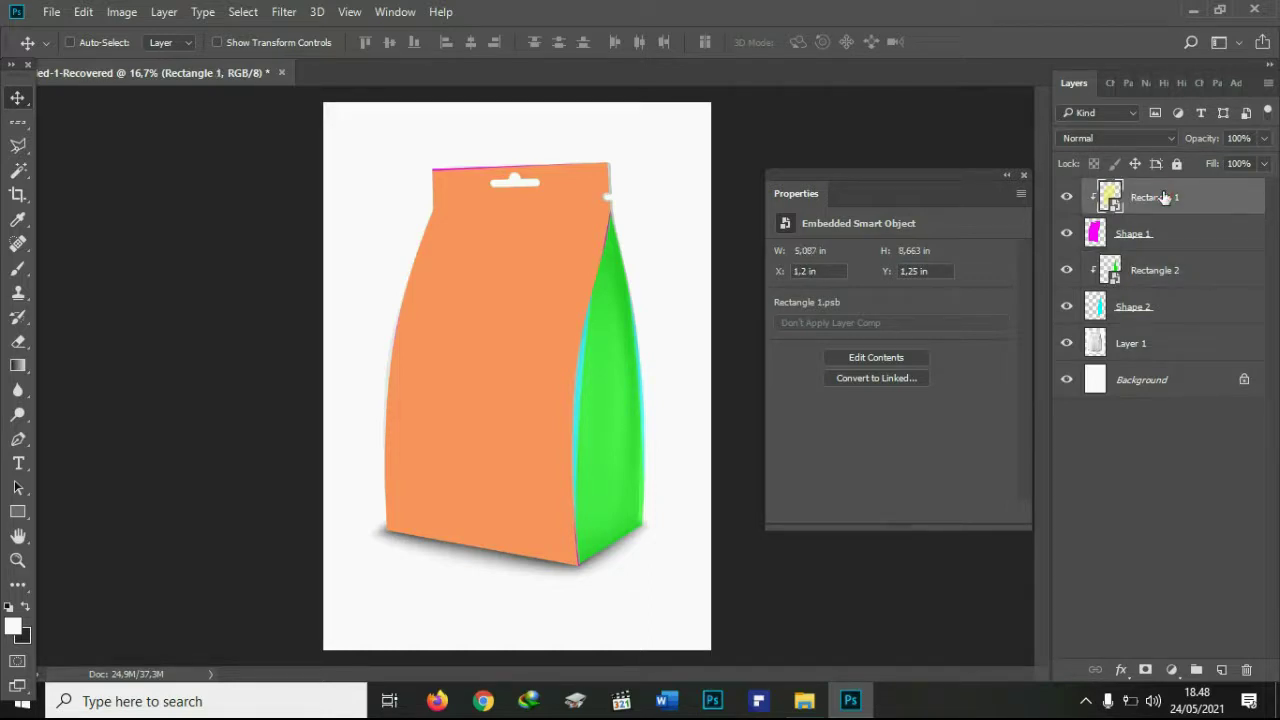
double_click(1112, 198)
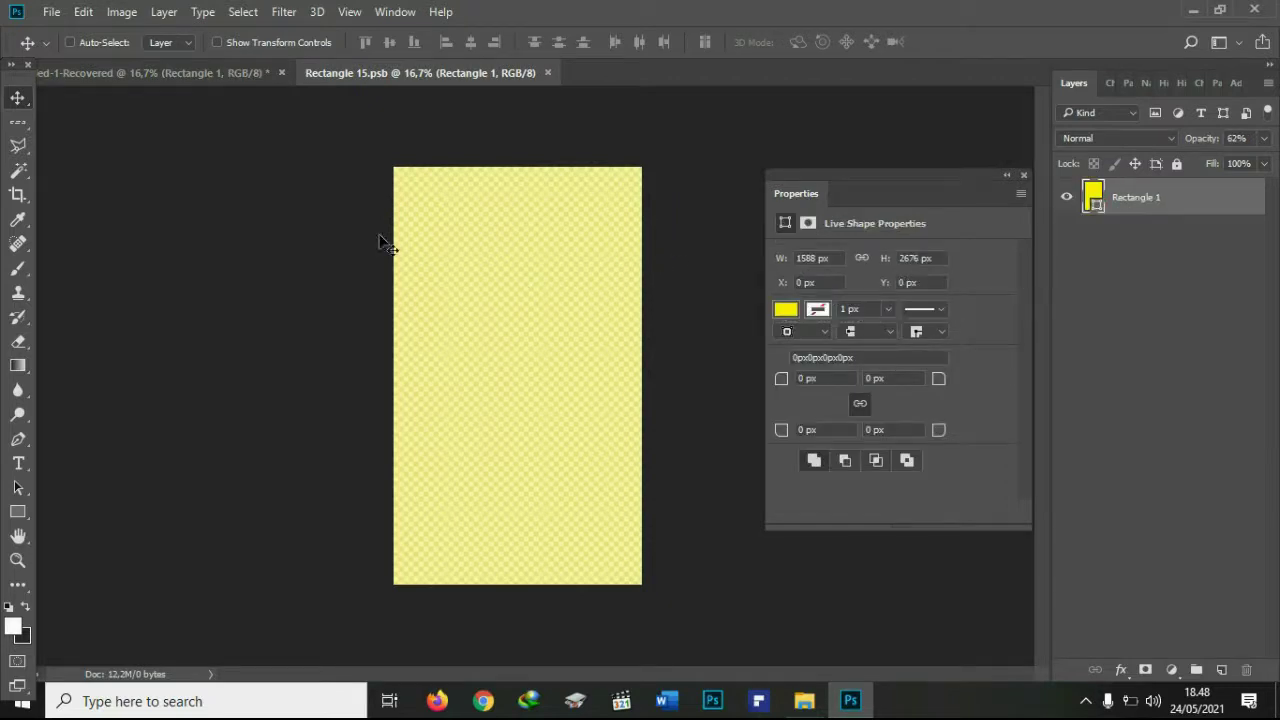
click(50, 12)
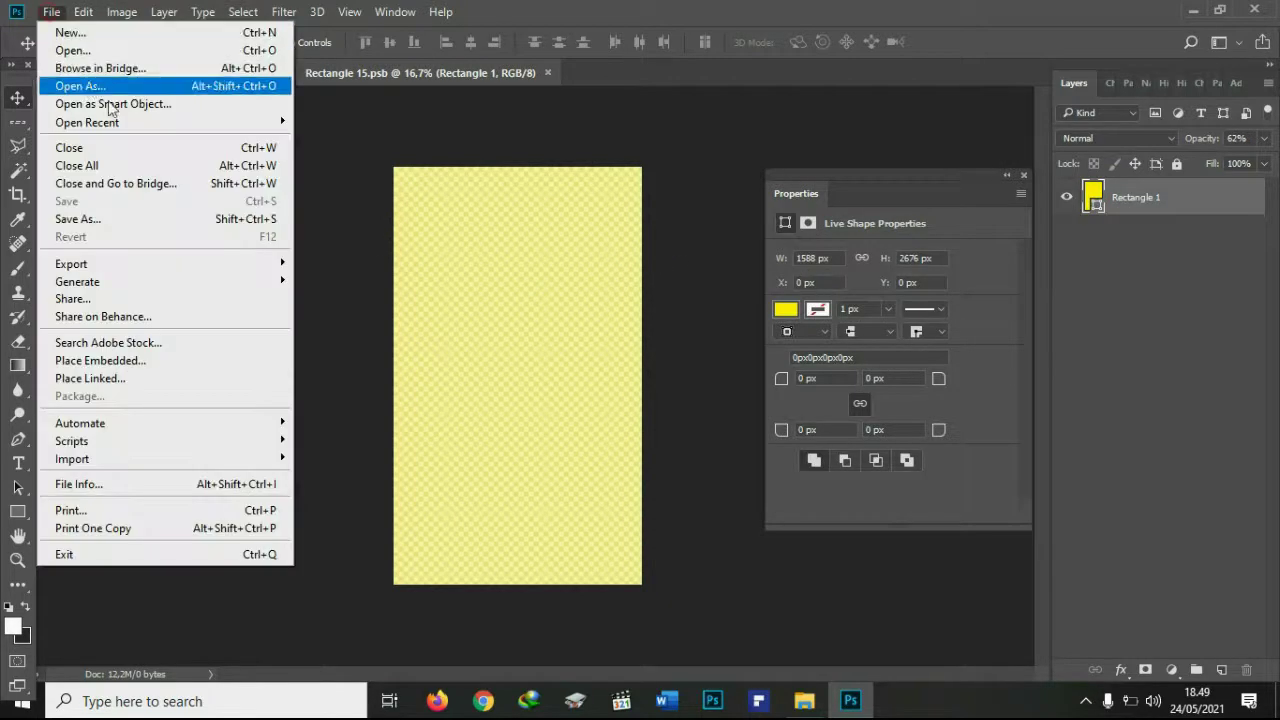
click(66, 50)
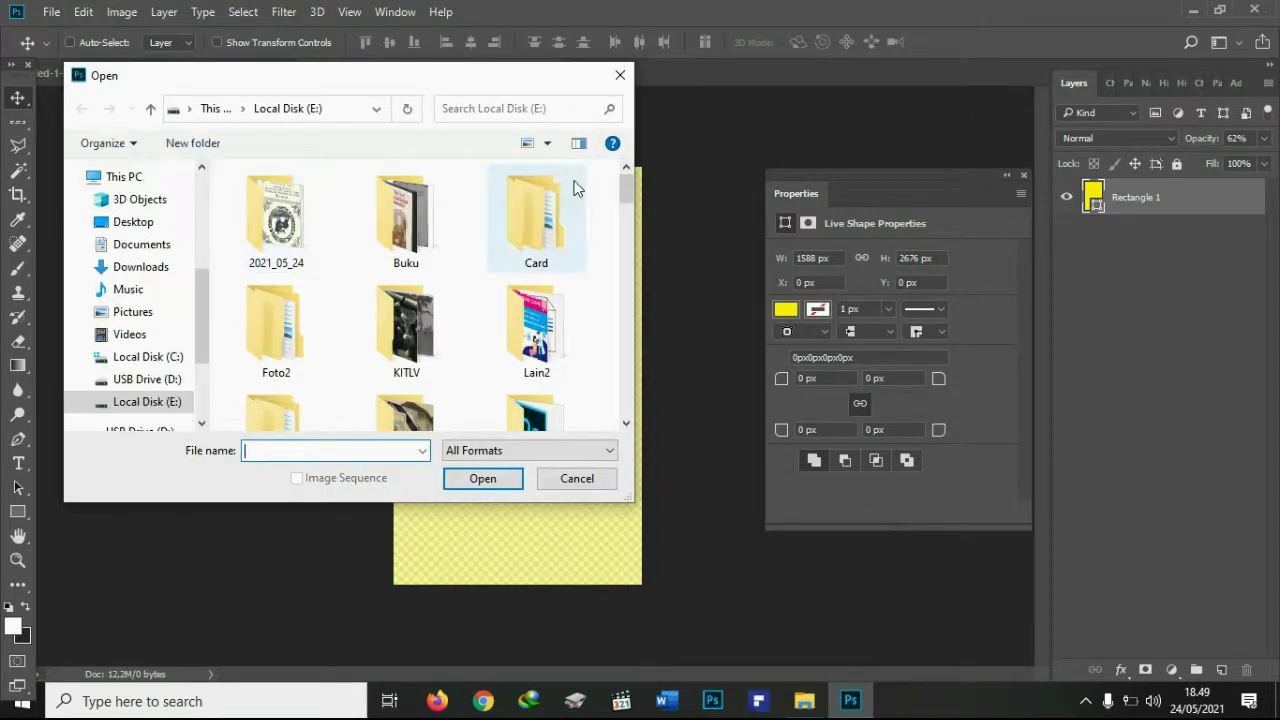
Find bUNGKUS.jpg in the Open dialog's file list and open it.
drag(626, 195, 619, 261)
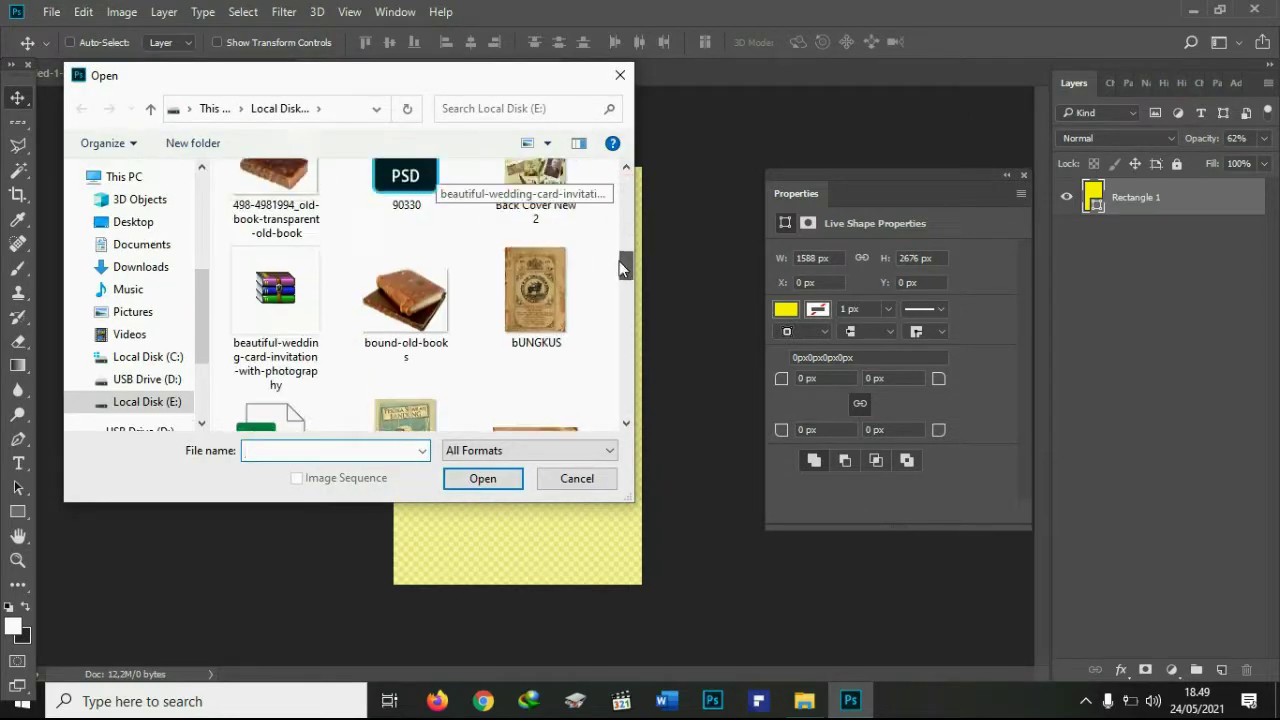
double_click(521, 300)
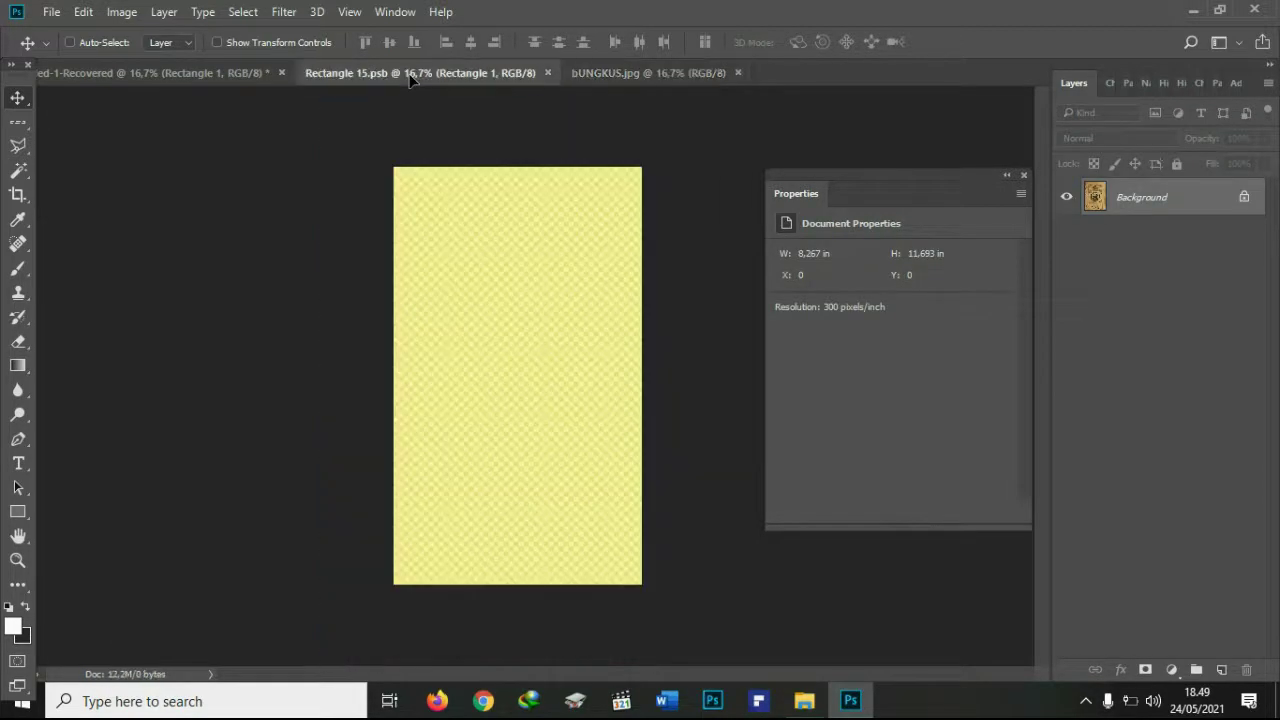
Place the vintage label into Rectangle 15.psb and scale it over the yellow rectangle.
mouse_move(412, 80)
mouse_down()
mouse_move(472, 256)
mouse_move(583, 340)
mouse_up()
key(ctrl+t)
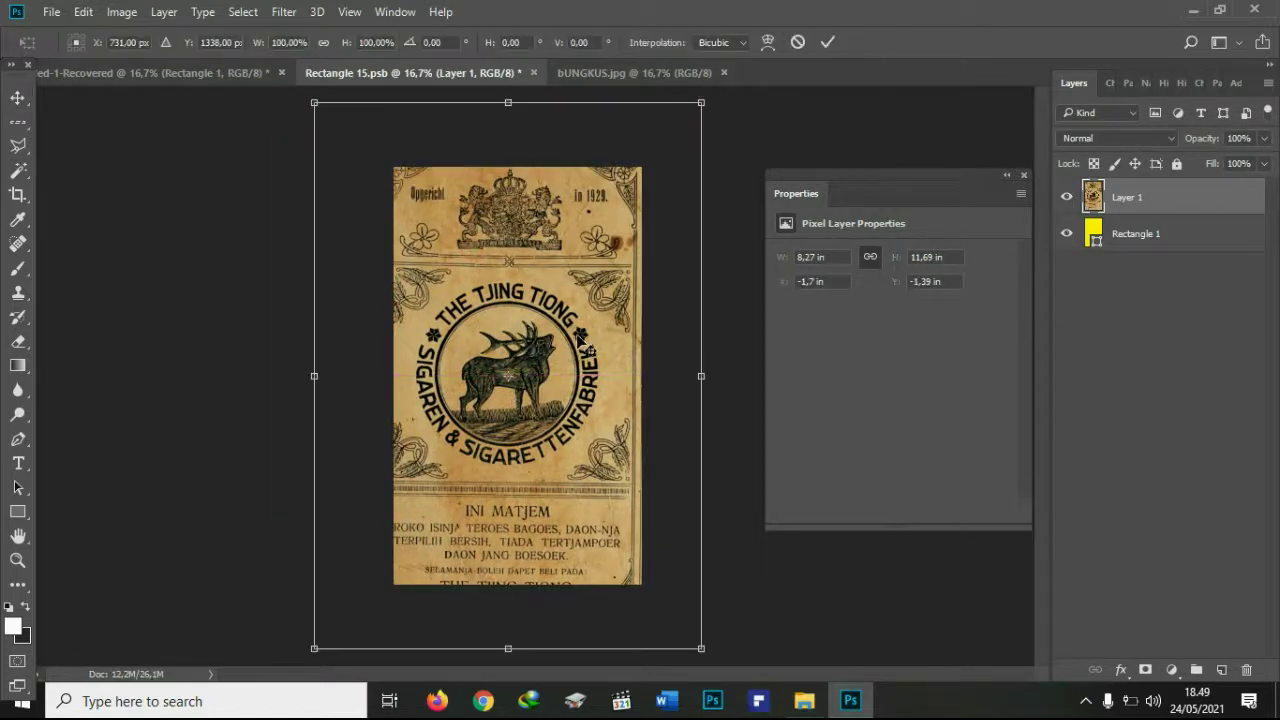
drag(314, 100, 367, 177)
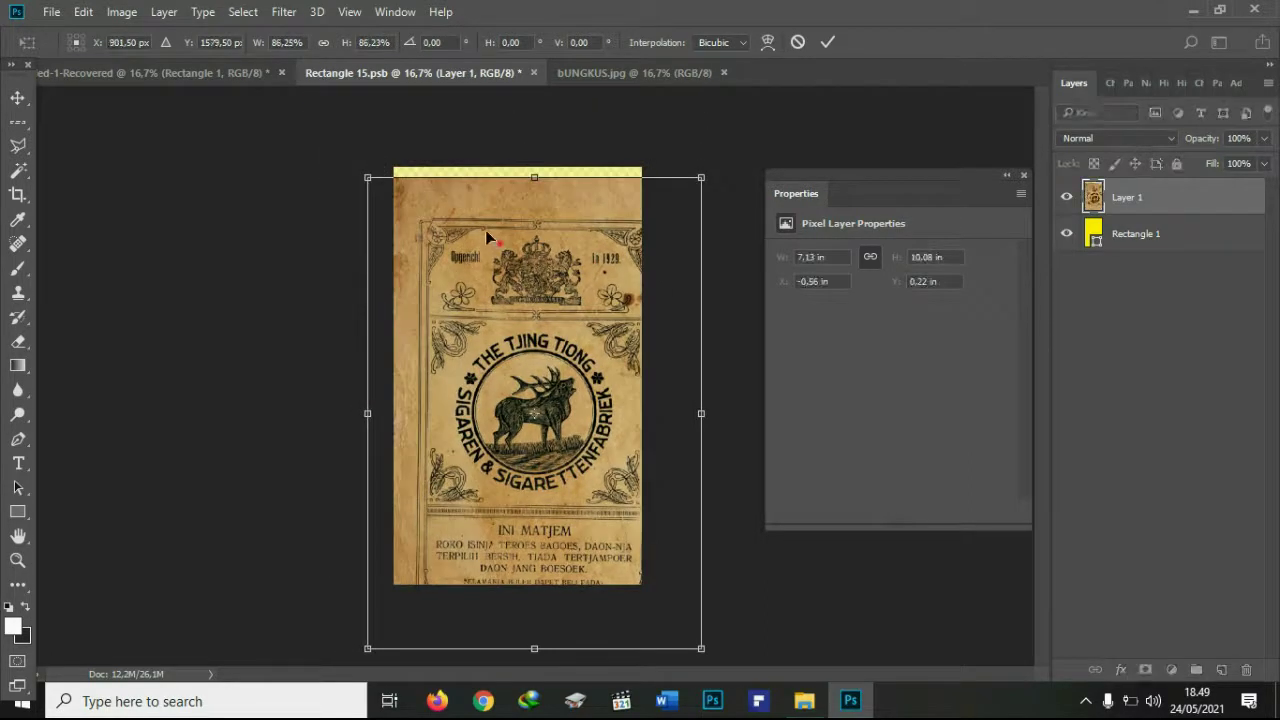
drag(500, 247, 485, 237)
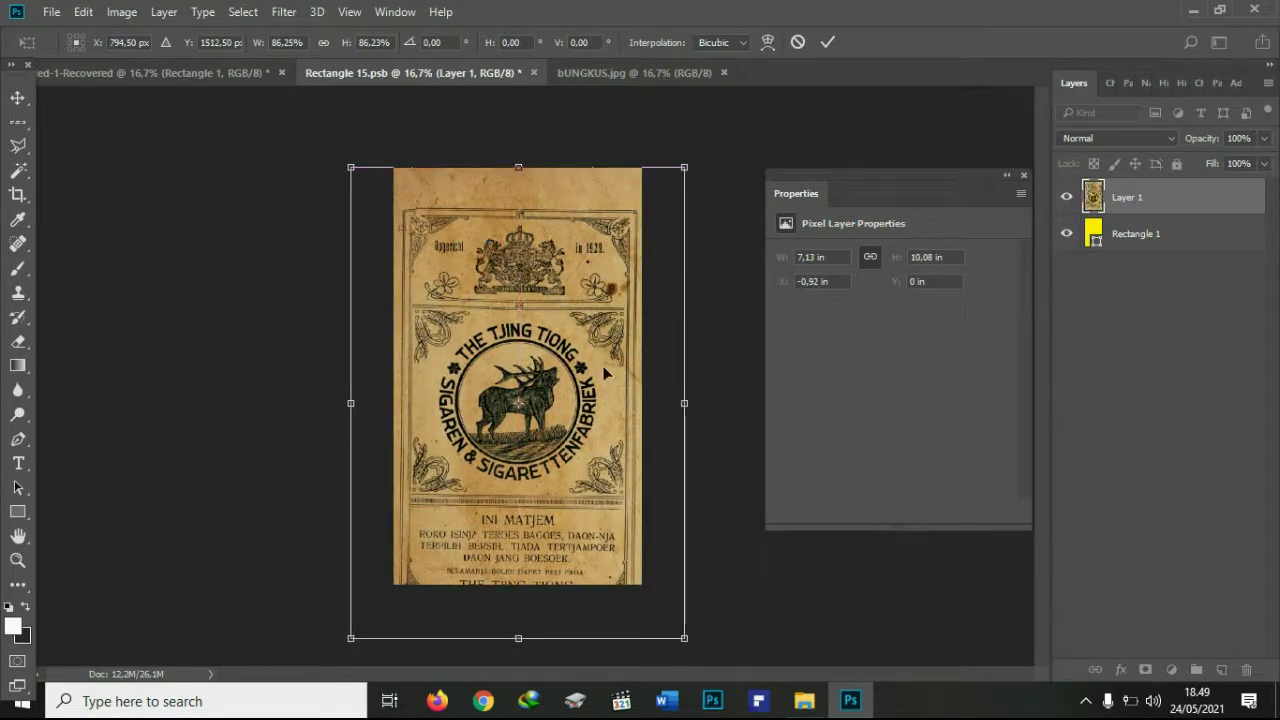
drag(684, 637, 675, 613)
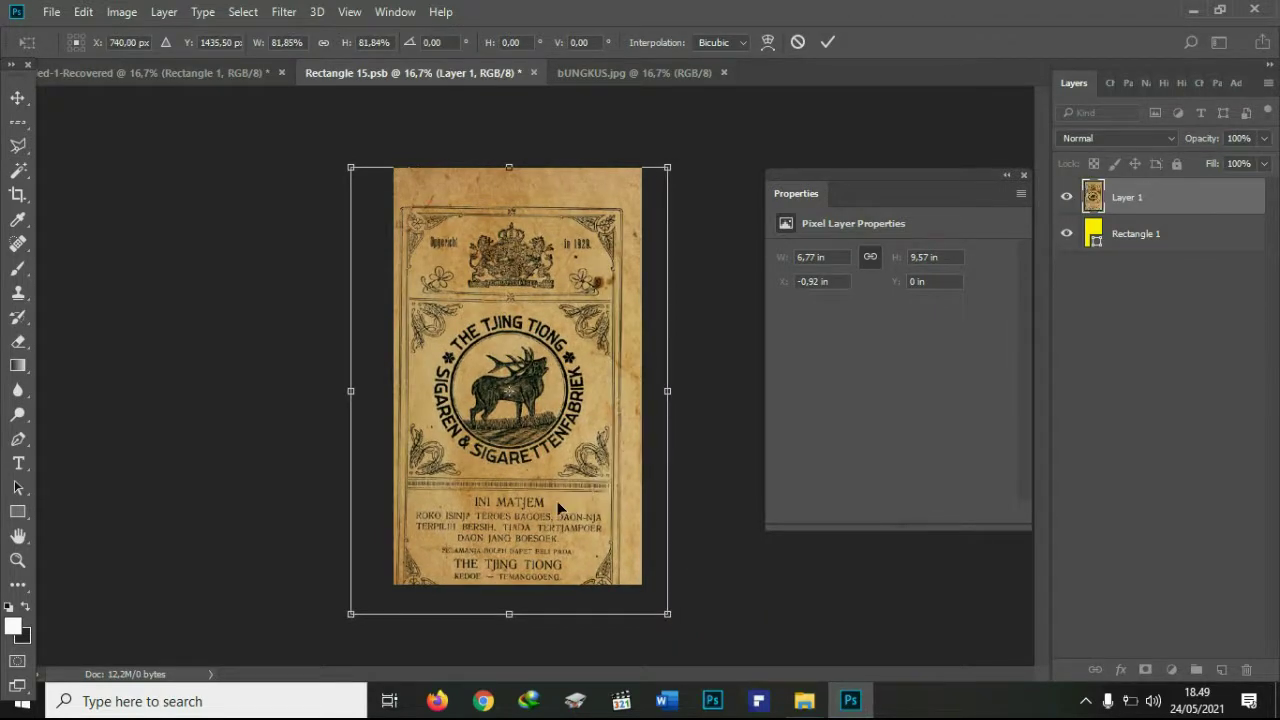
Nudge the label into its final 6.77 × 9.57 in position, commit, and close the document.
key(Right)
key(Right)
key(Right)
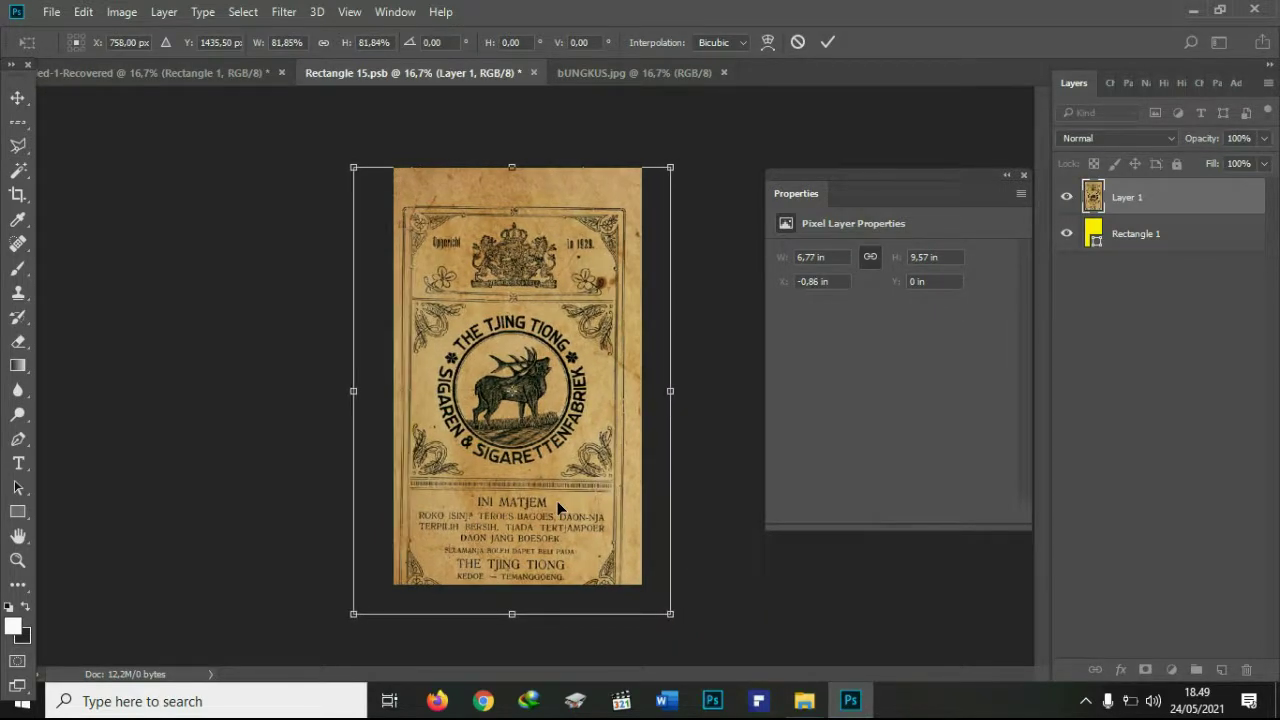
key(Up)
key(Right)
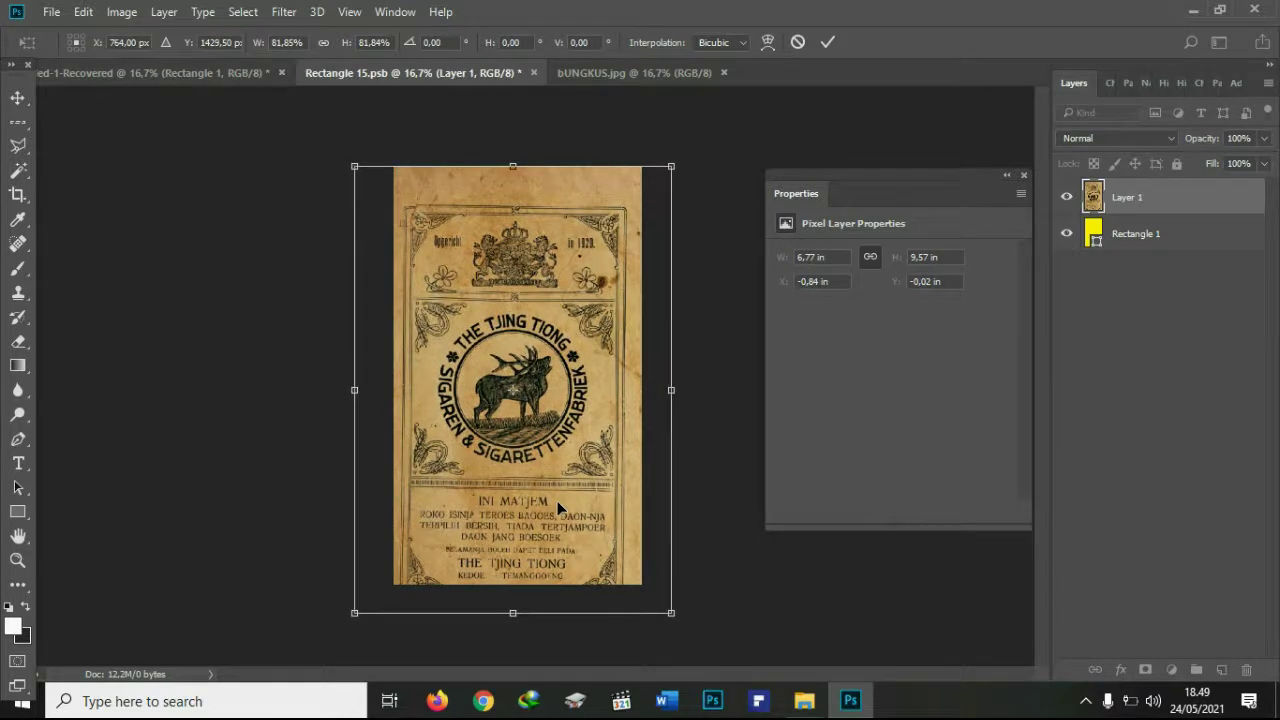
click(820, 41)
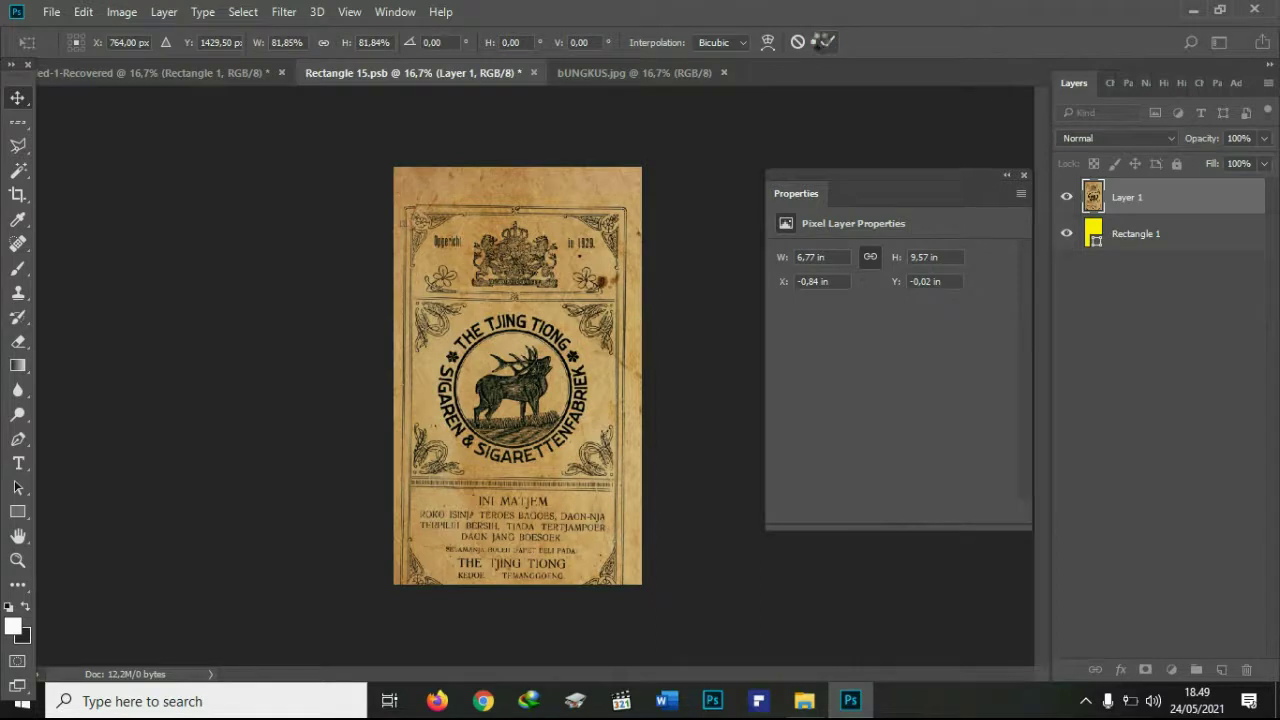
click(534, 72)
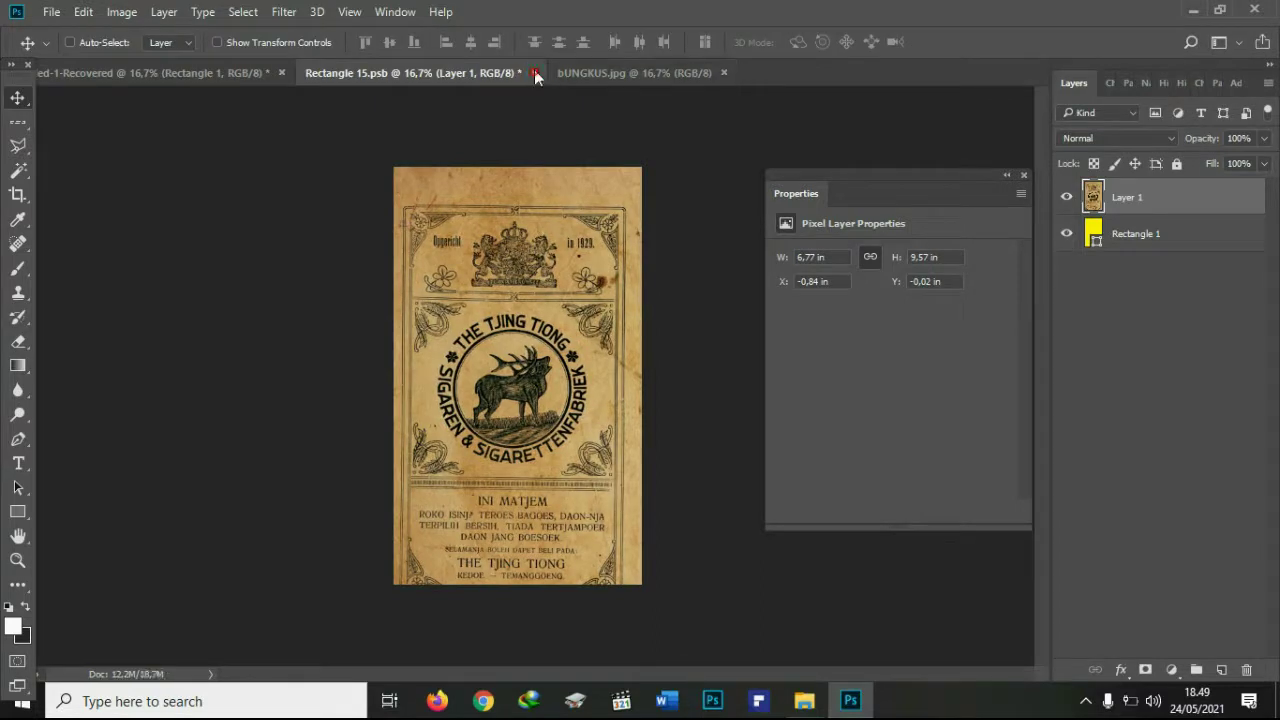
Save the label changes, then open the mockup's Rectangle 2 side panel contents for editing.
click(568, 278)
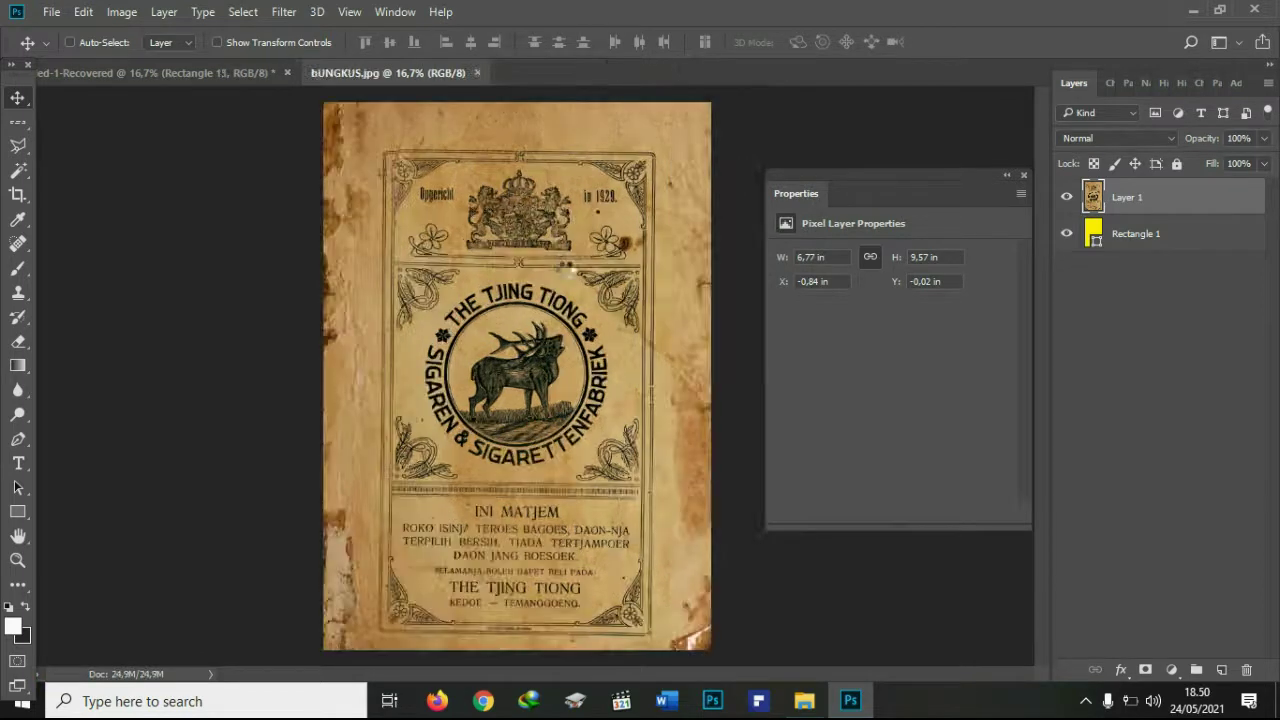
click(188, 75)
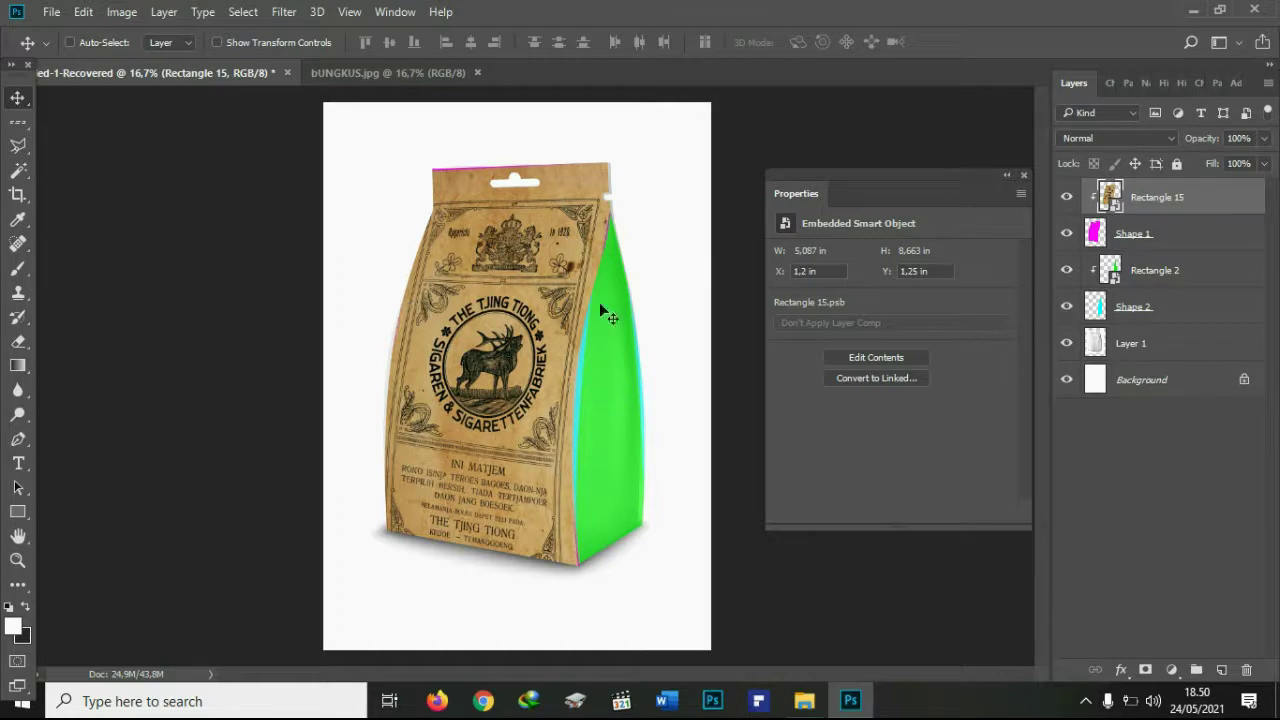
double_click(1112, 280)
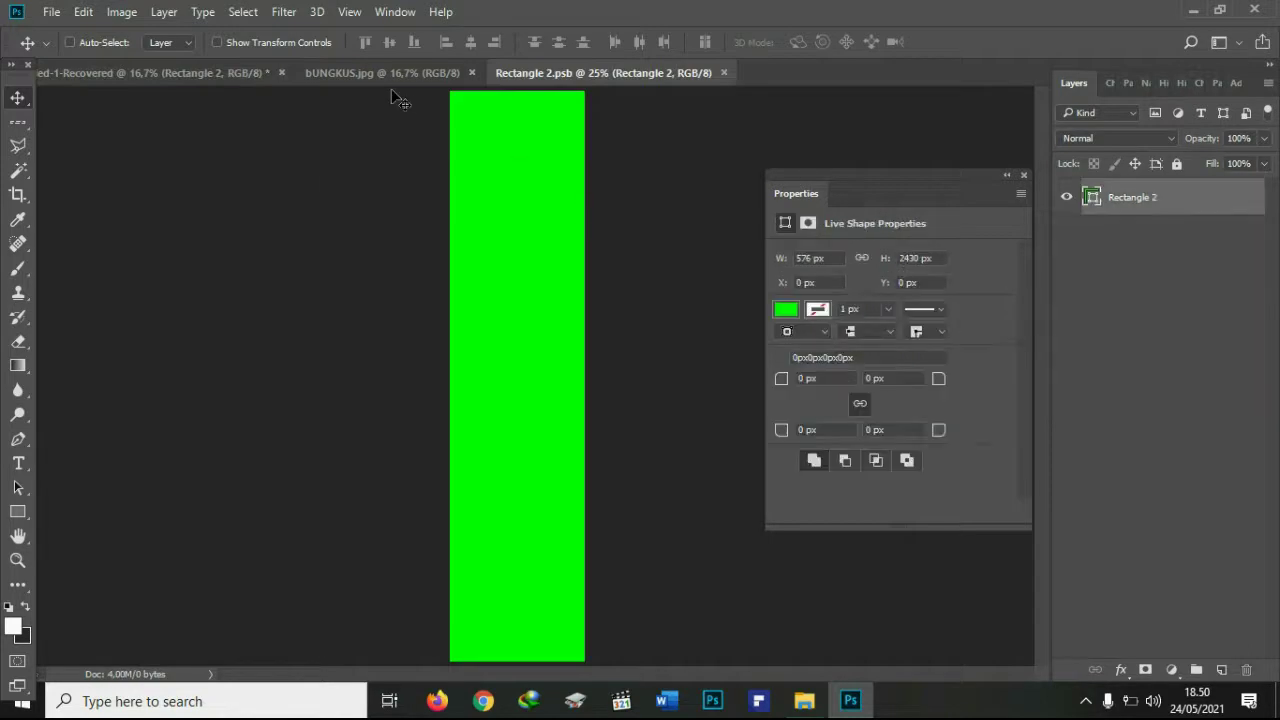
Close bUNGKUS.jpg and open the aged paper texture d0675e75e10ac79ff8af6245eb4d804b.jpg.
click(375, 72)
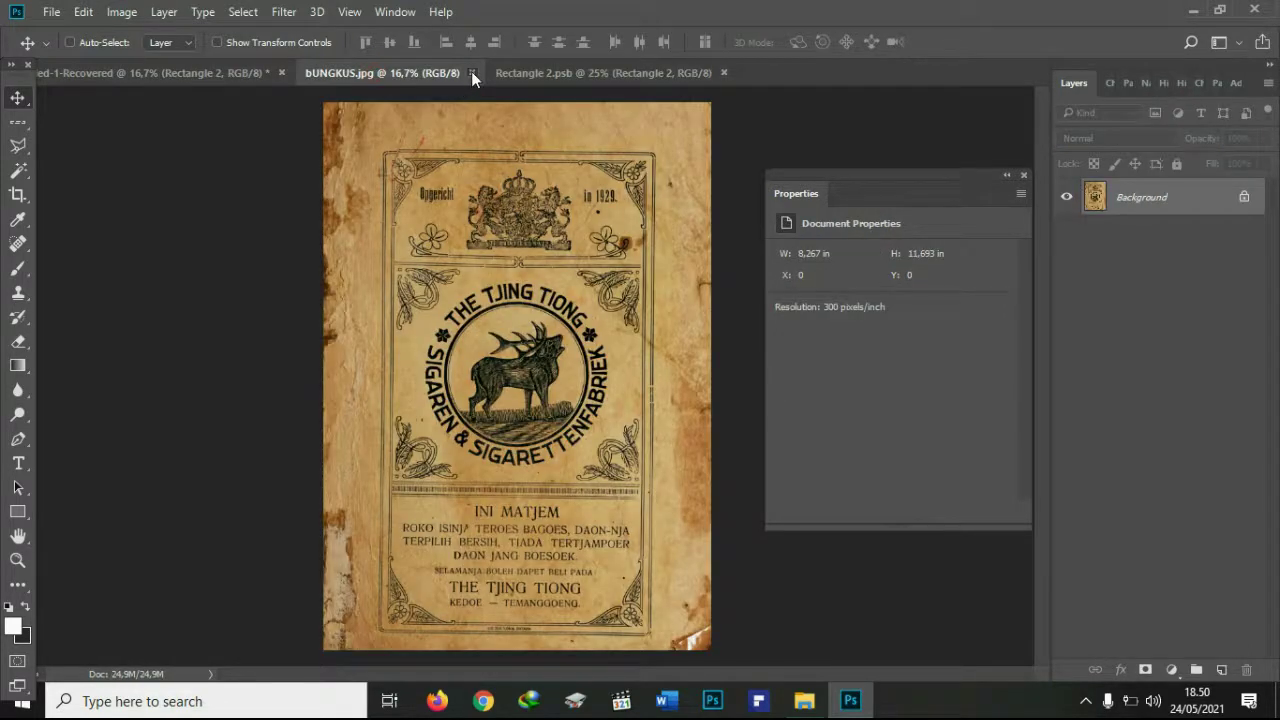
click(471, 72)
click(51, 12)
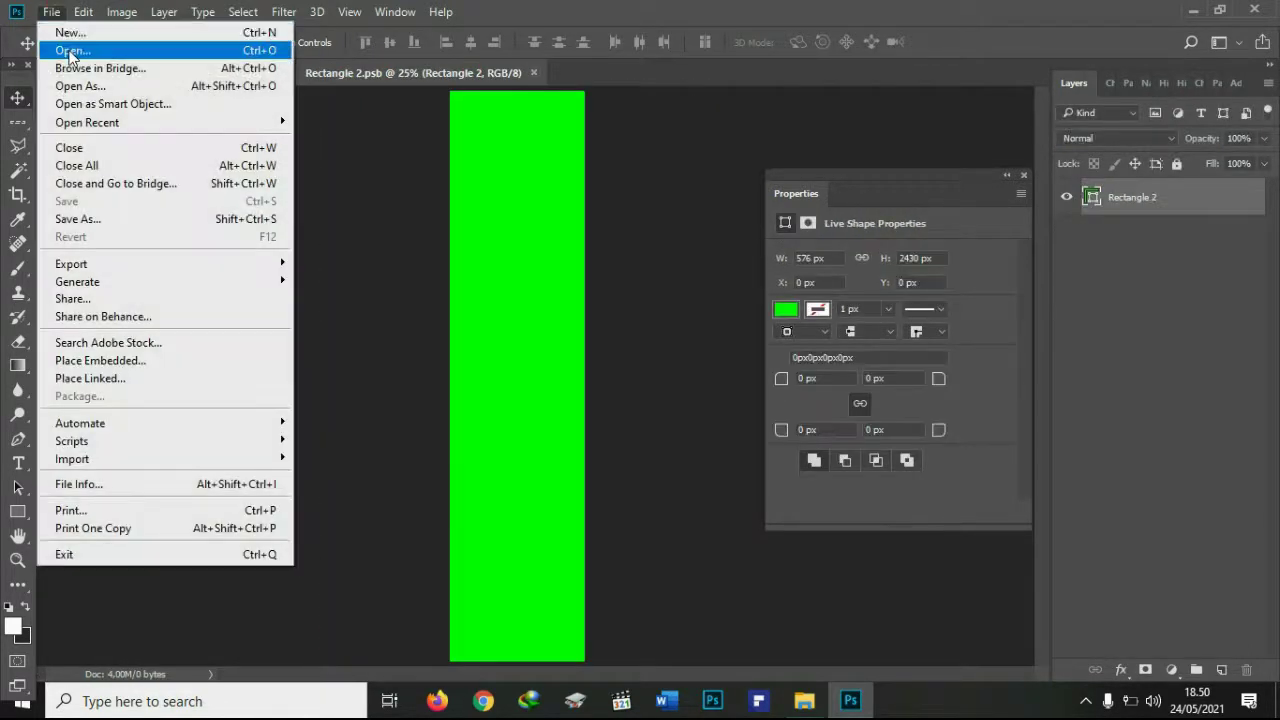
click(65, 48)
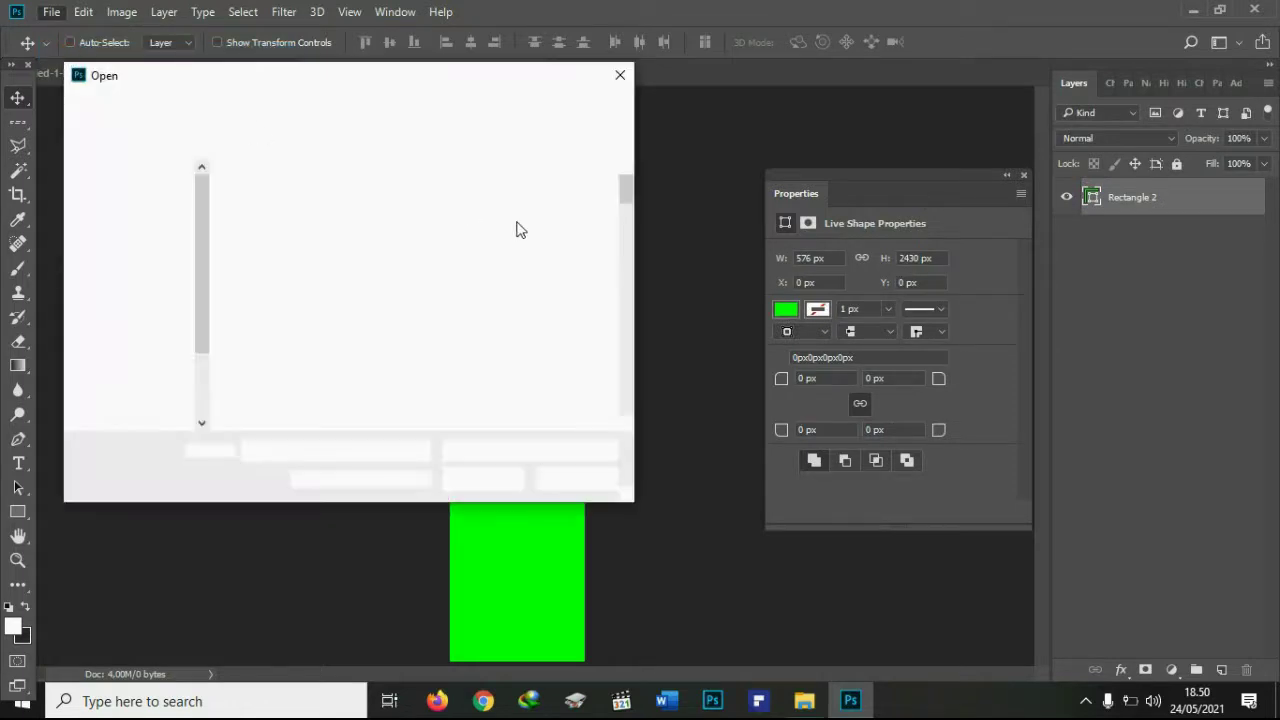
drag(628, 193, 631, 287)
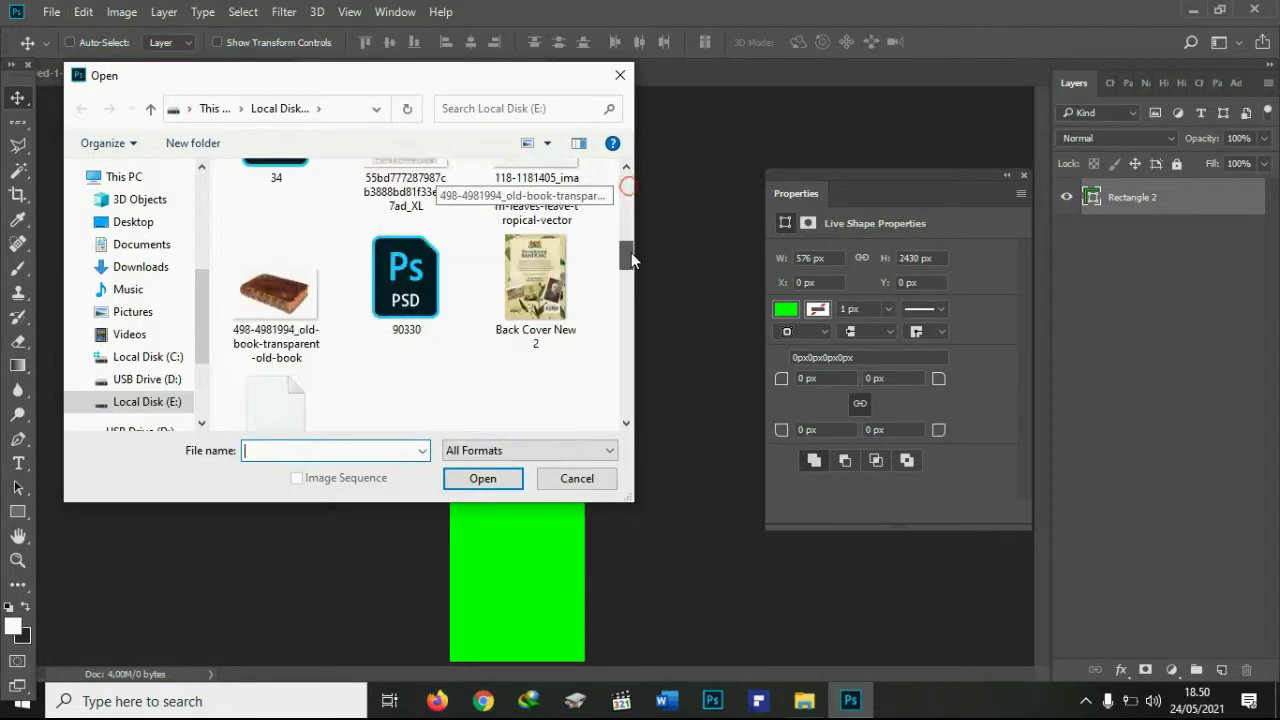
double_click(535, 255)
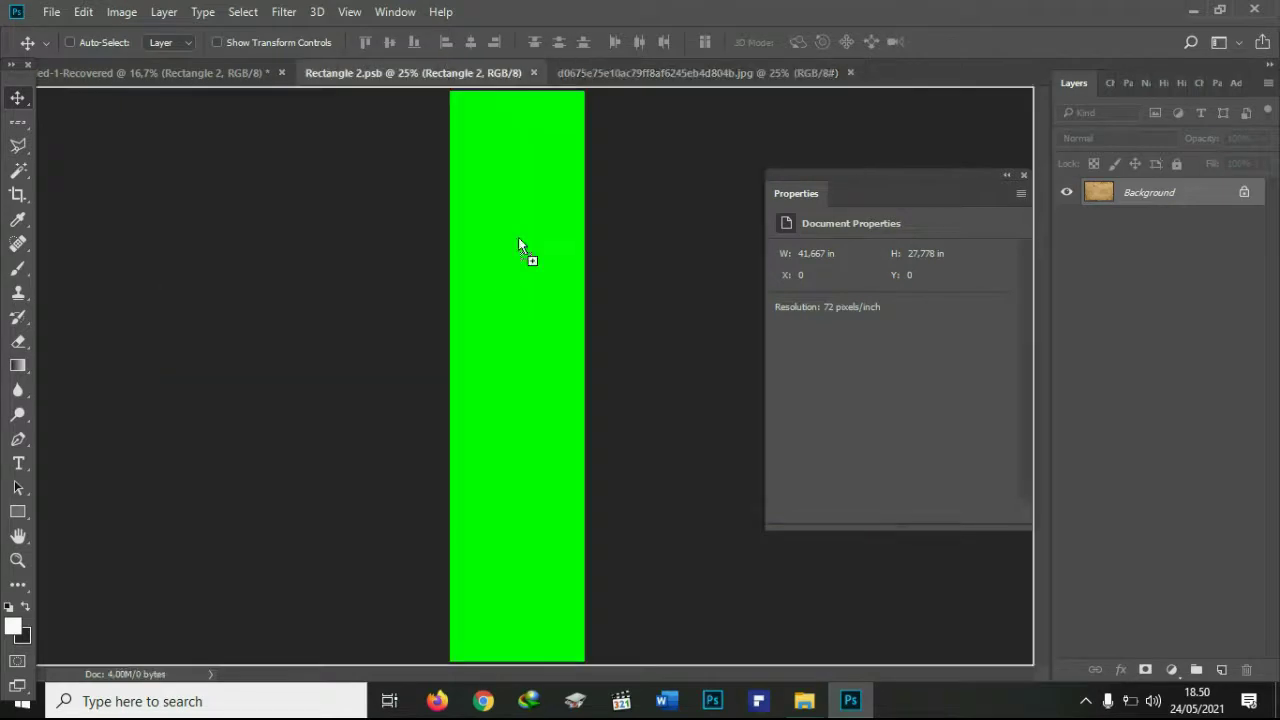
Place the paper texture into Rectangle 2.psb, stretch it down over the green, and save it.
mouse_move(448, 79)
mouse_down()
mouse_move(523, 255)
mouse_move(525, 320)
mouse_up()
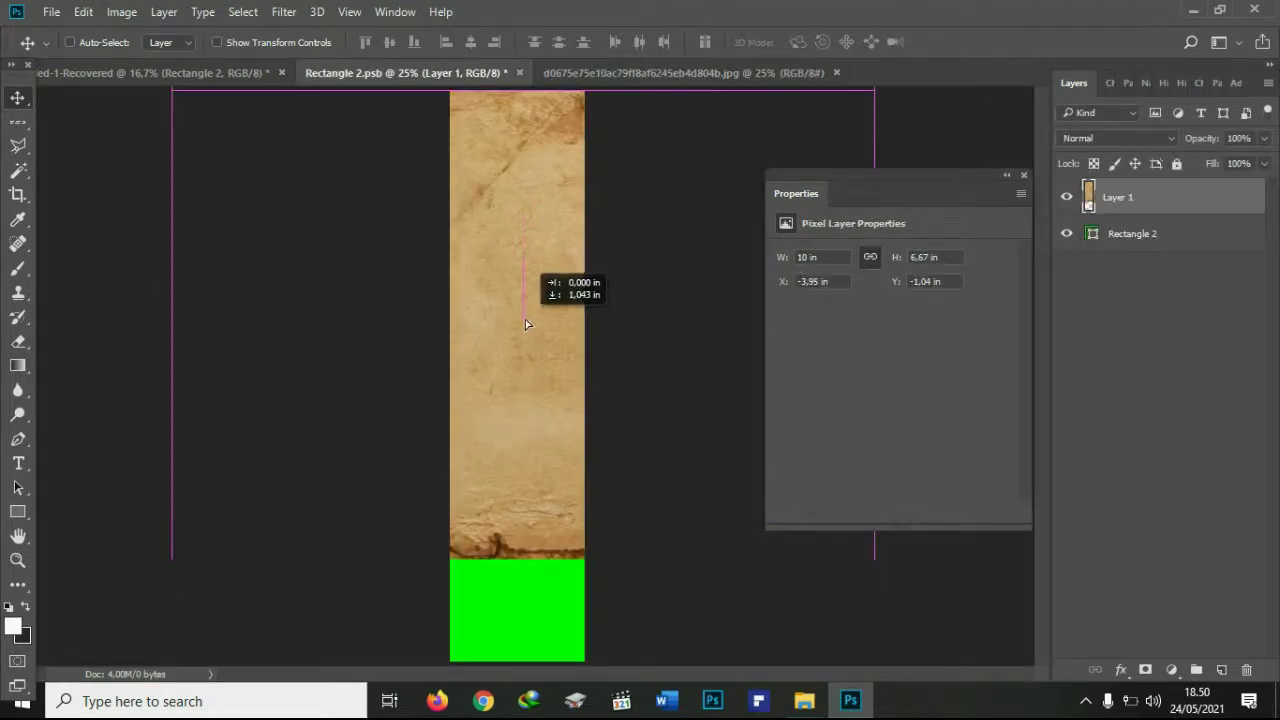
key(ctrl+t)
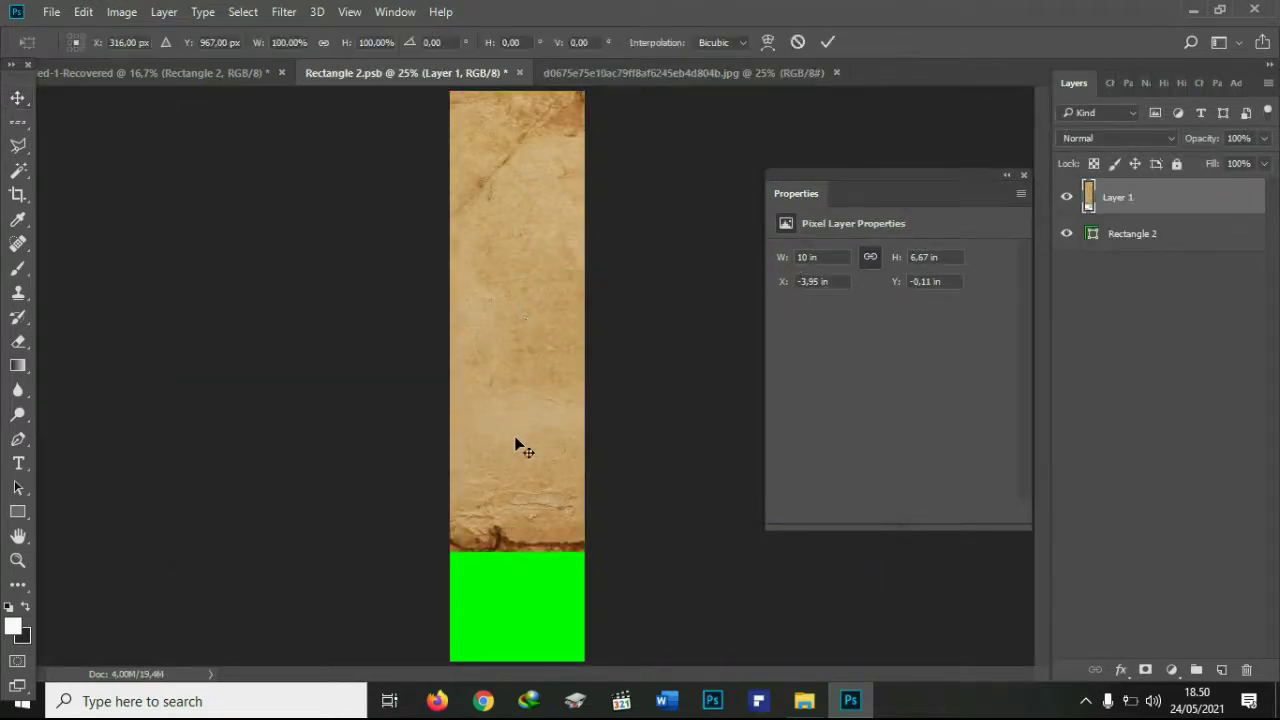
drag(523, 550, 524, 658)
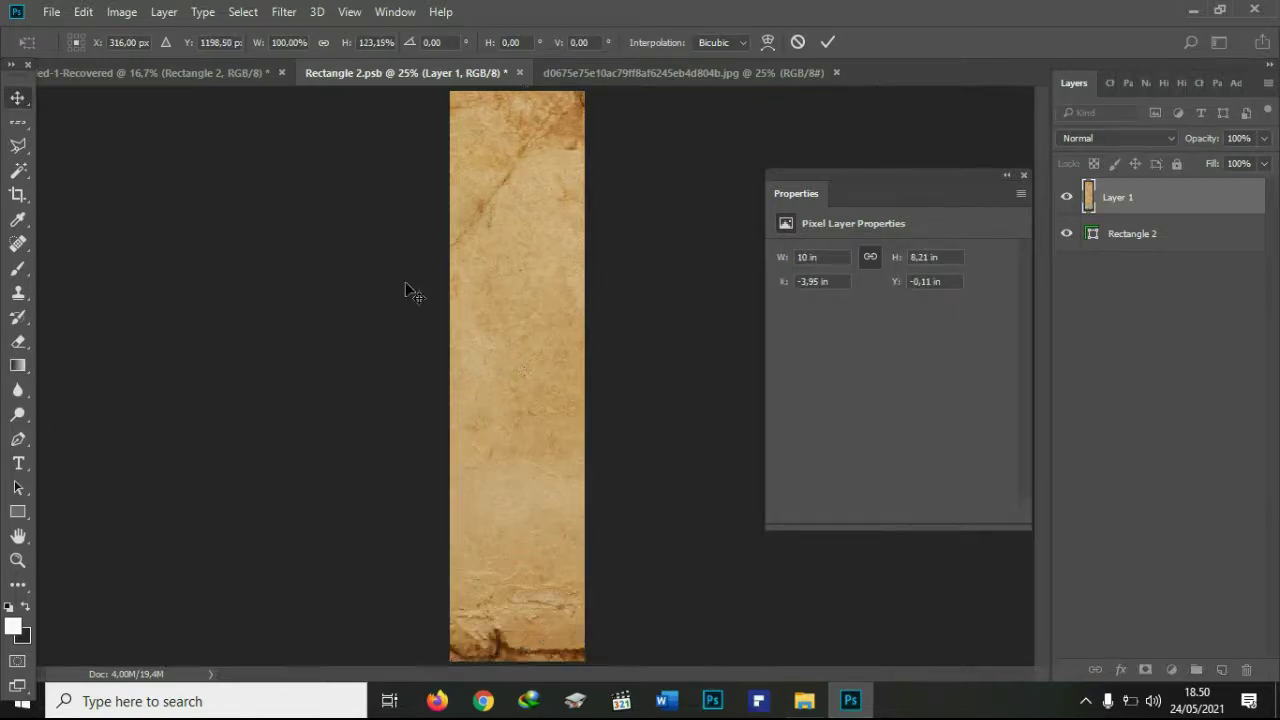
key(Return)
click(520, 73)
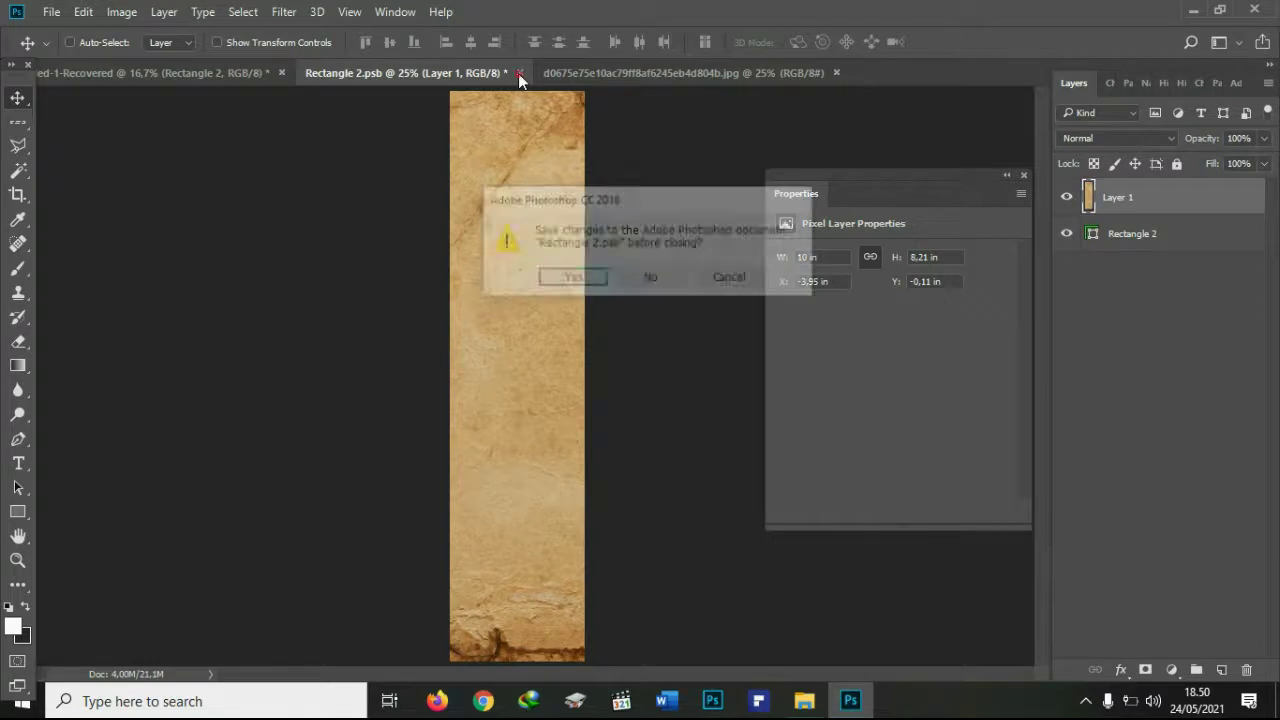
click(577, 284)
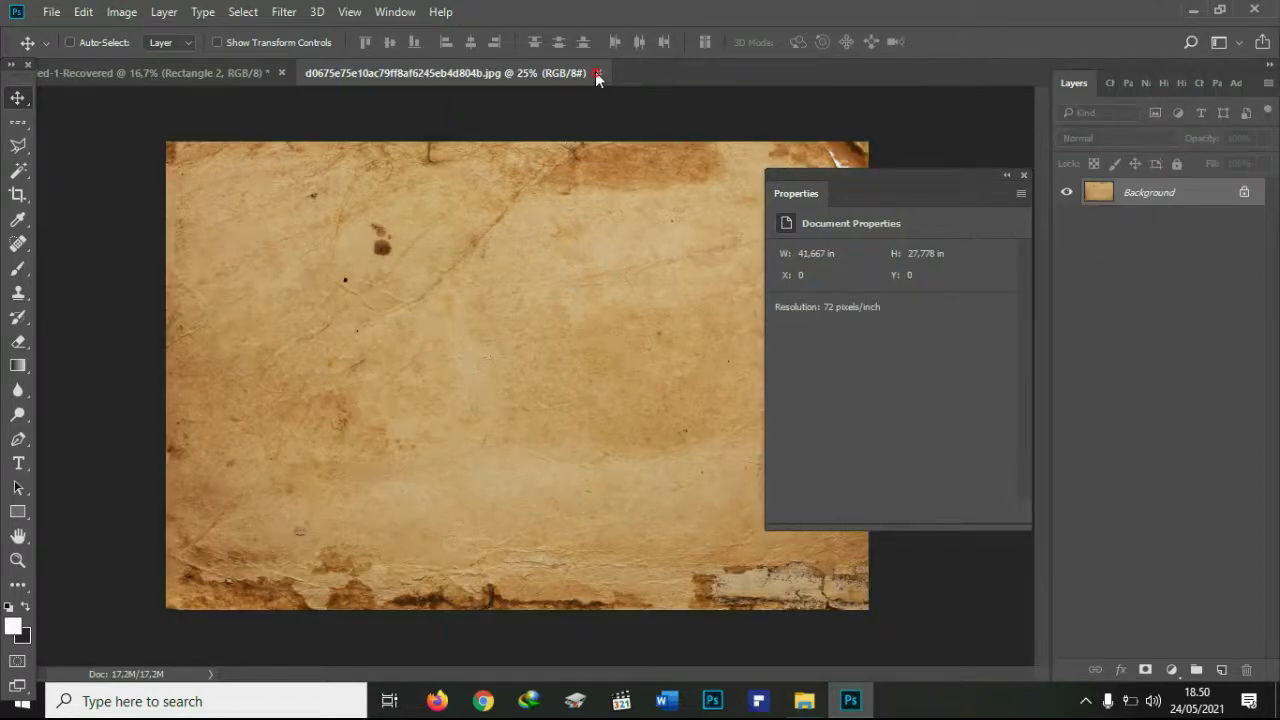
Close the paper texture image and raise Shape 2's opacity to 100%.
click(598, 73)
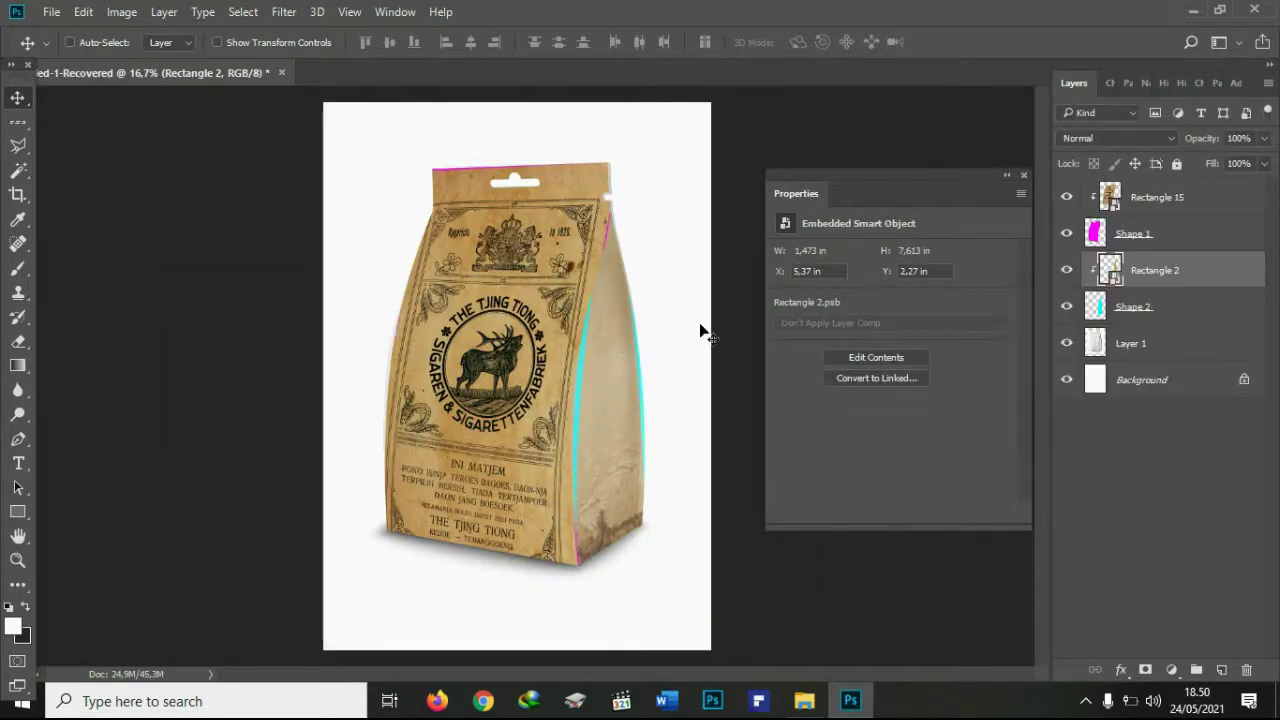
click(1143, 312)
click(1143, 312)
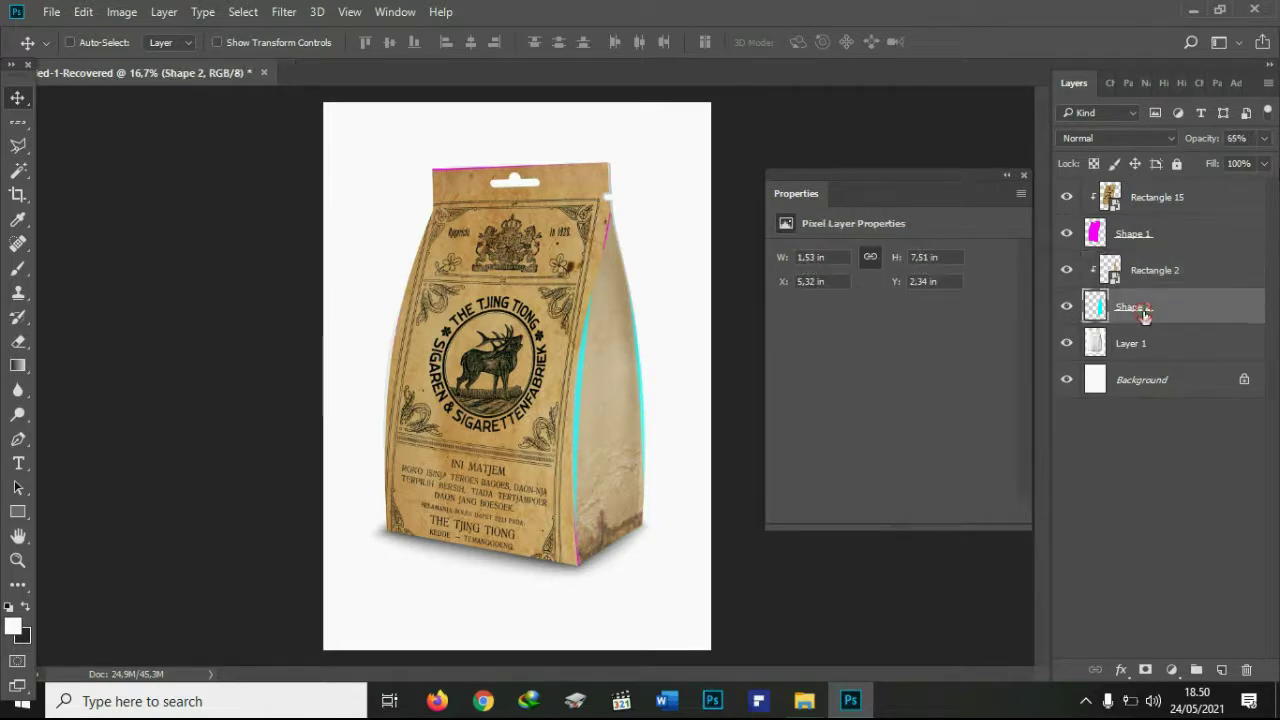
click(1264, 138)
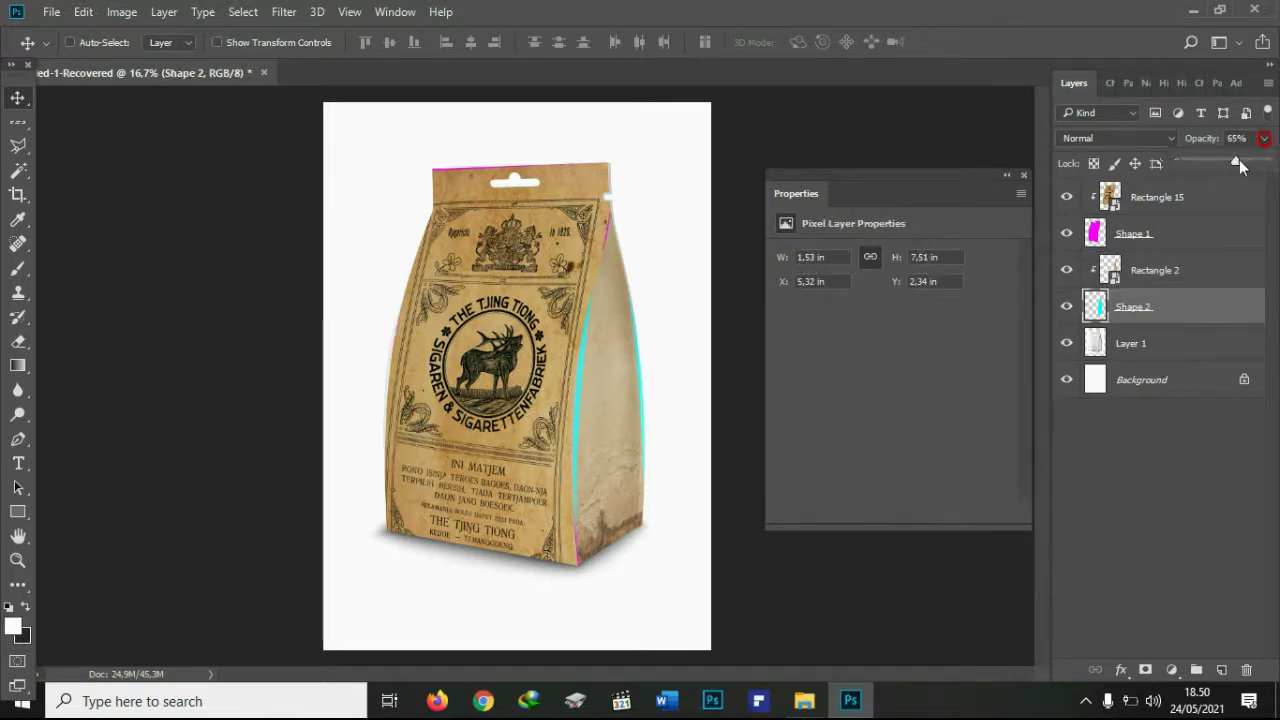
drag(1237, 163, 1270, 163)
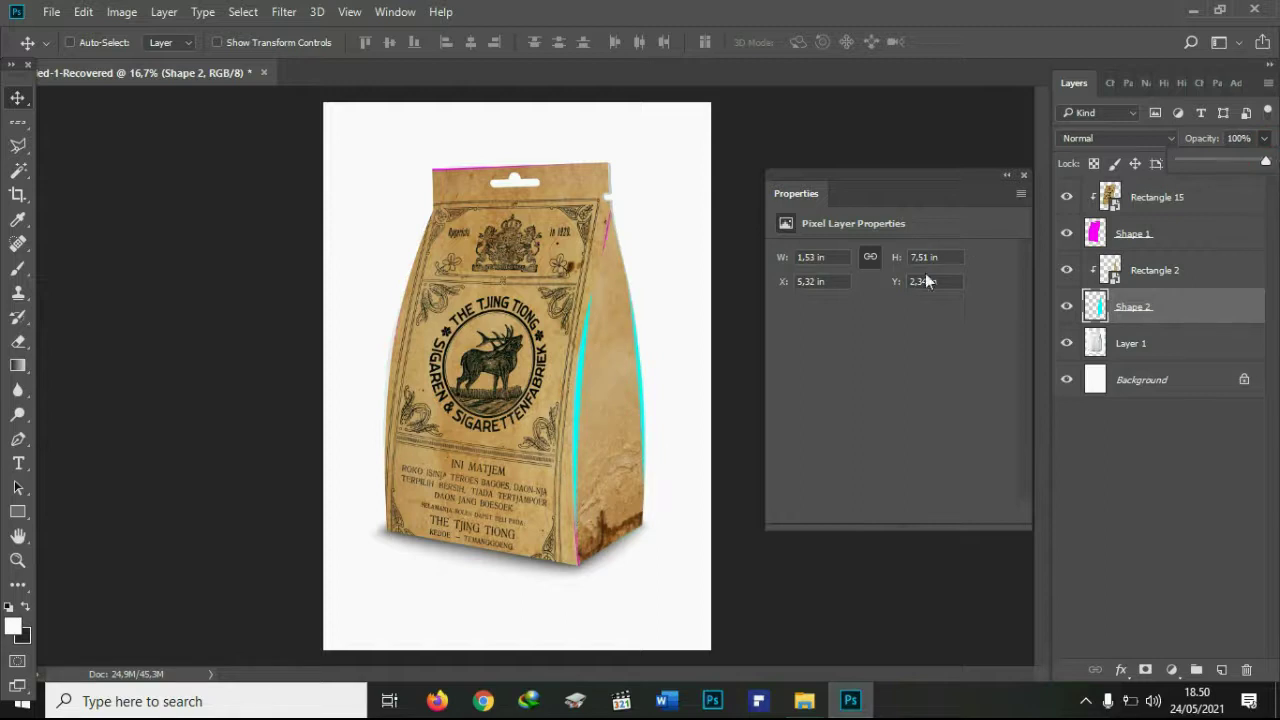
Free-transform Shape 2, undo the leftward move, and commit it at its original spot.
key(ctrl+t)
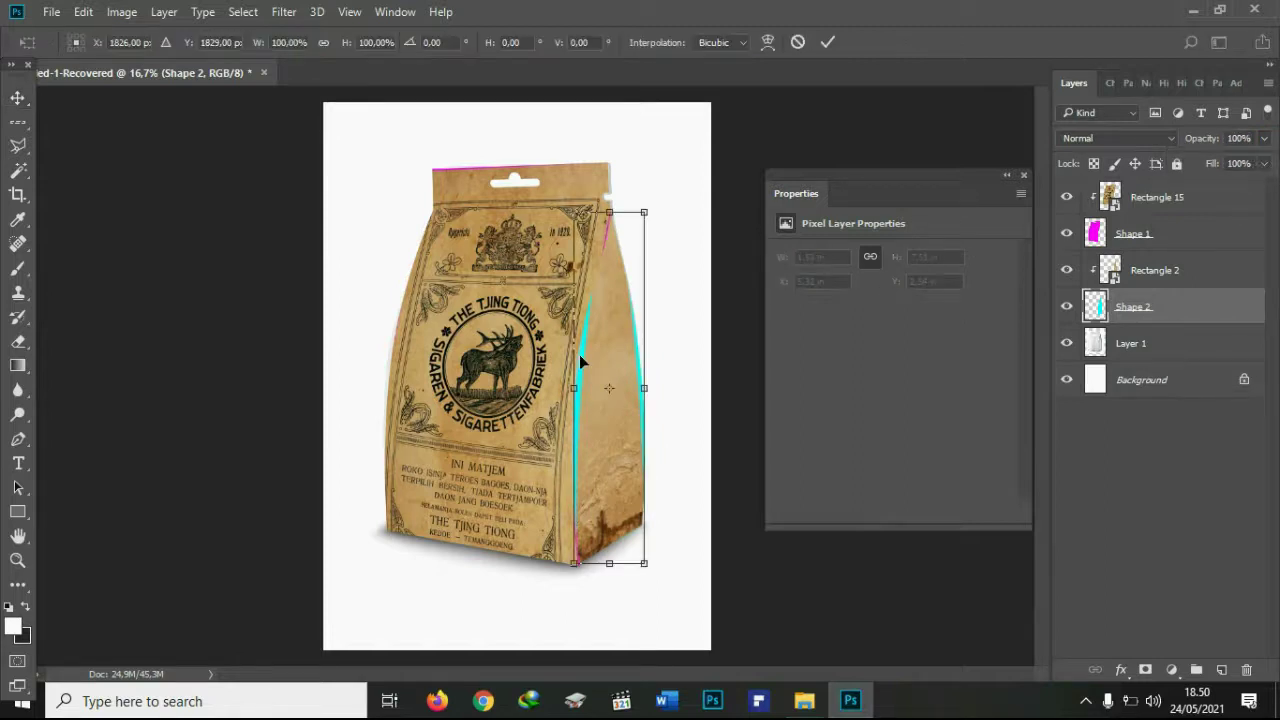
drag(576, 389, 571, 389)
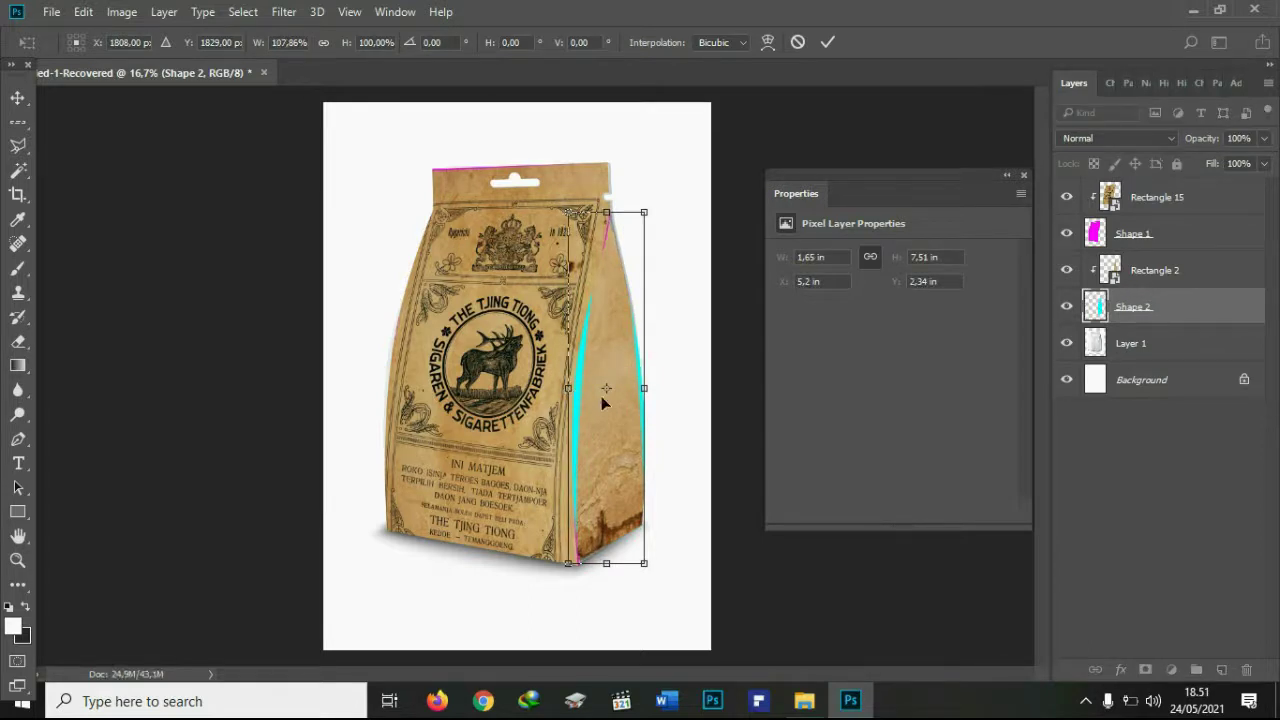
drag(603, 403, 595, 410)
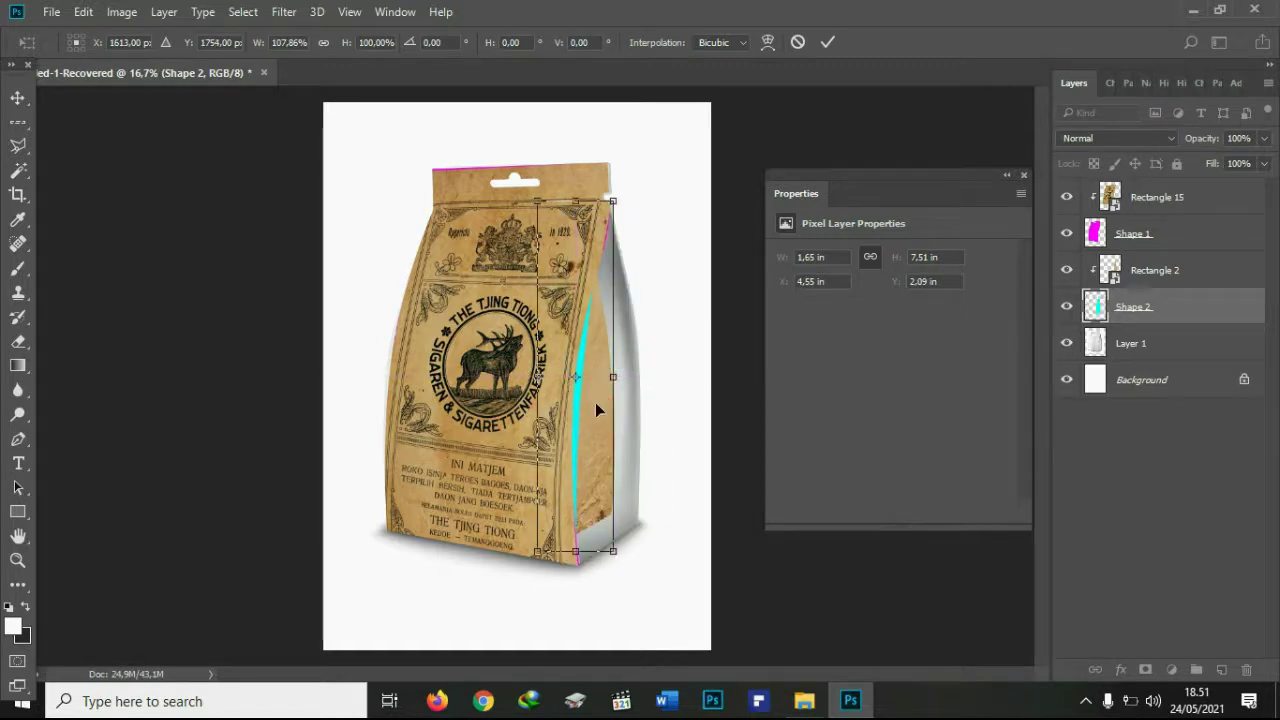
key(ctrl+z)
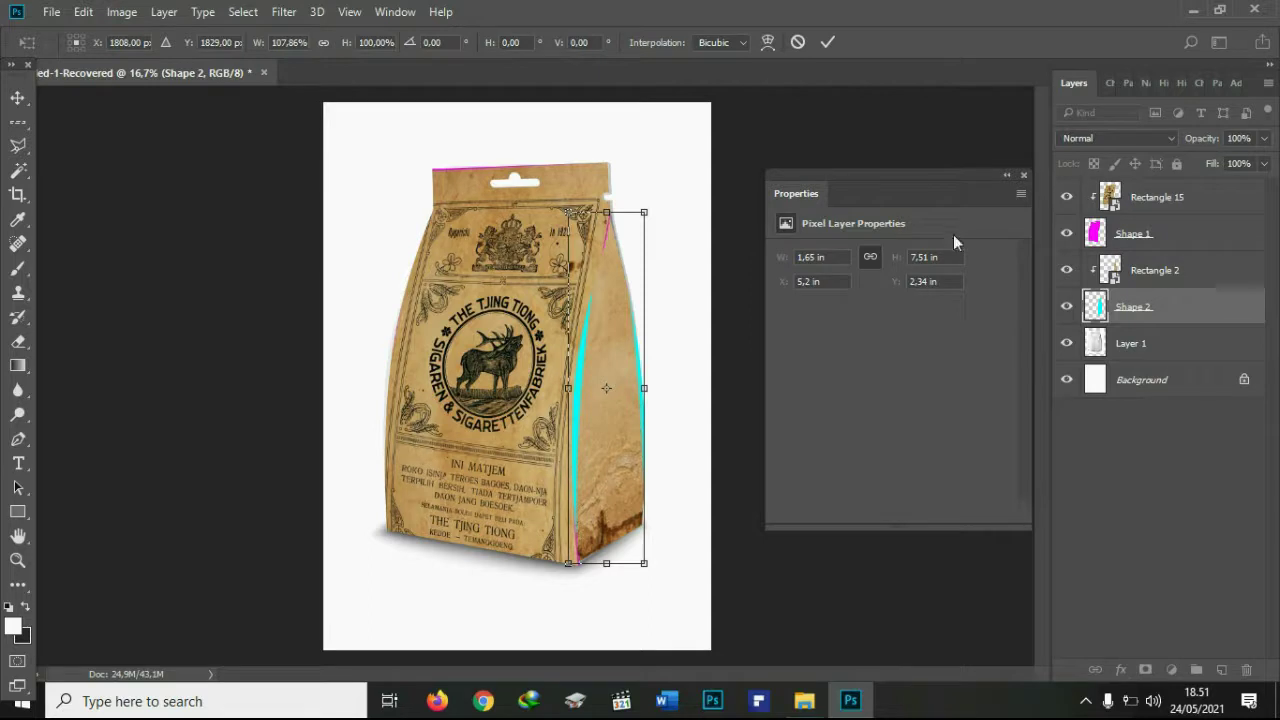
key(Return)
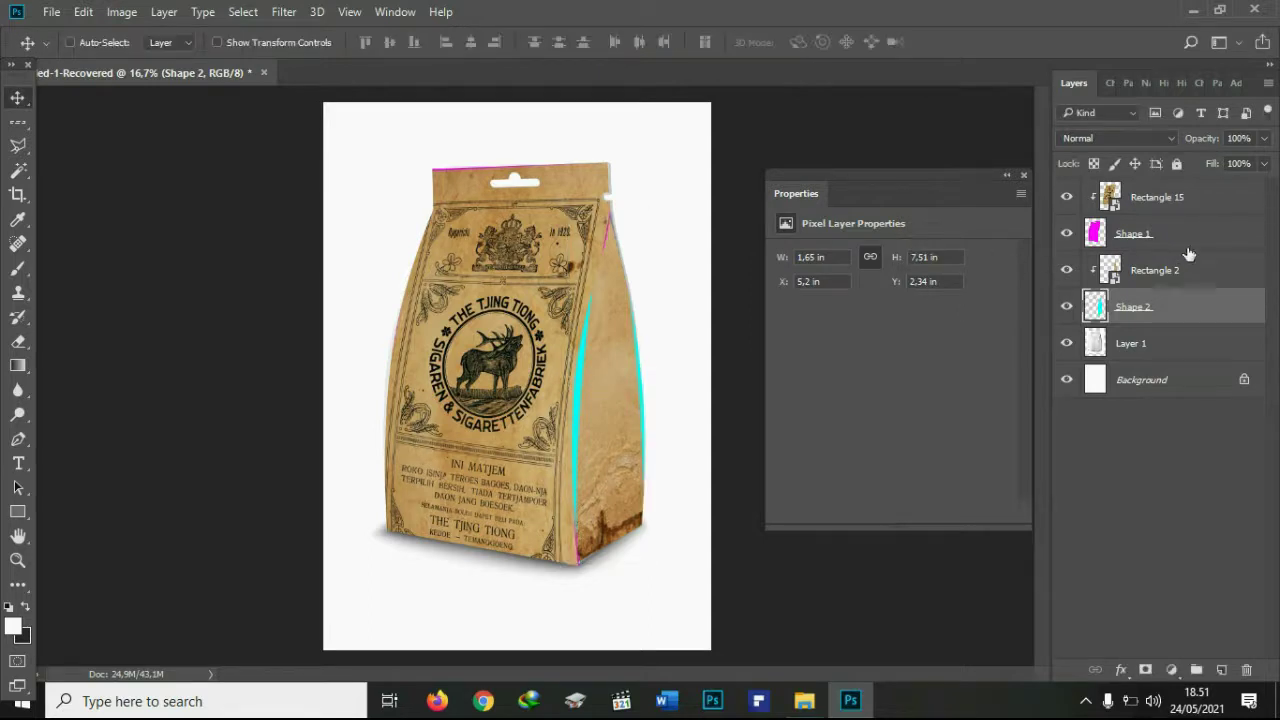
Distort the Rectangle 2 paper texture to about -32° and 151% × 76% across the gusset.
click(1205, 265)
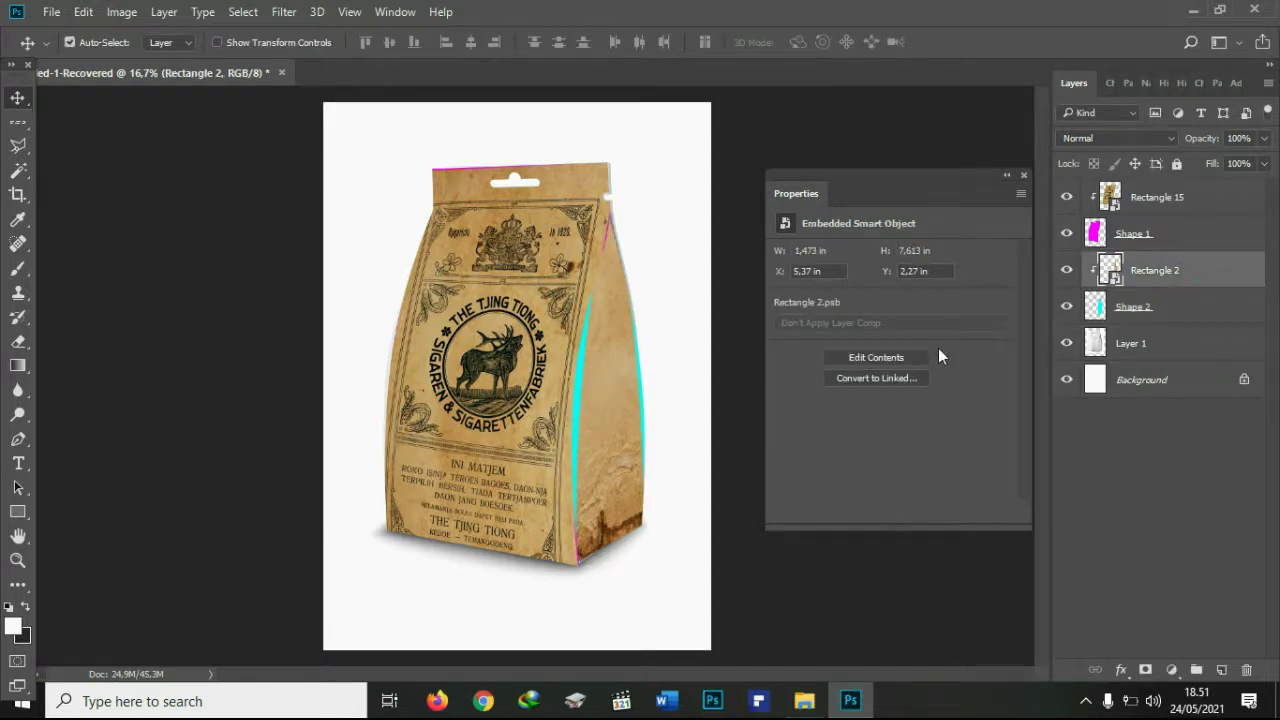
key(ctrl+t)
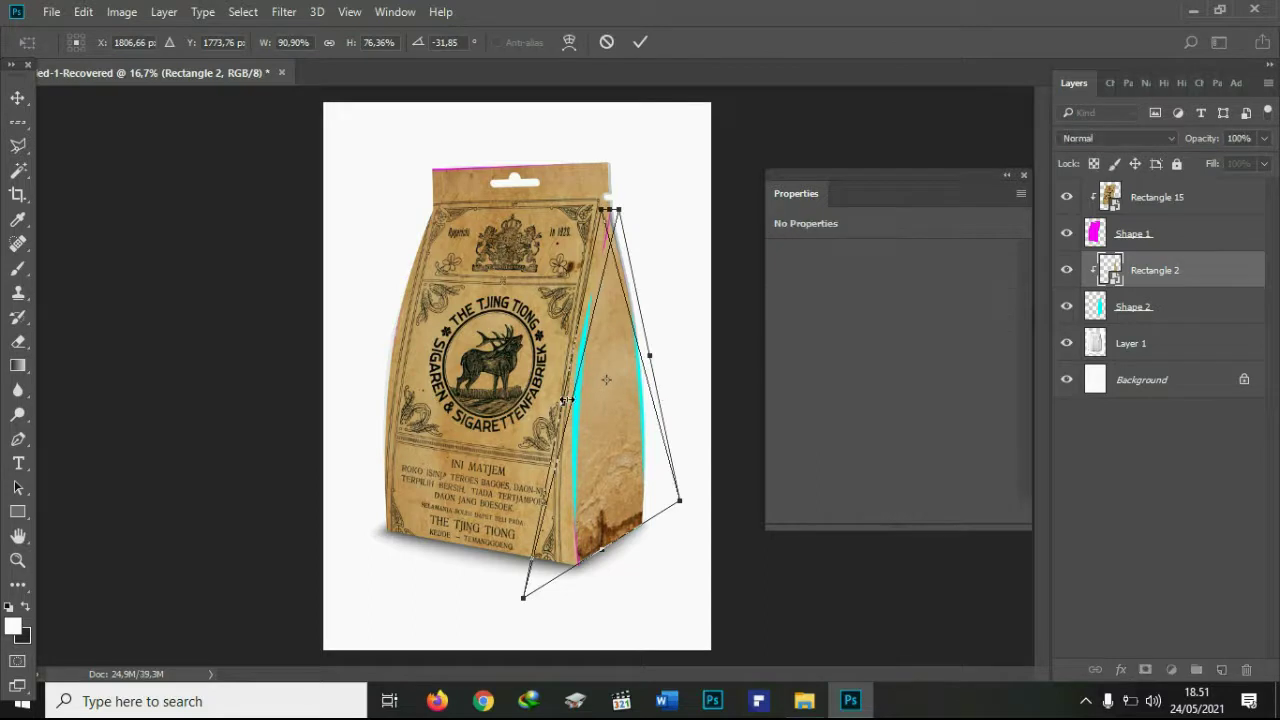
drag(566, 400, 543, 413)
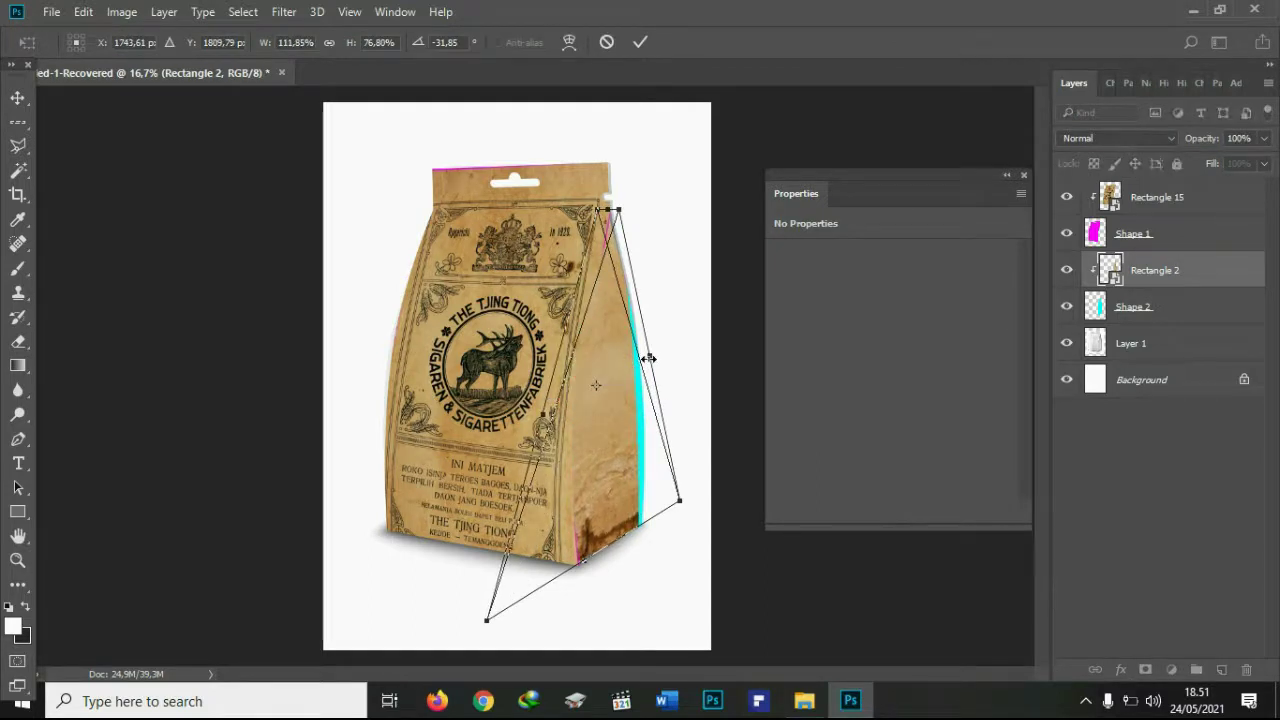
drag(649, 357, 651, 336)
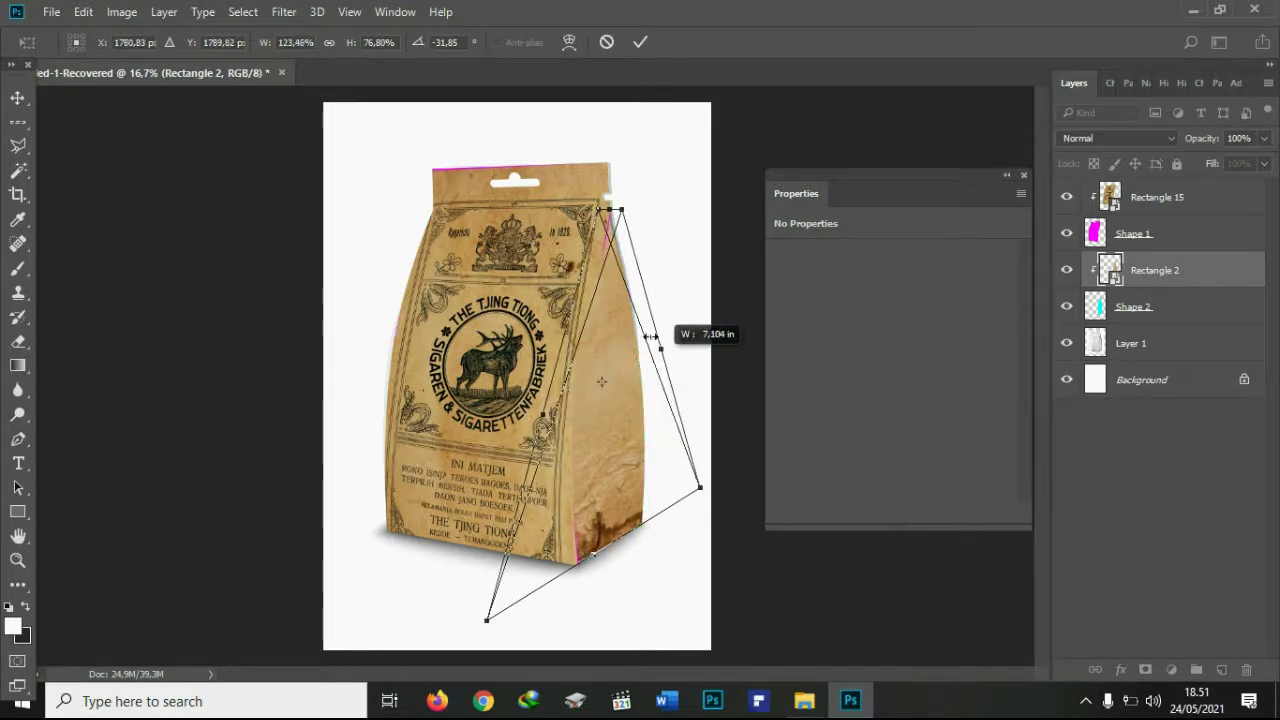
drag(622, 208, 628, 212)
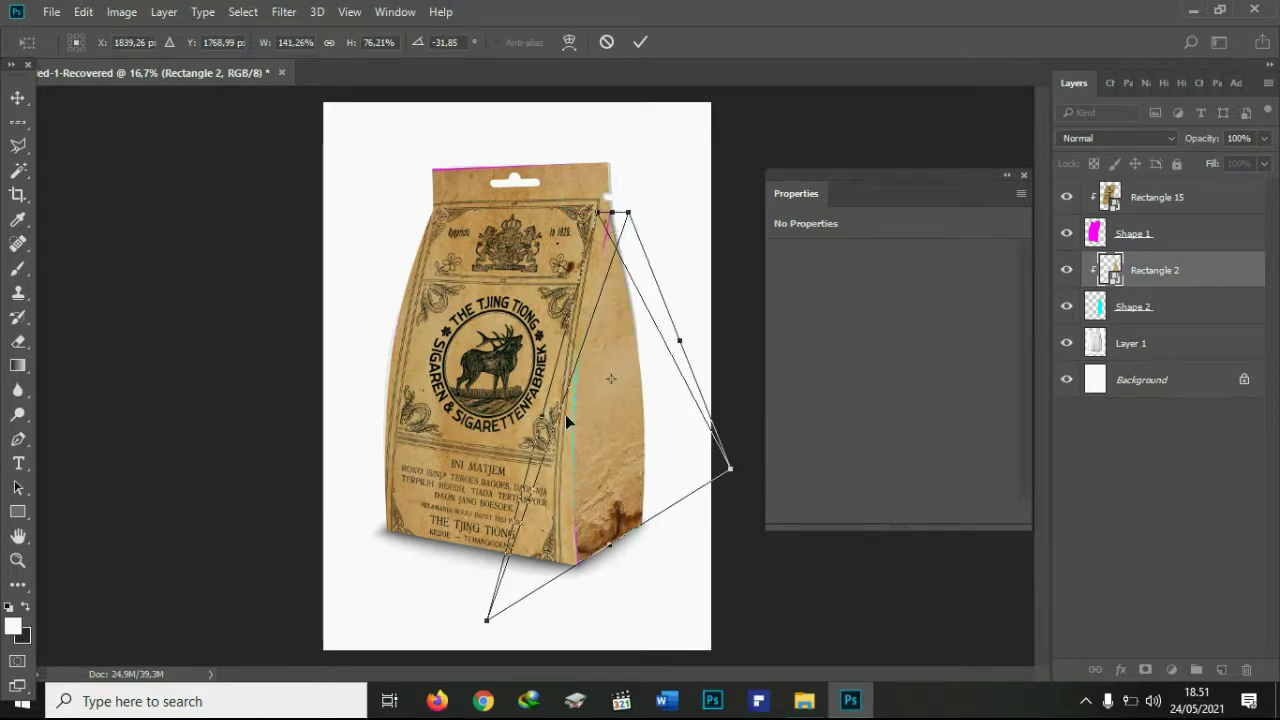
drag(548, 424, 540, 412)
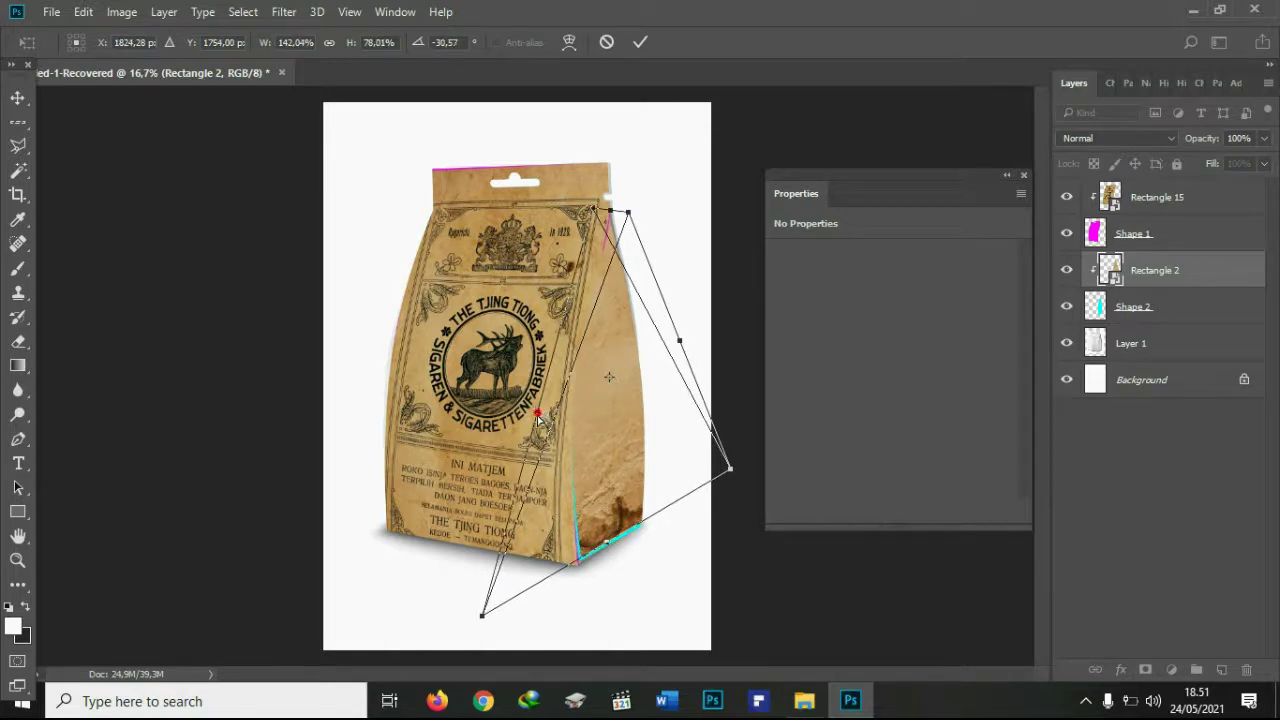
drag(538, 420, 532, 404)
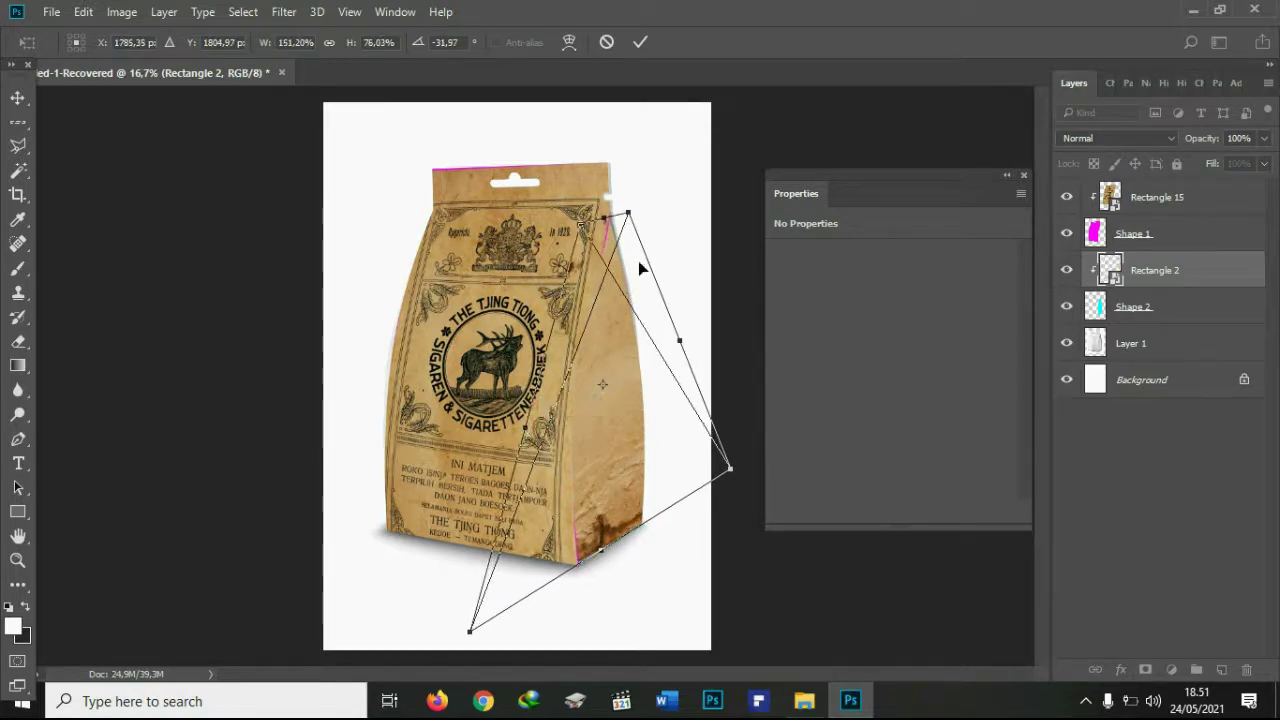
drag(628, 213, 629, 212)
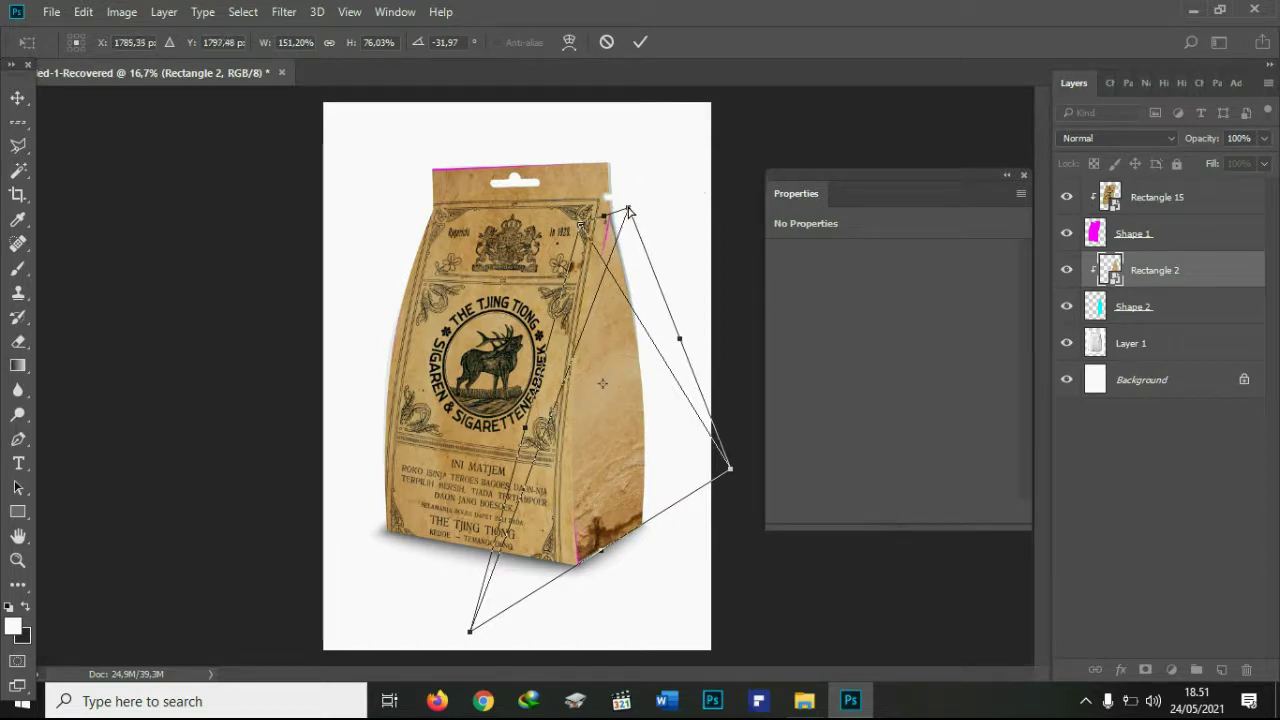
key(Return)
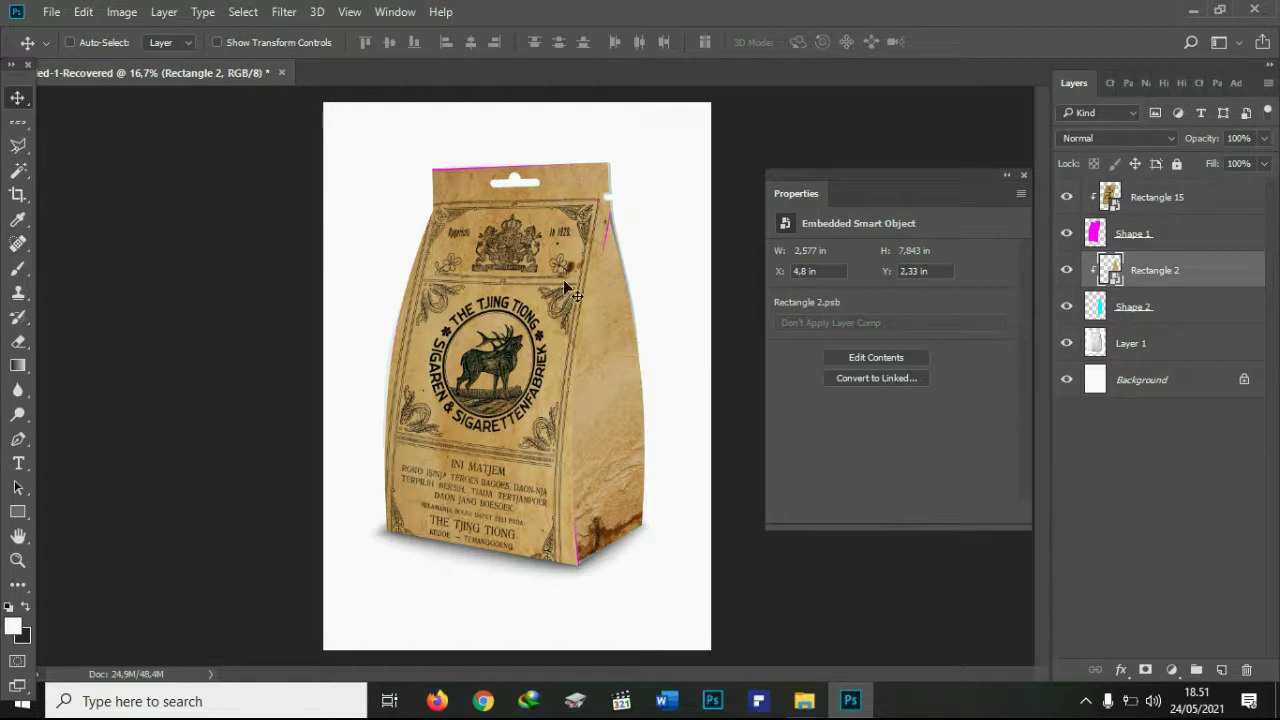
Open the Rectangle 15 smart object and delete its old vintage label layer.
click(1112, 190)
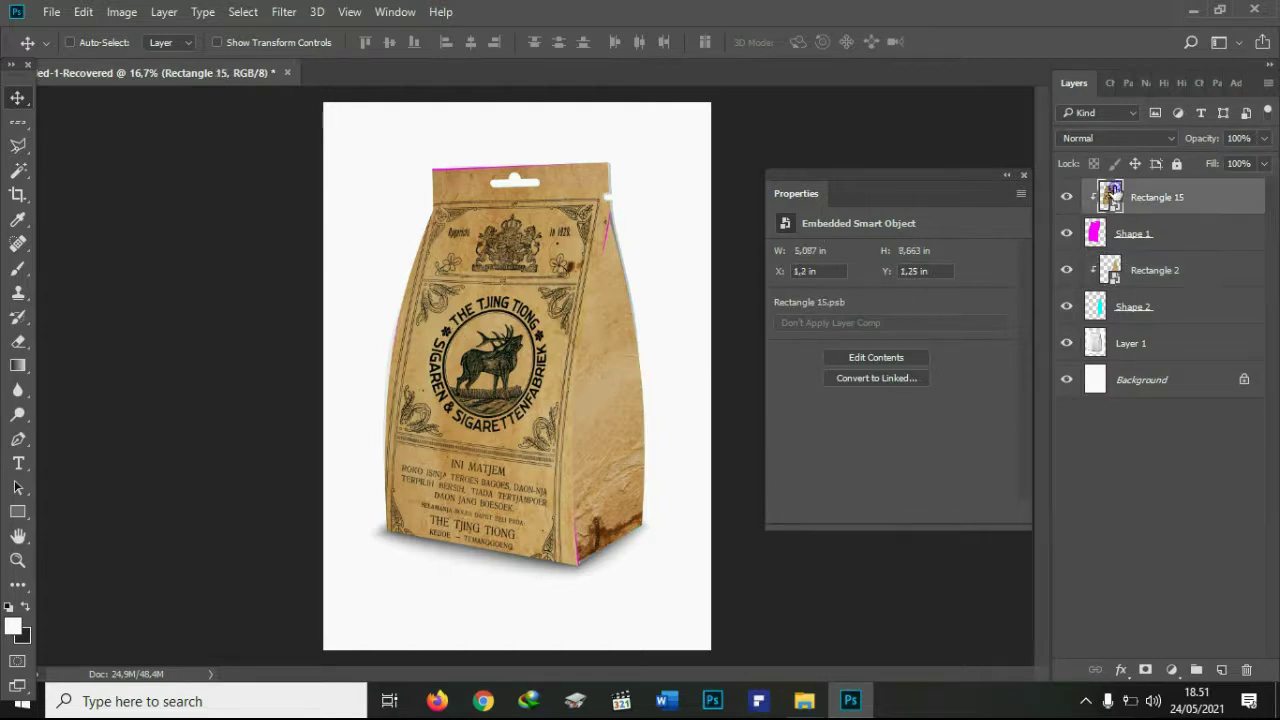
double_click(1112, 190)
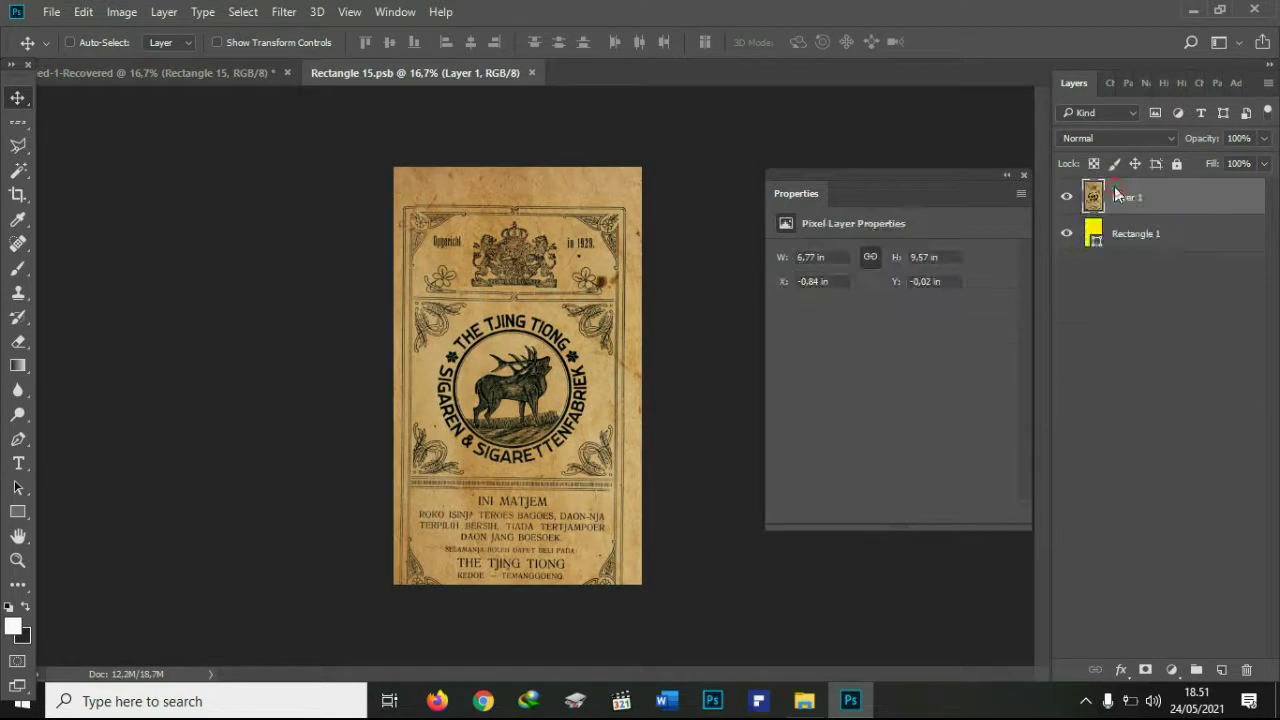
key(Delete)
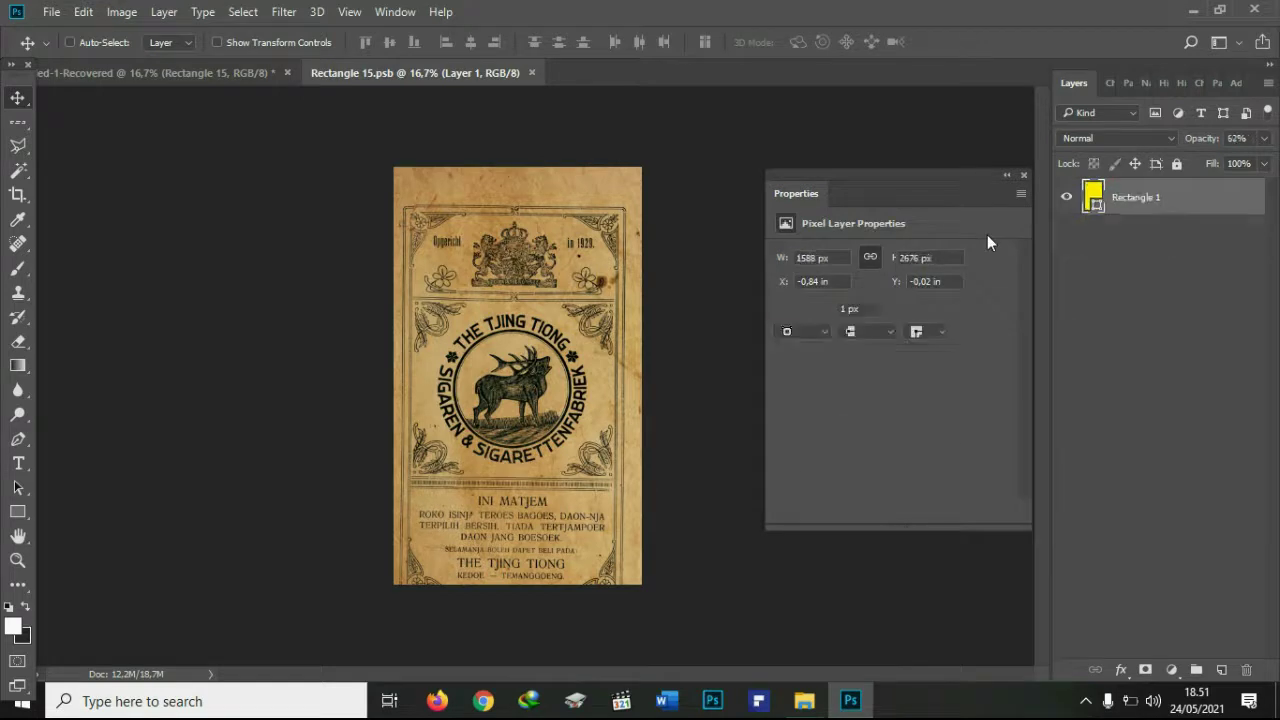
Open the Cover 2 Rev image from disk.
click(51, 12)
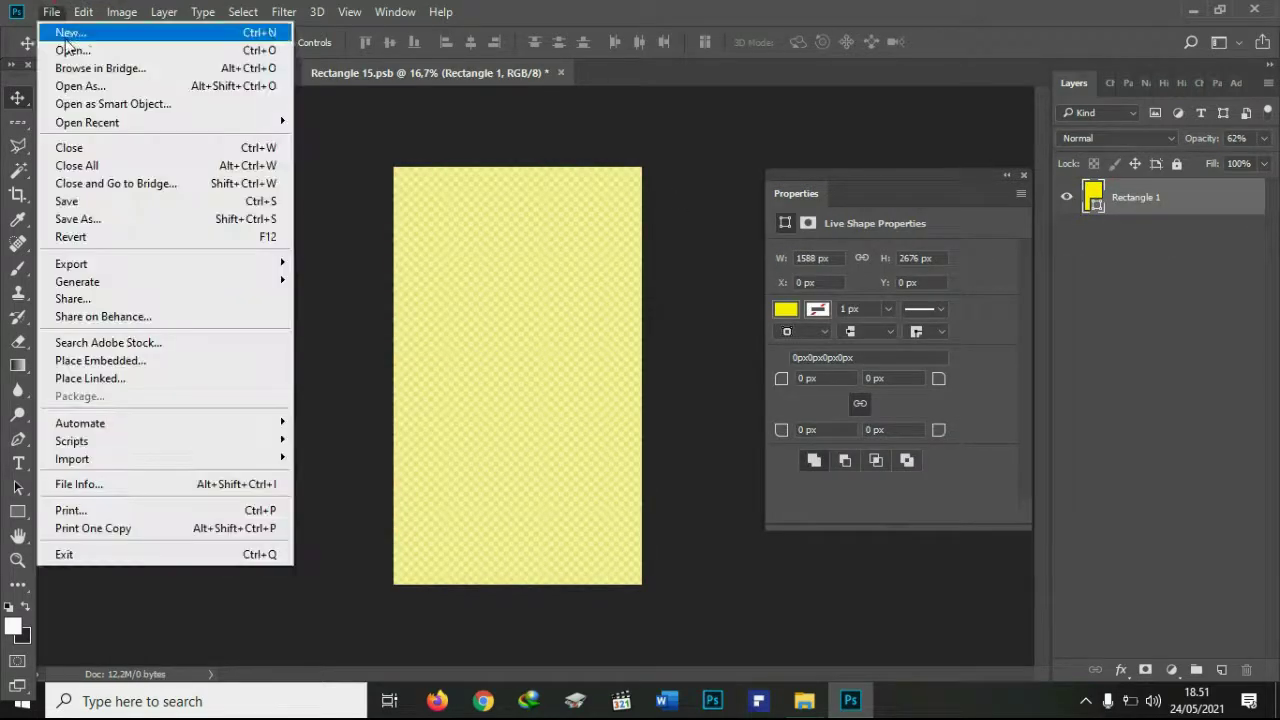
click(69, 58)
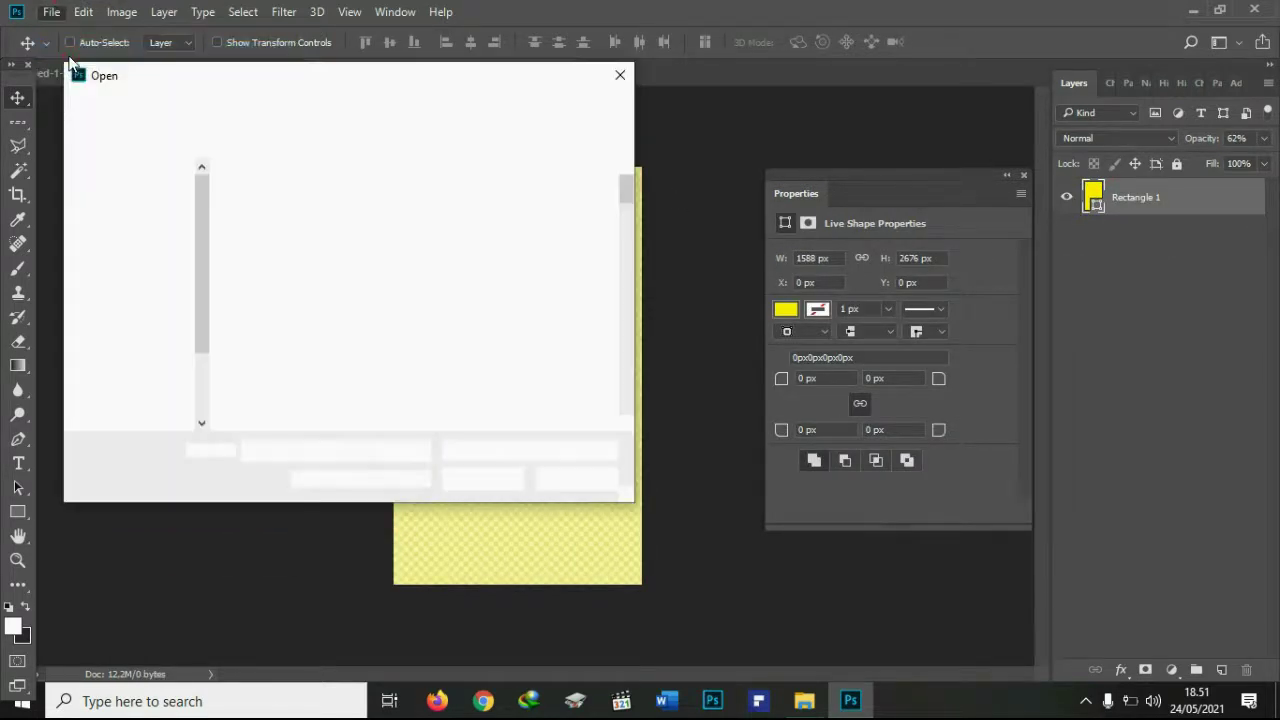
drag(626, 190, 632, 290)
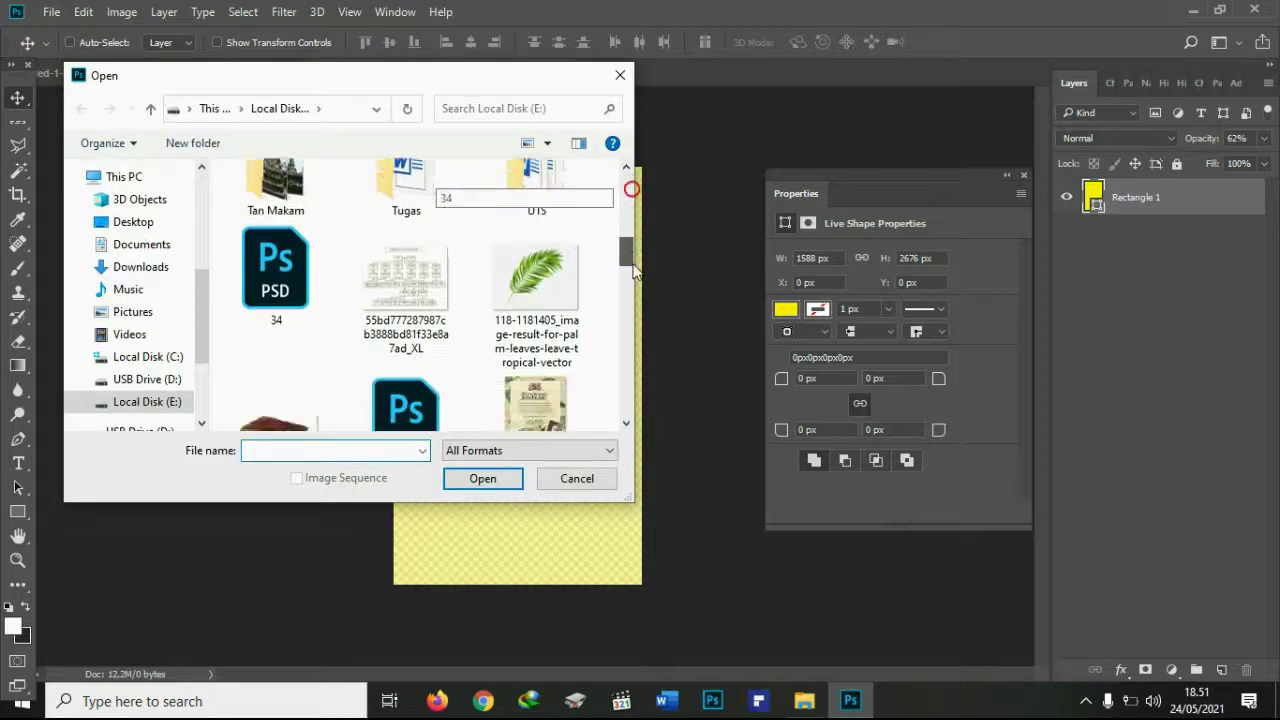
double_click(408, 205)
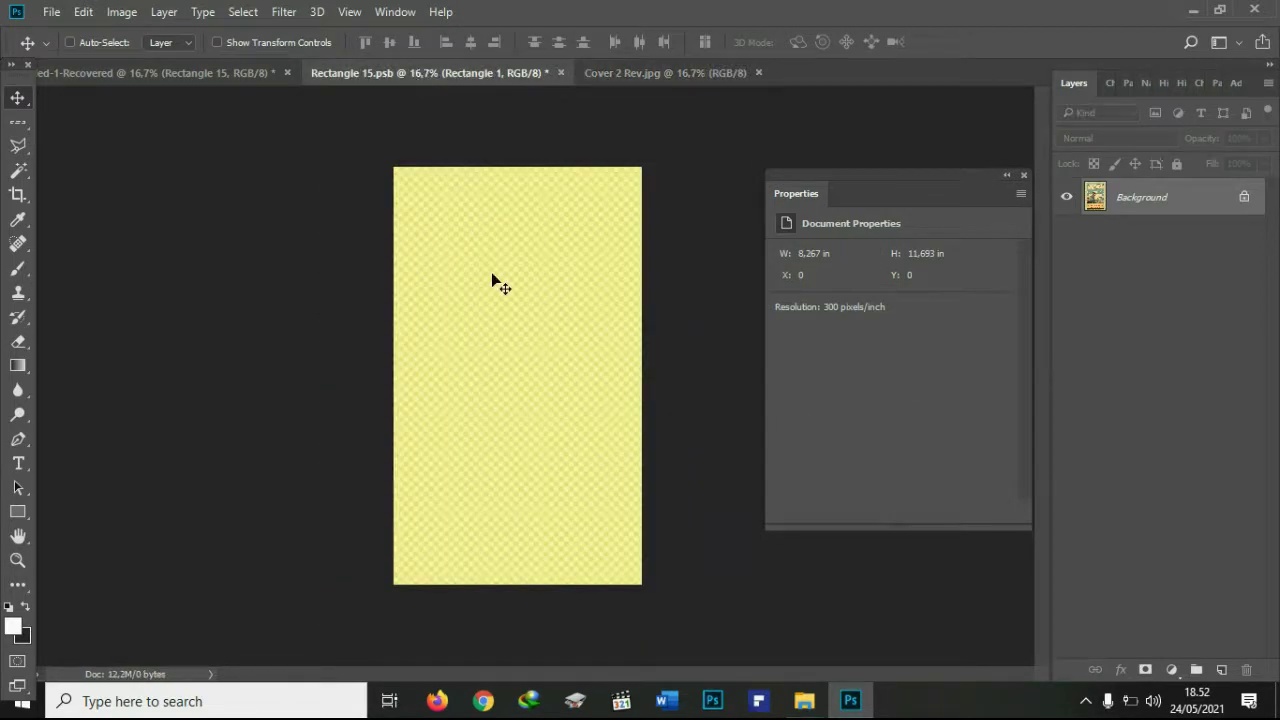
Place the Cover 2 Rev cover into Rectangle 15.psb at 6.7 × 9.47 in, proportions locked, then close it.
mouse_move(409, 62)
mouse_down()
mouse_move(521, 400)
mouse_move(520, 381)
mouse_up()
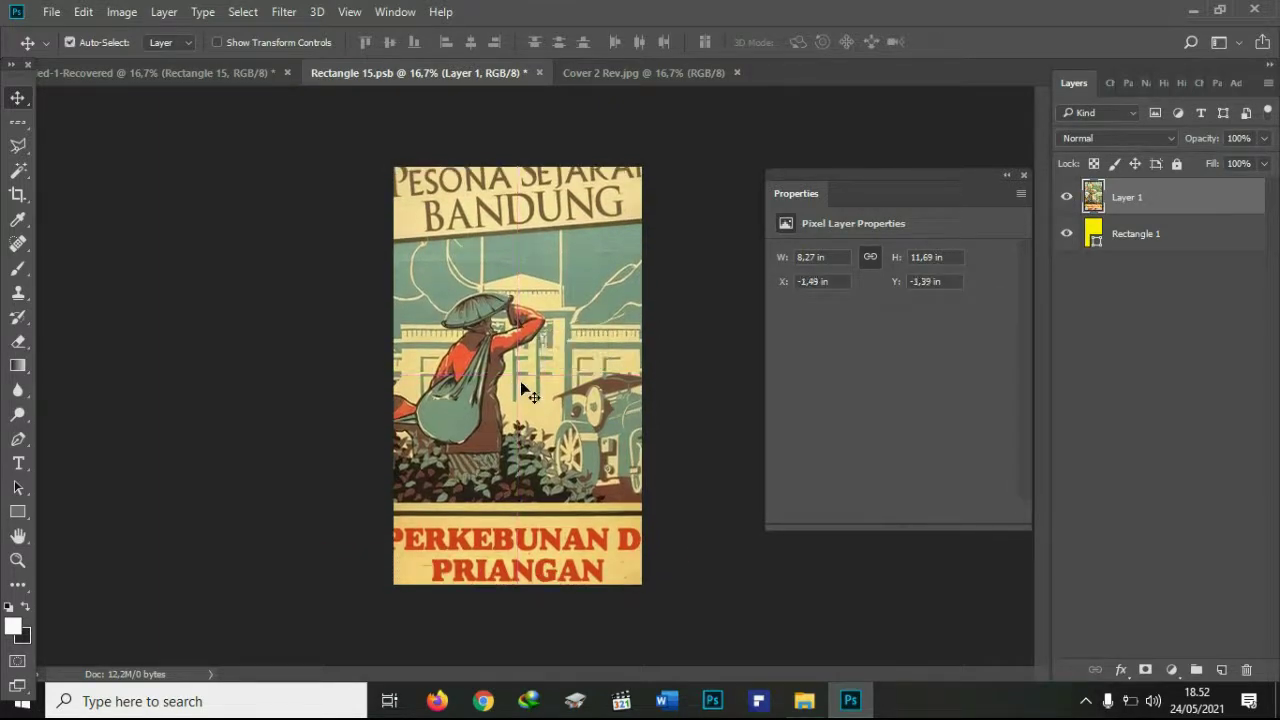
key(ctrl+t)
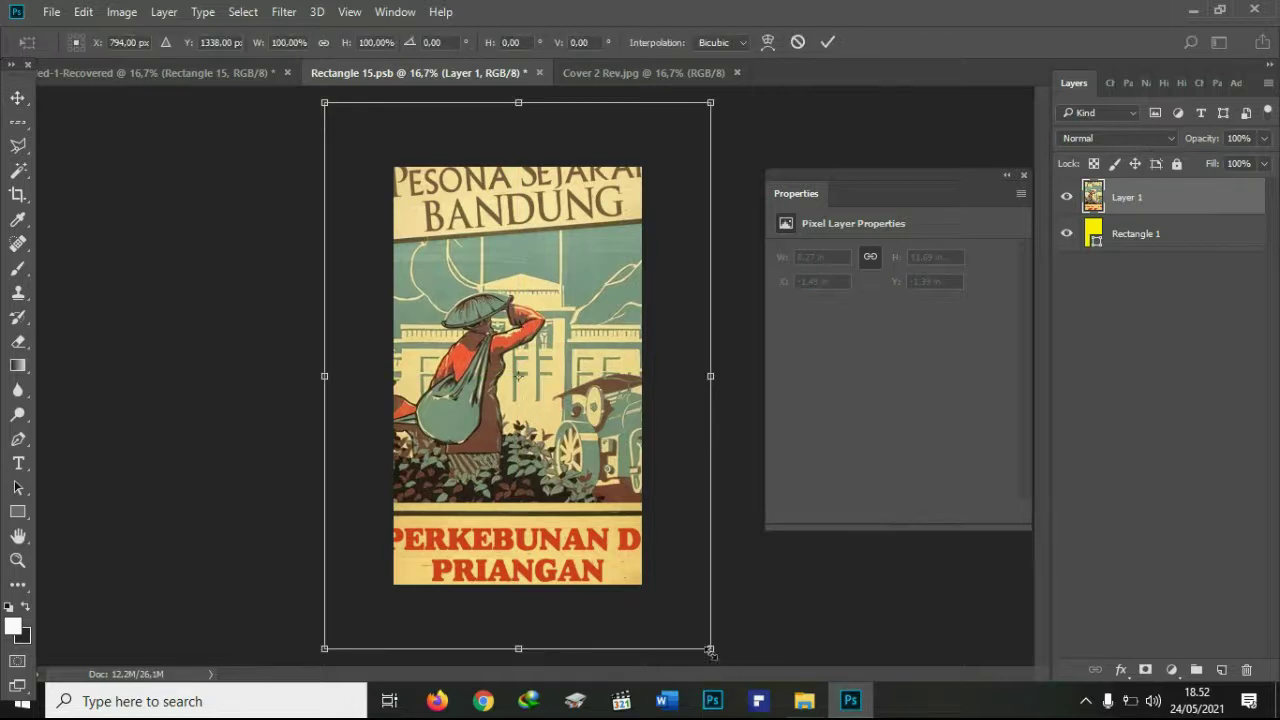
drag(710, 648, 677, 610)
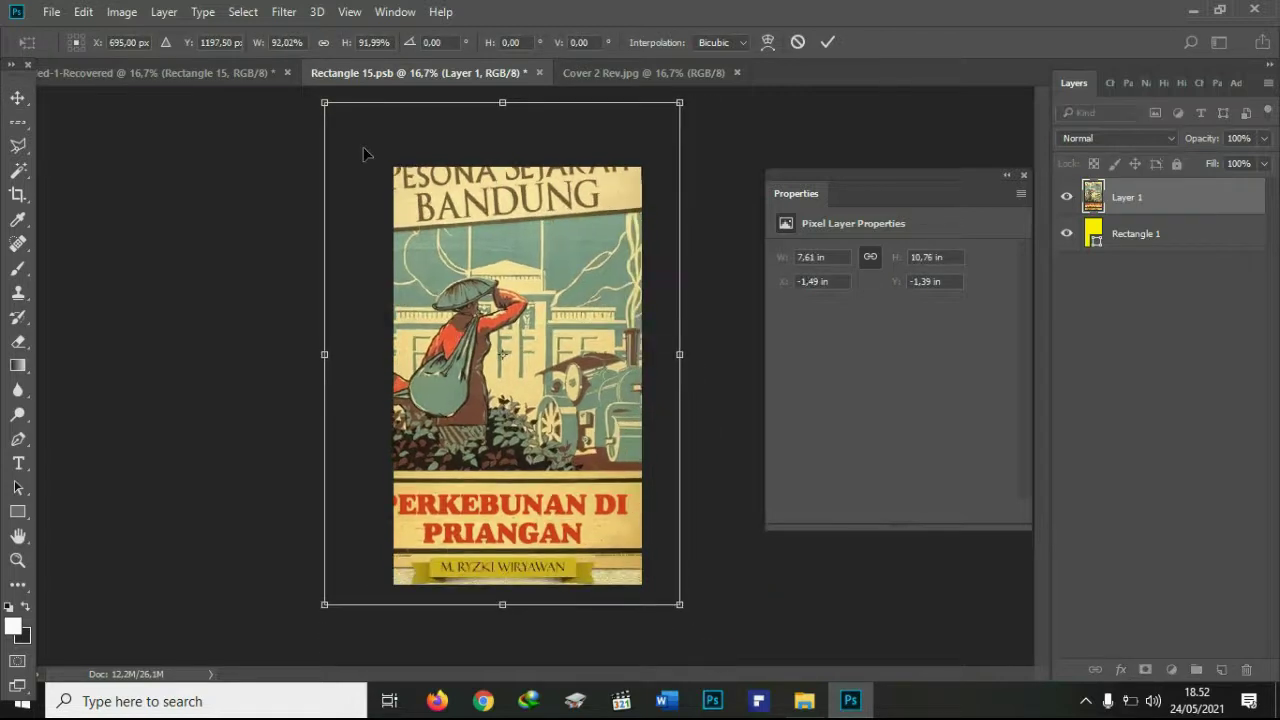
drag(325, 104, 367, 162)
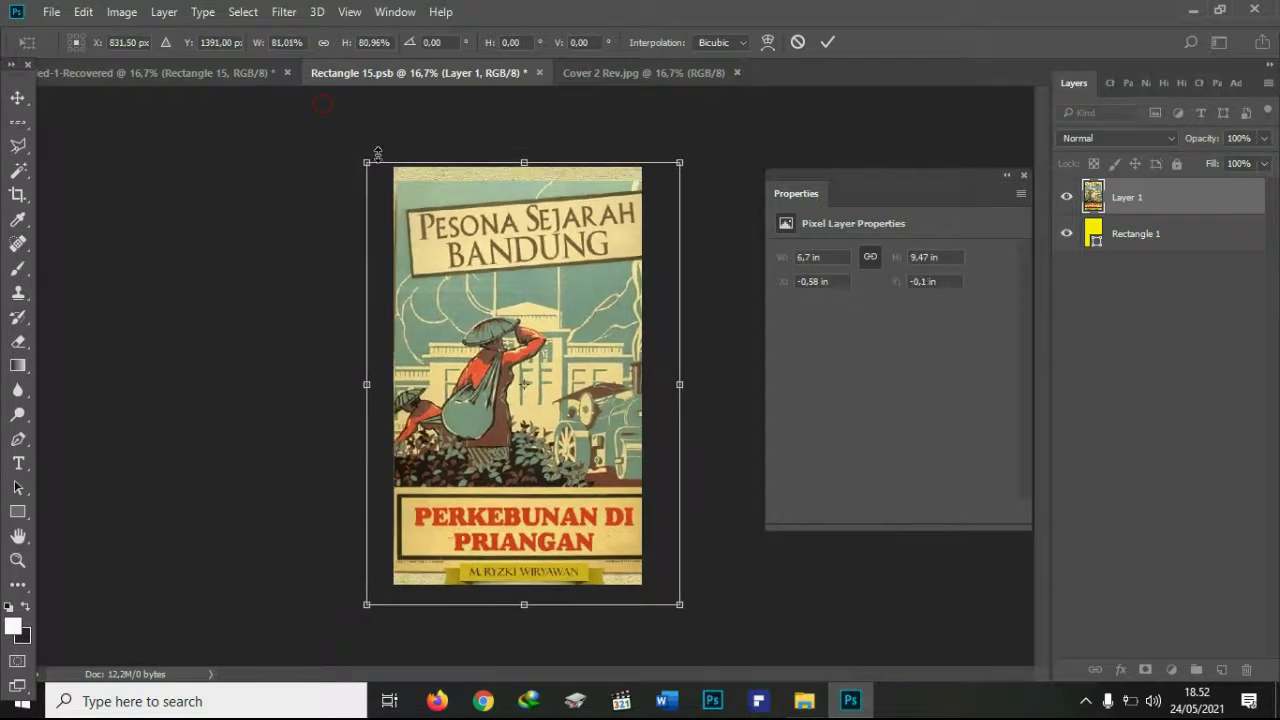
click(325, 42)
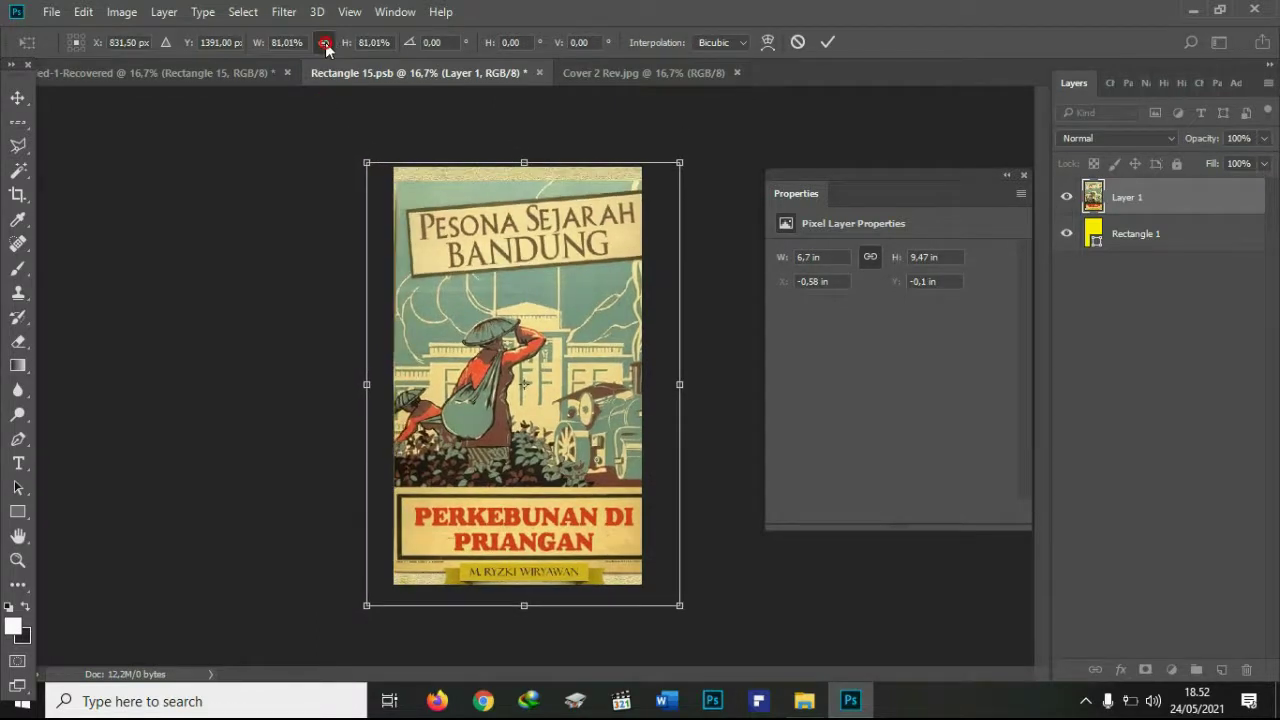
double_click(617, 465)
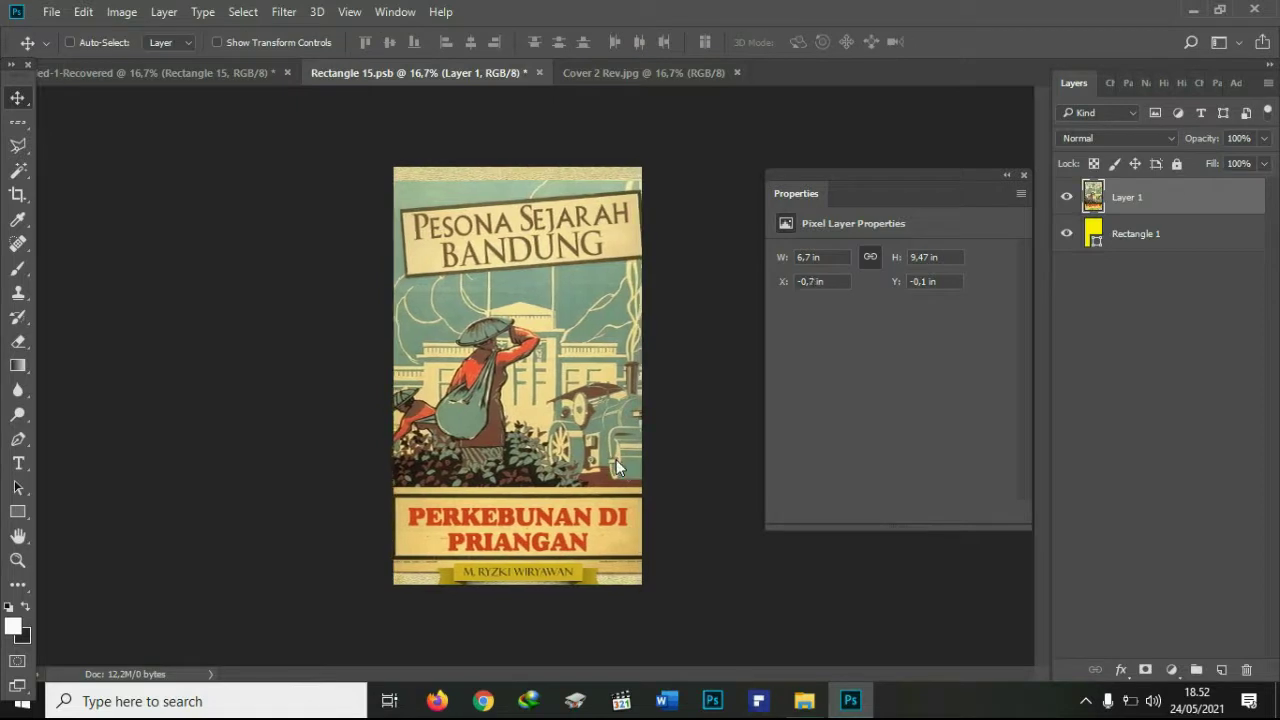
click(538, 74)
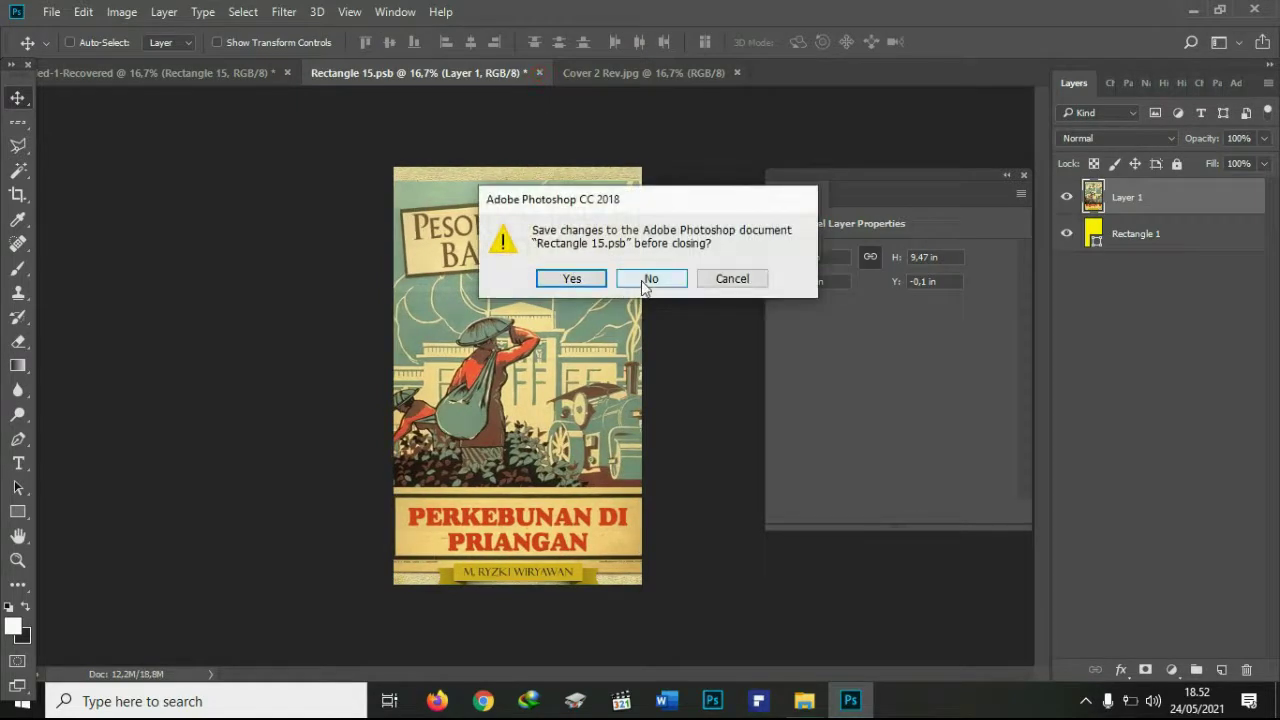
Confirm saving Rectangle 15.psb and return to the Untitled-1-Recovered mockup.
click(585, 278)
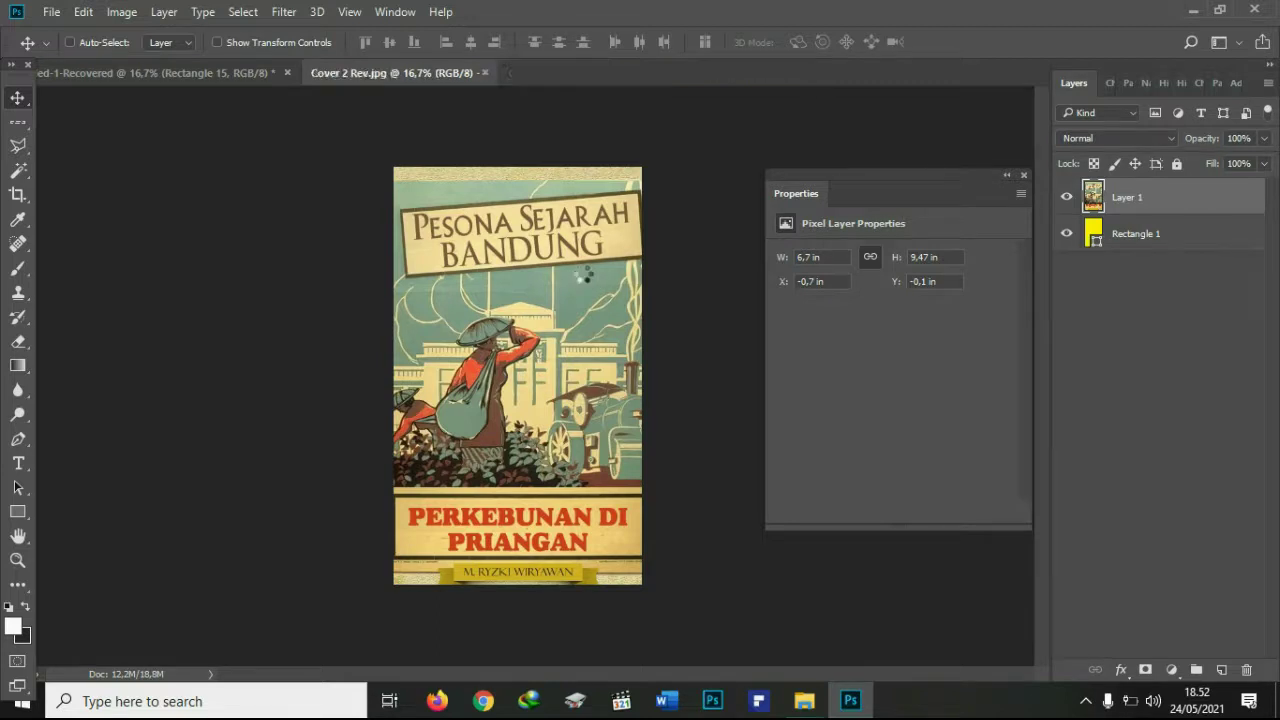
click(220, 76)
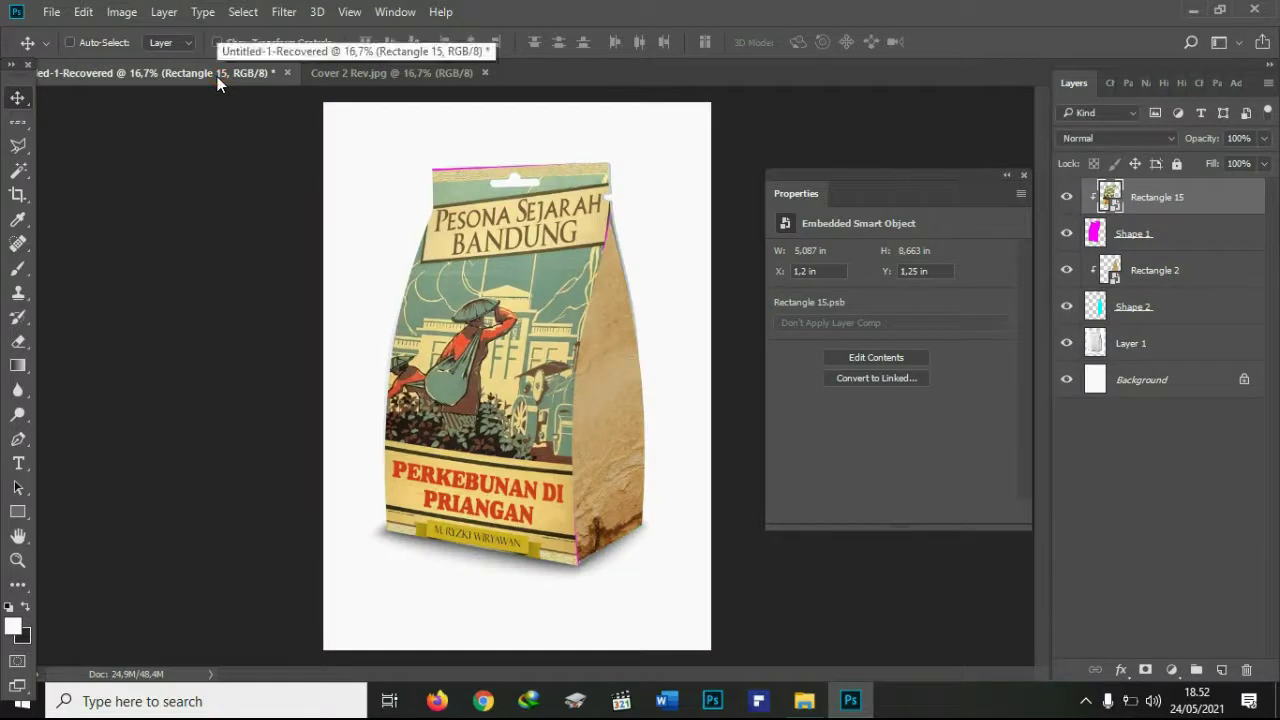
Revert History to the second Free Transform state, close Cover 2 Rev.jpg, and return to Layers.
click(1157, 86)
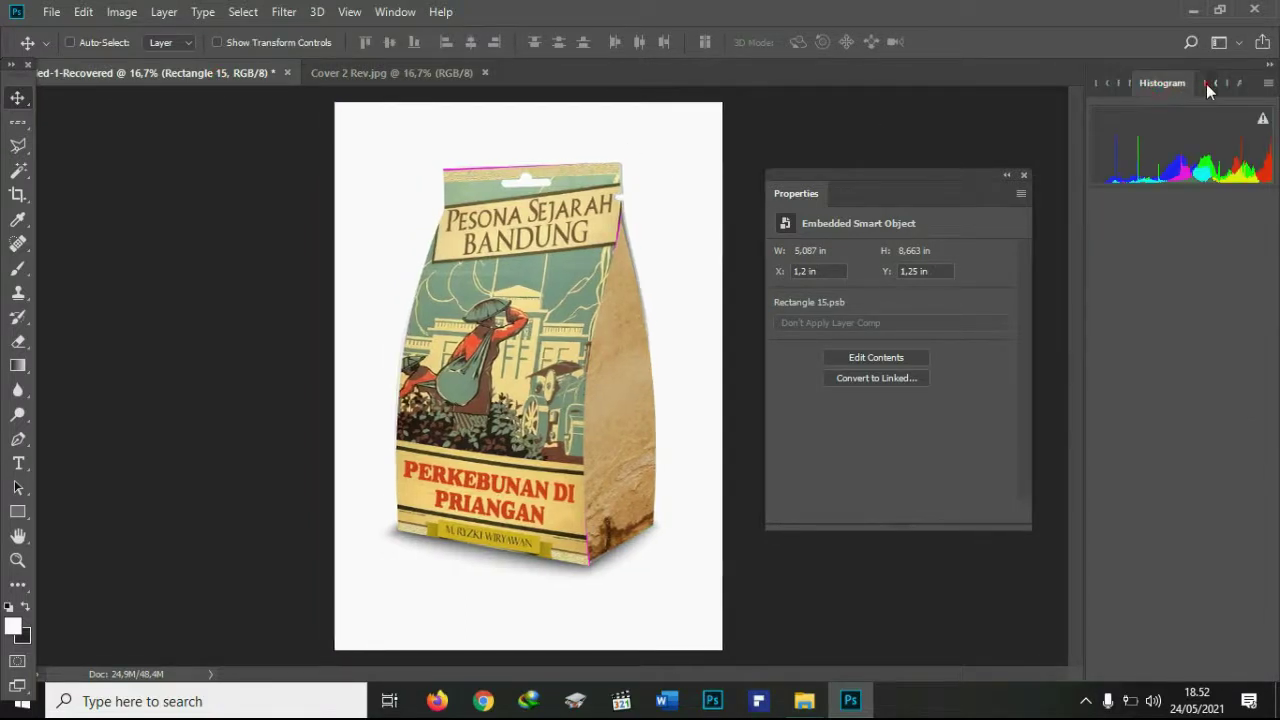
click(1206, 83)
click(1149, 85)
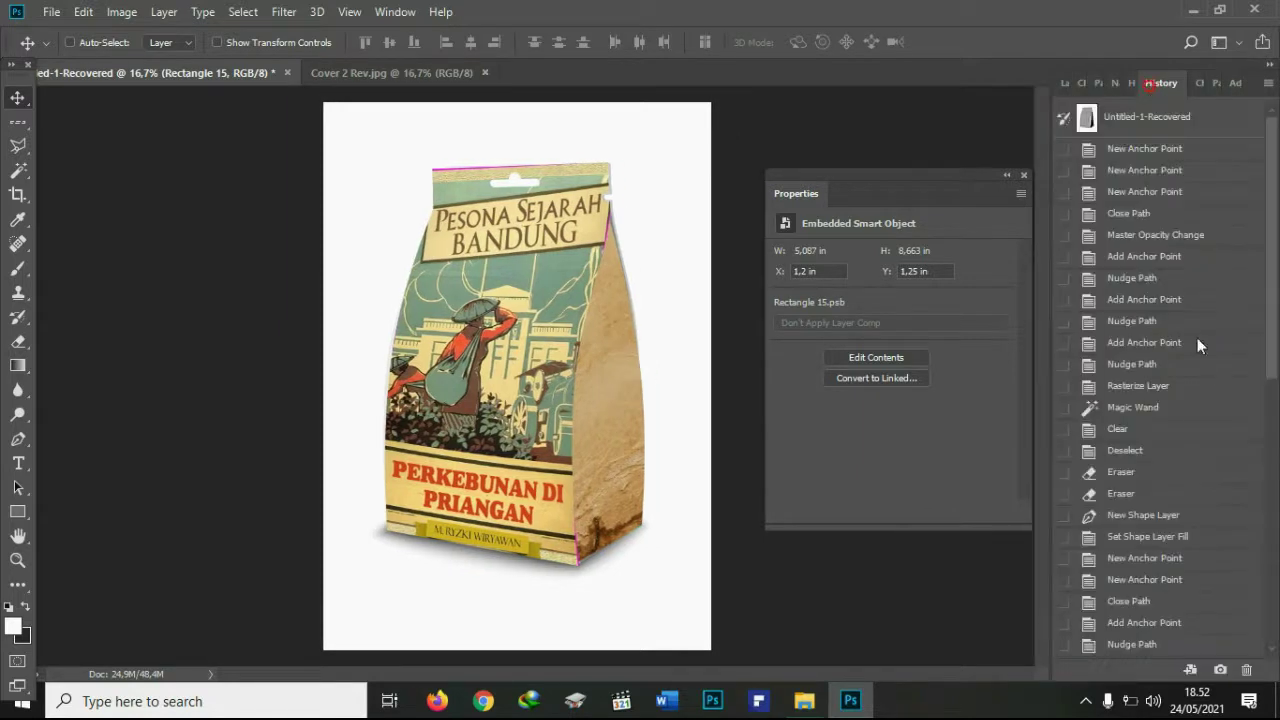
scroll(1273, 340, down, 10)
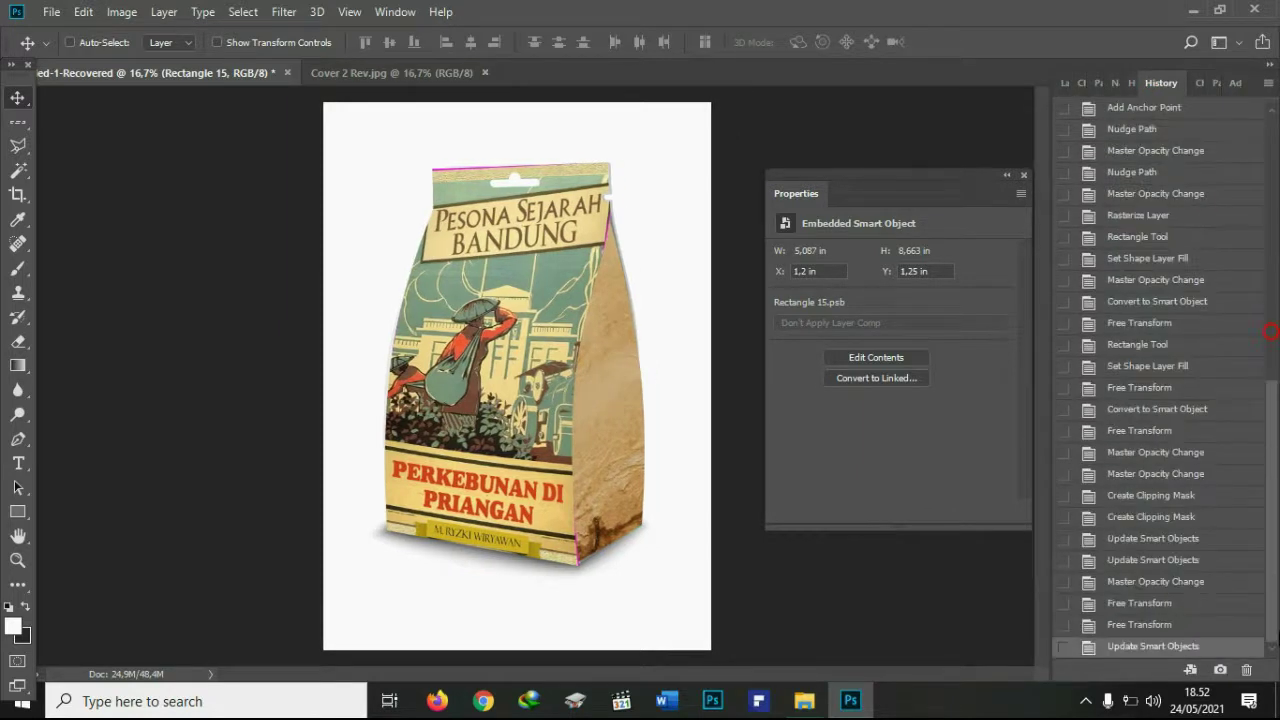
click(1205, 584)
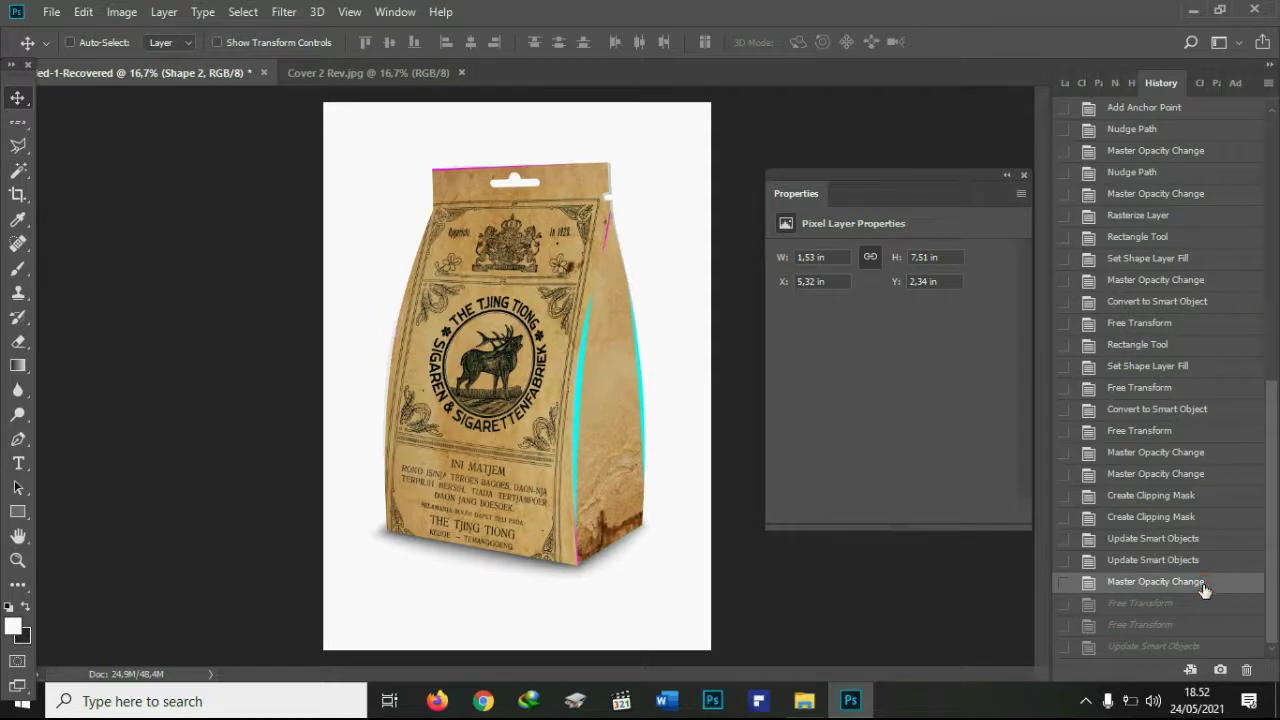
click(1203, 628)
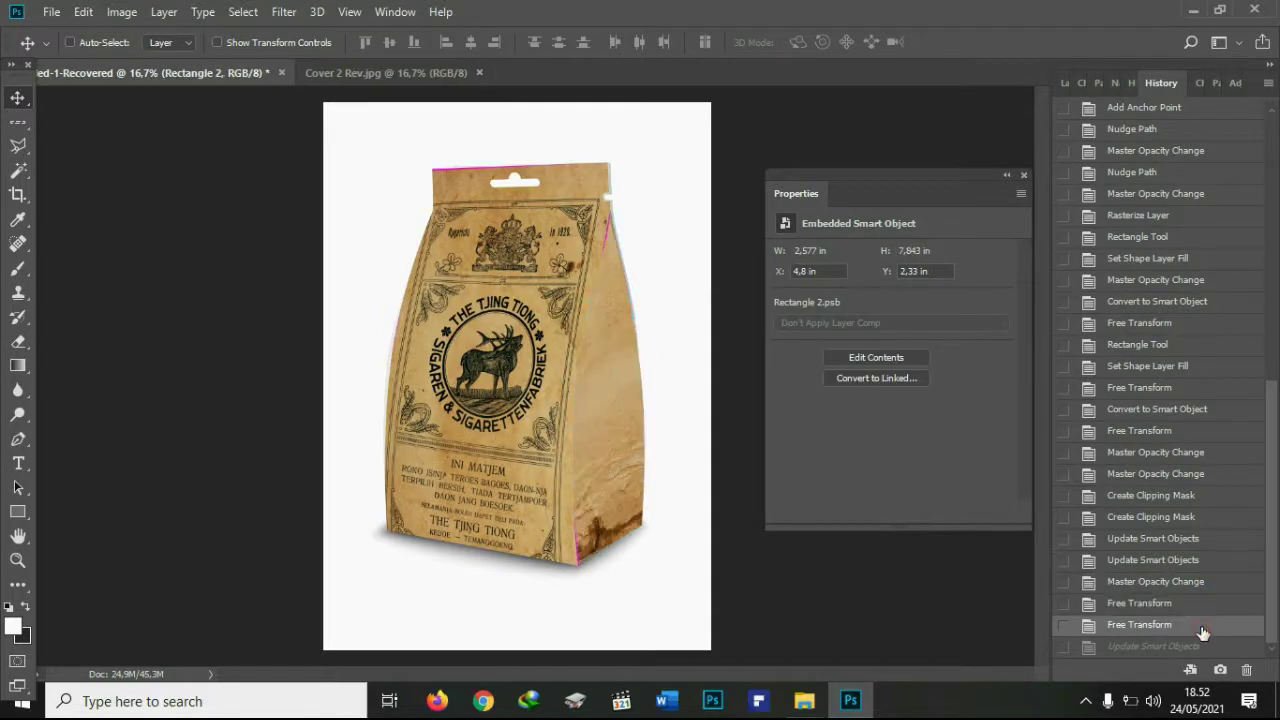
click(480, 72)
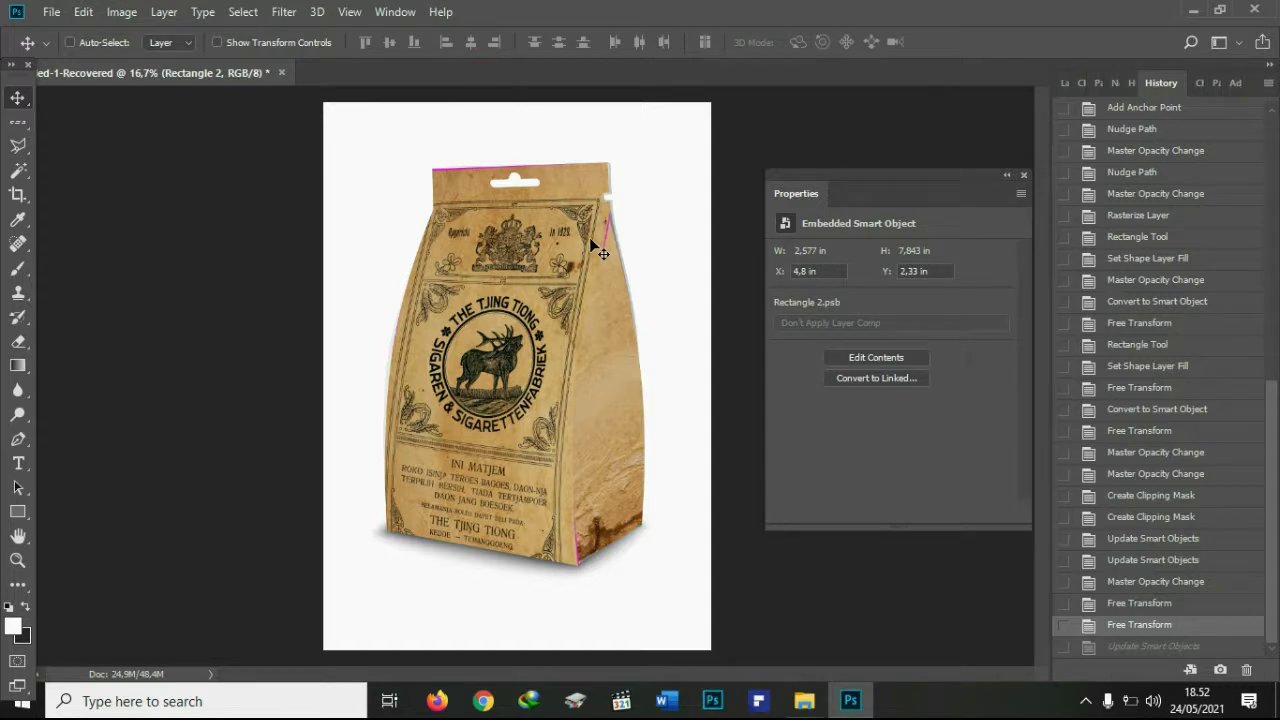
click(1066, 84)
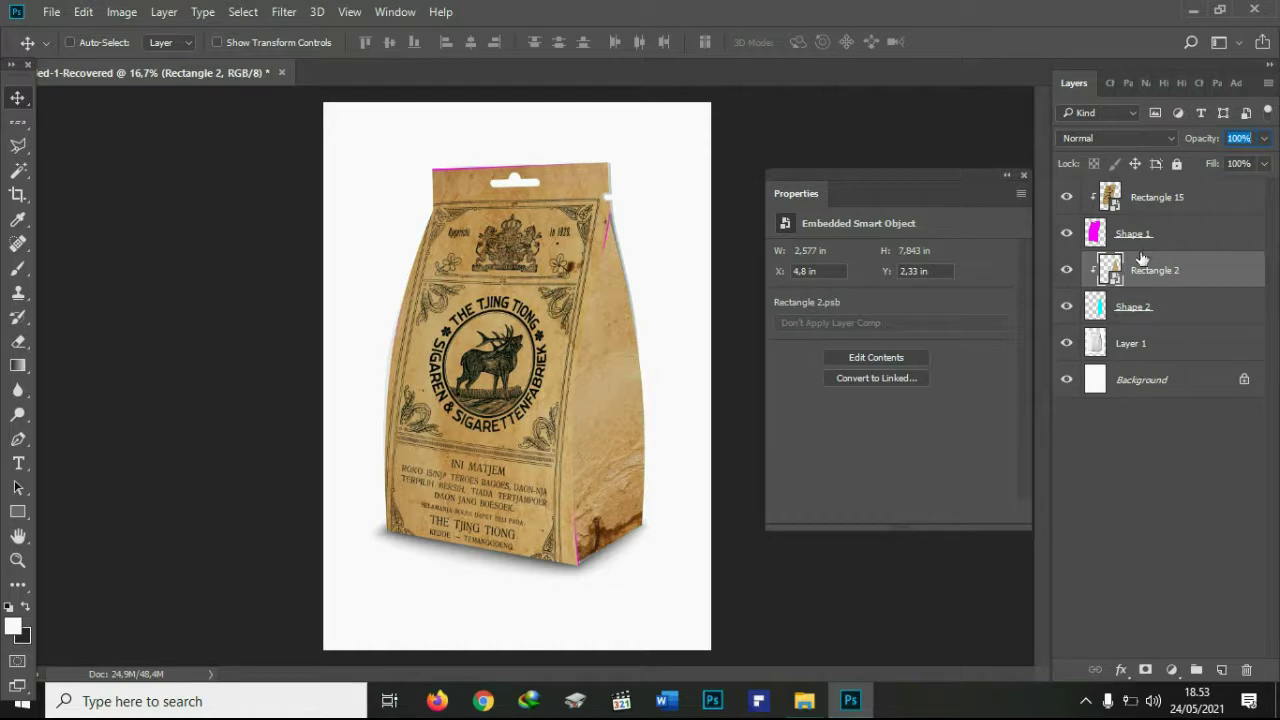
click(1086, 701)
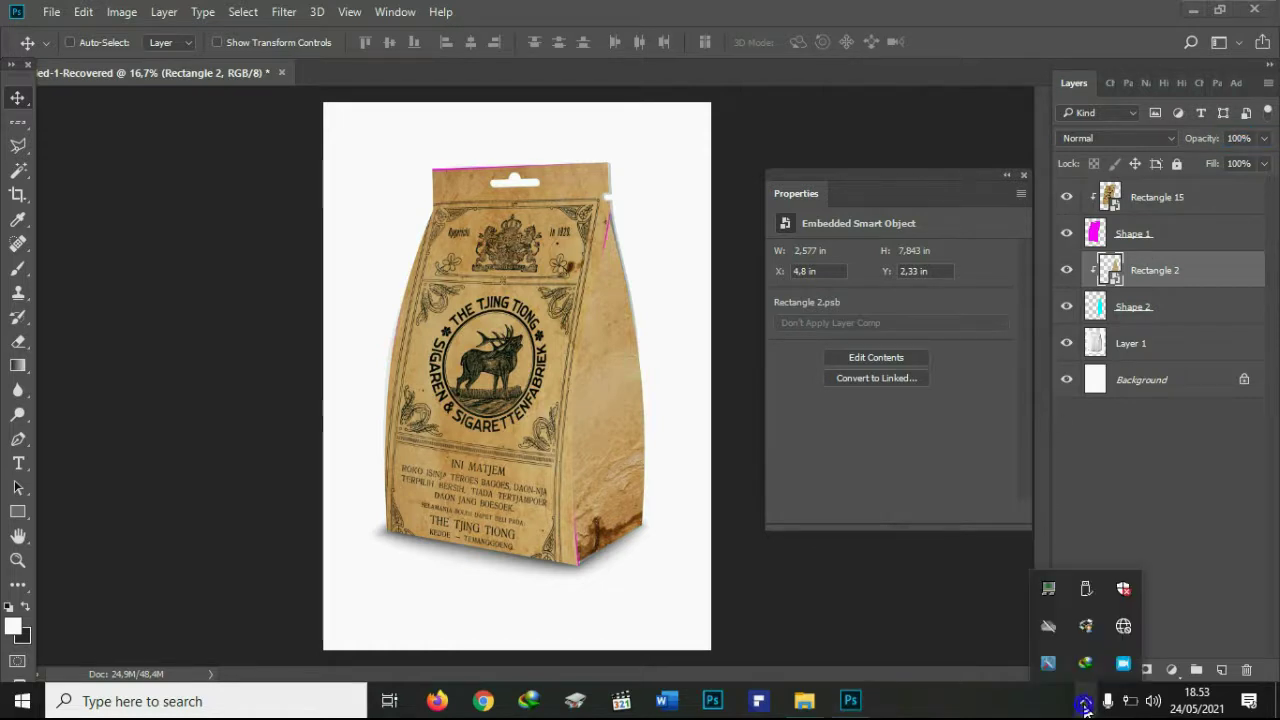
right_click(1119, 670)
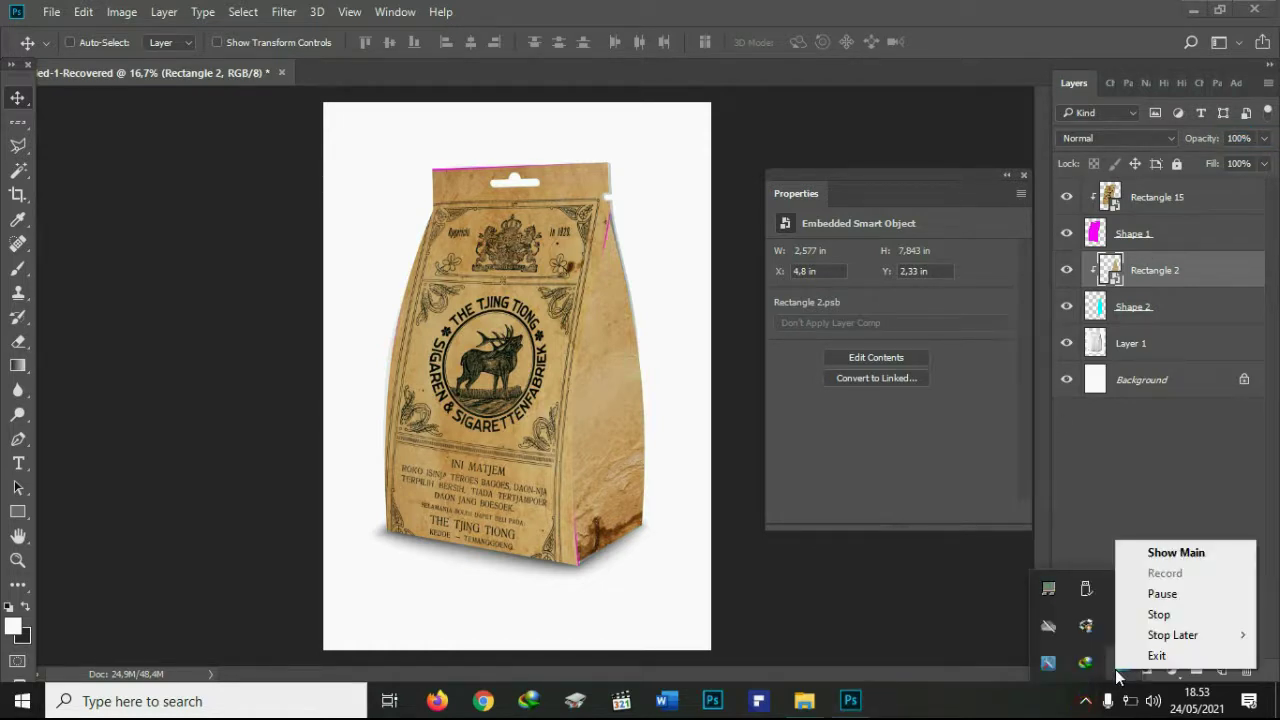
click(1159, 621)
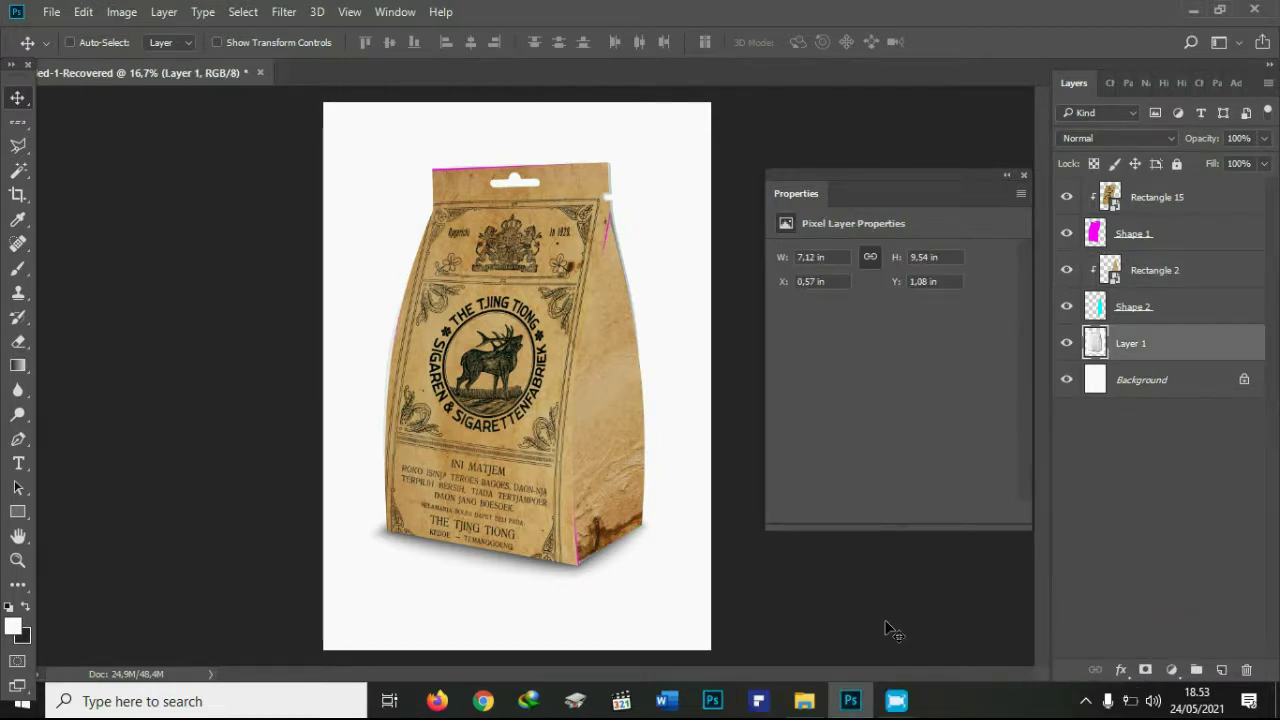
Duplicate Layer 1 and move the copy to the top of the layer stack.
right_click(1134, 341)
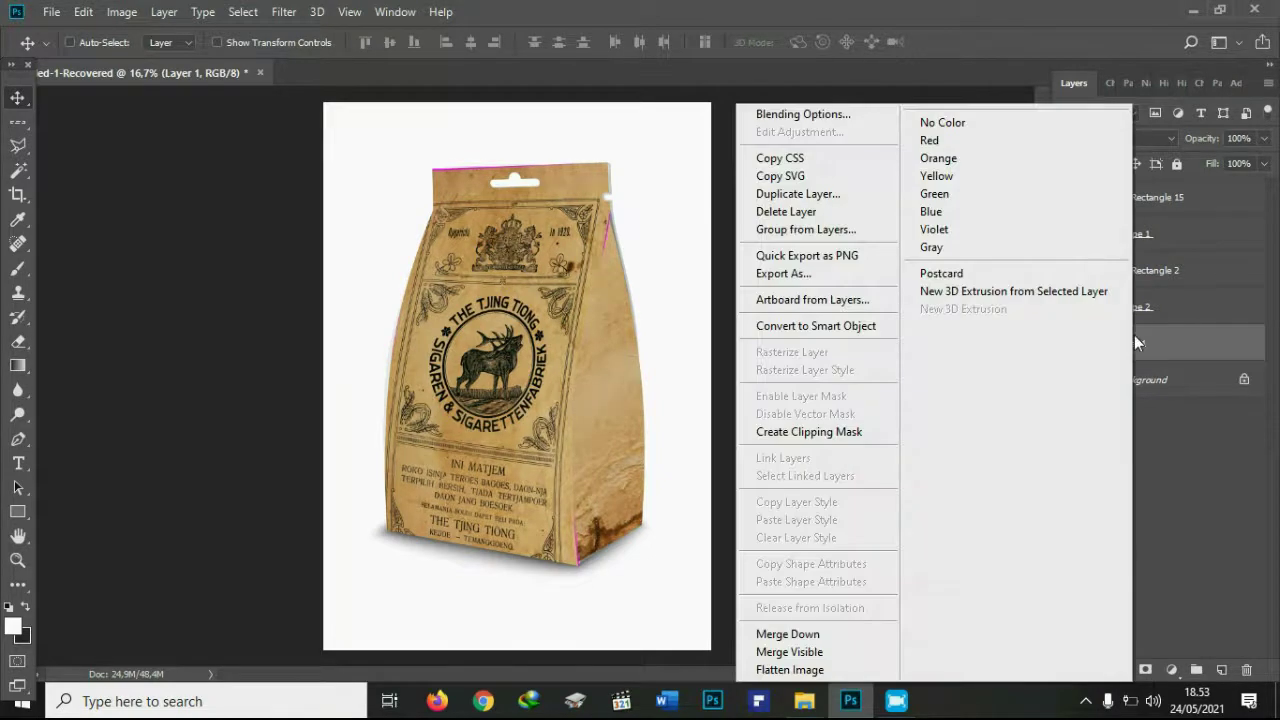
click(835, 194)
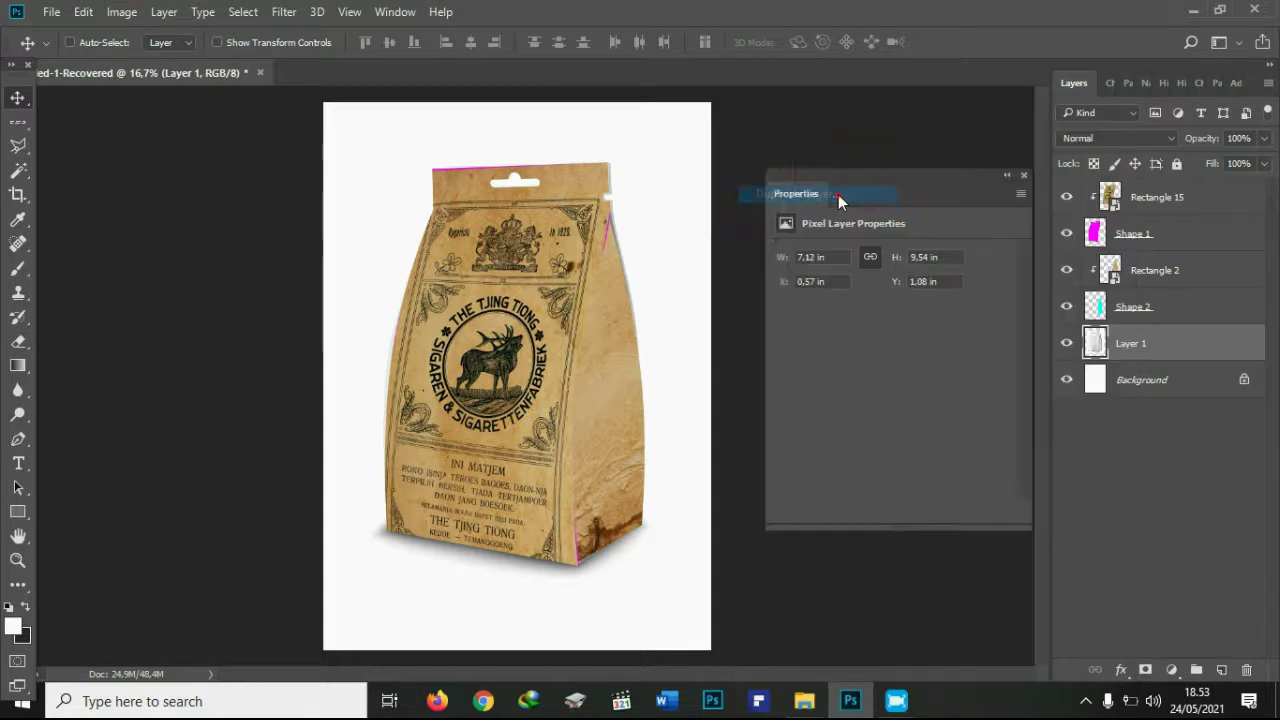
click(760, 212)
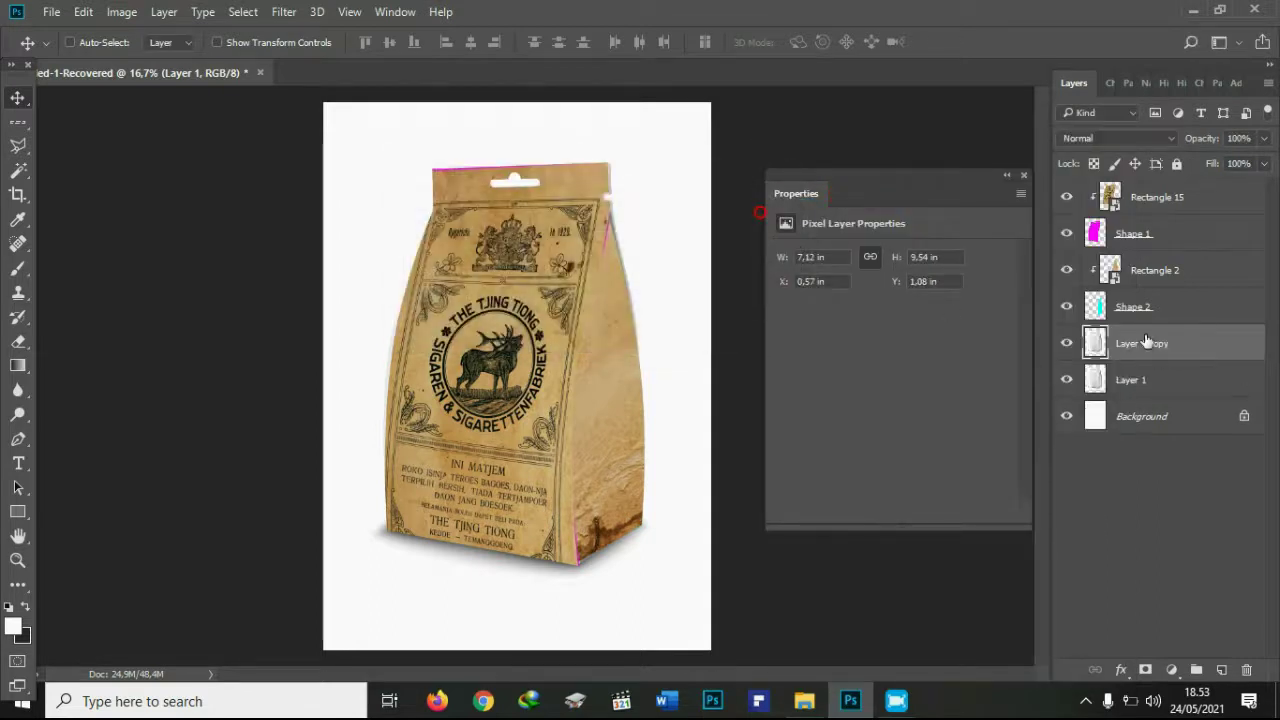
drag(1148, 308, 1152, 204)
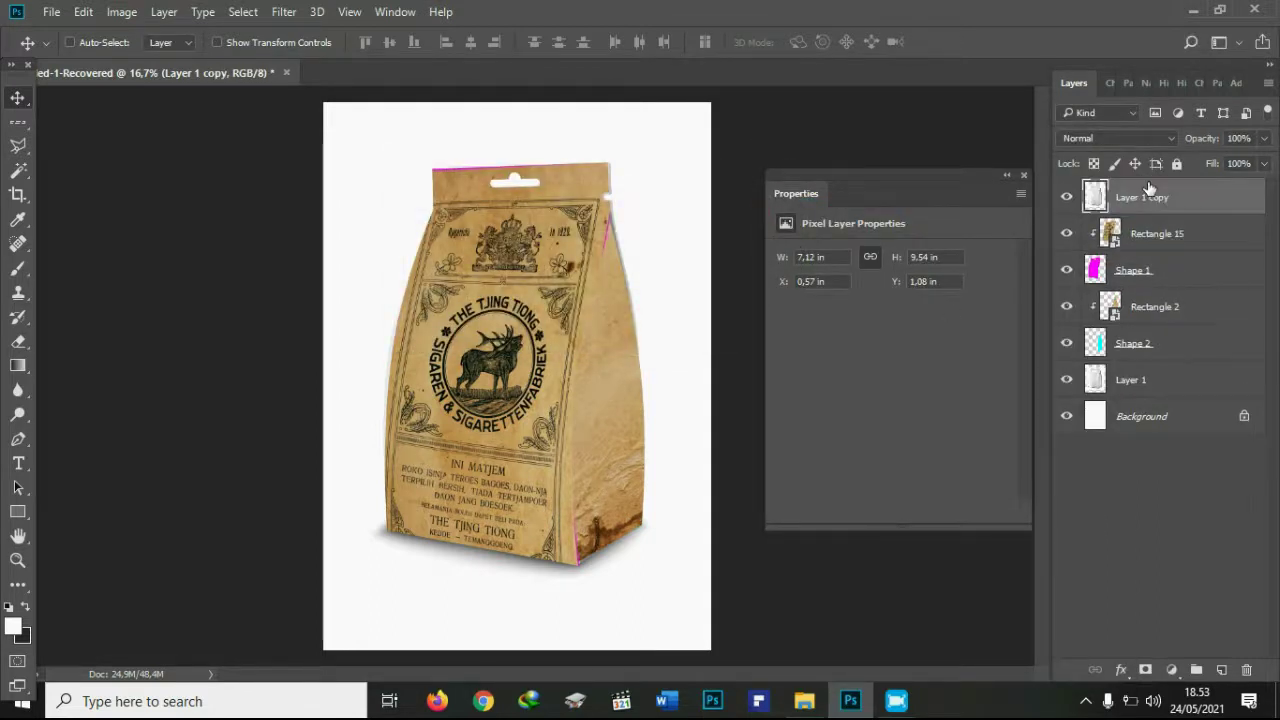
Duplicate the copy twice more to make Layer 1 copy 2 and copy 3.
right_click(1151, 201)
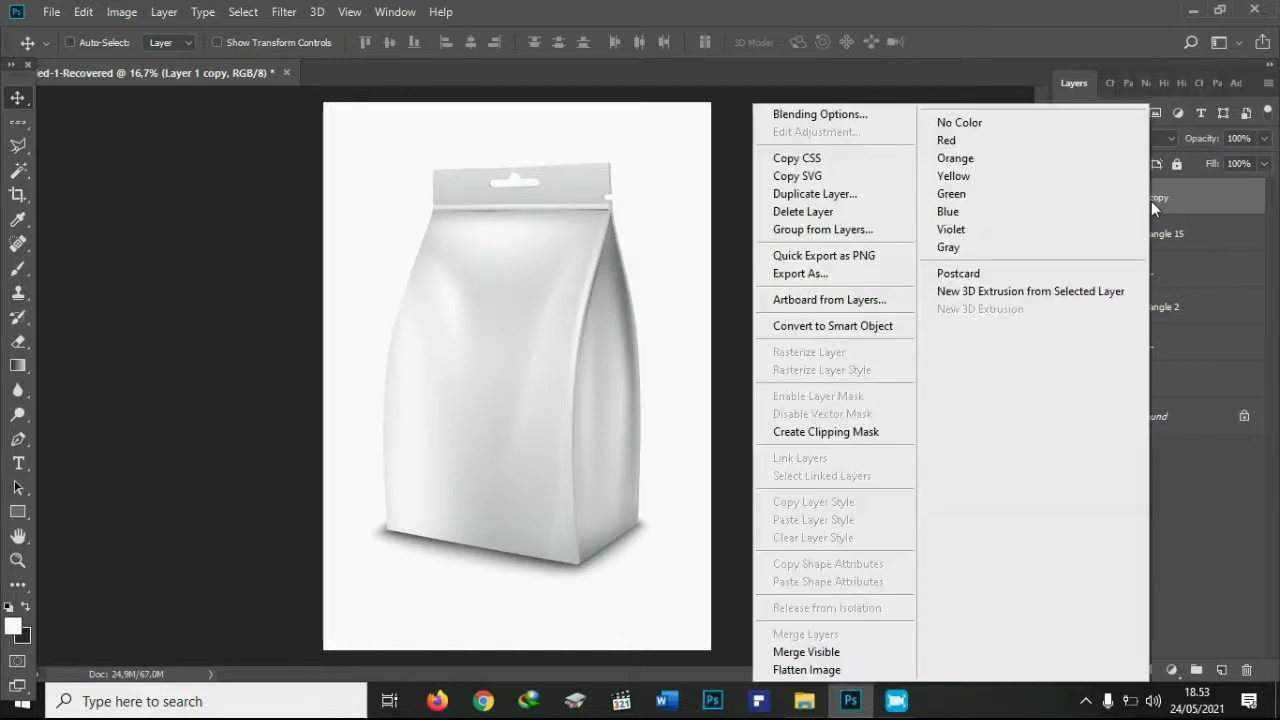
click(858, 193)
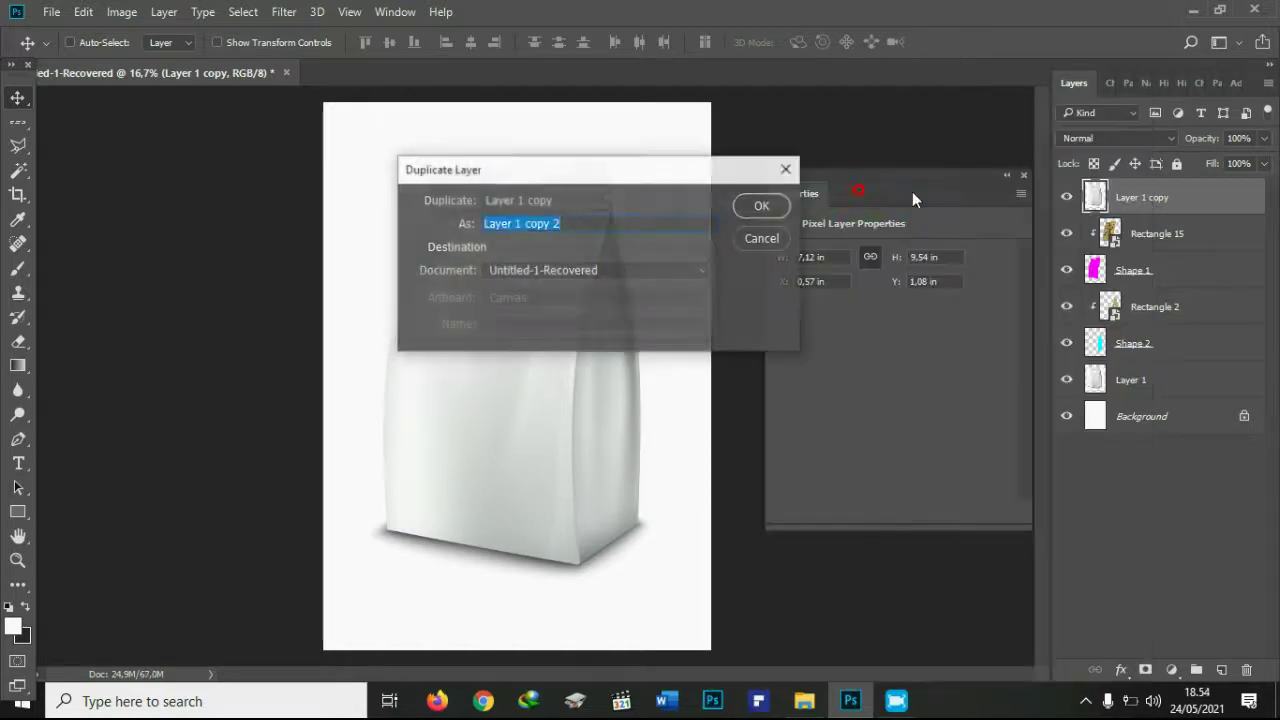
click(762, 205)
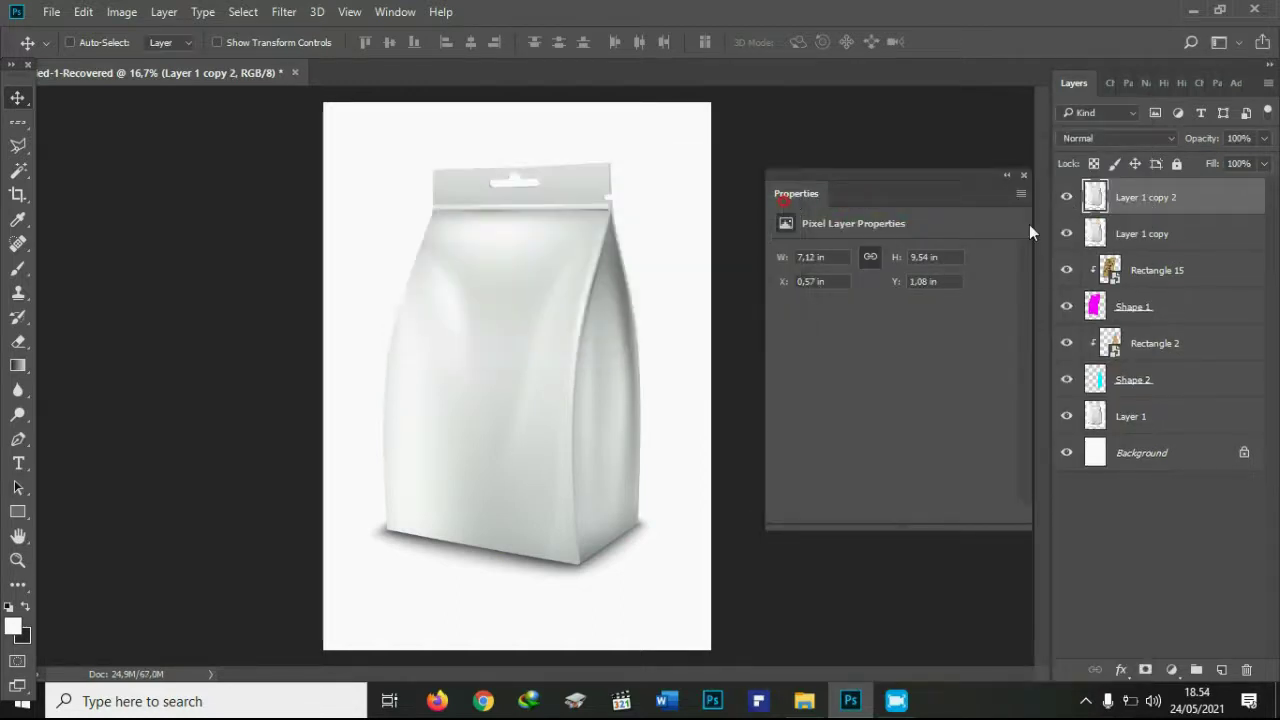
right_click(1101, 201)
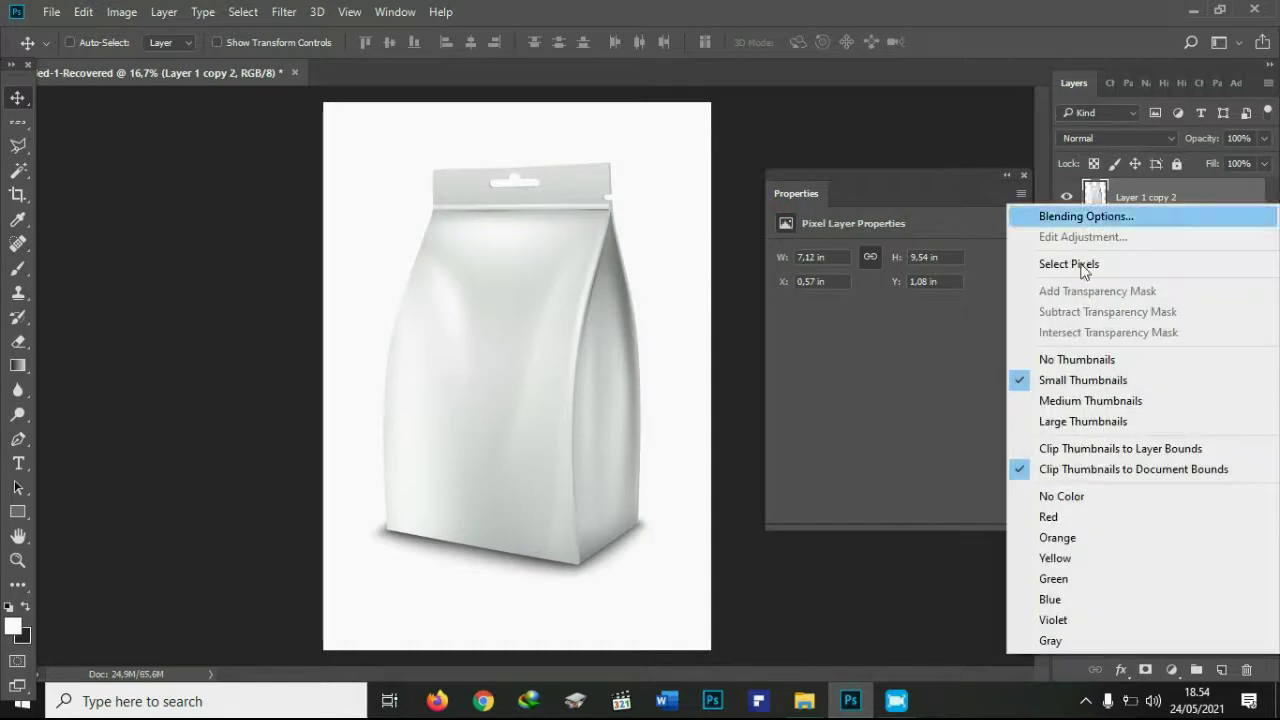
click(1150, 200)
right_click(1150, 199)
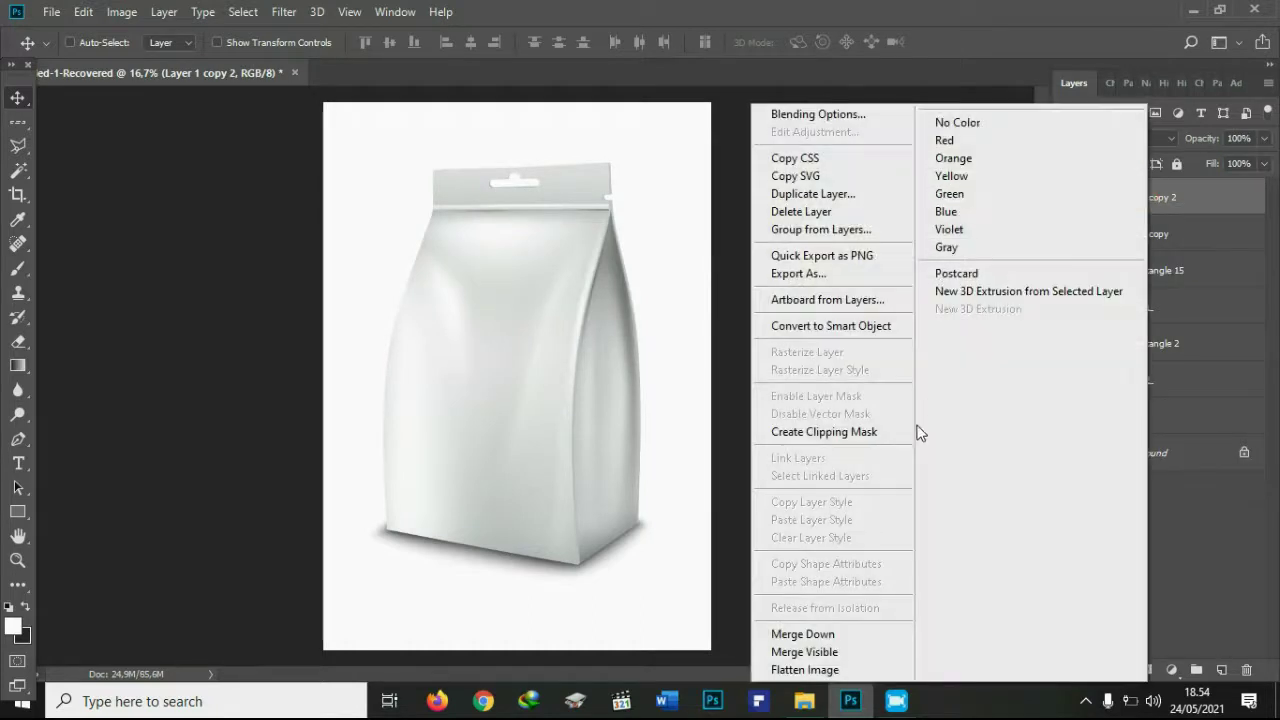
click(780, 198)
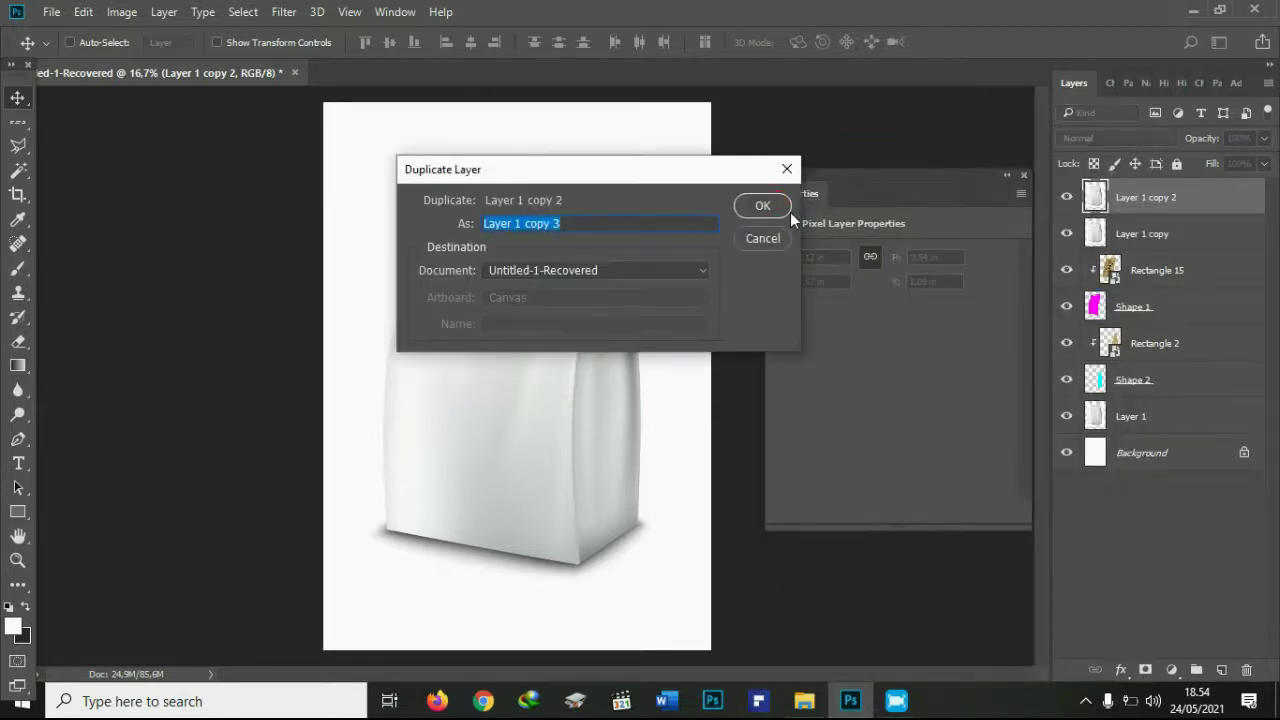
click(760, 206)
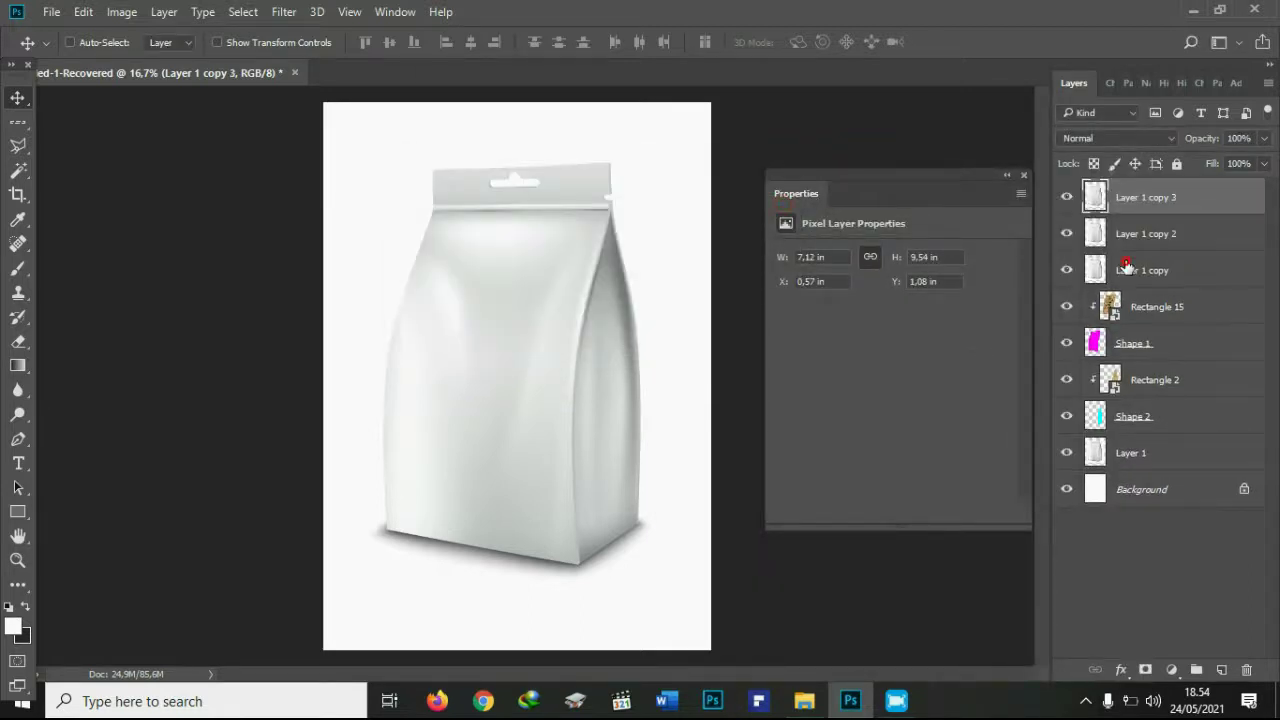
click(1126, 267)
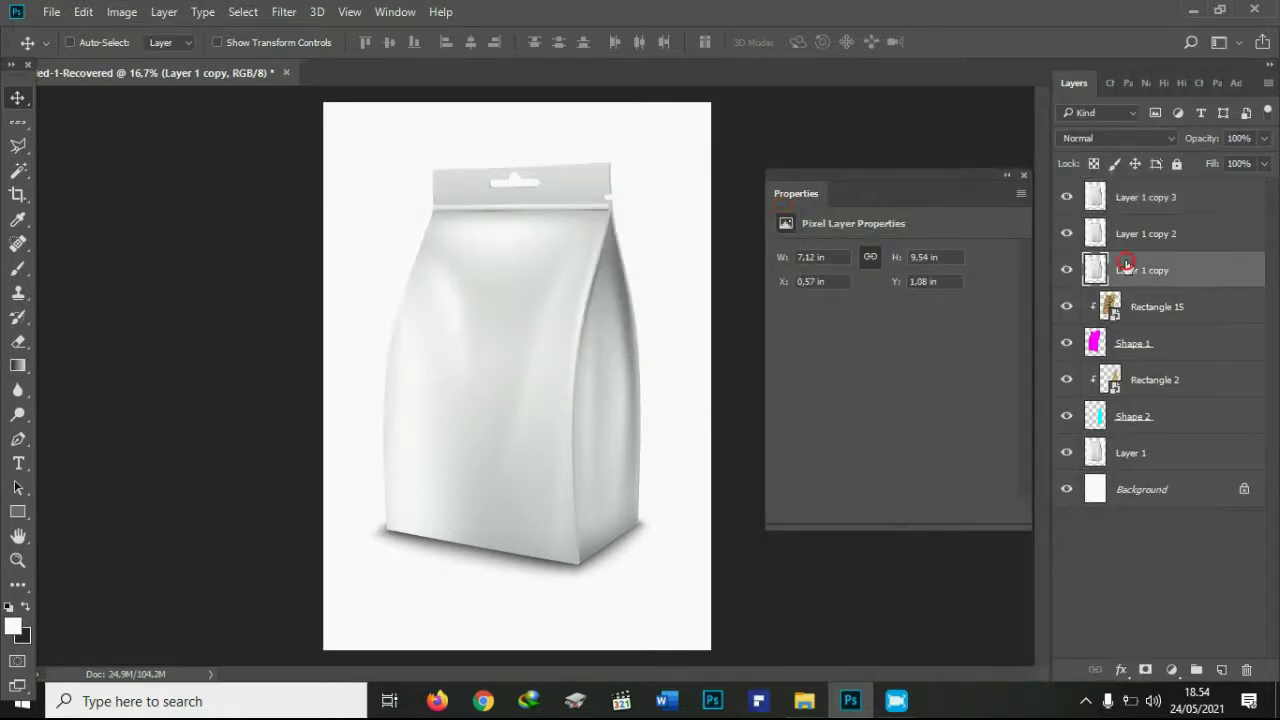
Hide Layer 1 copy 3, blend Layer 1 copy in Multiply, and keep copy 2 visible.
click(1067, 199)
click(1067, 234)
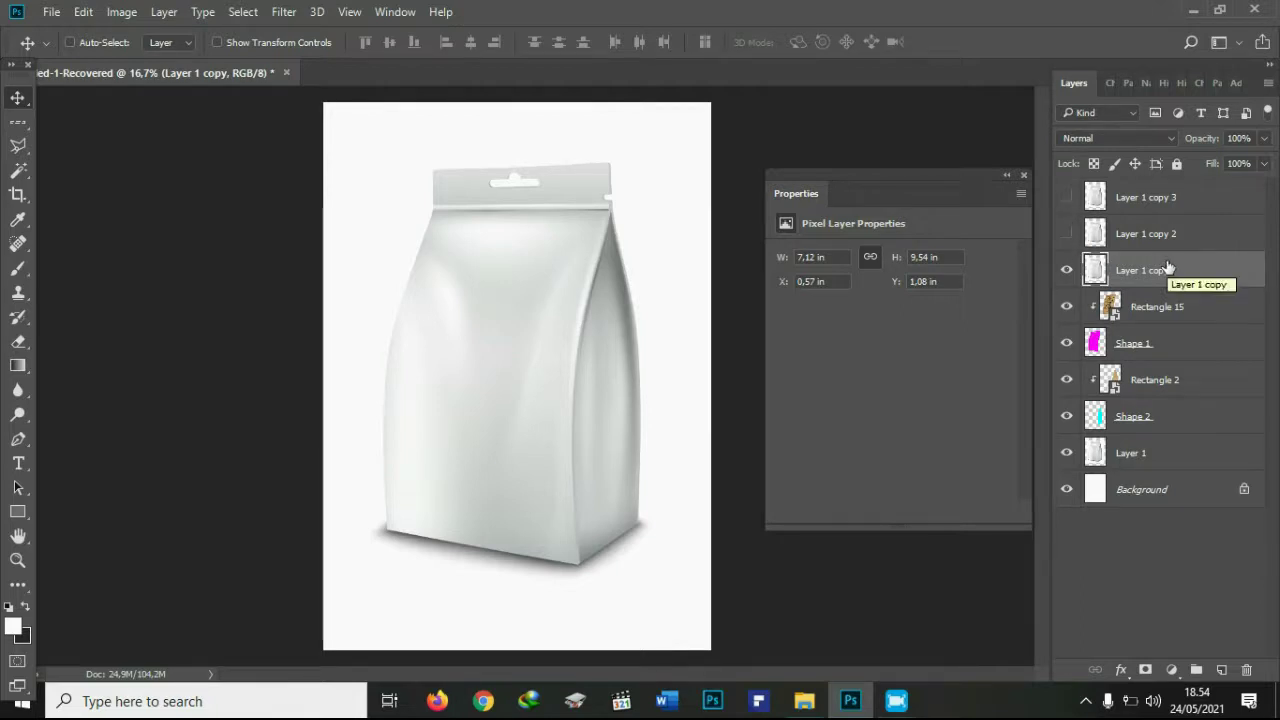
click(1165, 139)
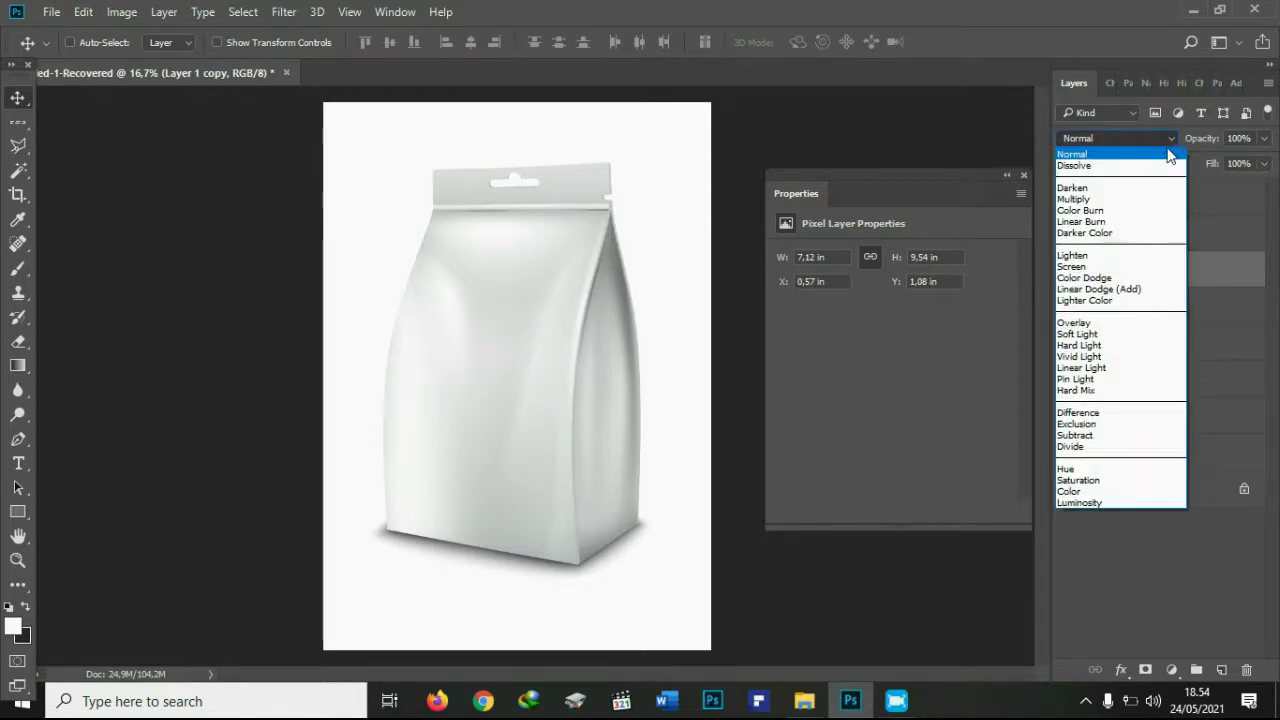
click(1133, 201)
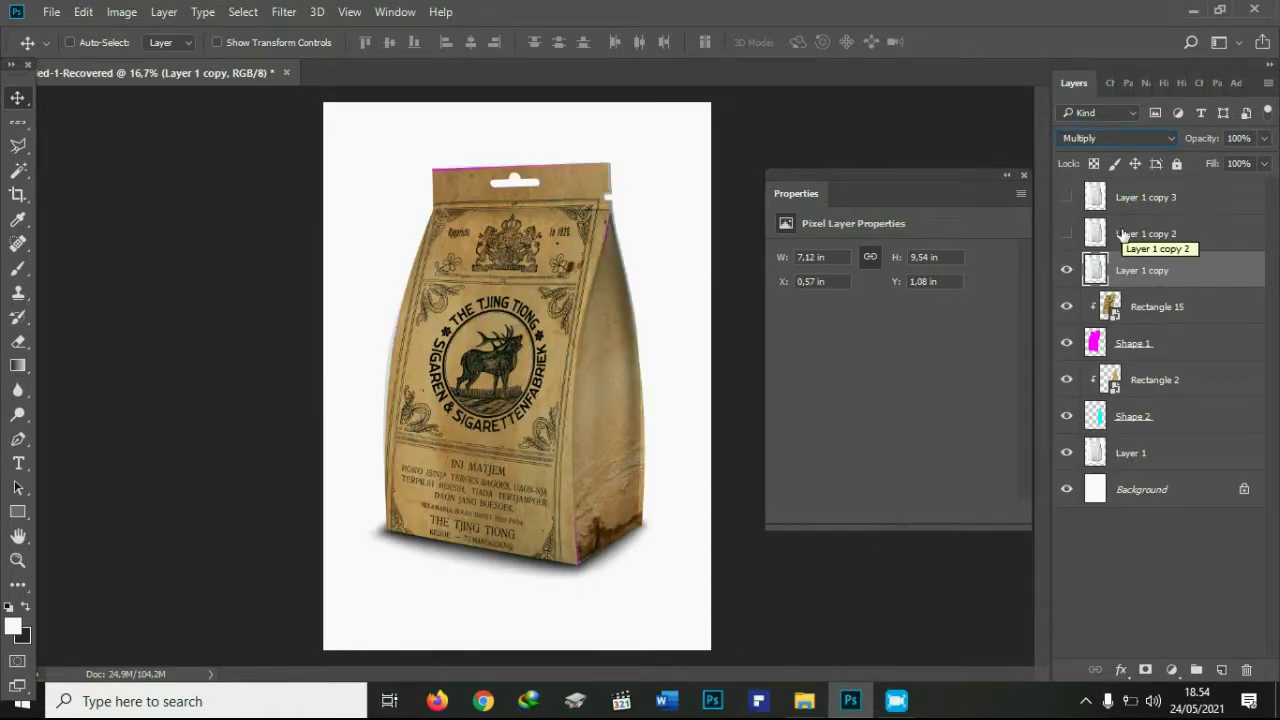
click(1124, 234)
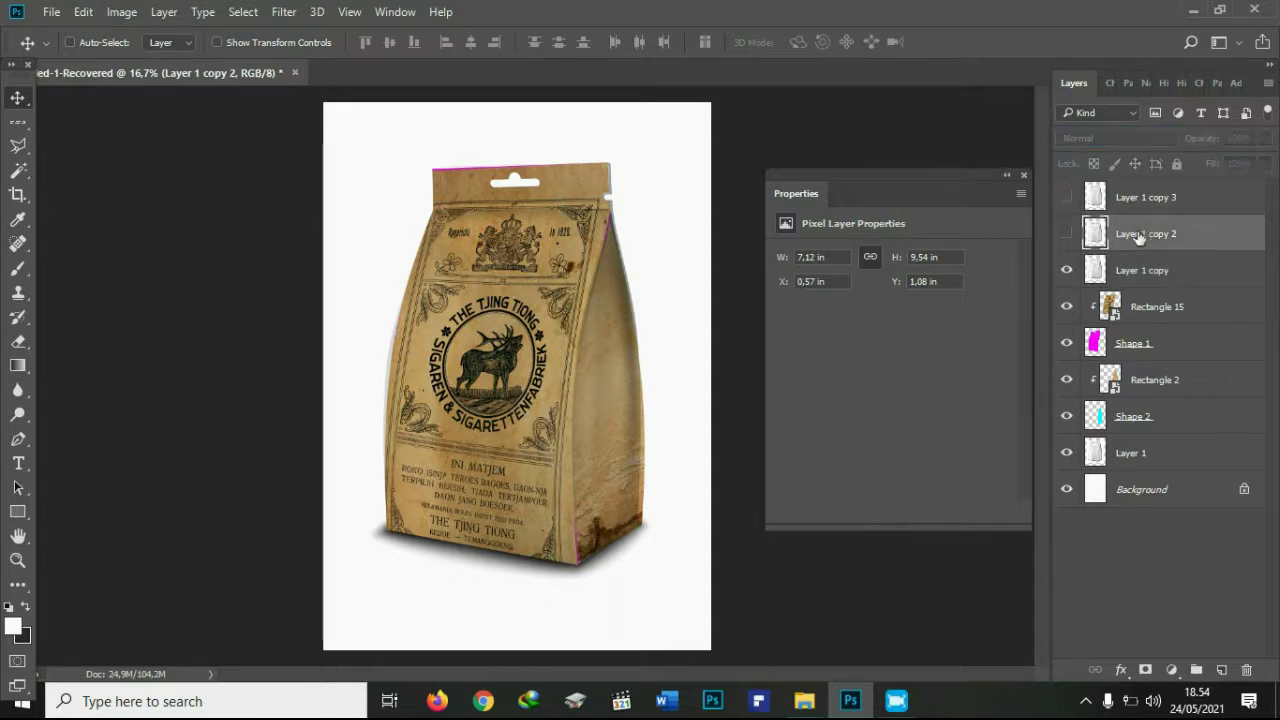
click(1066, 234)
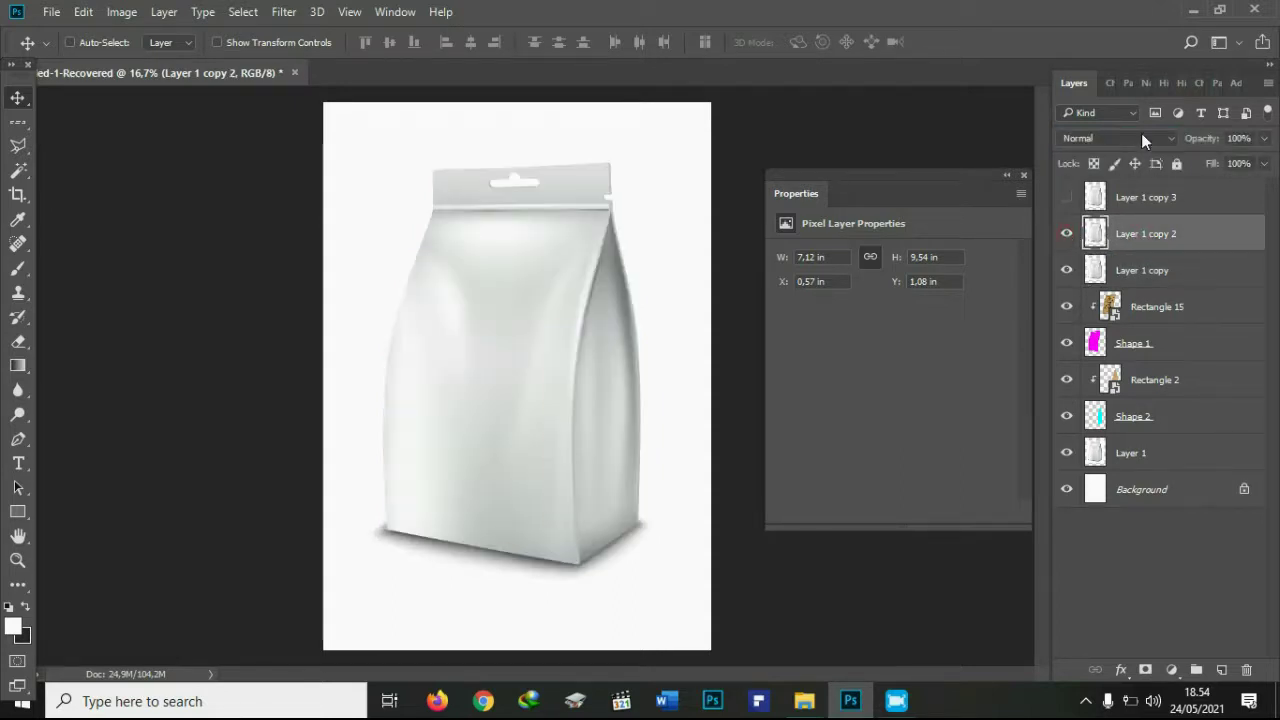
Set Layer 1 copy 2 to Linear Burn and raise its Levels midtone to 3,16.
click(1141, 137)
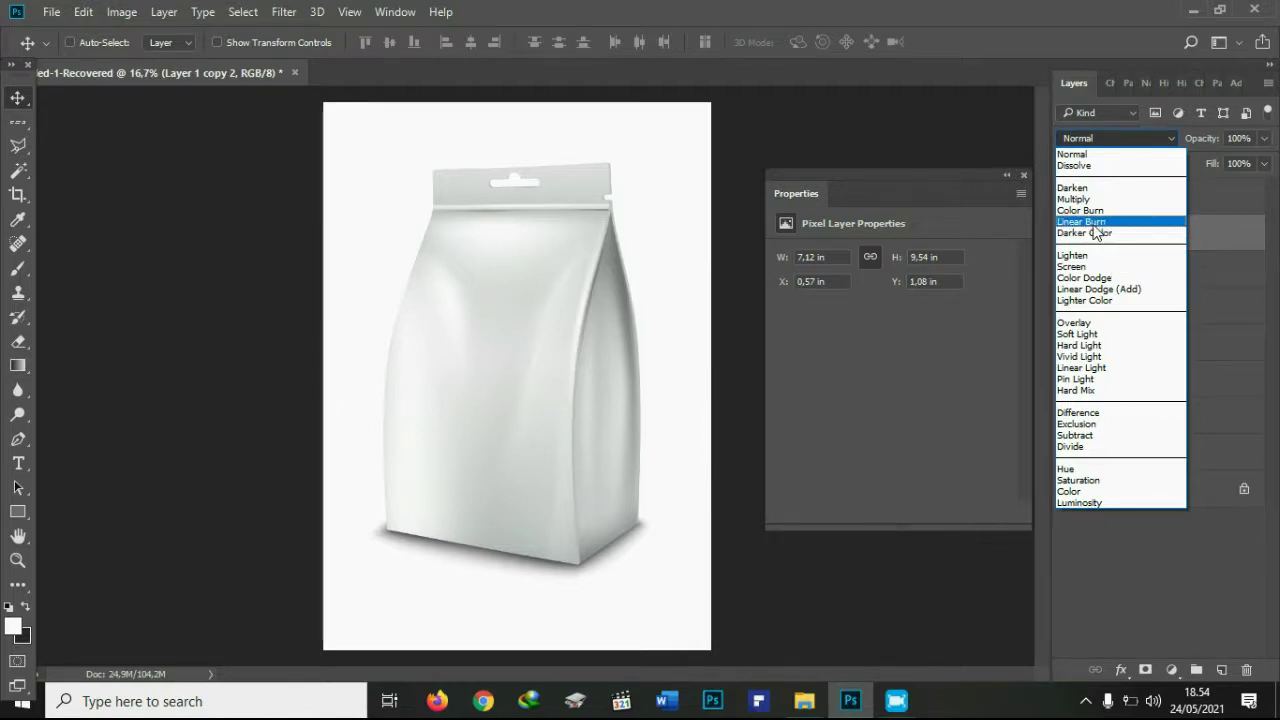
click(1094, 224)
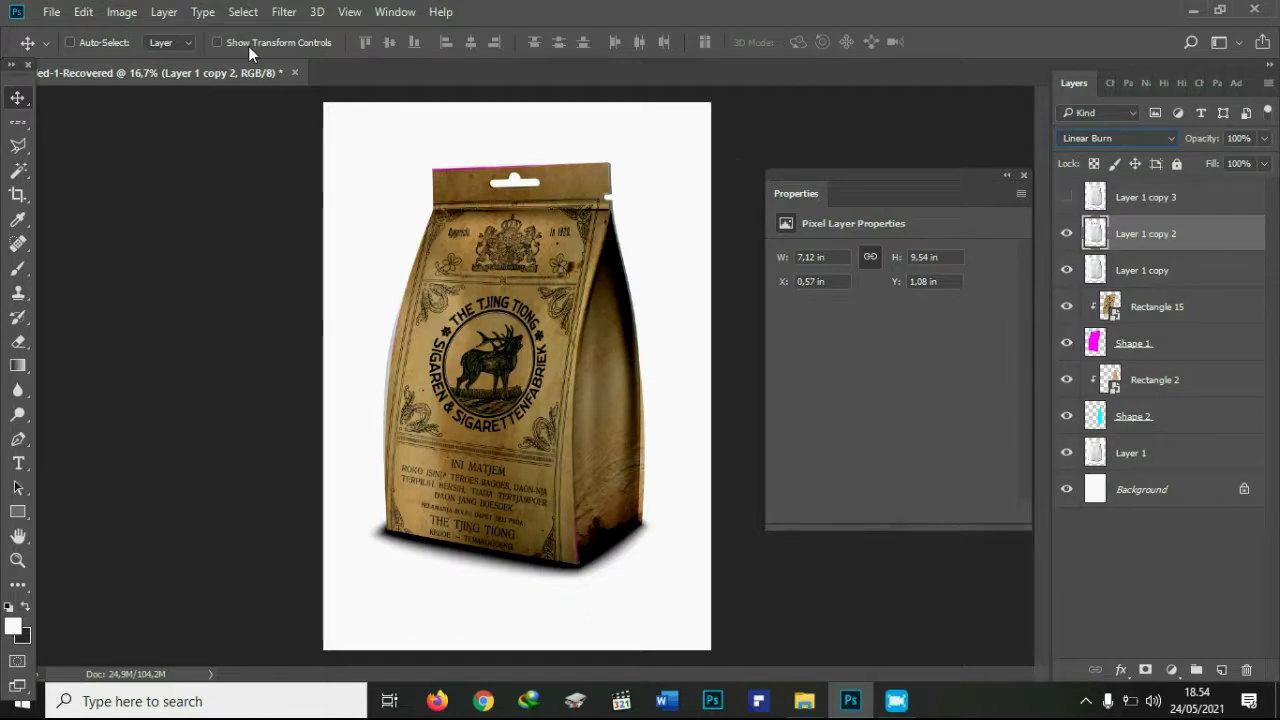
click(122, 12)
click(135, 57)
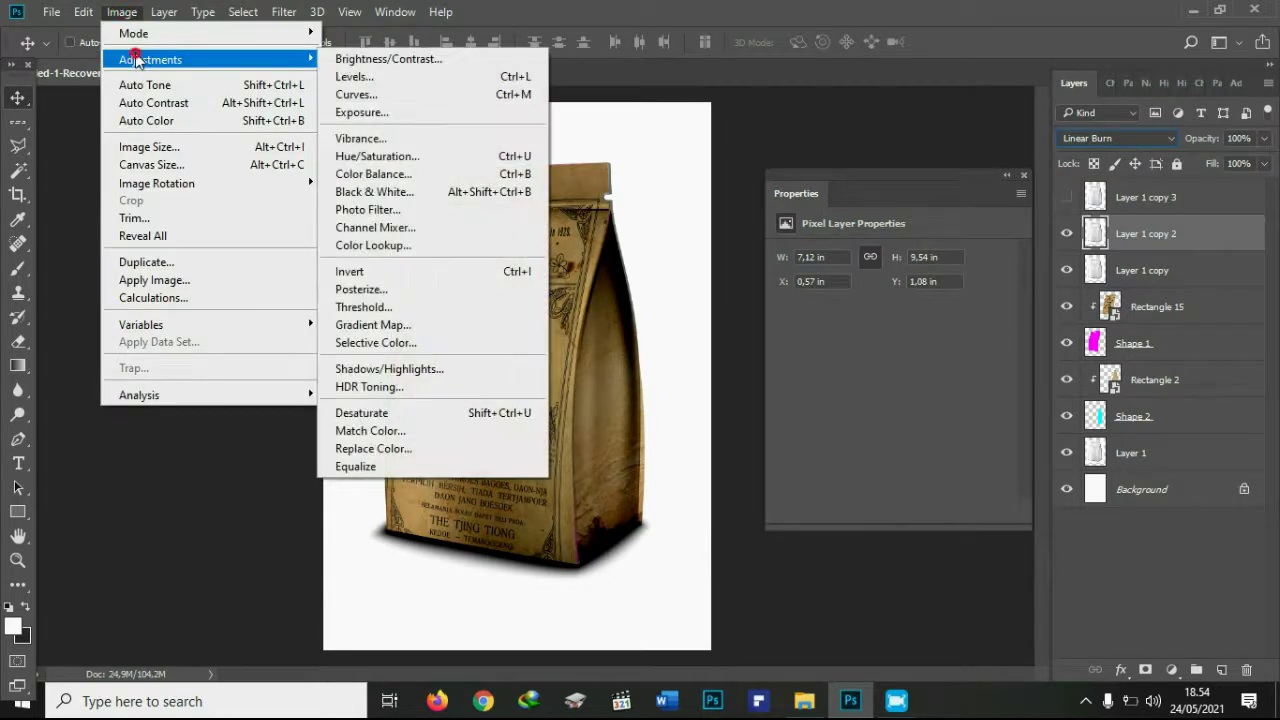
click(352, 77)
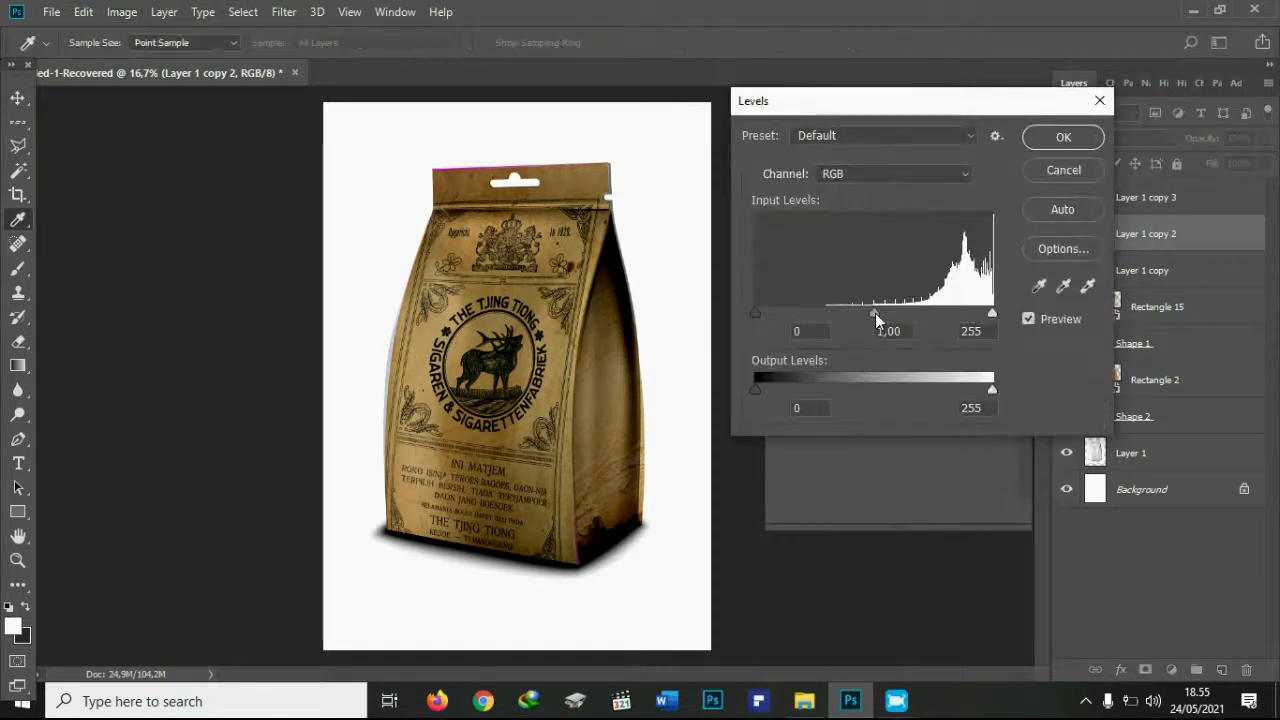
mouse_move(874, 313)
mouse_down()
mouse_move(899, 313)
mouse_move(857, 313)
mouse_up()
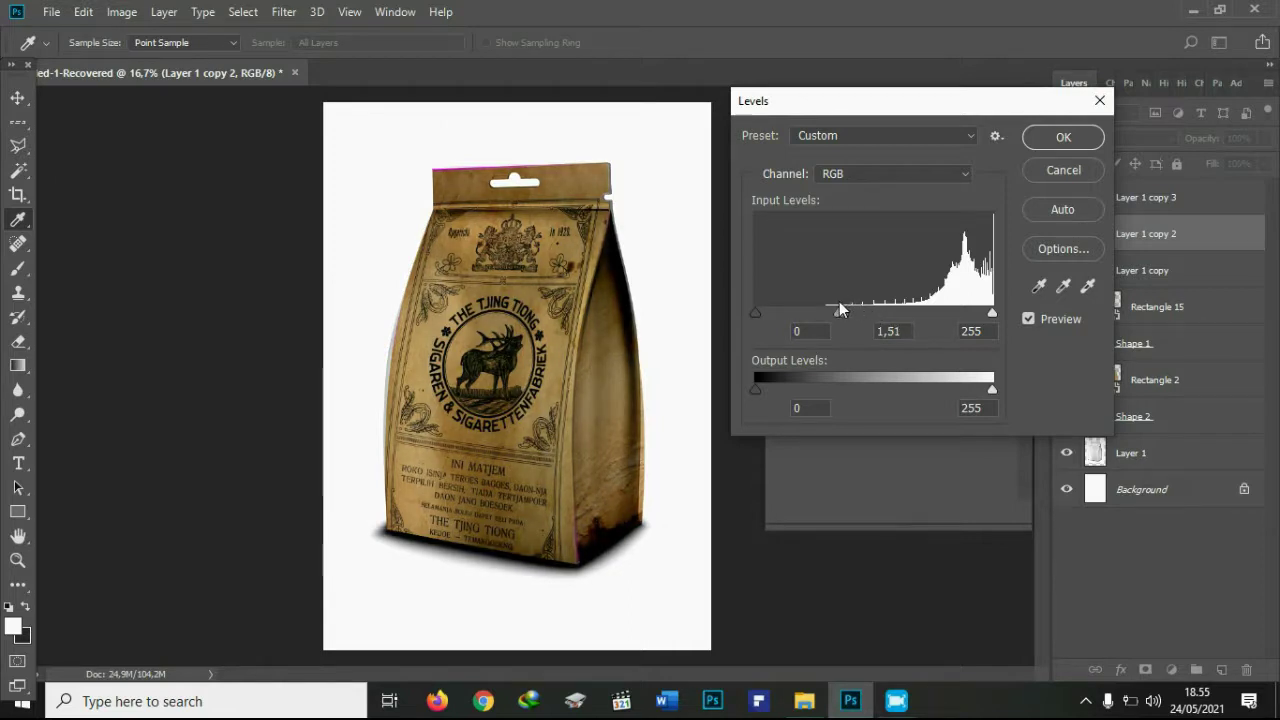
mouse_move(856, 313)
mouse_down()
mouse_move(746, 313)
mouse_move(782, 313)
mouse_up()
click(1061, 137)
key(v)
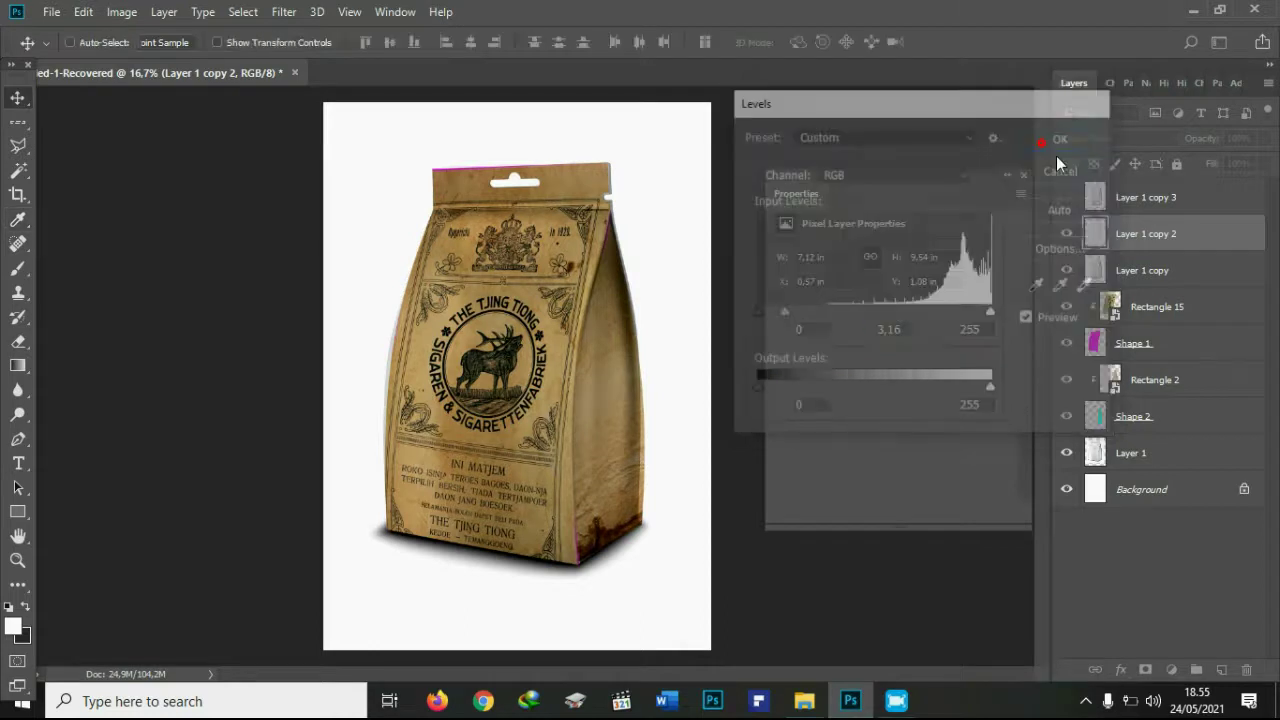
click(1130, 199)
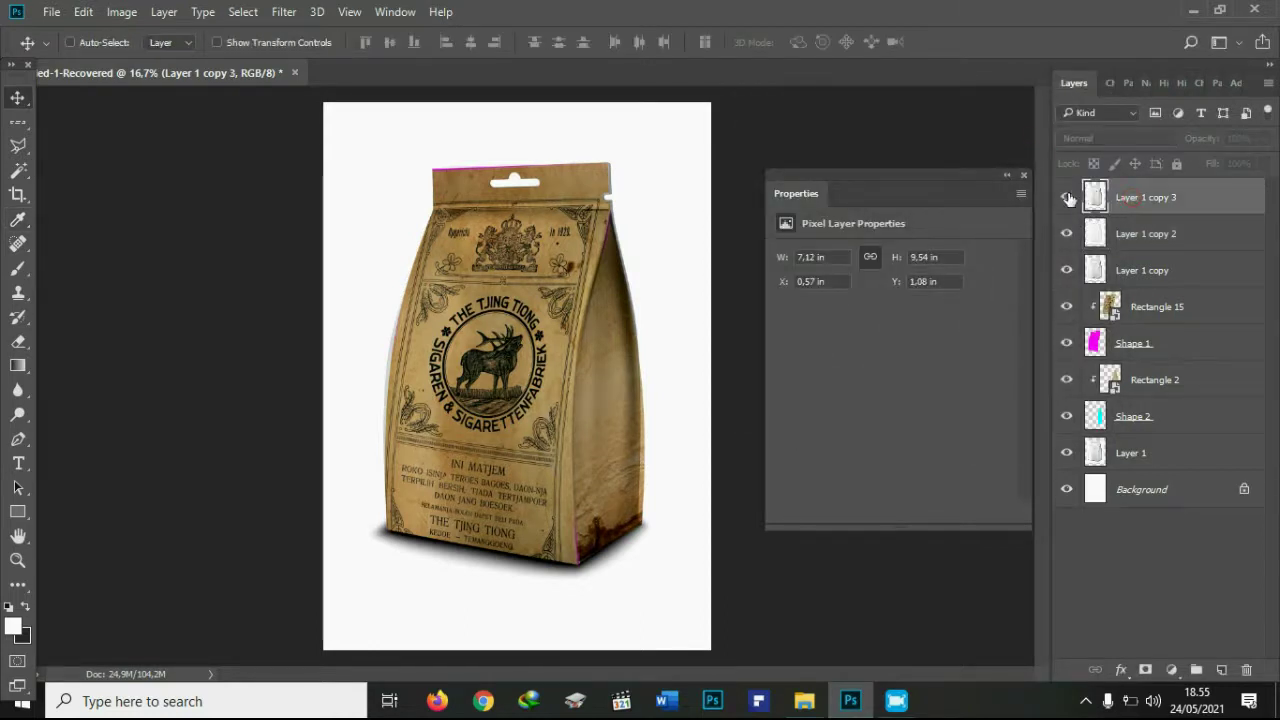
Show Layer 1 copy 3, blend it in Soft Light, and set its Levels midtone to 0,34.
click(1066, 197)
click(1137, 137)
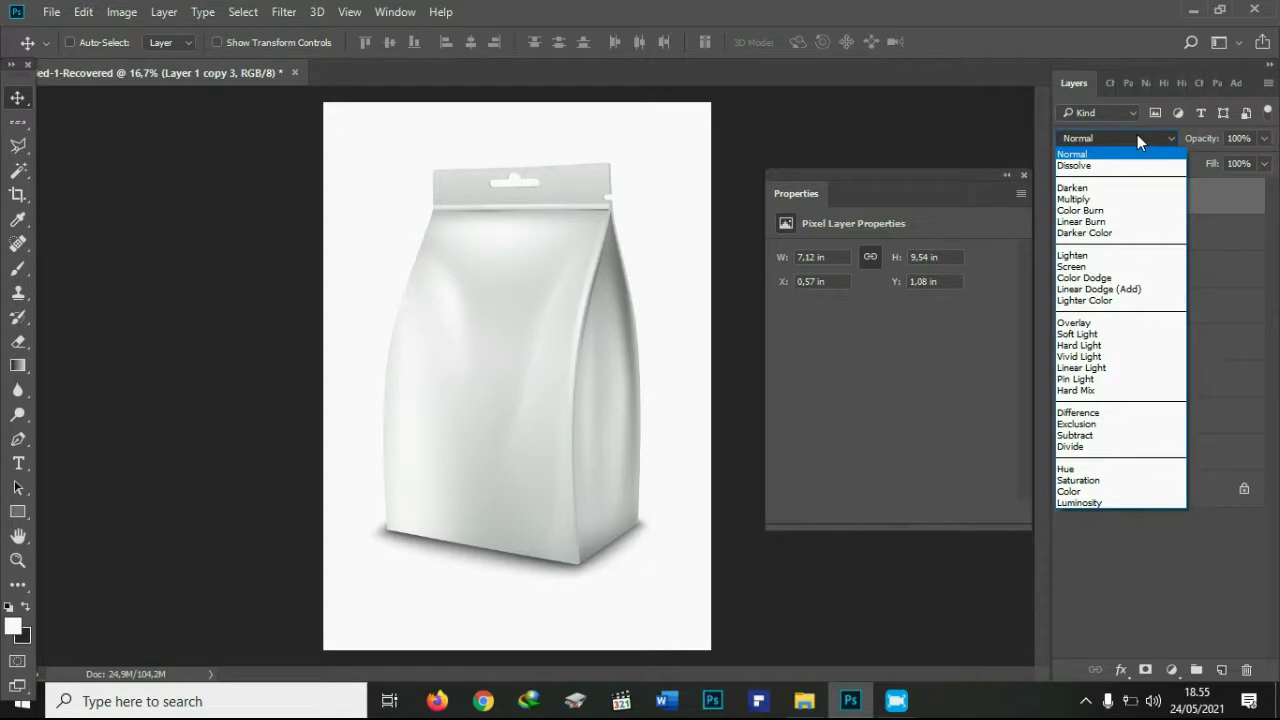
click(1087, 334)
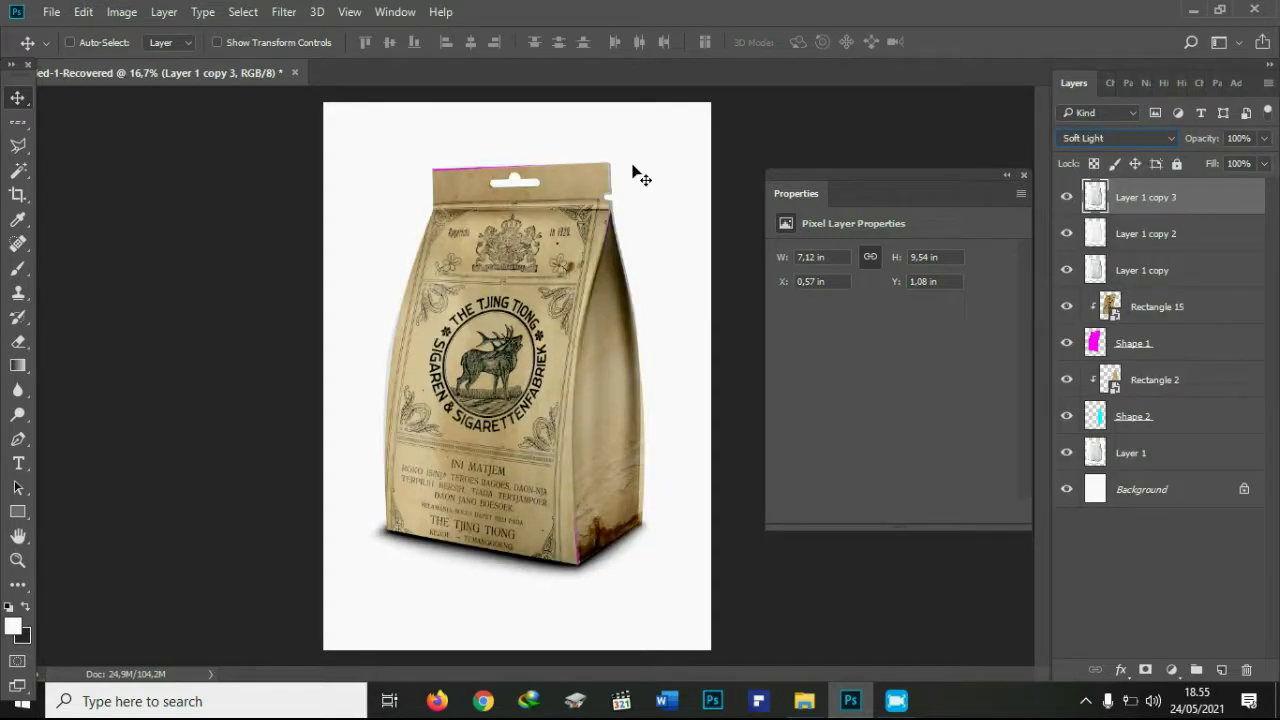
click(134, 13)
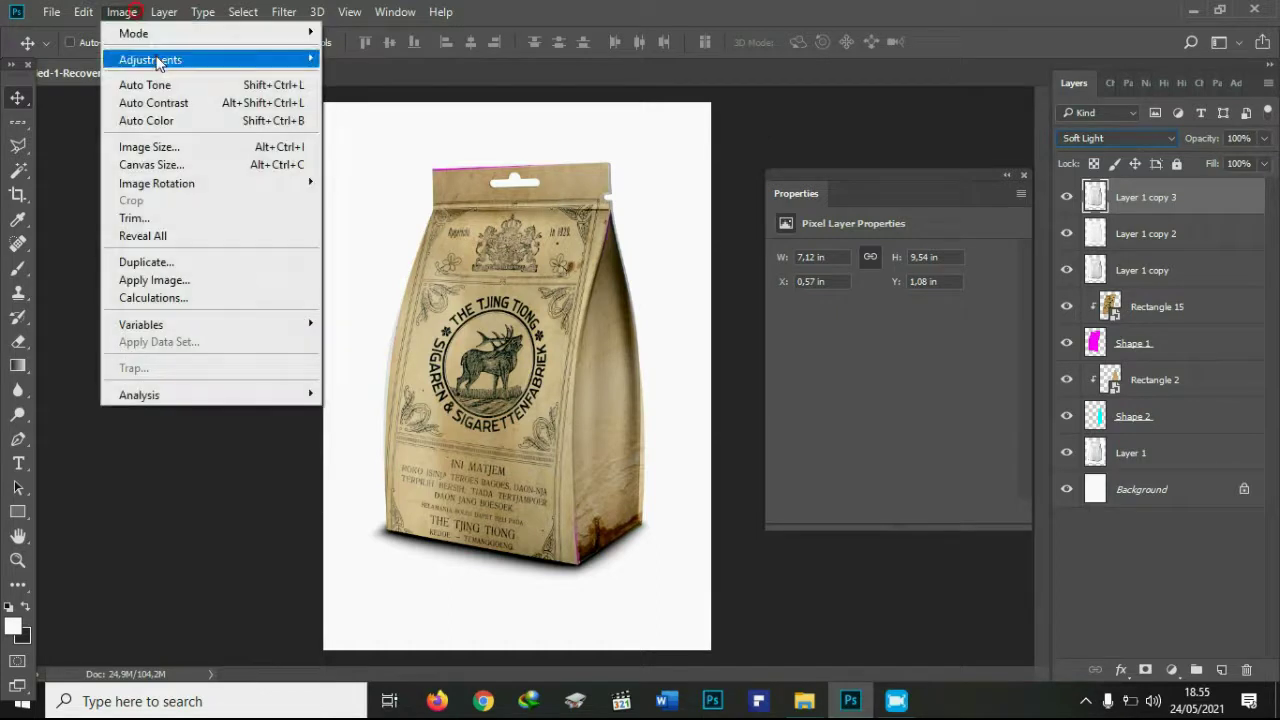
mouse_move(150, 59)
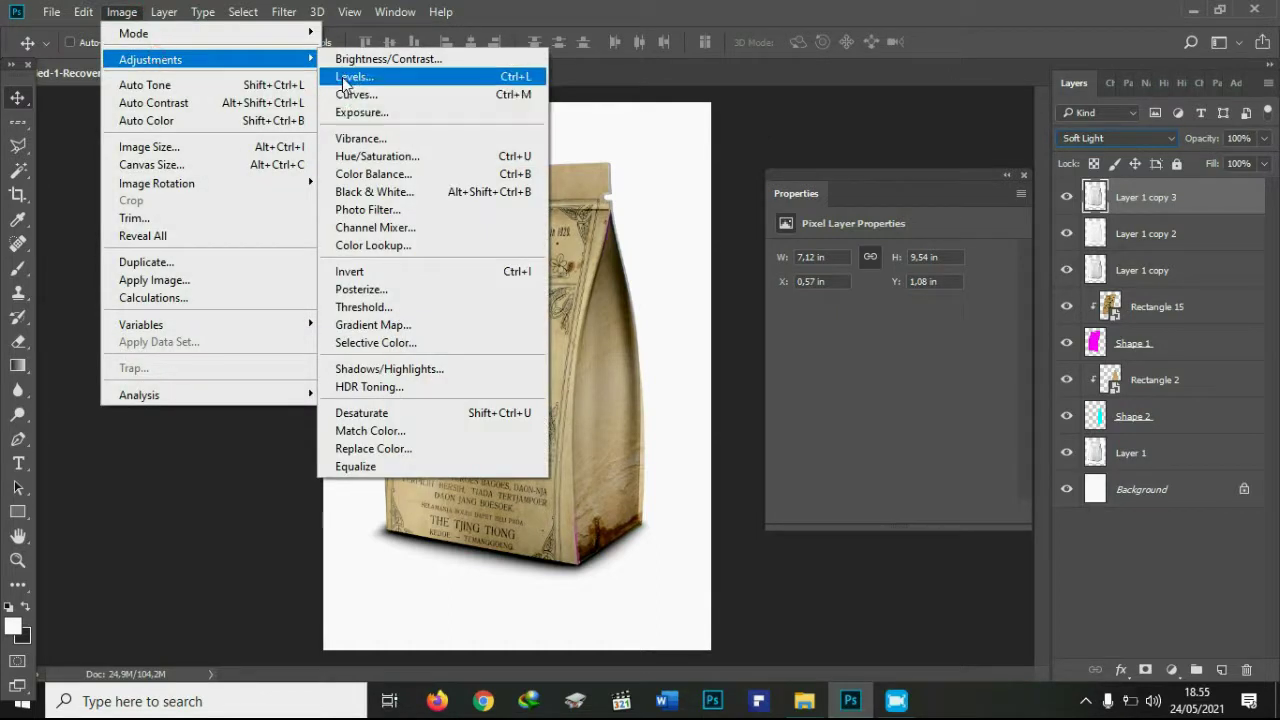
click(350, 77)
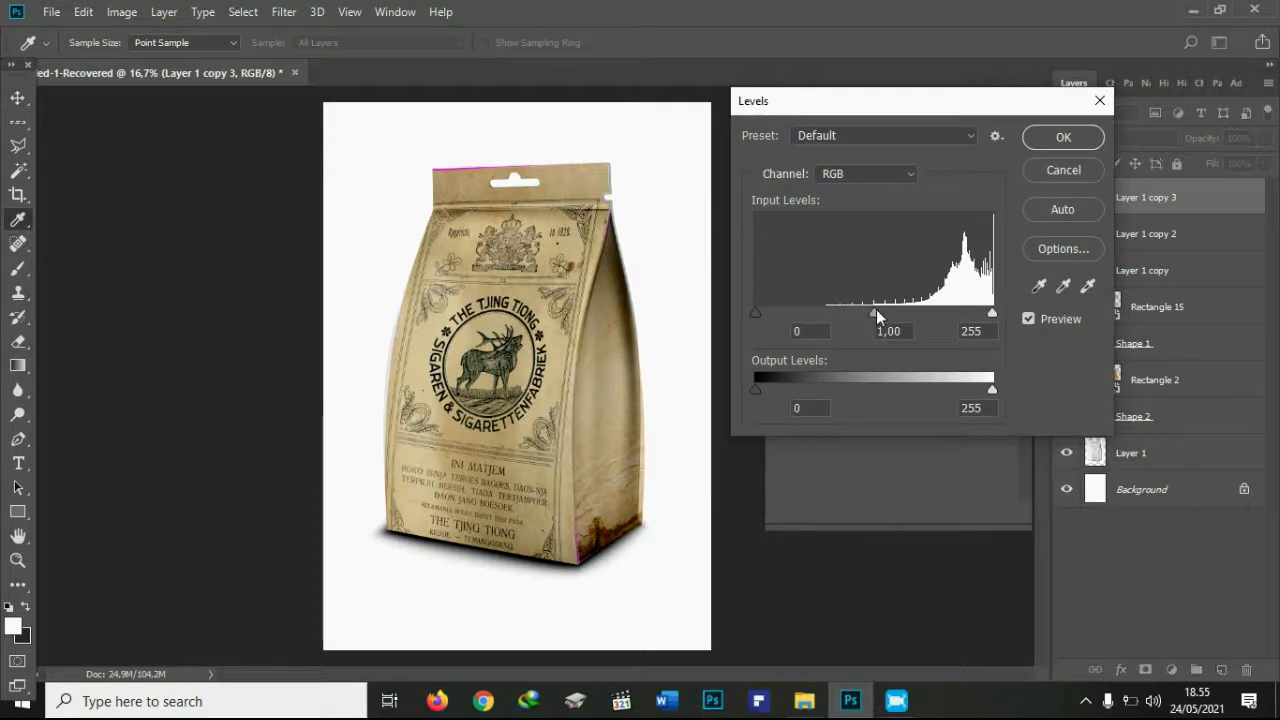
mouse_move(876, 315)
mouse_down()
mouse_move(990, 316)
mouse_move(942, 309)
mouse_up()
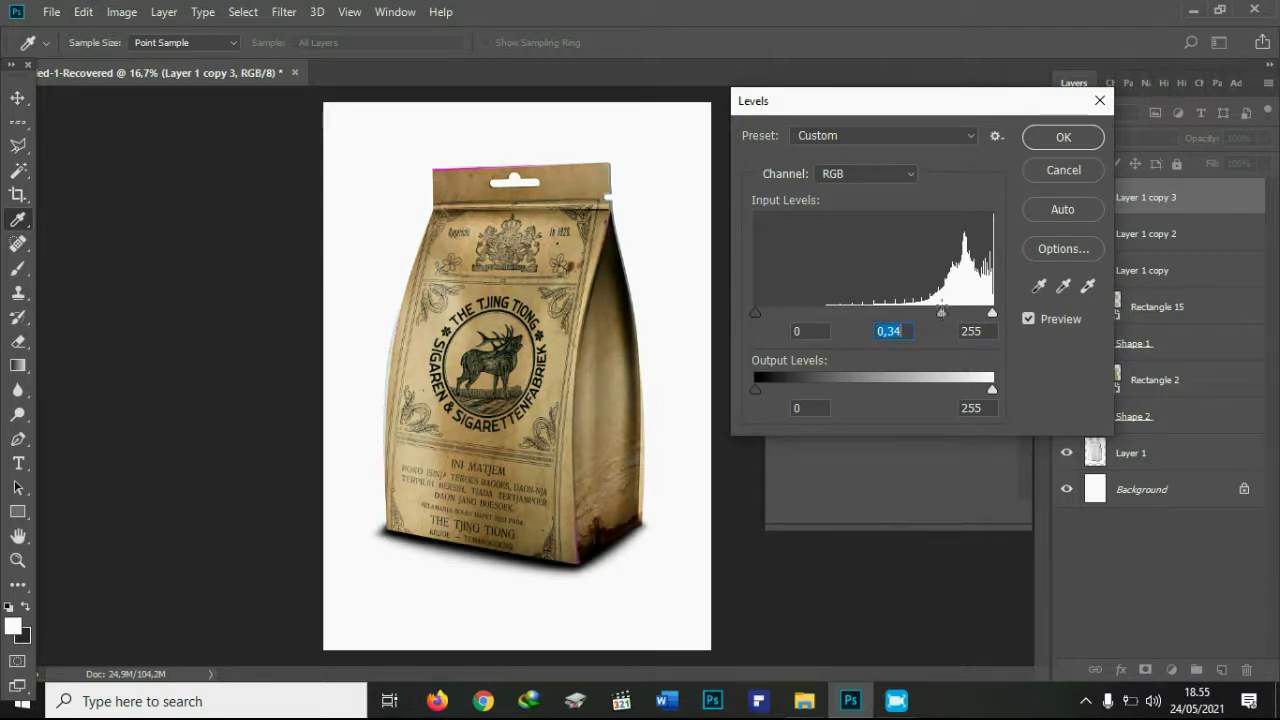
click(1043, 137)
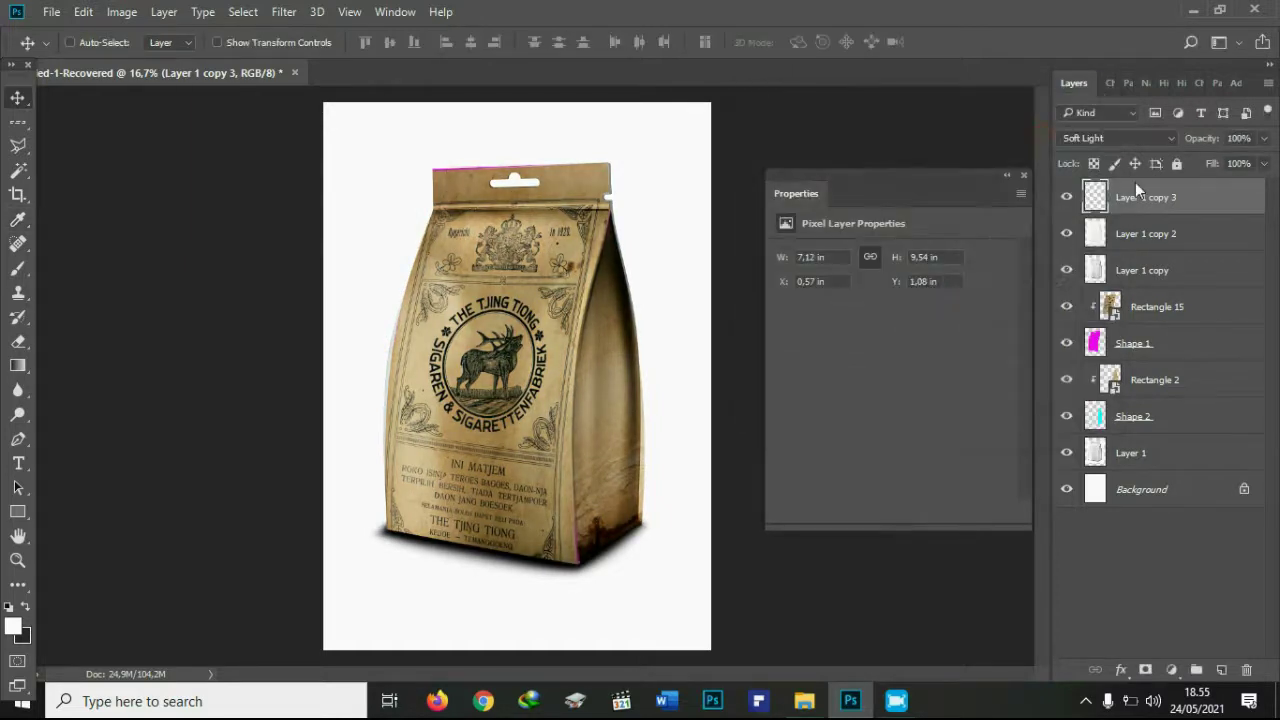
Group Layer 1 copy, copy 2 and copy 3 into Group 1, then toggle its visibility to compare.
shift+click(1138, 277)
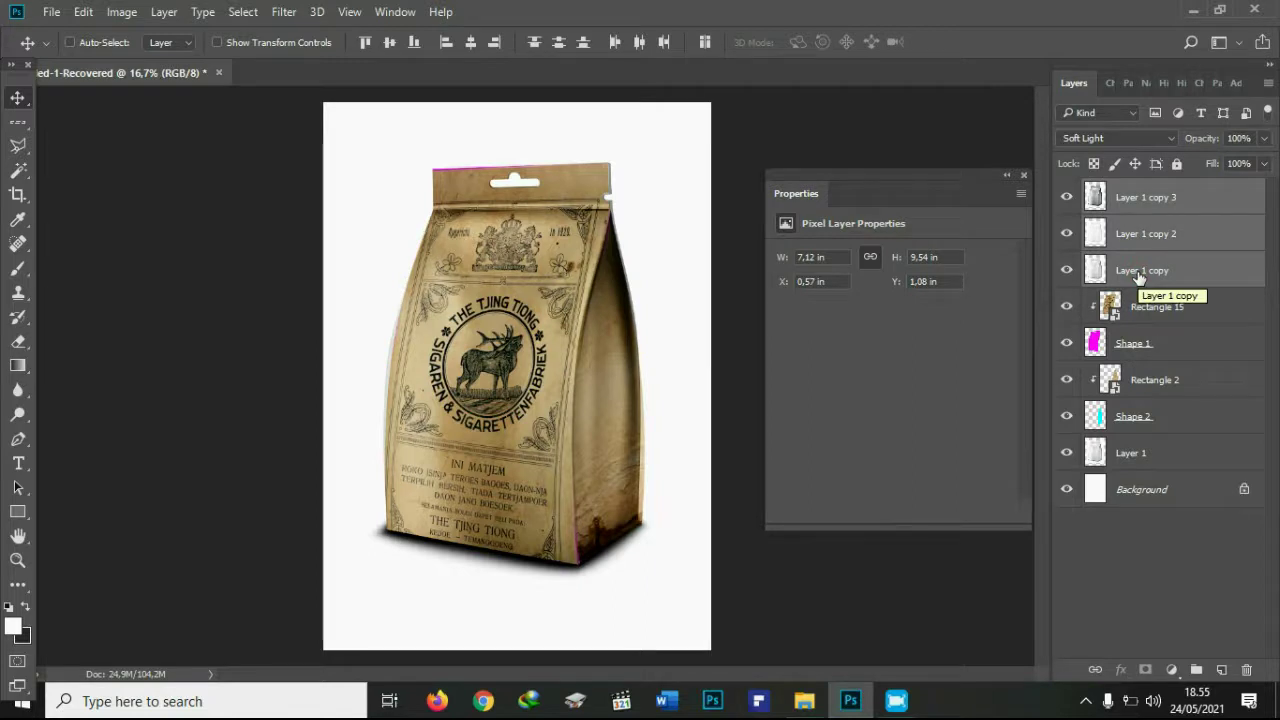
right_click(1138, 277)
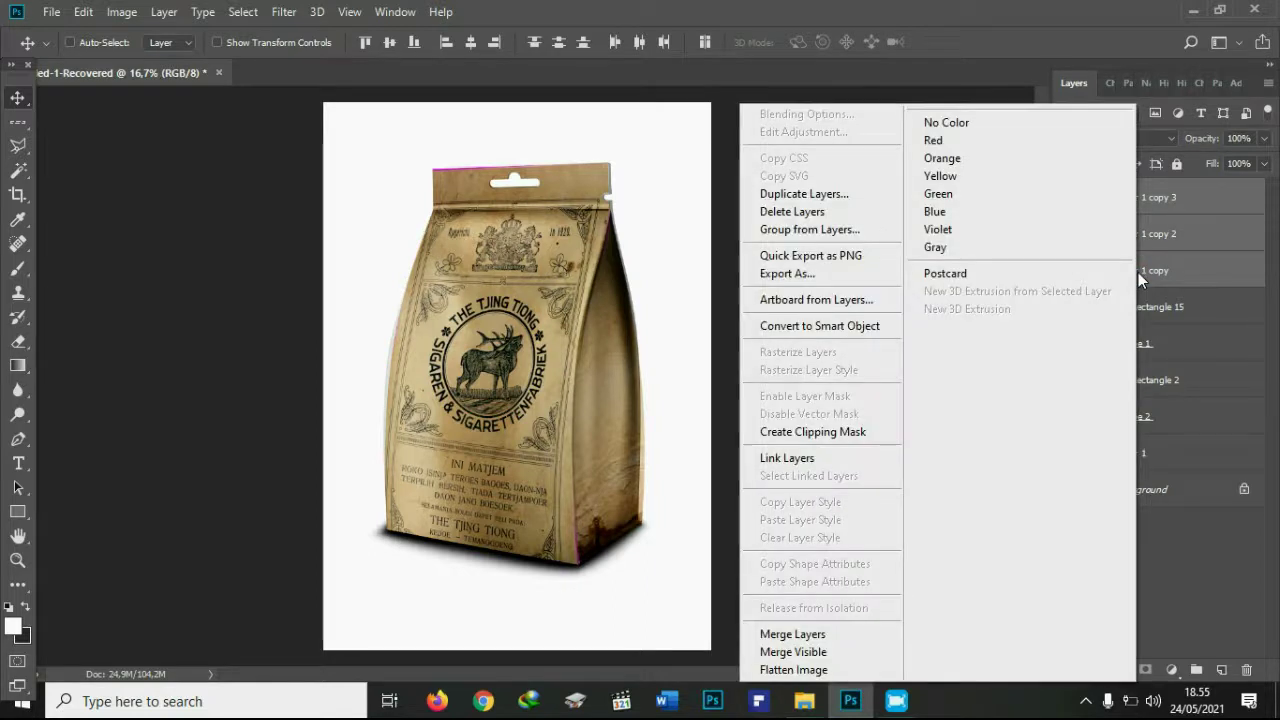
click(878, 240)
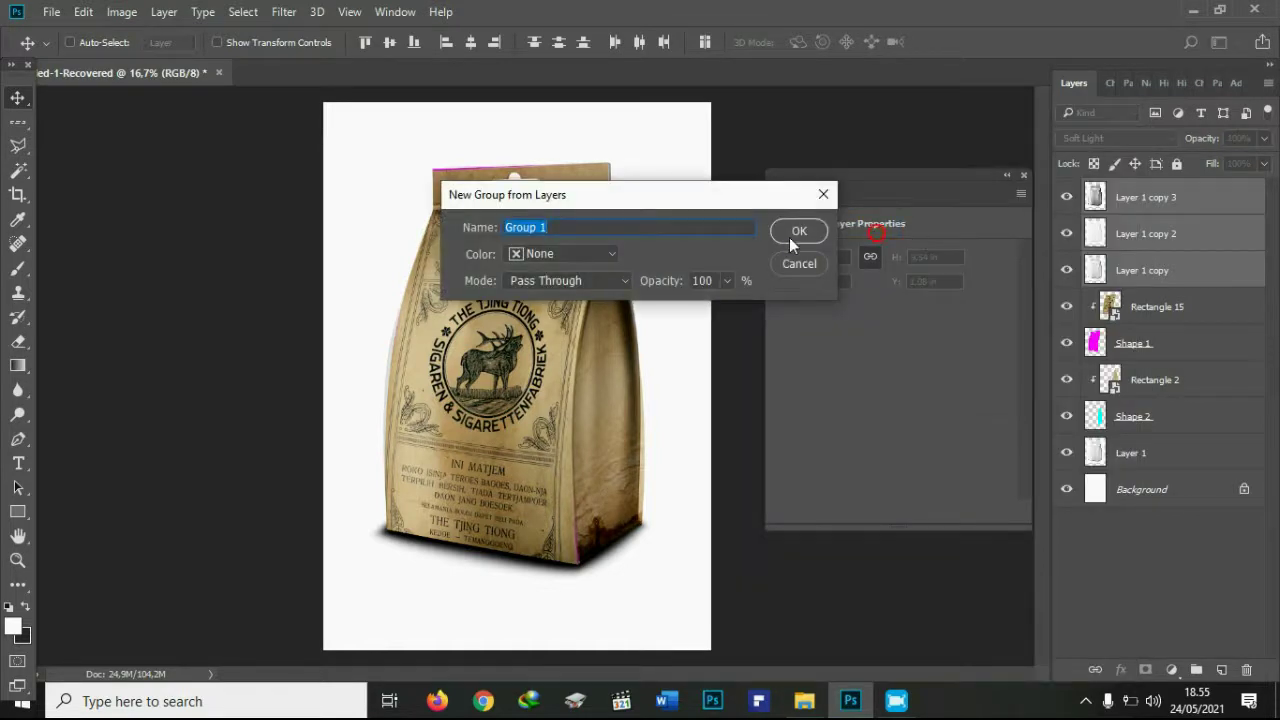
click(788, 238)
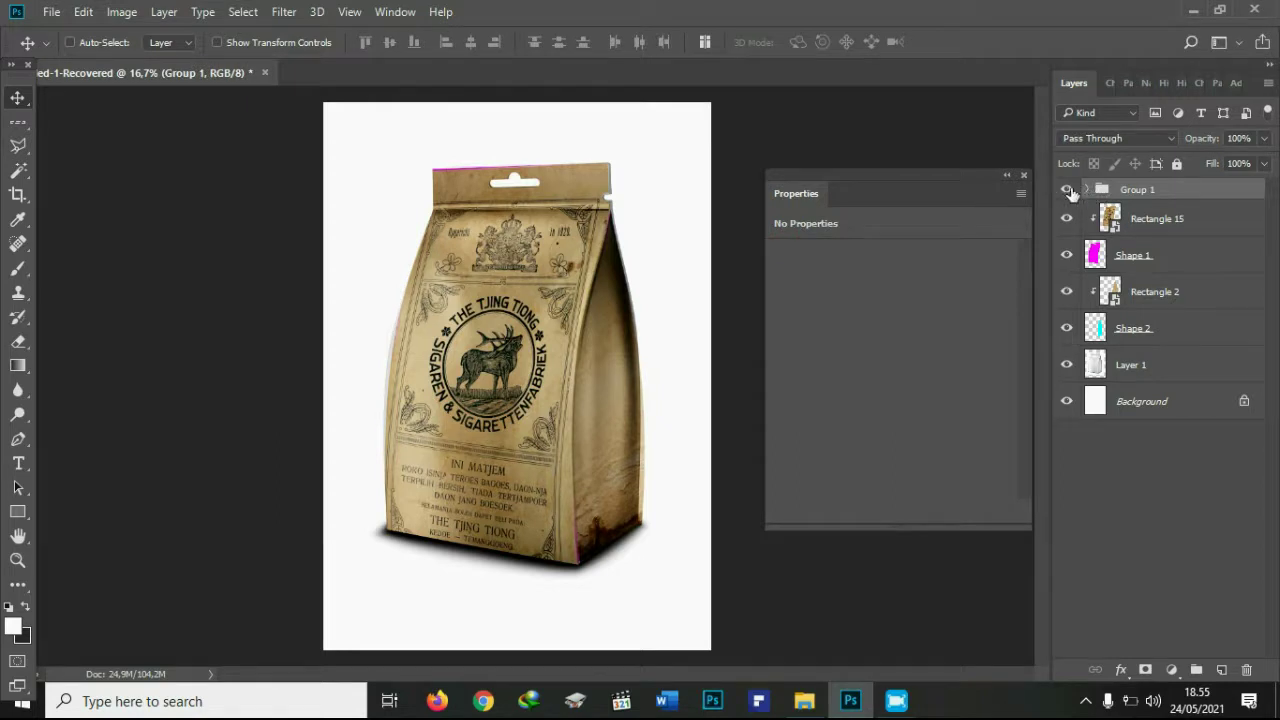
click(1067, 189)
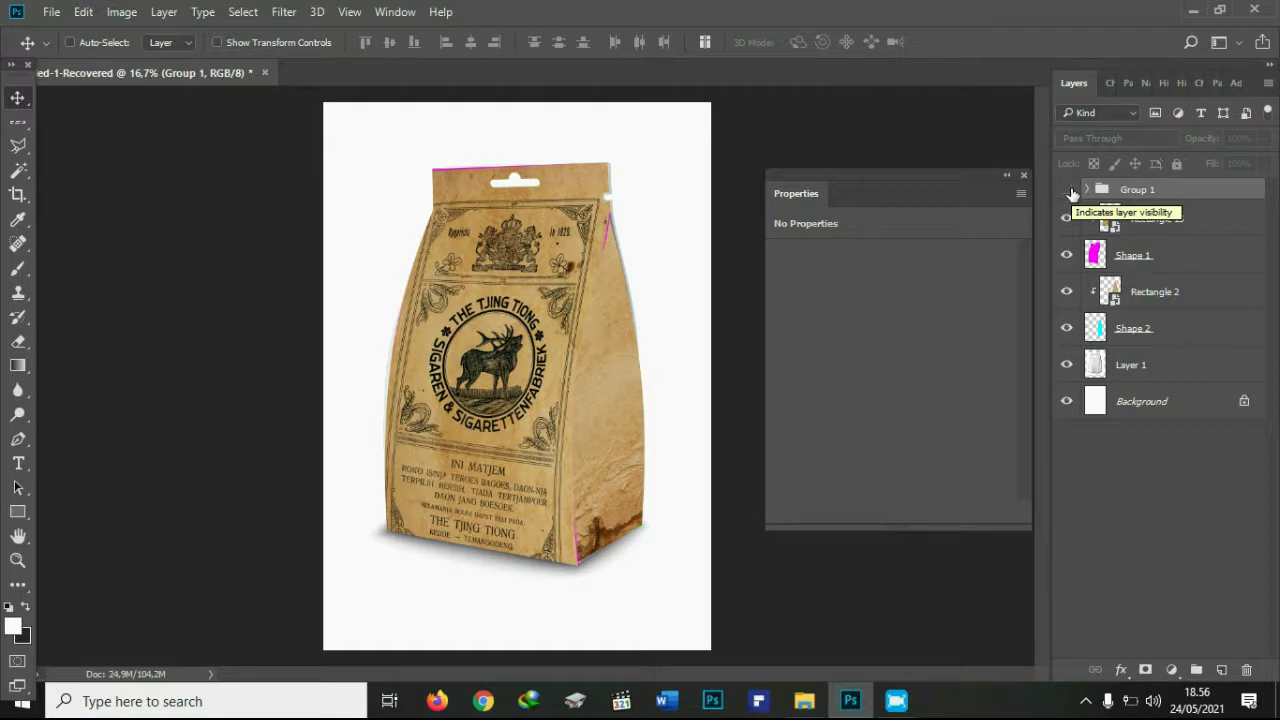
click(1067, 189)
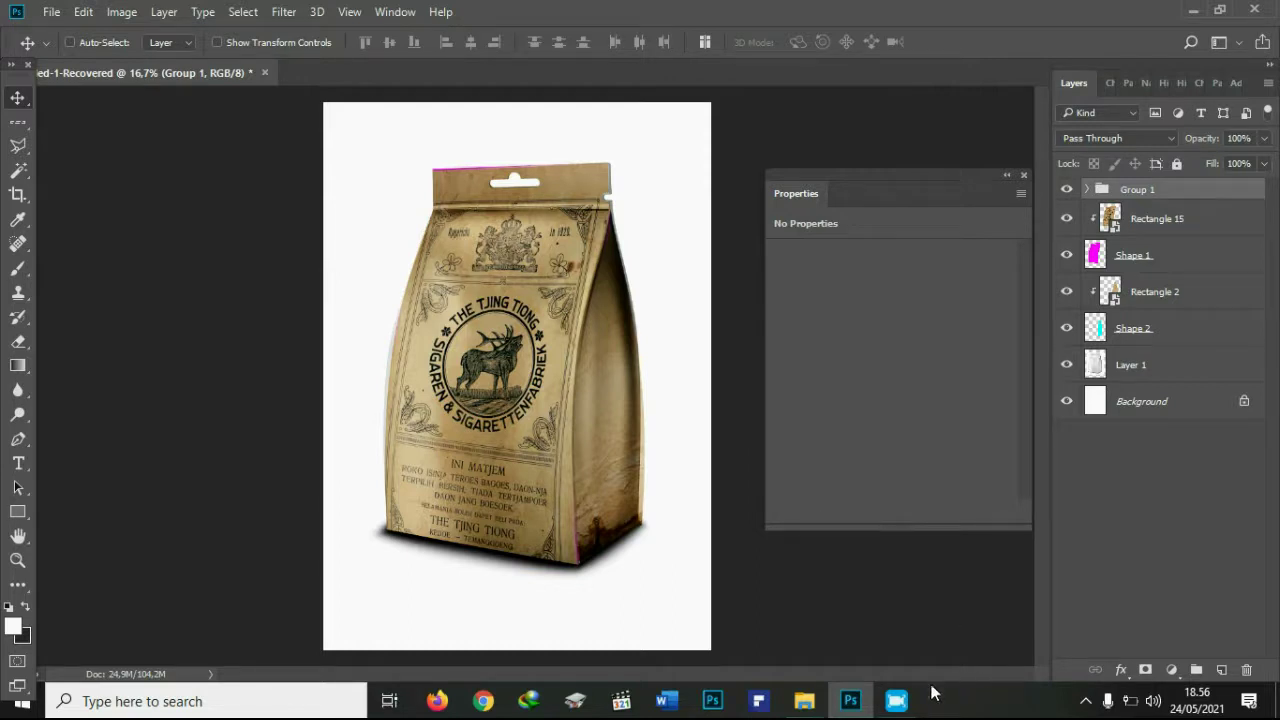
mouse_move(896, 701)
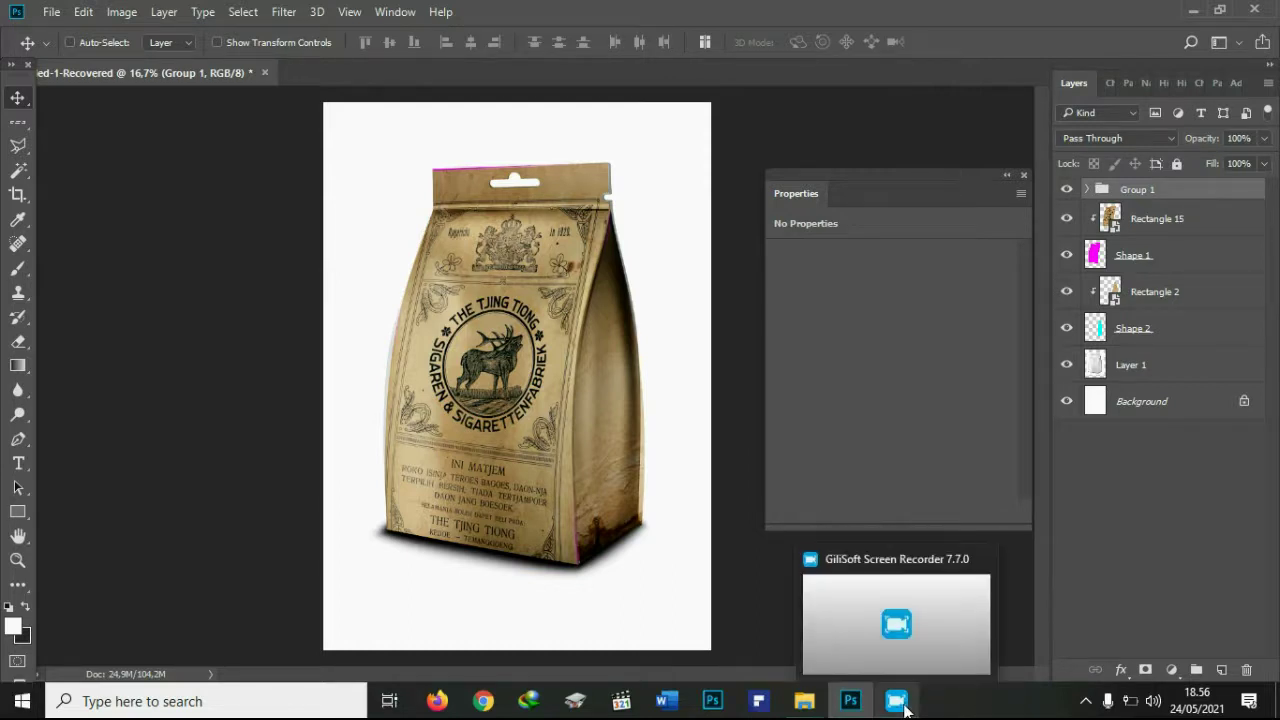
Pause the screen recorder from its tray icon while Layer 1 is merged into the Background.
click(1086, 701)
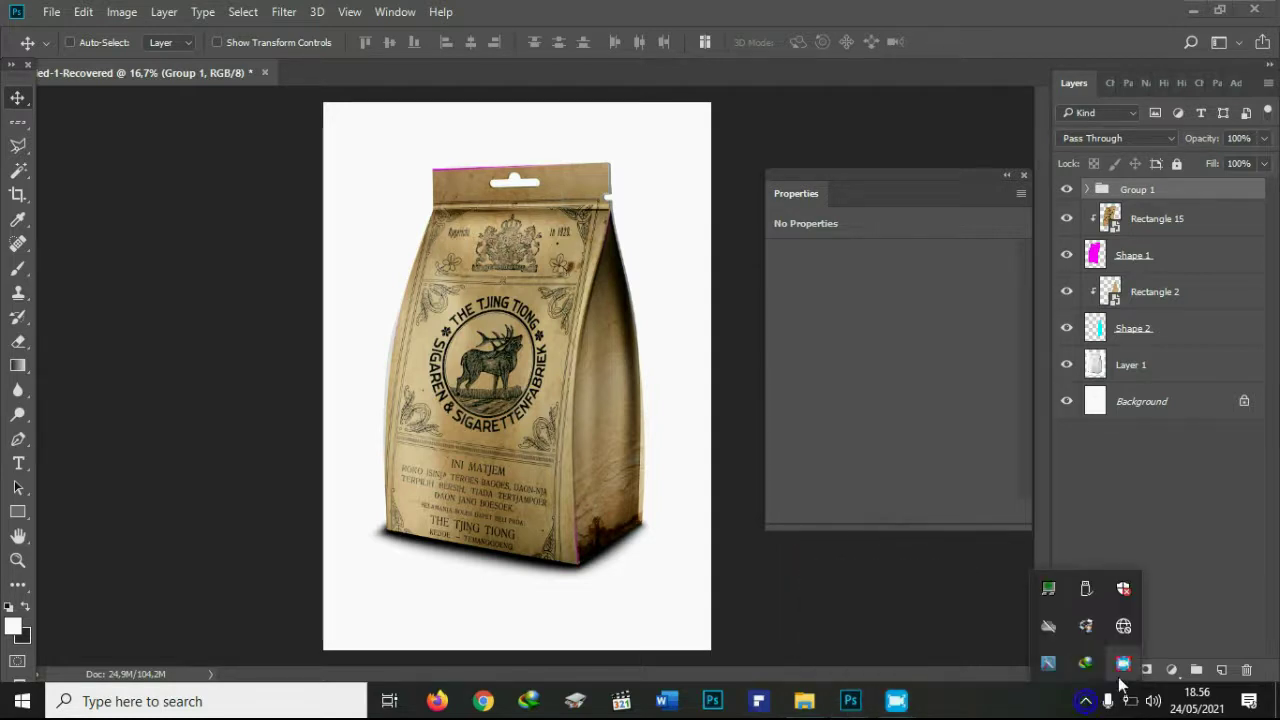
right_click(1120, 678)
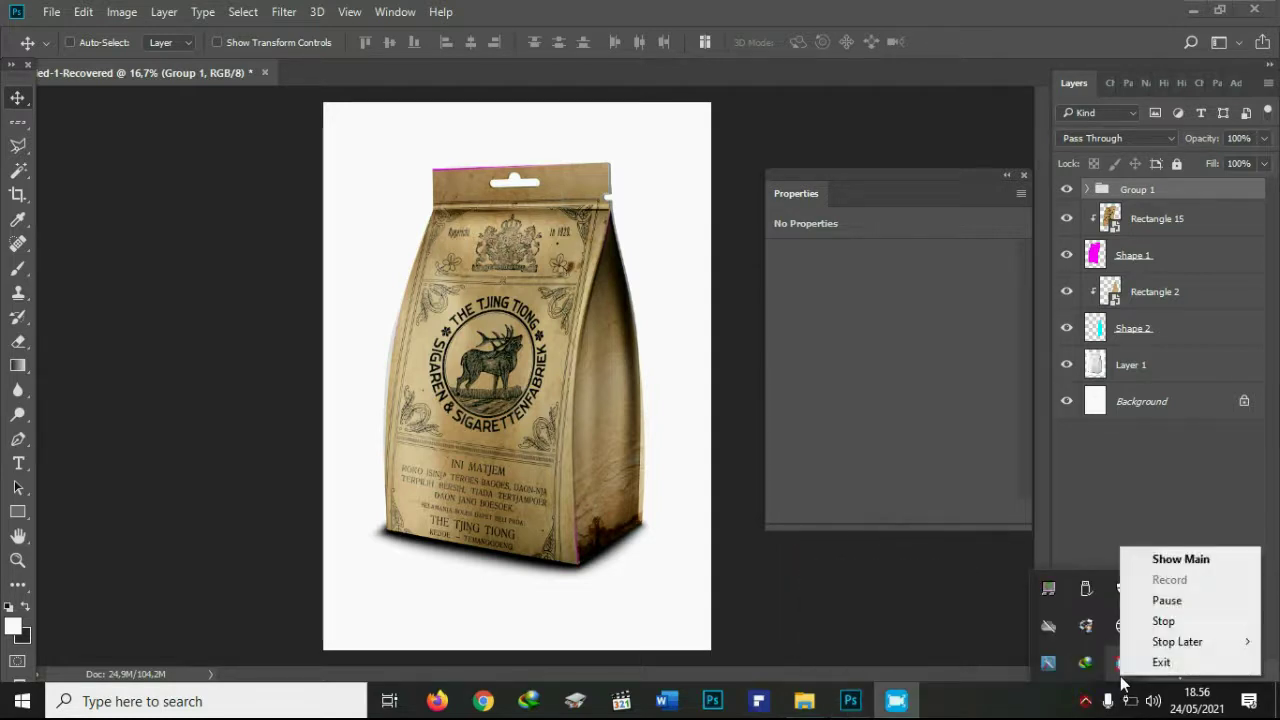
click(1181, 606)
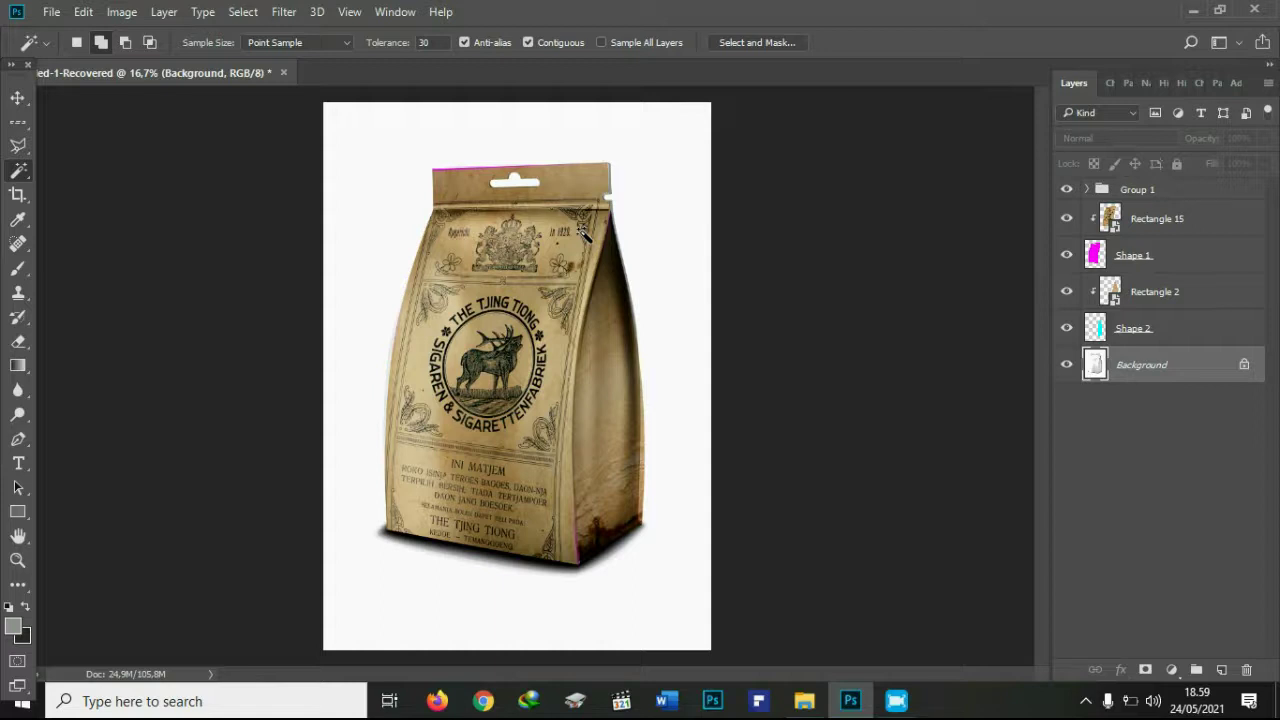
Set the foreground colour to gray 959393 and the background to near-white f8f8f8.
click(15, 628)
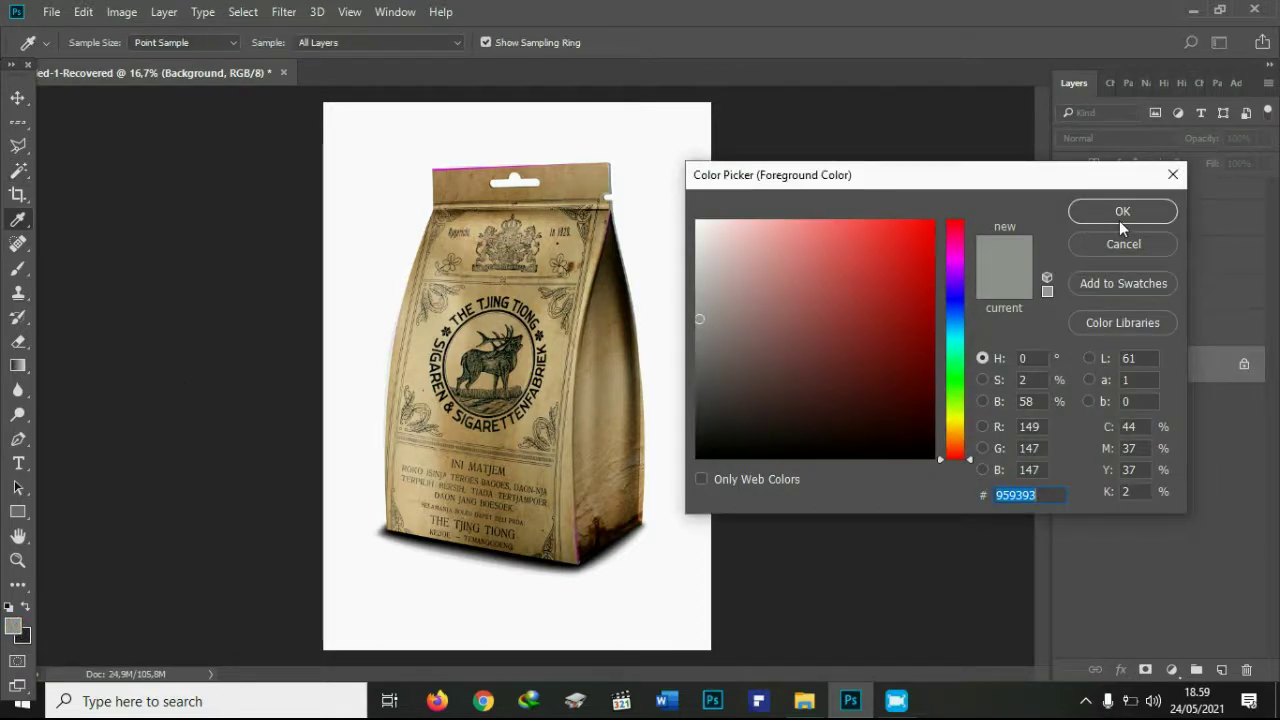
click(1122, 211)
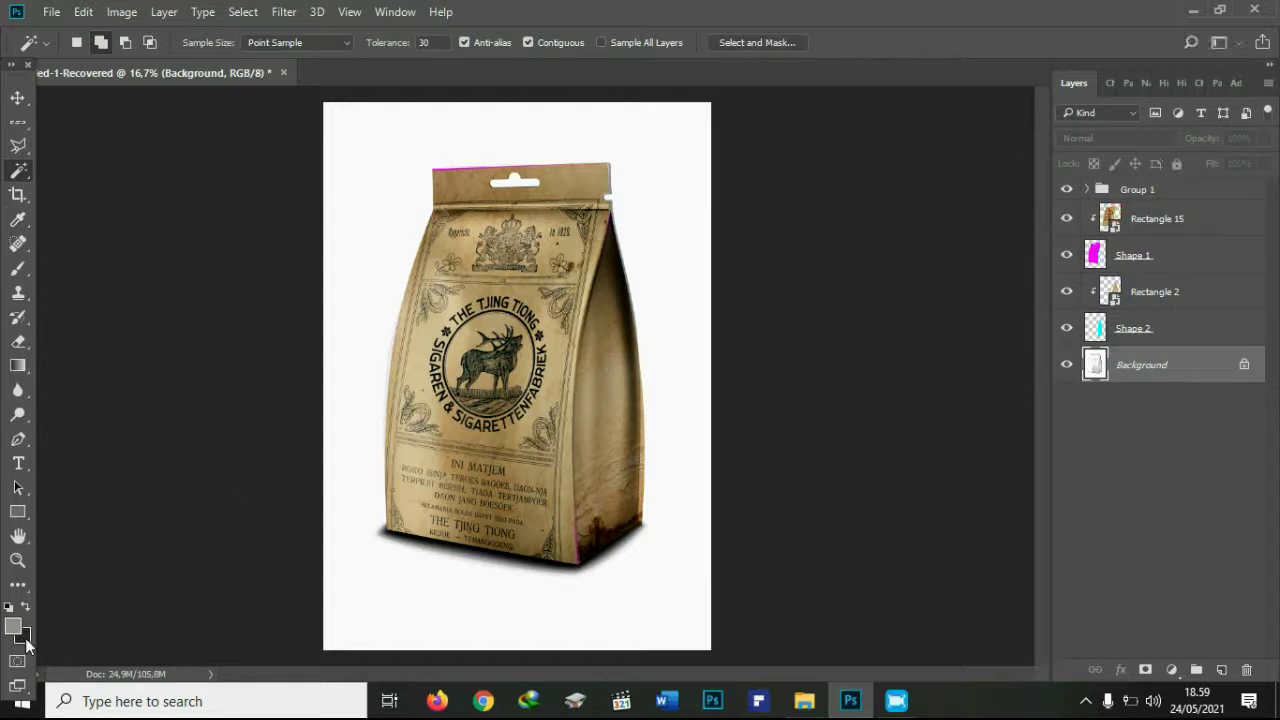
click(27, 642)
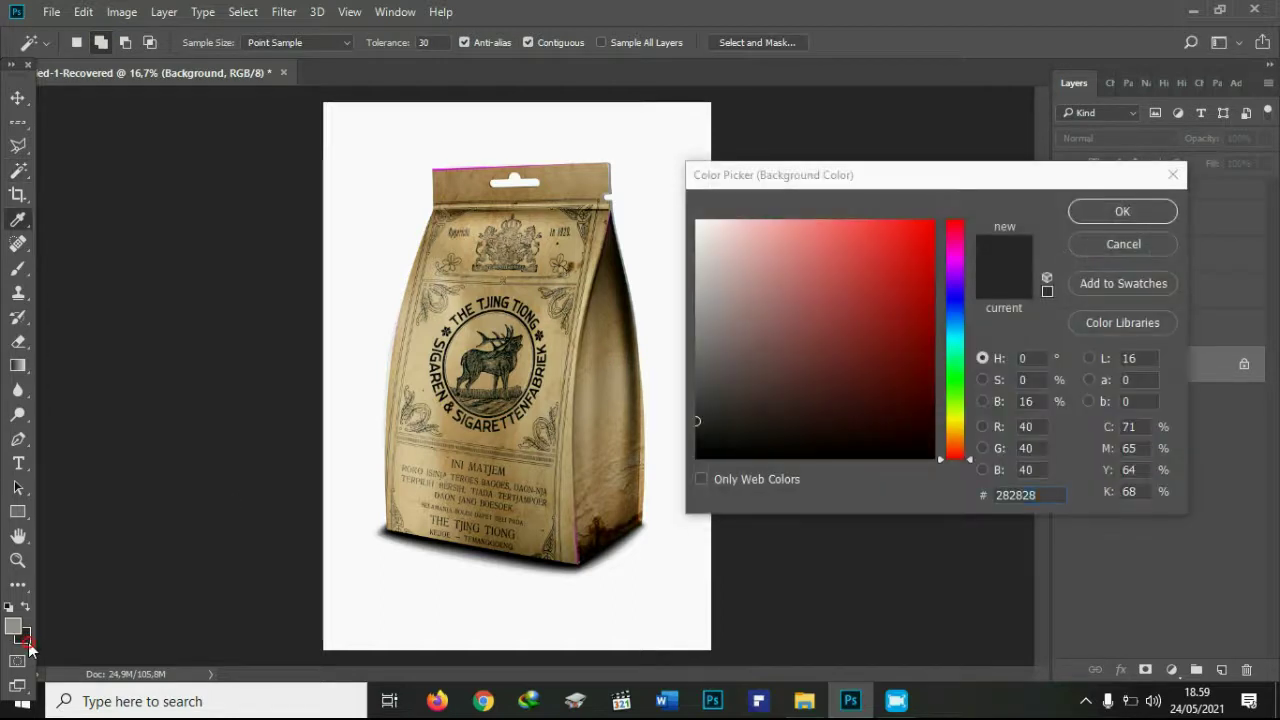
click(699, 223)
click(1122, 211)
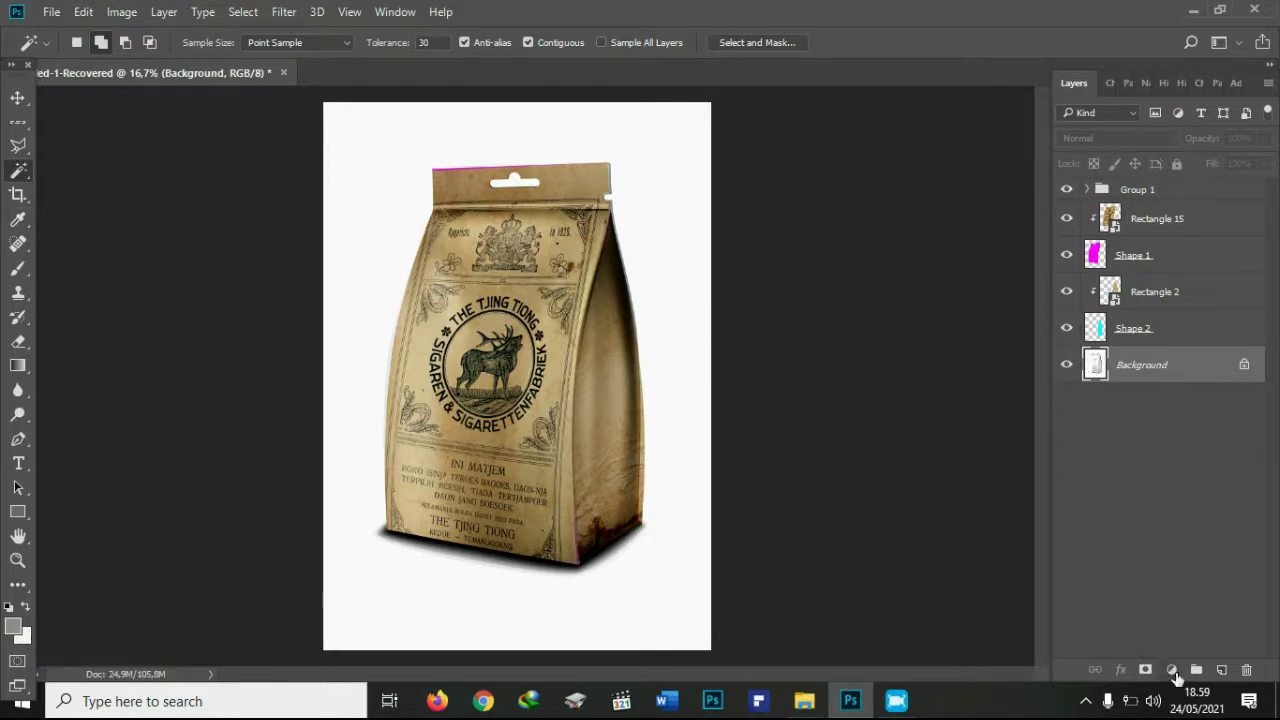
Bring up the fill and adjustment layer list in the Layers panel.
click(1172, 670)
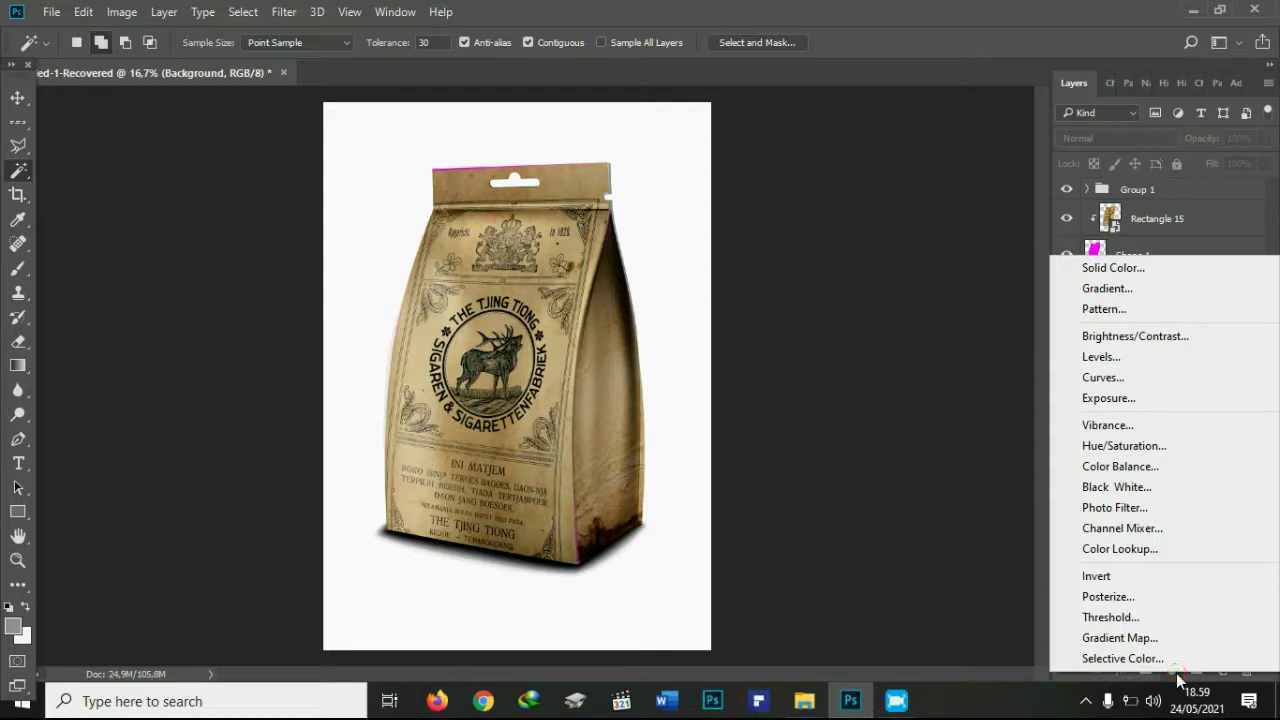
click(1176, 674)
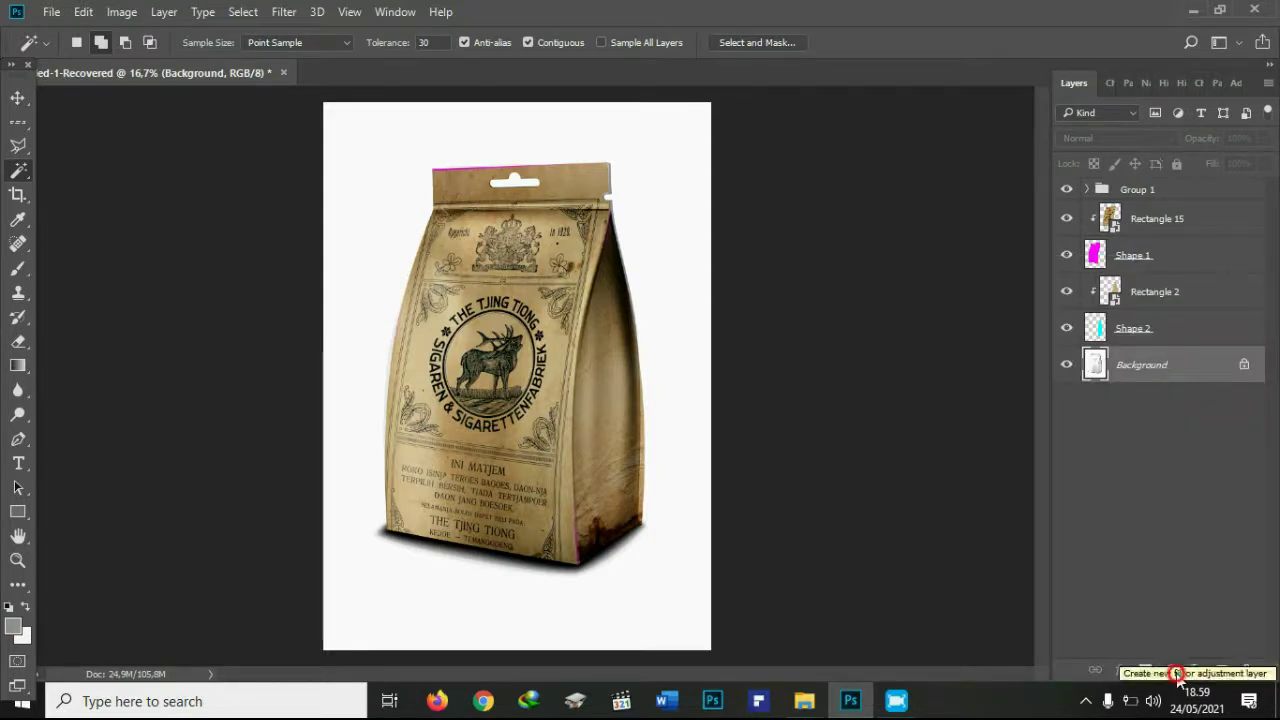
click(1175, 676)
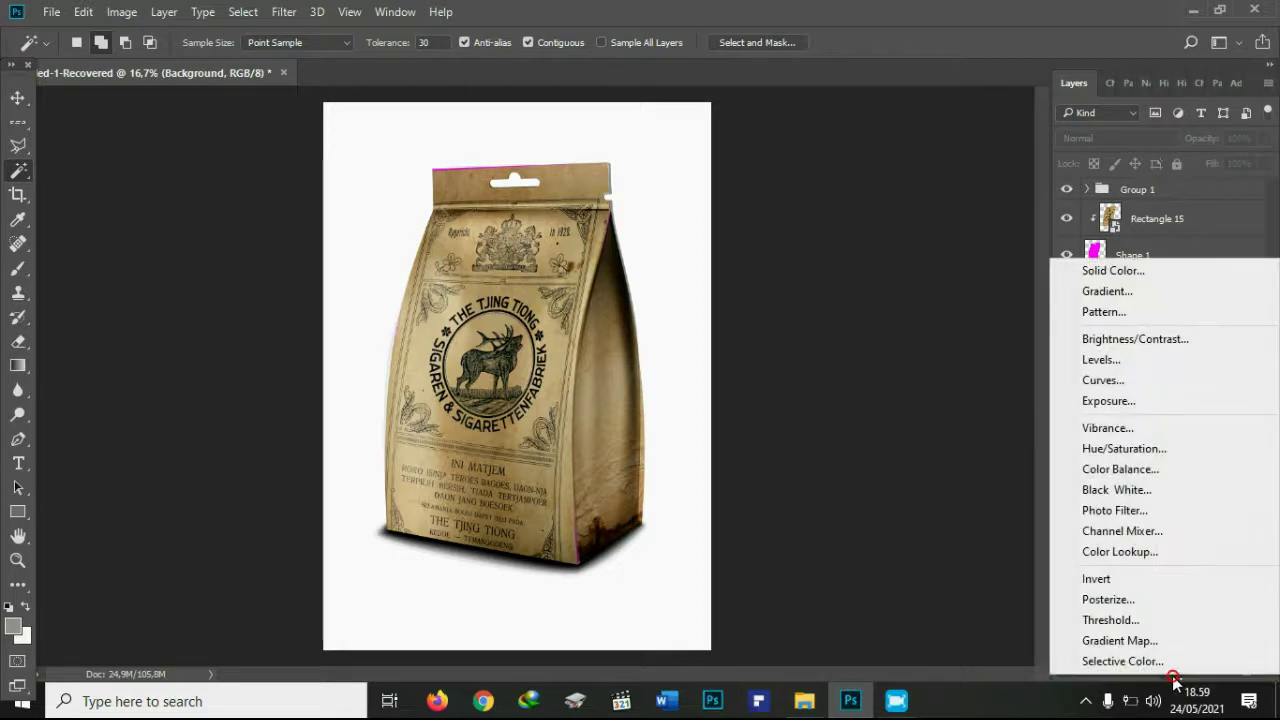
Add a radial Gradient Fill layer angled at 65,22 degrees.
click(1106, 298)
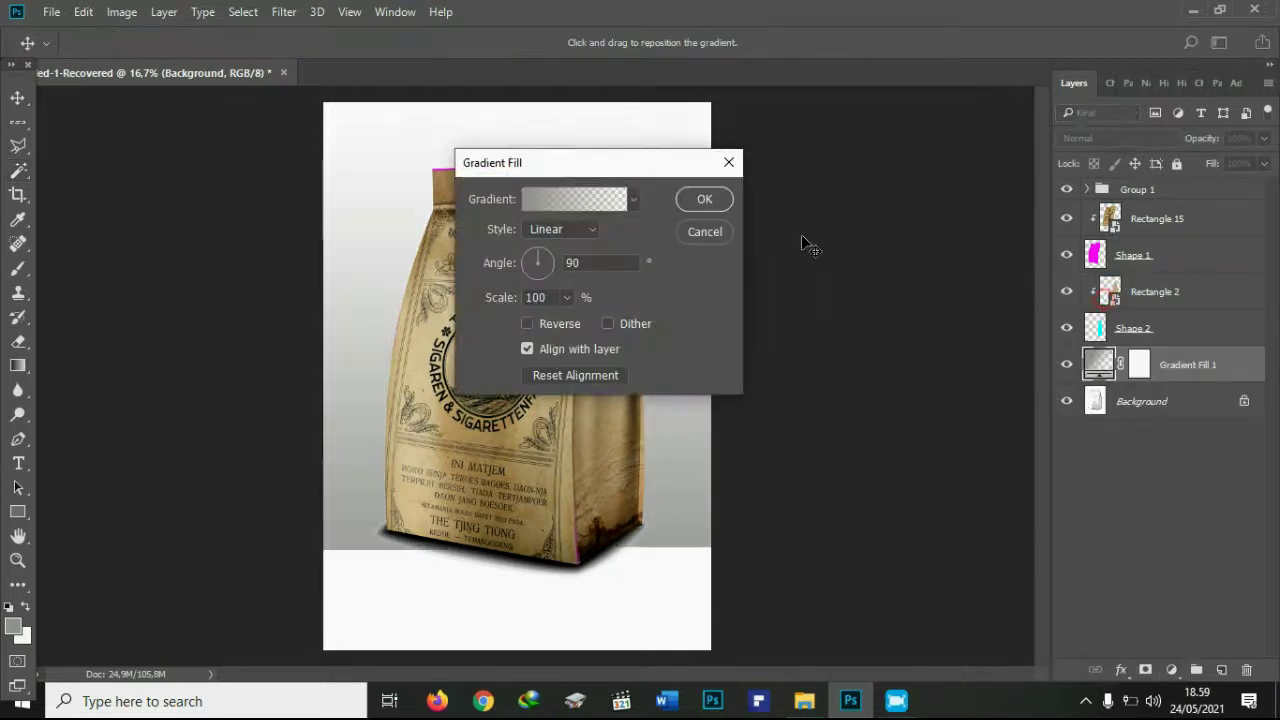
drag(575, 152, 849, 147)
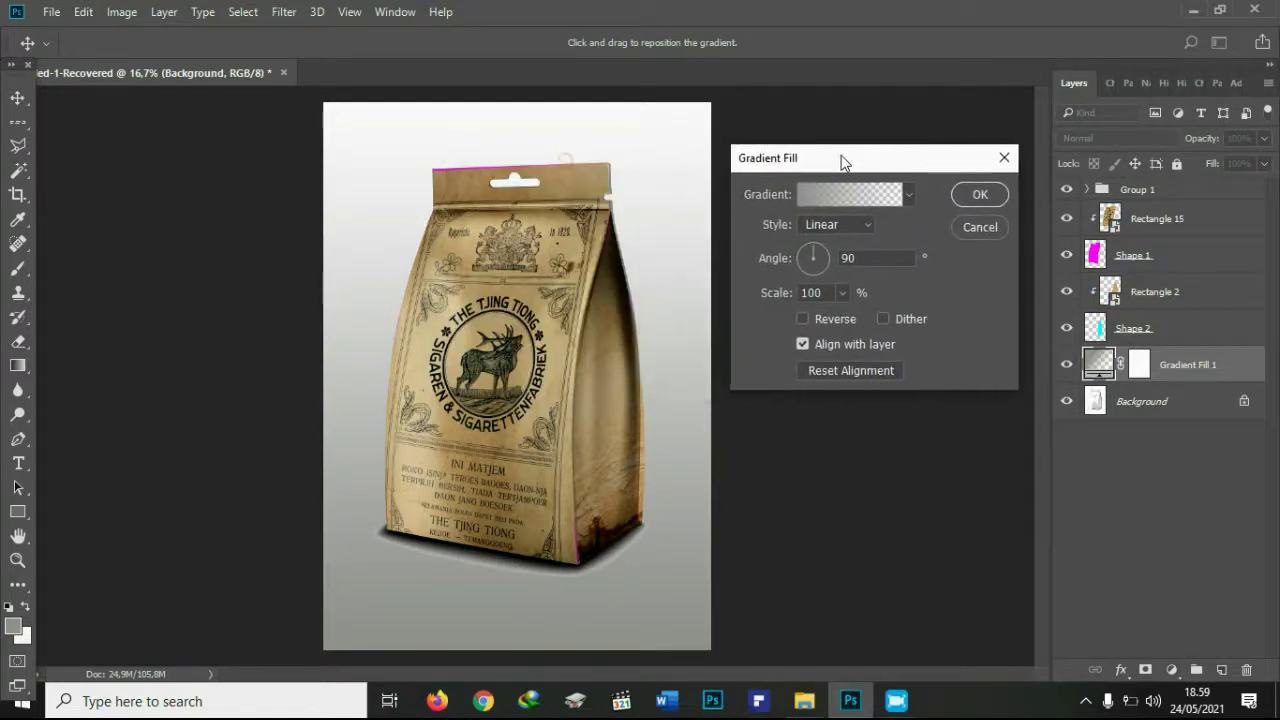
click(818, 246)
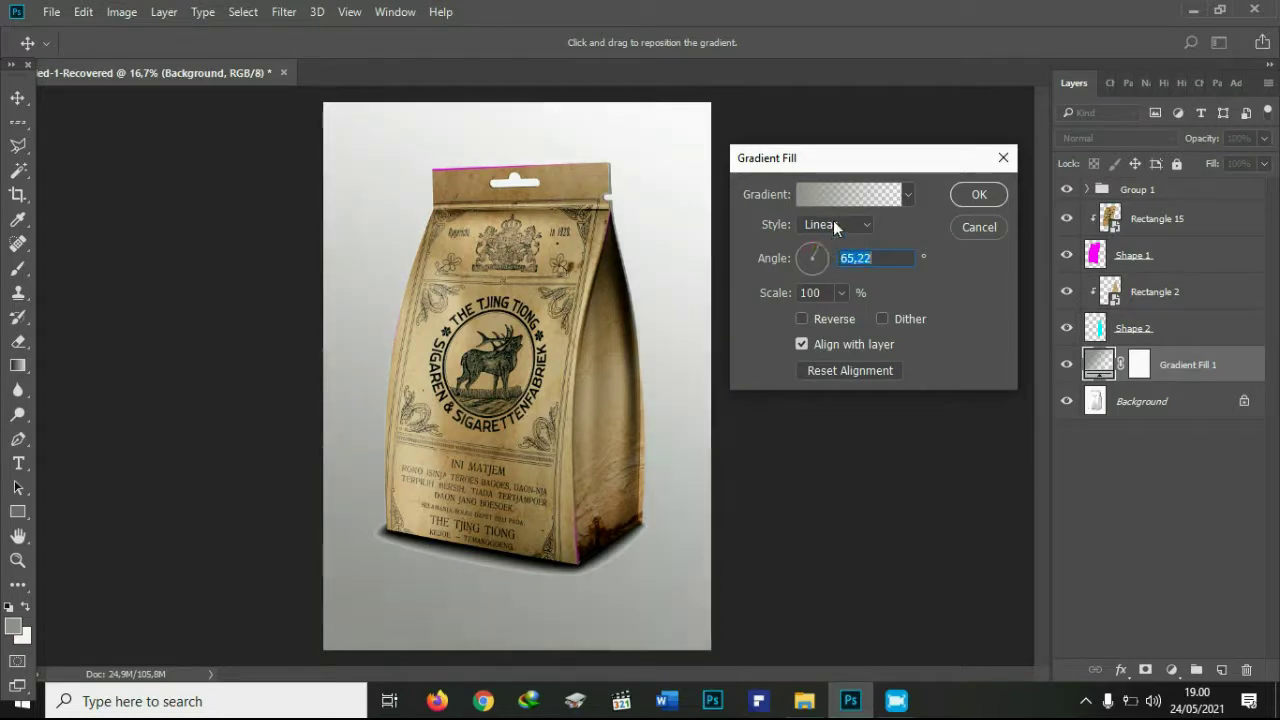
click(833, 222)
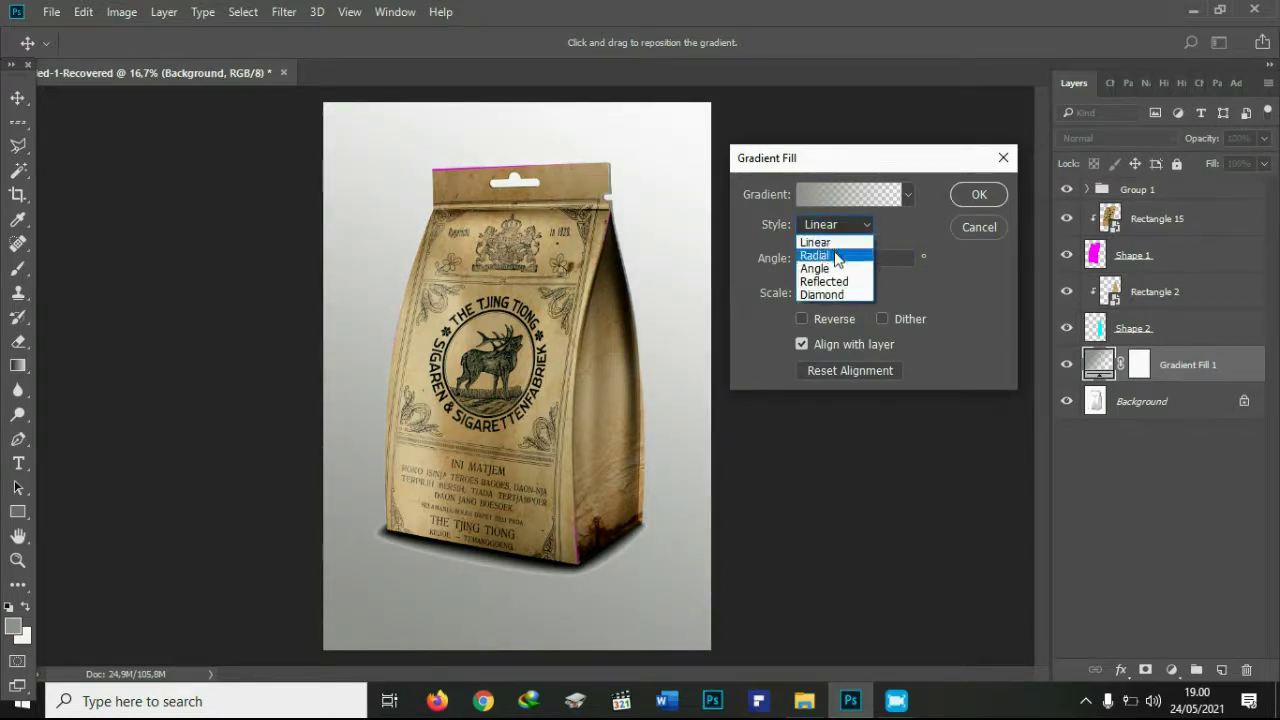
click(837, 258)
click(827, 229)
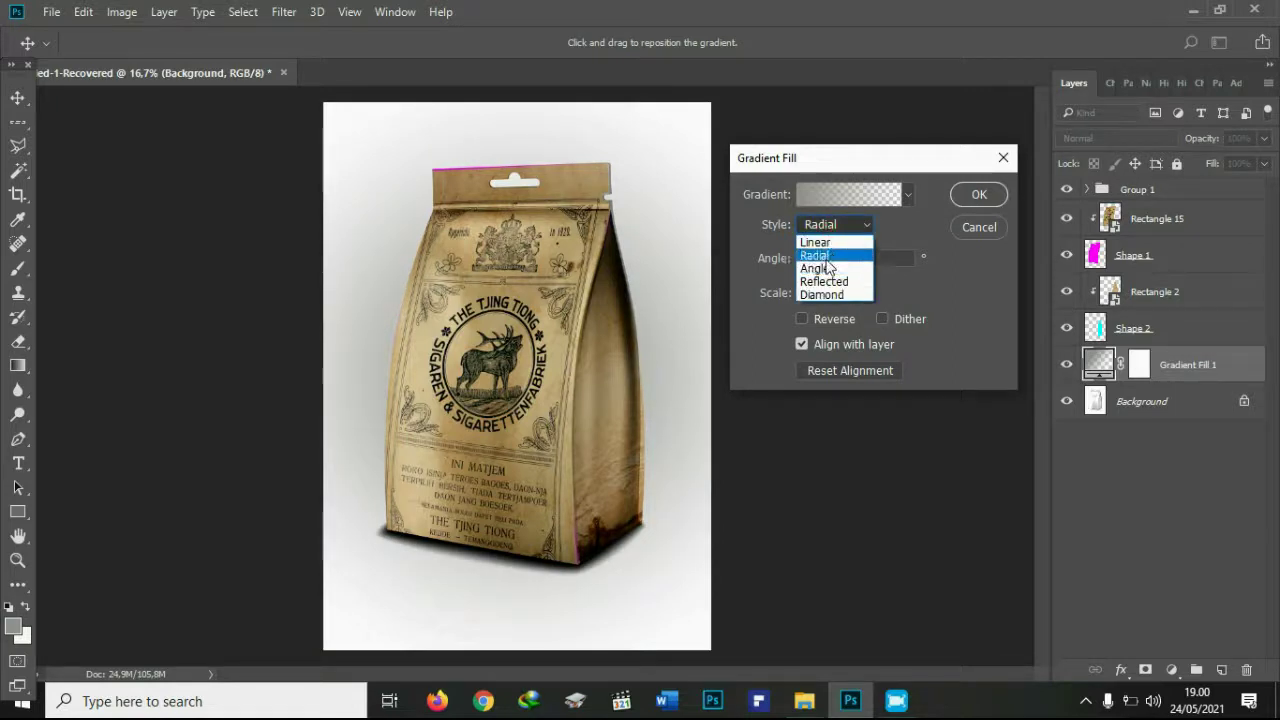
click(826, 259)
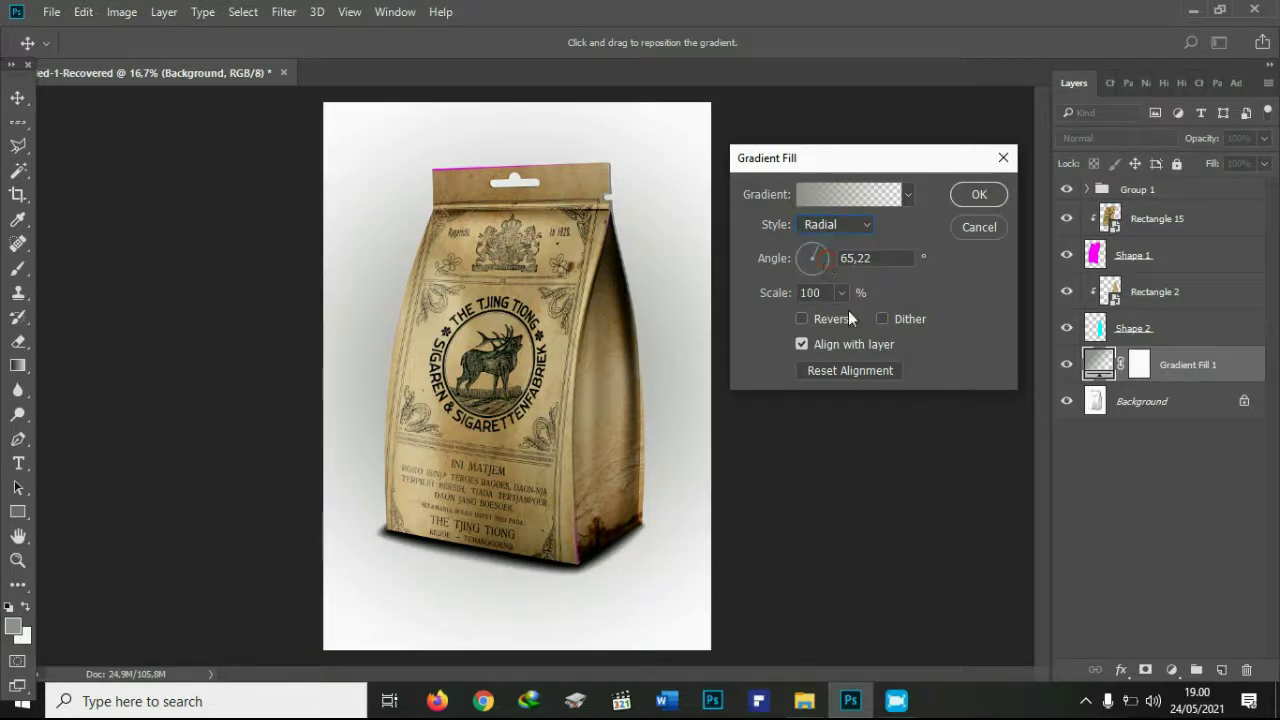
click(978, 195)
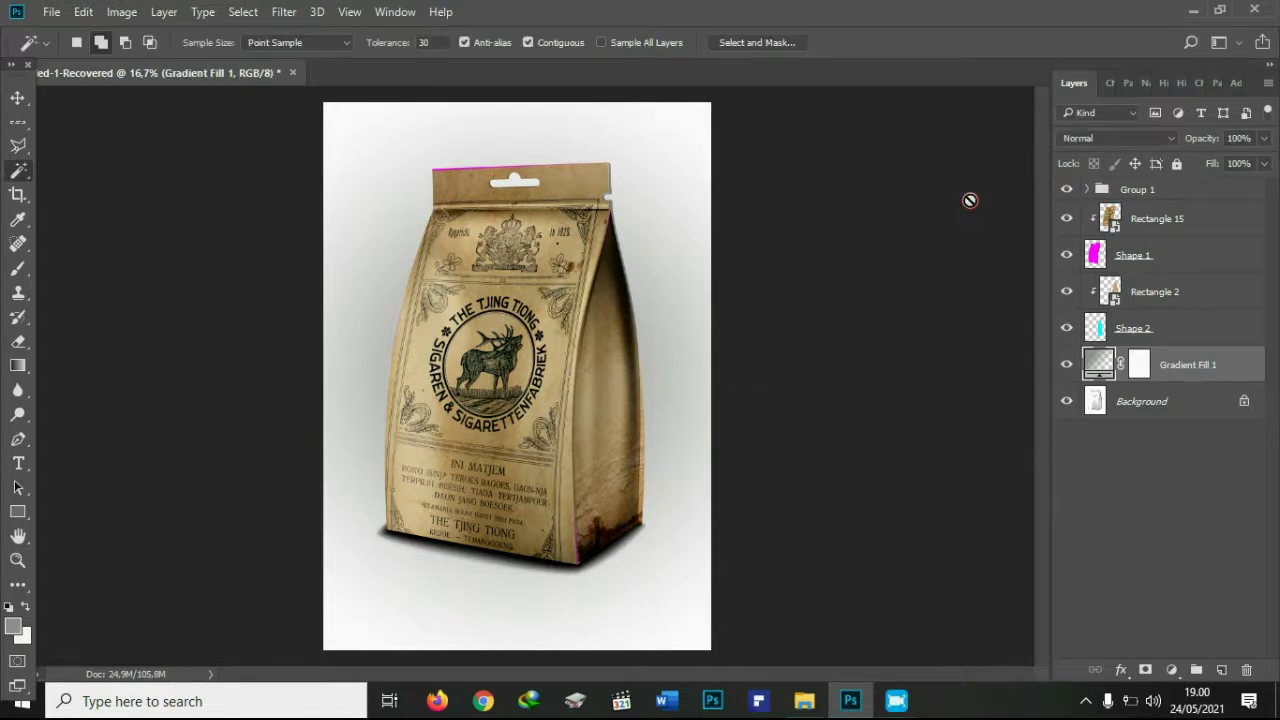
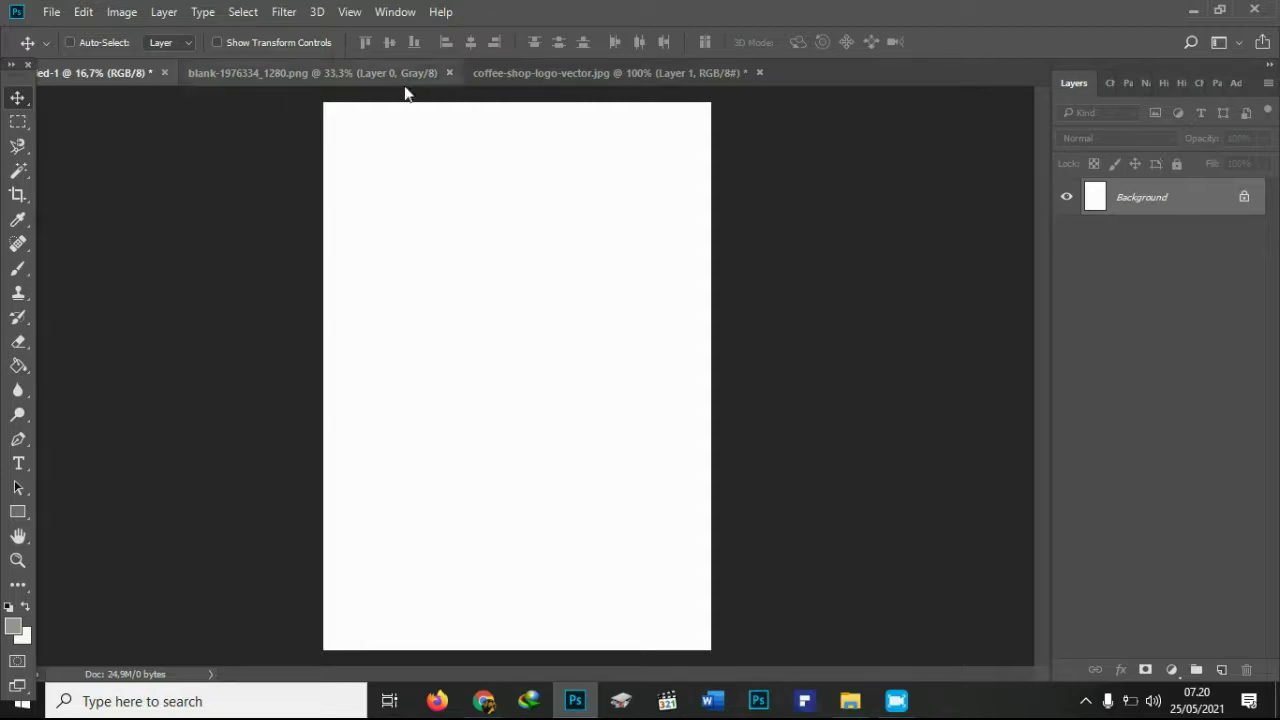
Bring the white T-shirt image into the Untitled-1 document.
click(376, 79)
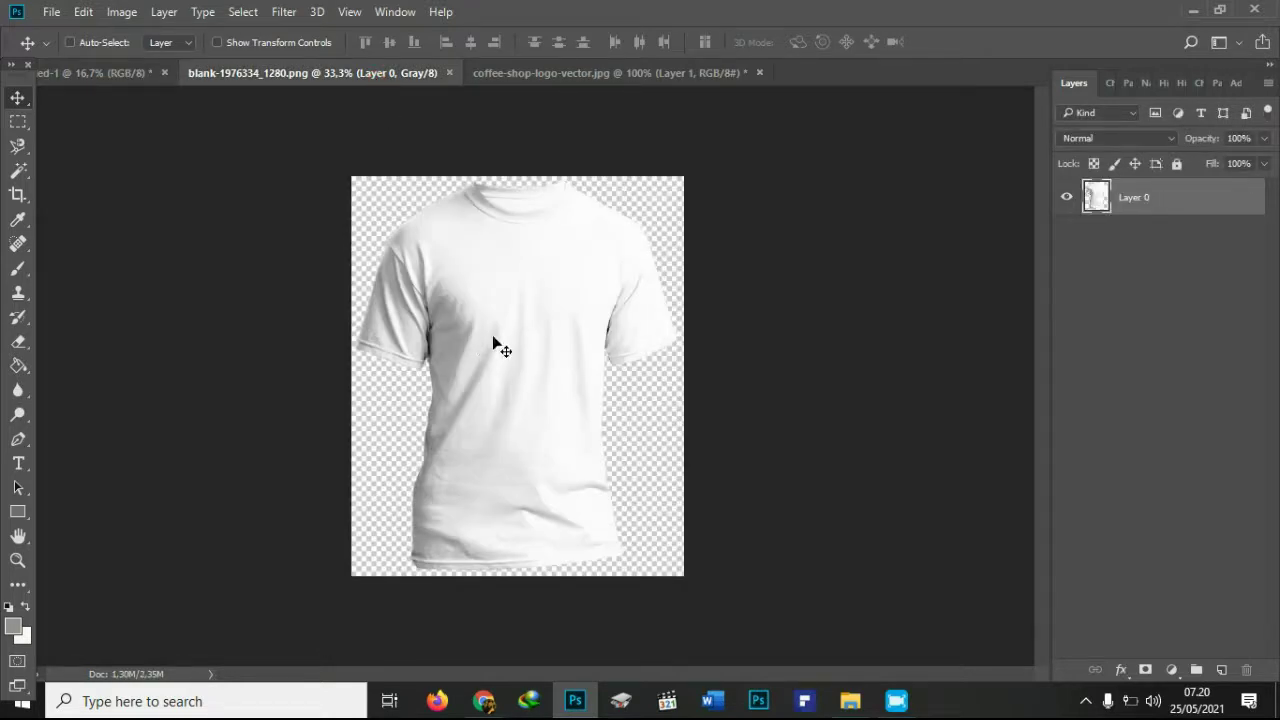
drag(494, 343, 414, 270)
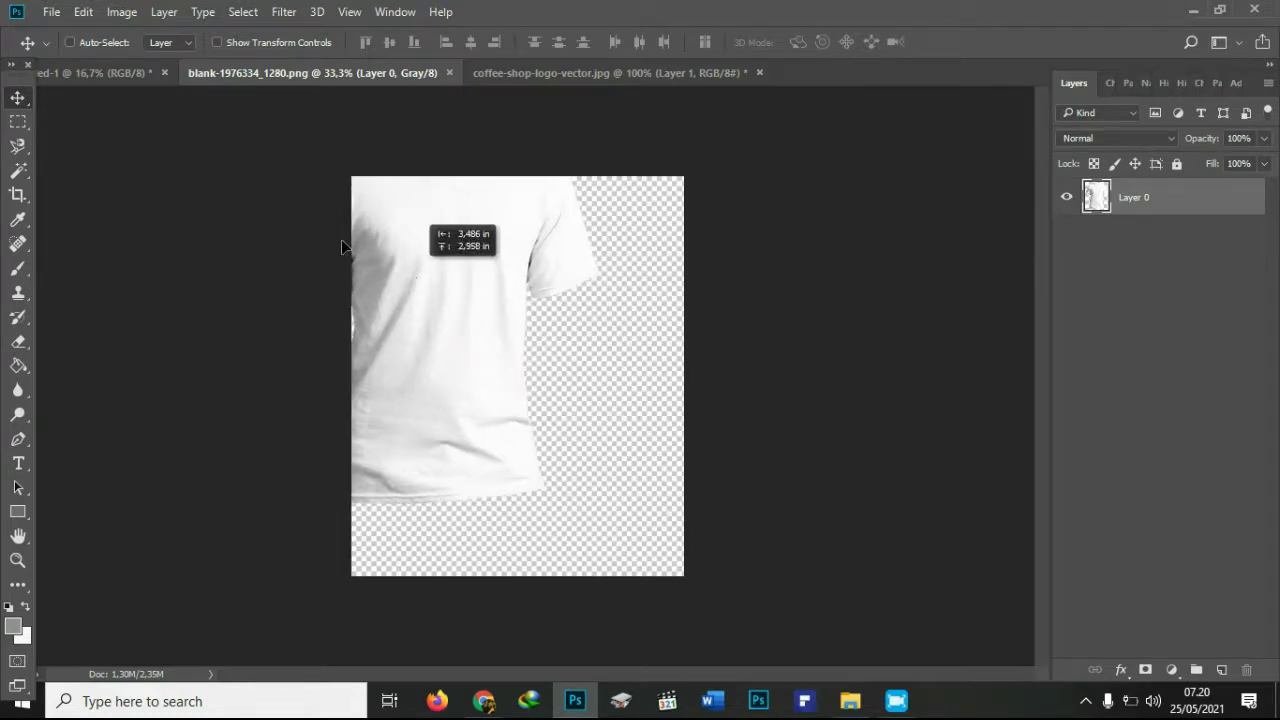
mouse_move(342, 241)
mouse_down()
mouse_move(119, 86)
mouse_move(447, 253)
mouse_up()
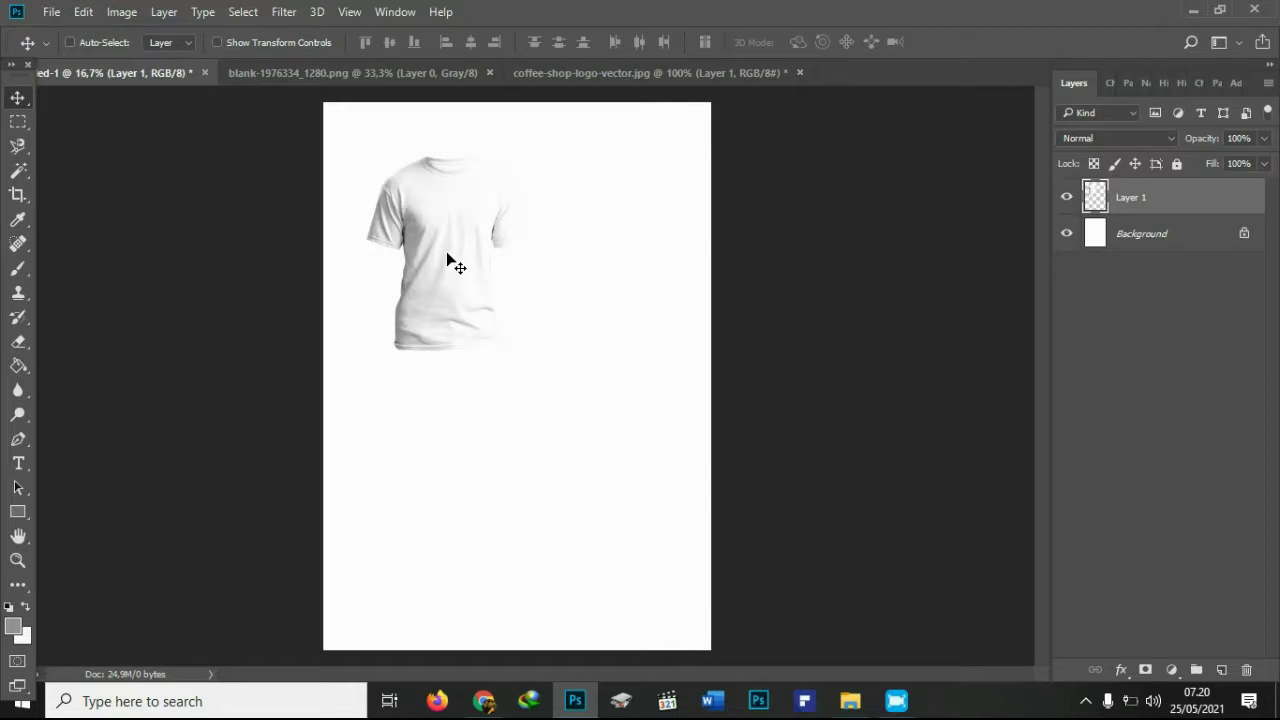
Enlarge the T-shirt to about 205%, centre it on the page, and duplicate its layer.
key(ctrl+t)
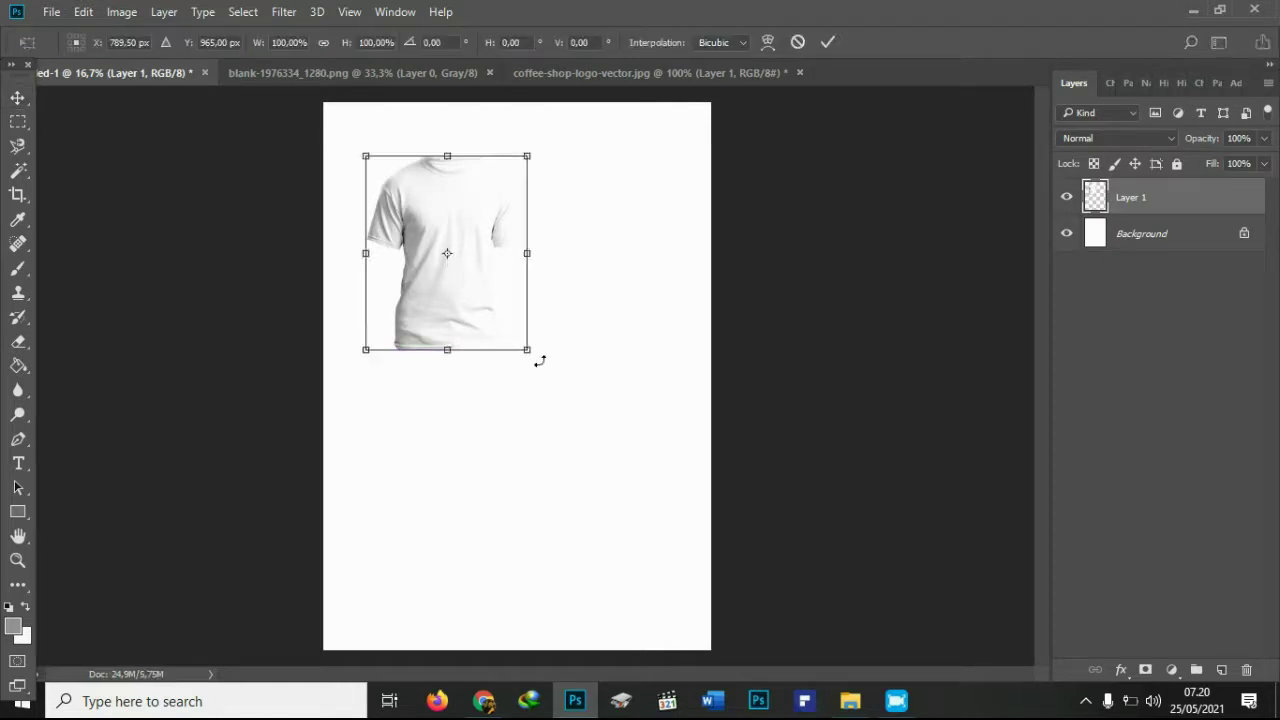
drag(527, 350, 686, 569)
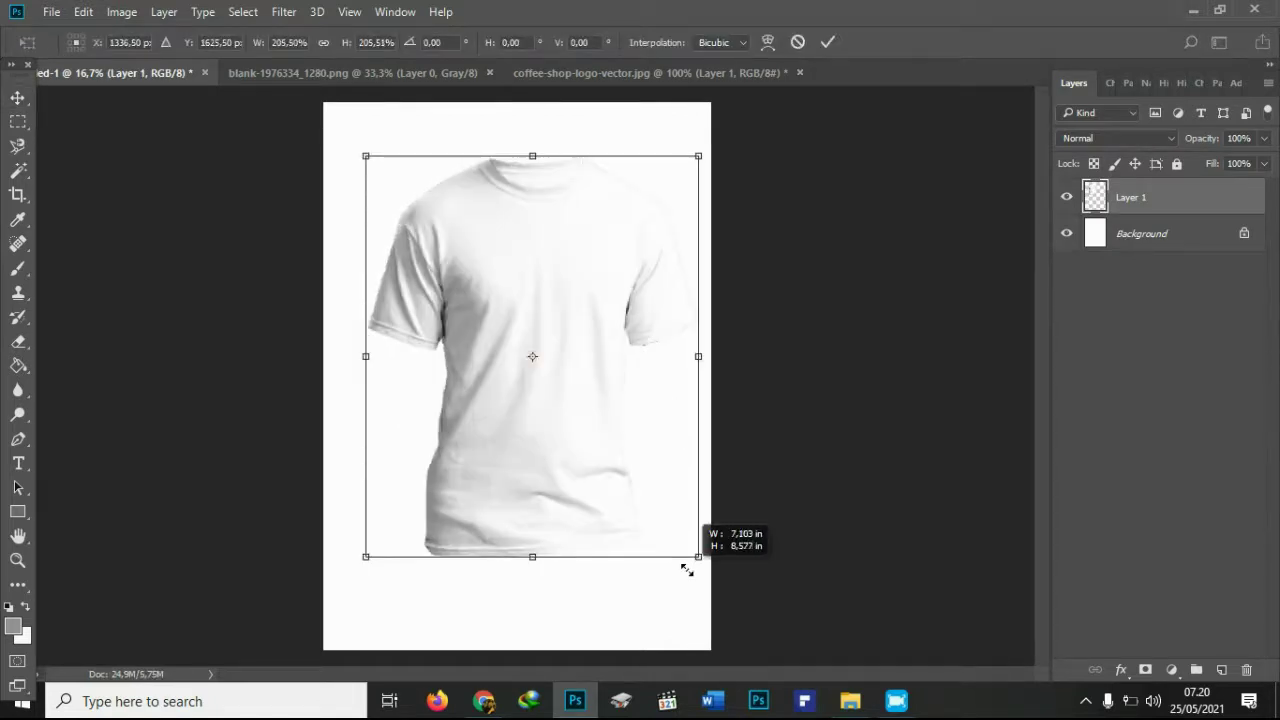
drag(563, 436, 545, 461)
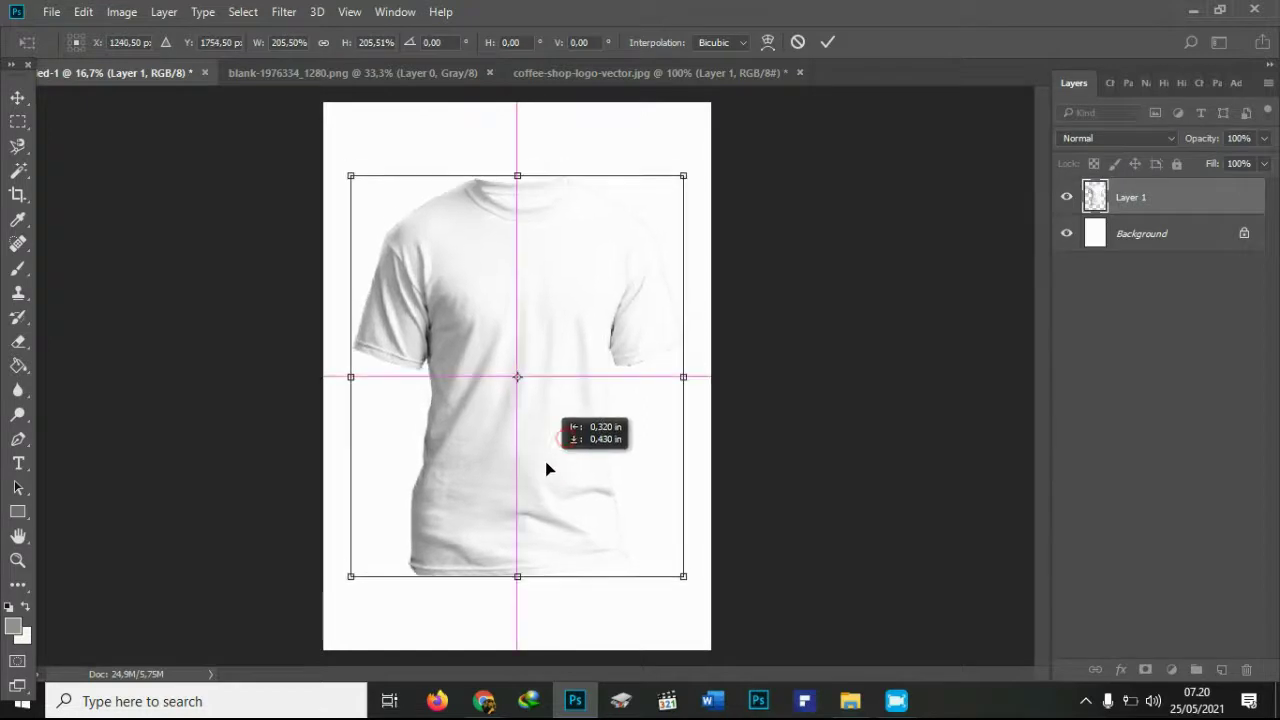
key(Return)
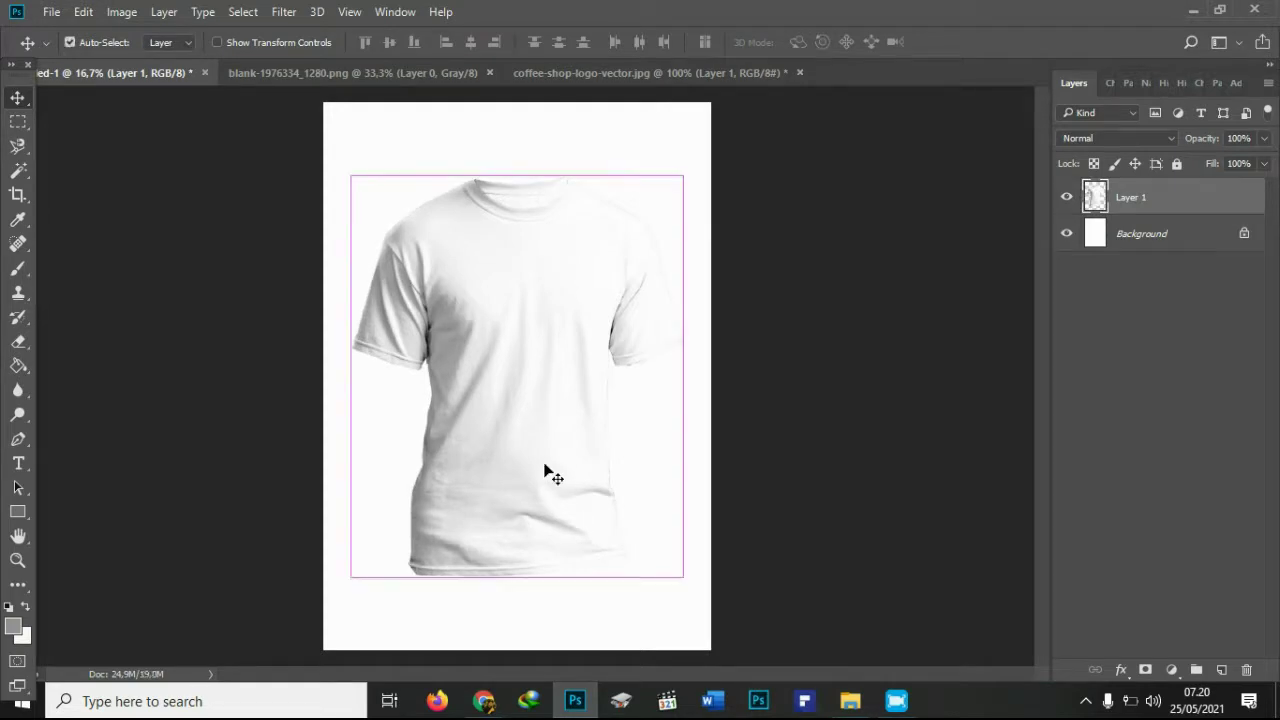
key(ctrl+j)
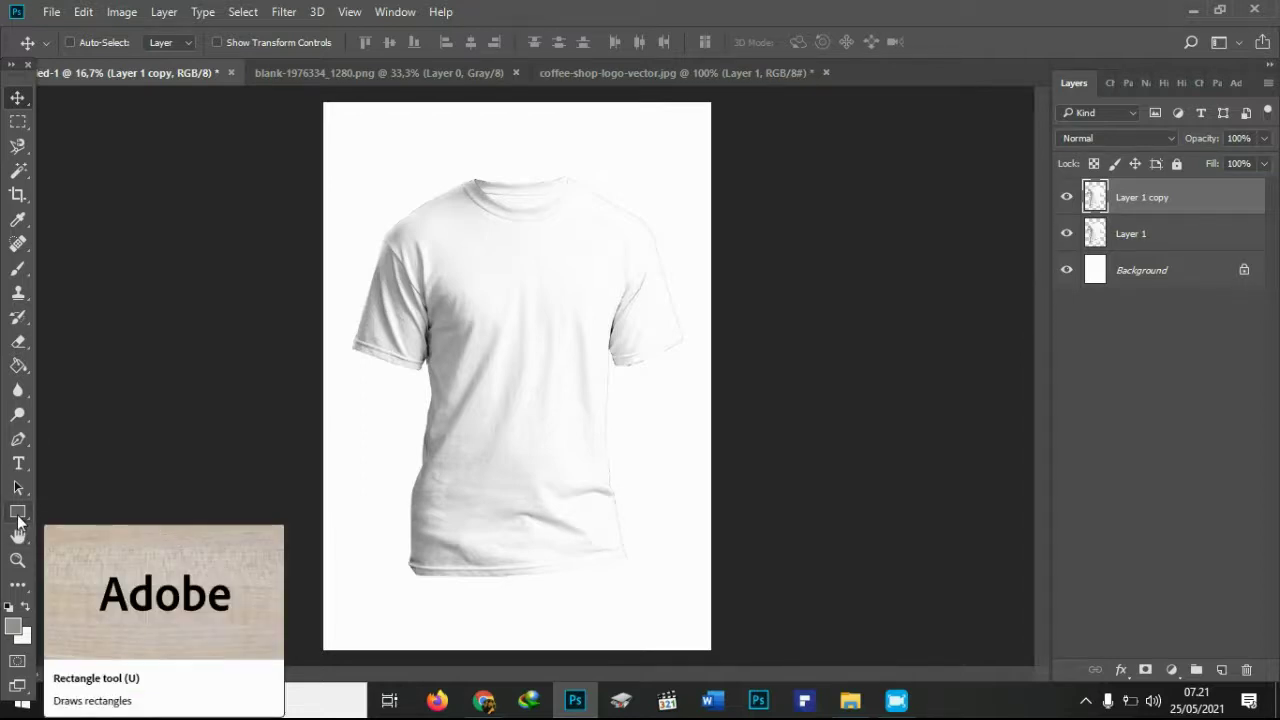
Draw an orange Rectangle 1 shape (2284 × 3078 px) covering most of the page.
click(18, 515)
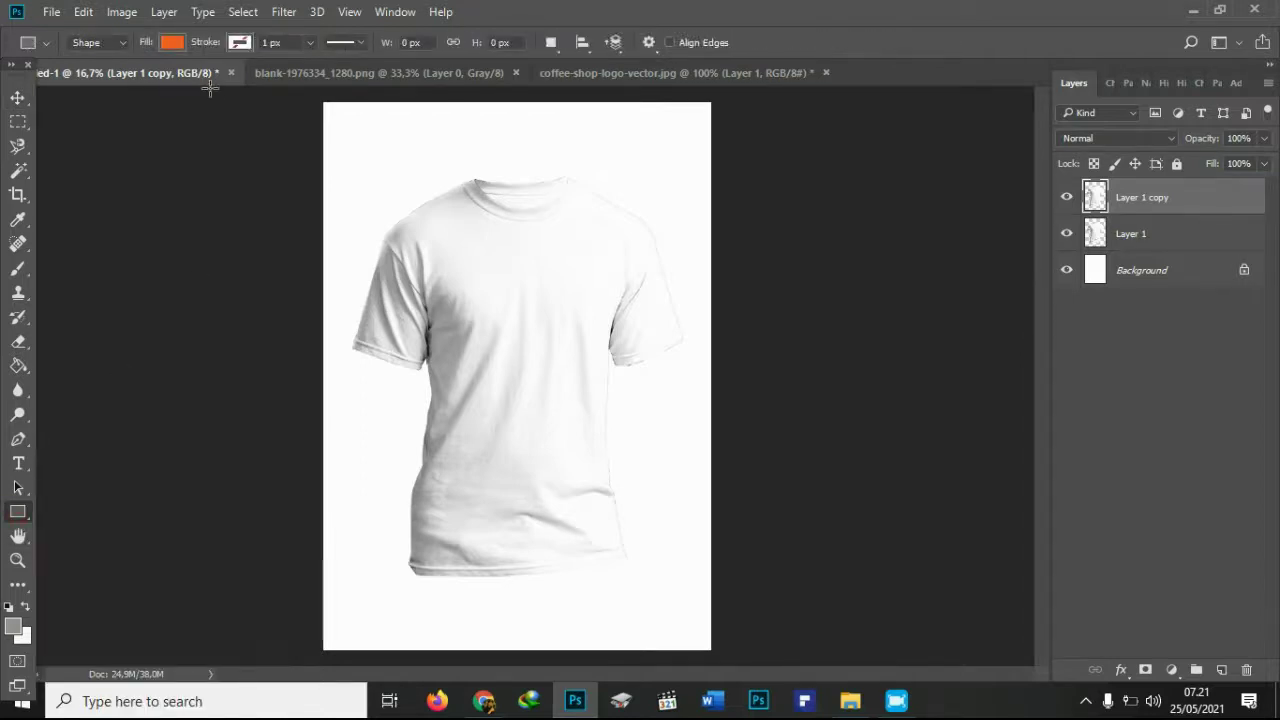
click(172, 43)
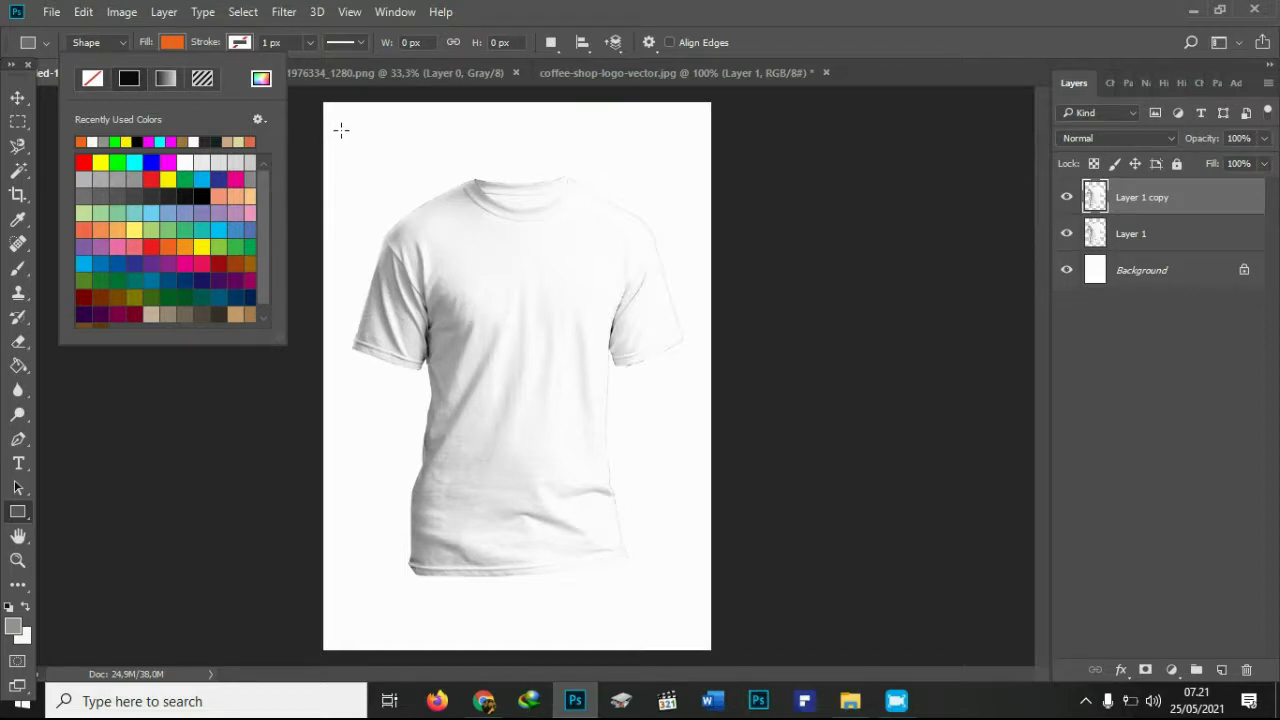
drag(341, 130, 698, 611)
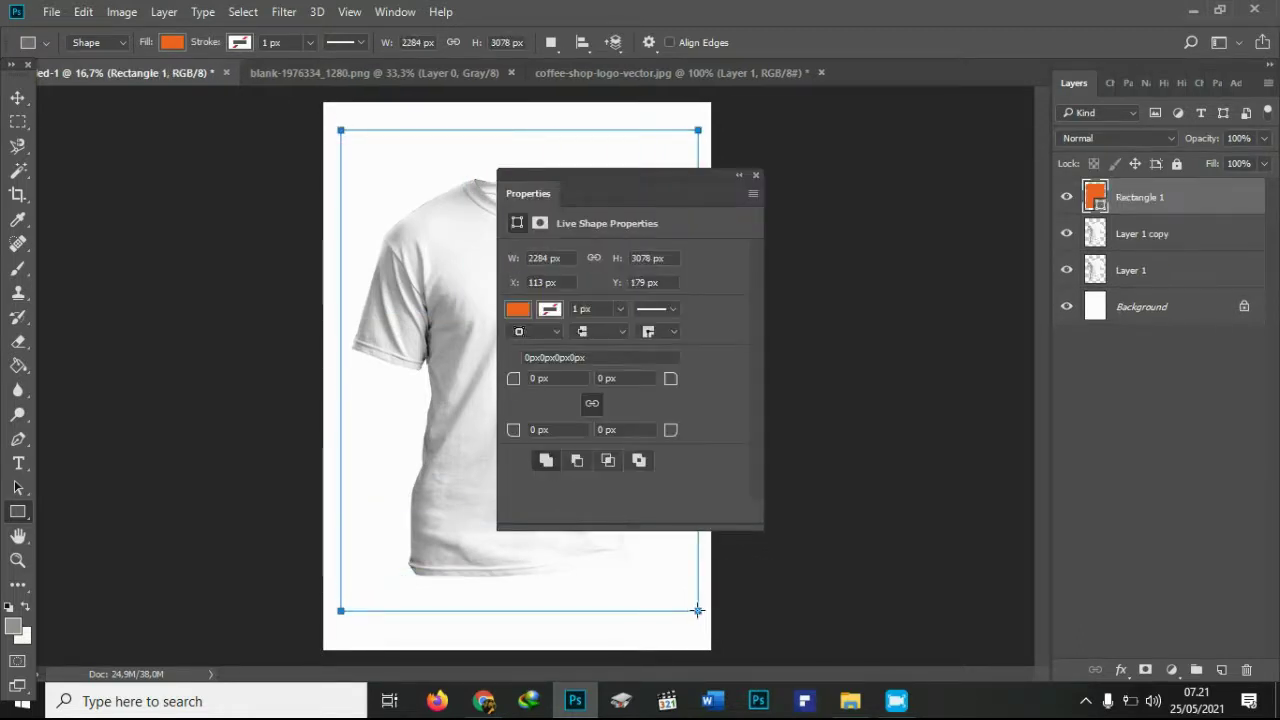
click(755, 174)
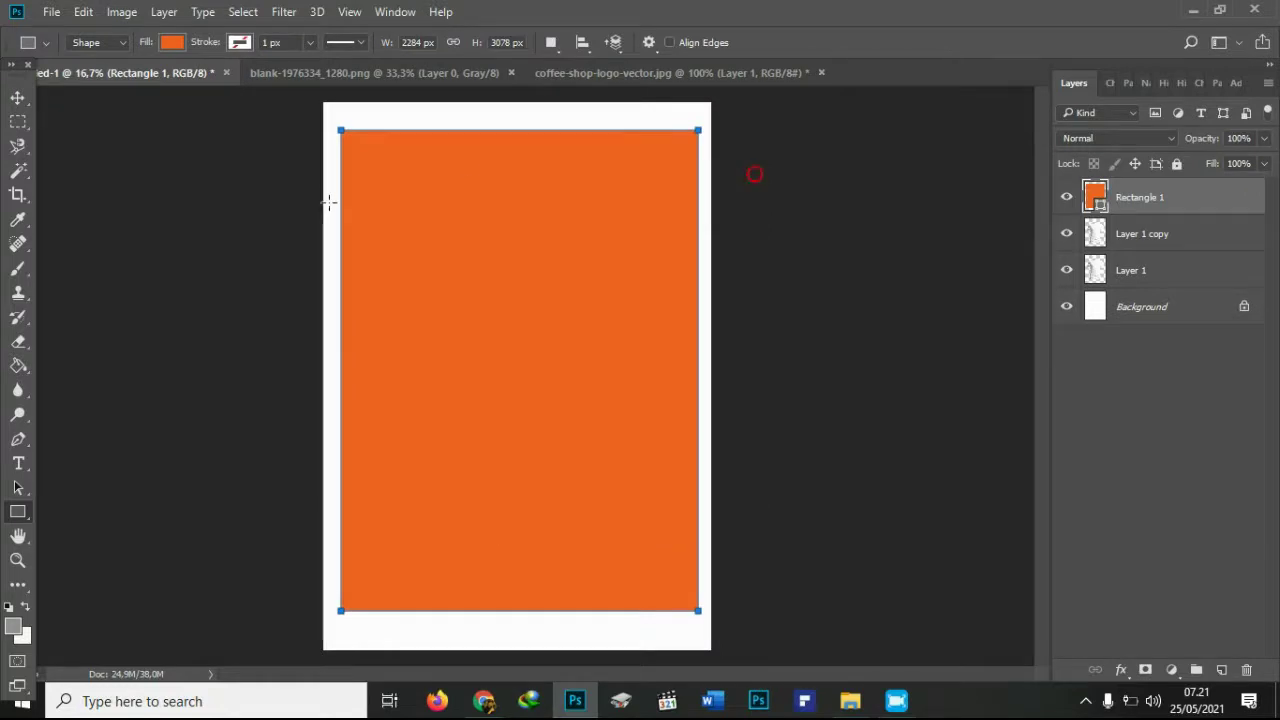
click(17, 104)
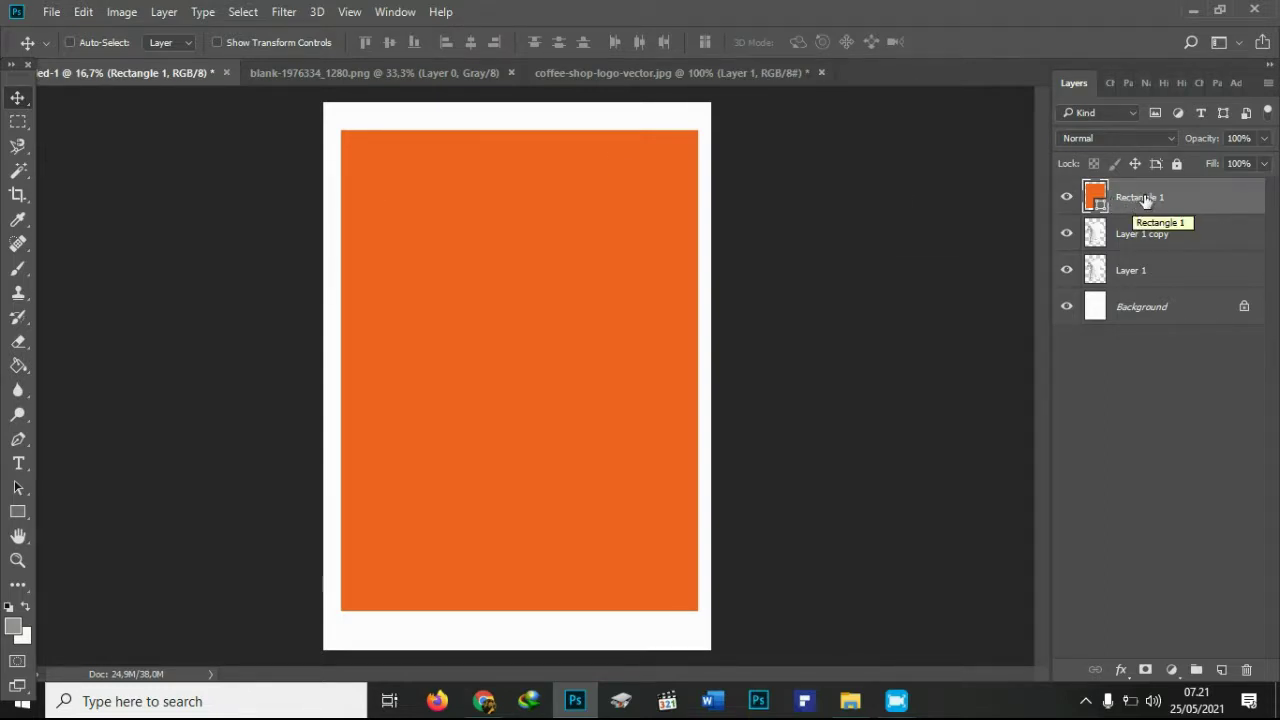
Move Rectangle 1 below Layer 1 copy and clip it to the T-shirt layer.
drag(1144, 196, 1150, 251)
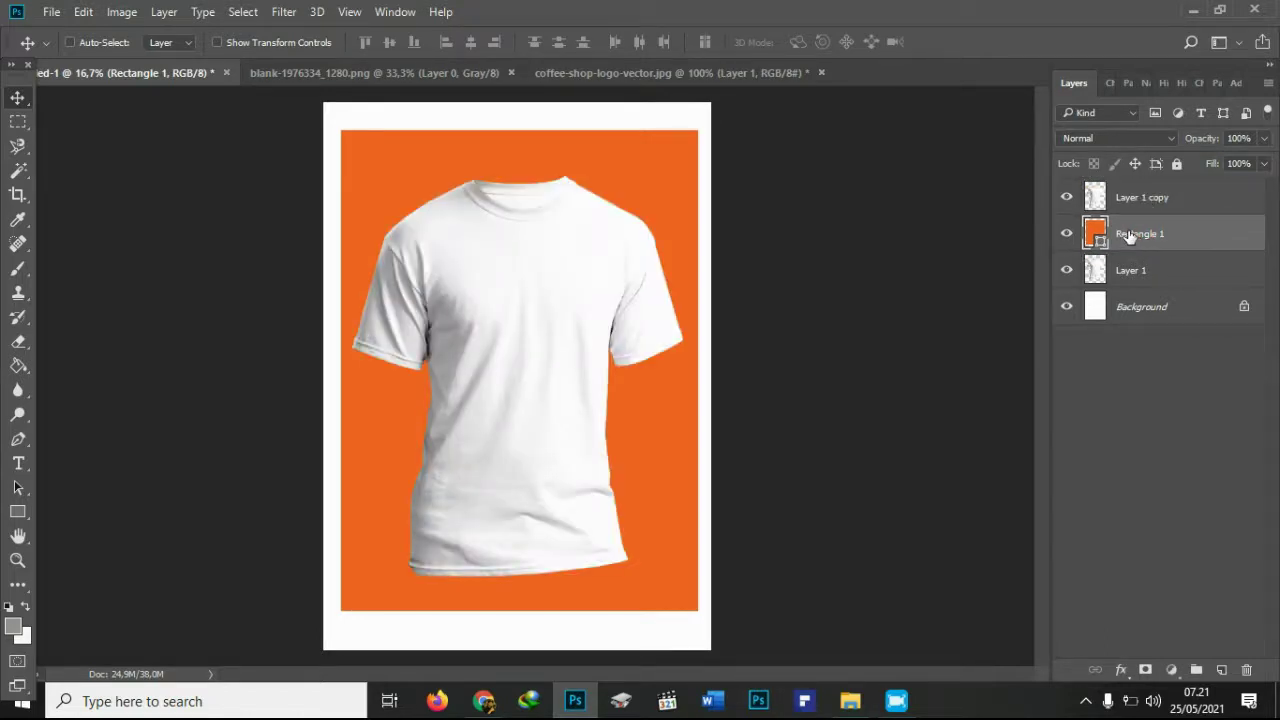
right_click(1129, 235)
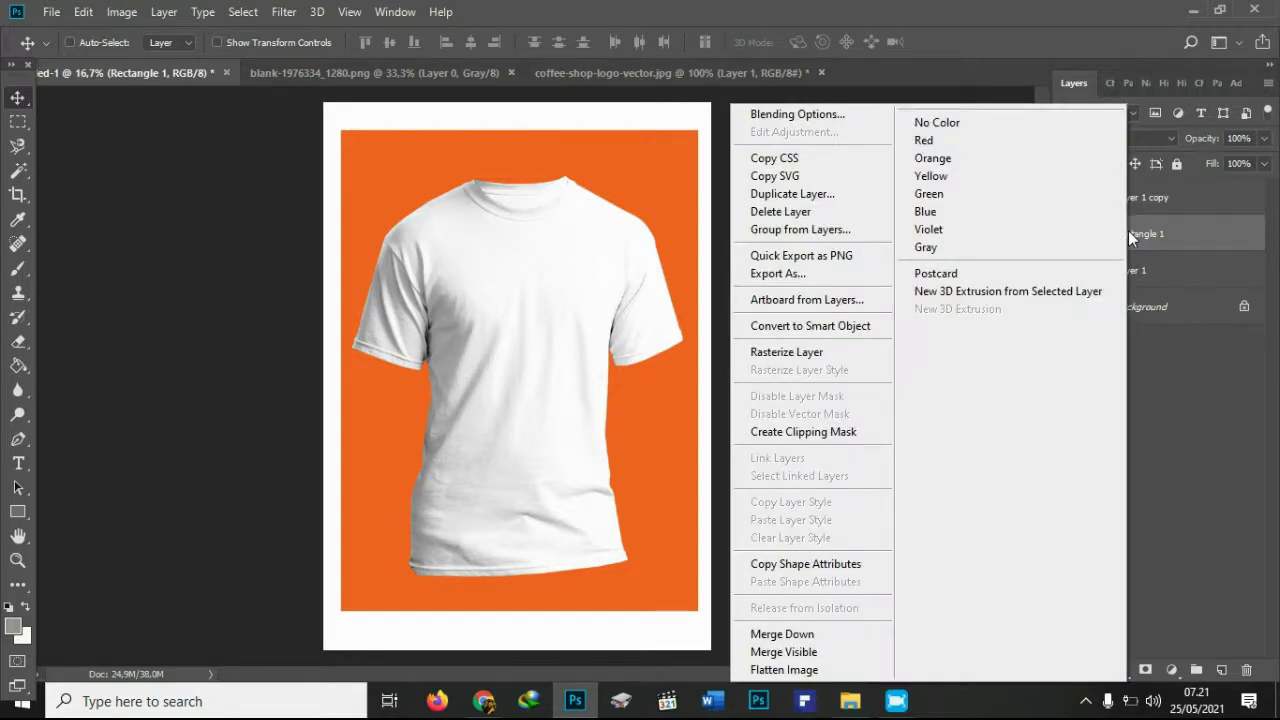
click(822, 432)
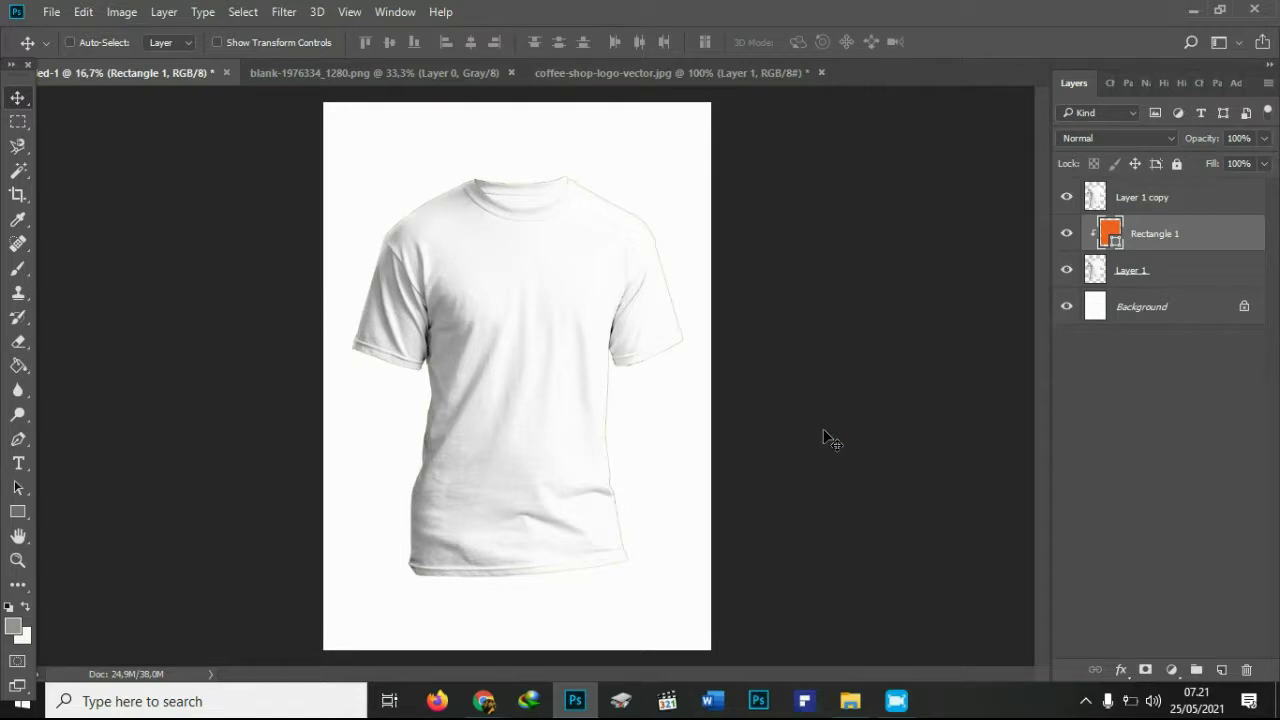
Set Layer 1 copy's blend mode to Multiply.
click(1130, 191)
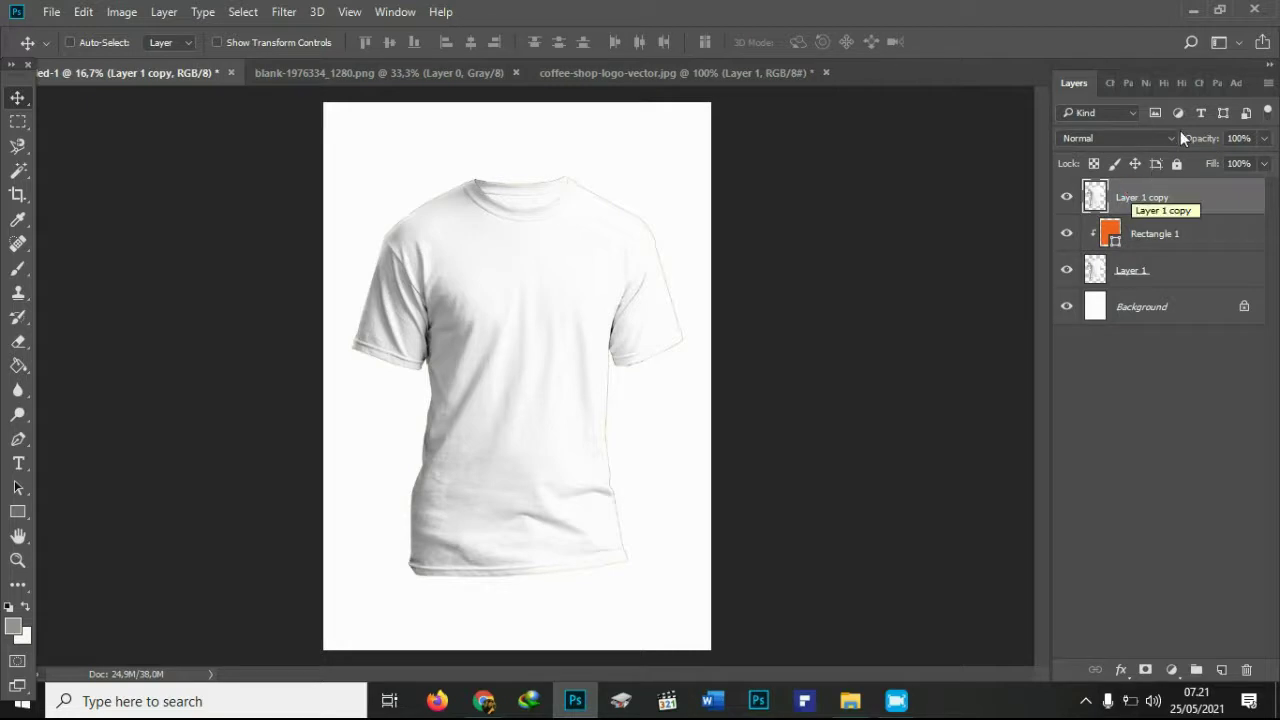
click(1175, 135)
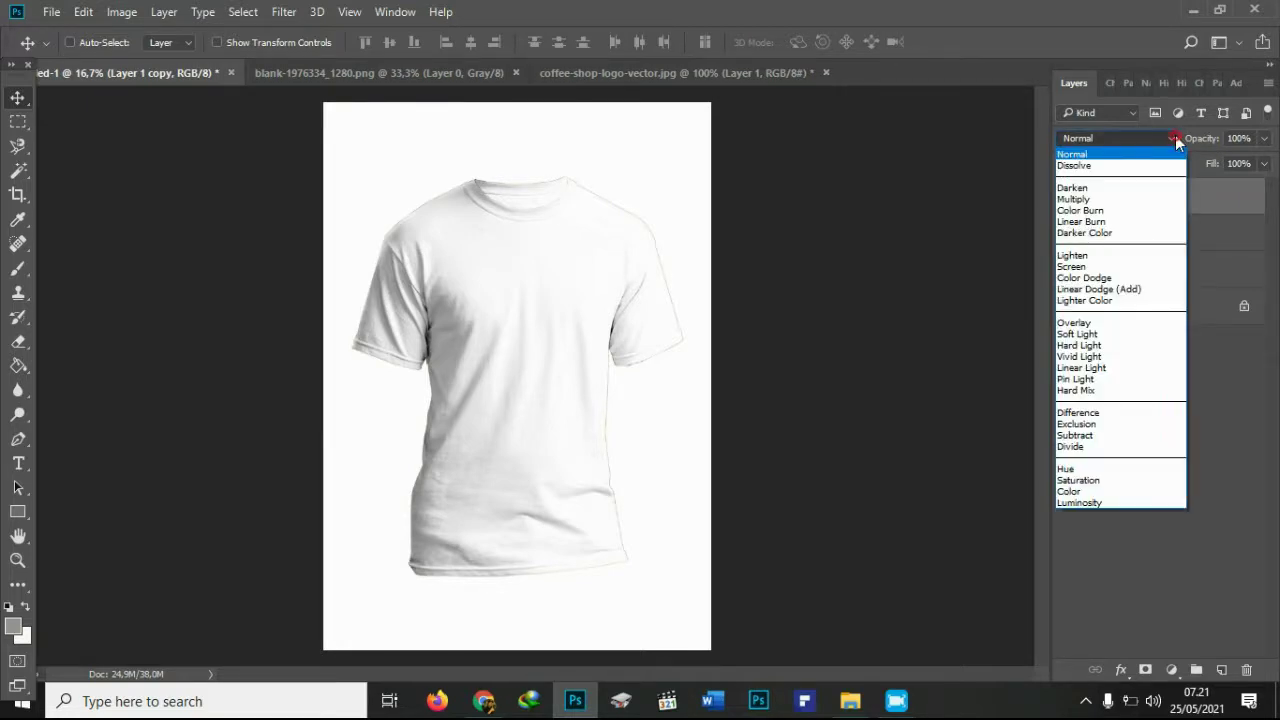
click(1087, 199)
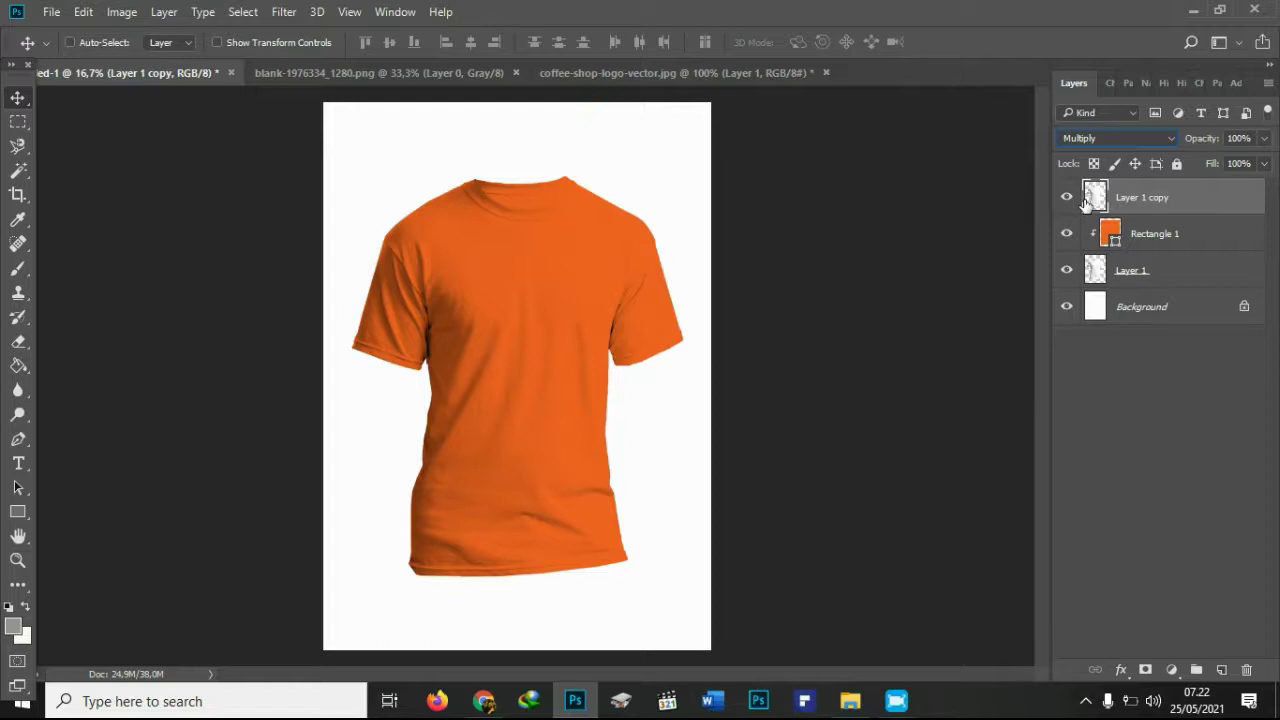
Add a Levels 1 adjustment layer that adjusts the shirt's midtones.
click(1174, 670)
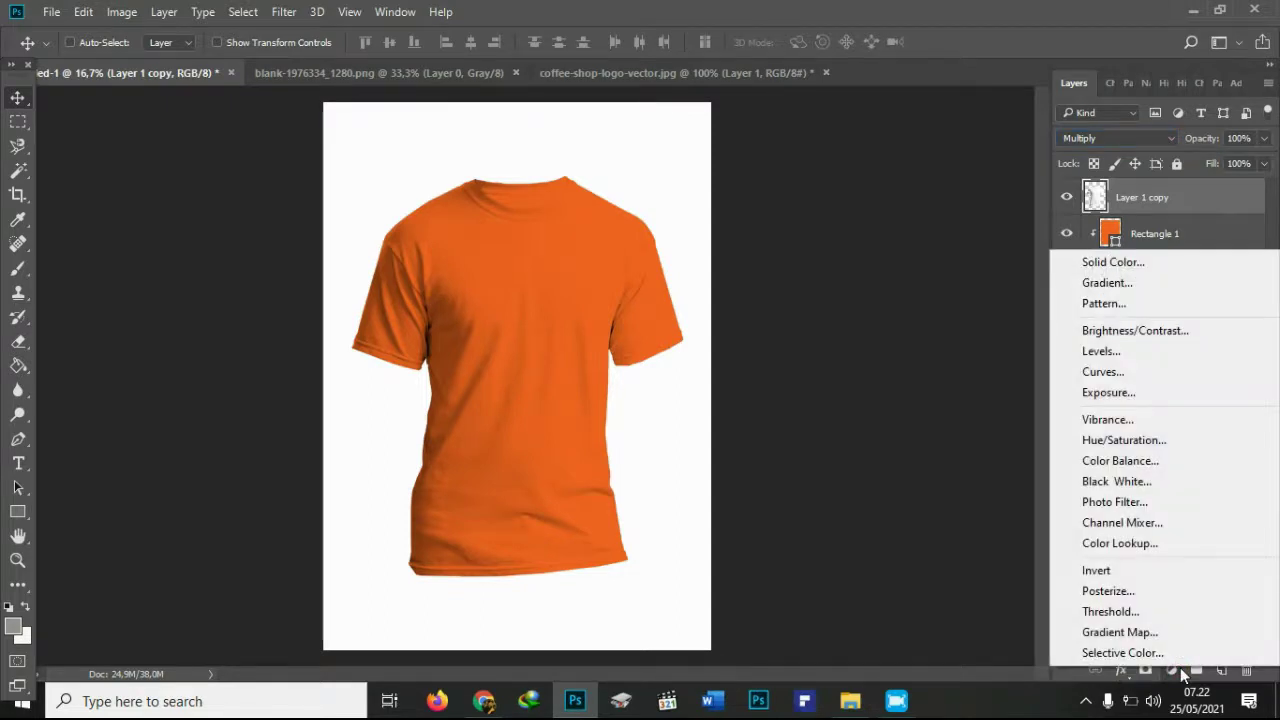
click(1121, 356)
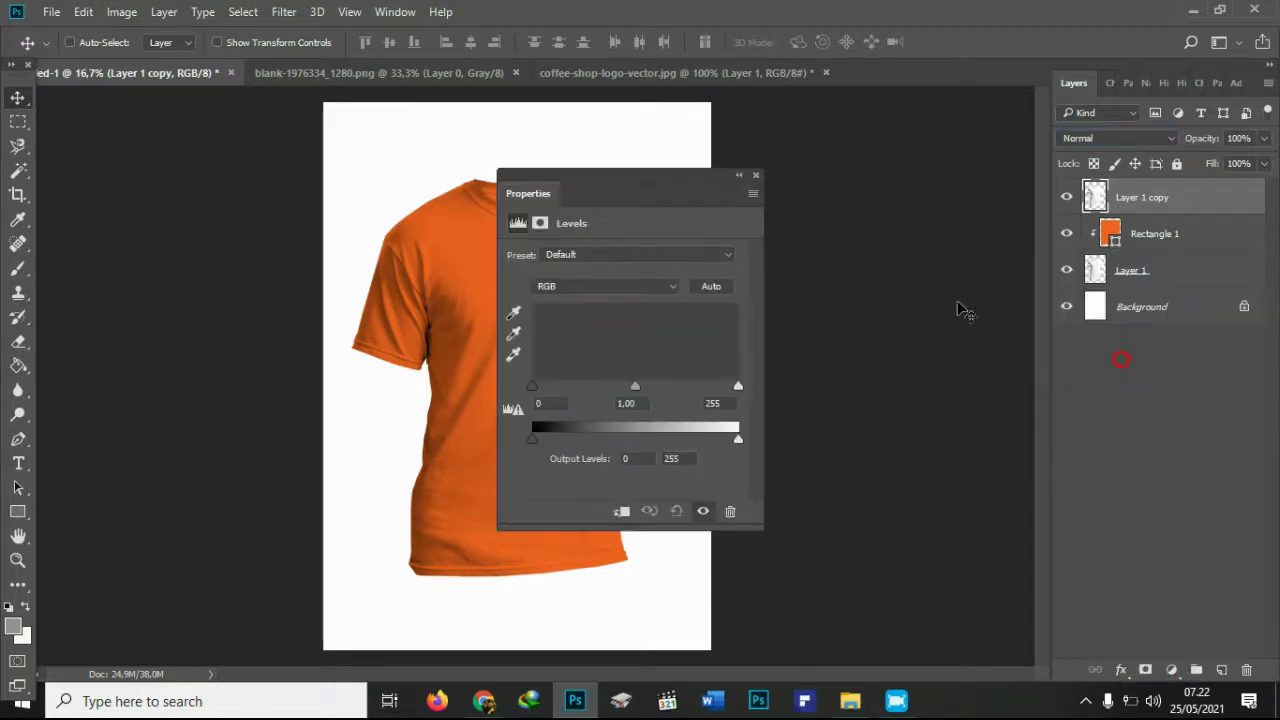
drag(614, 172, 788, 132)
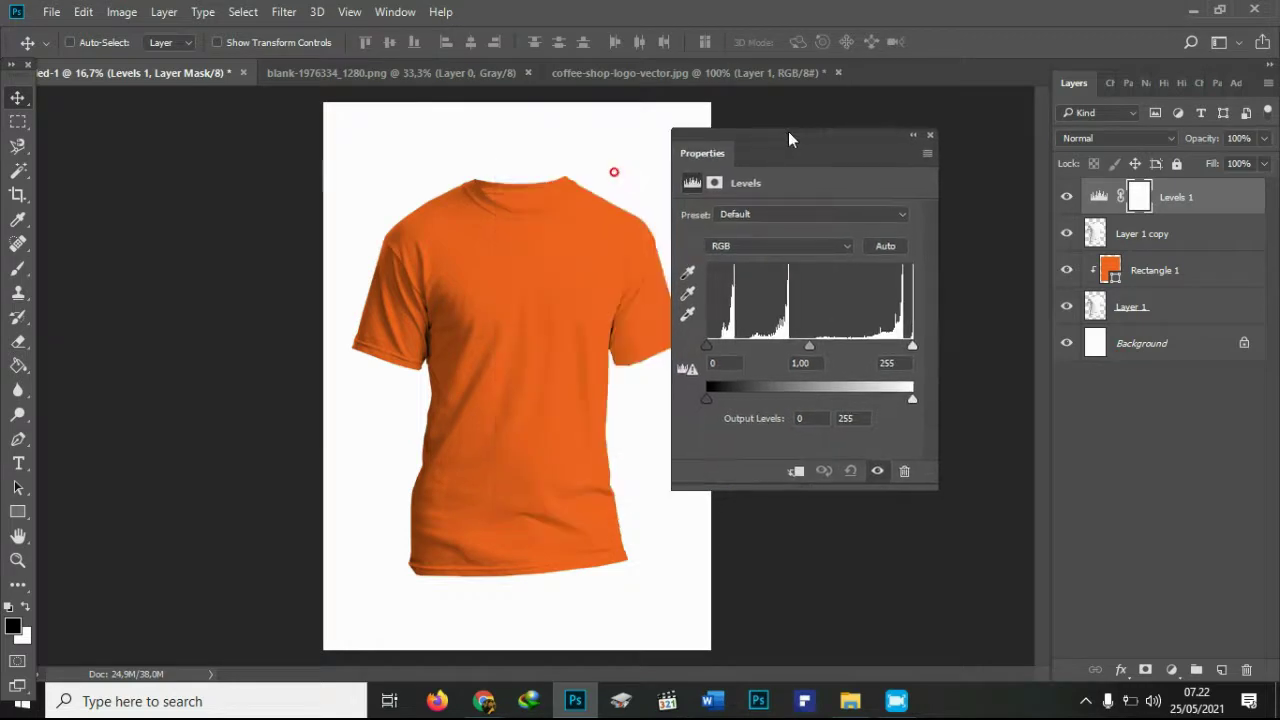
drag(809, 346, 829, 344)
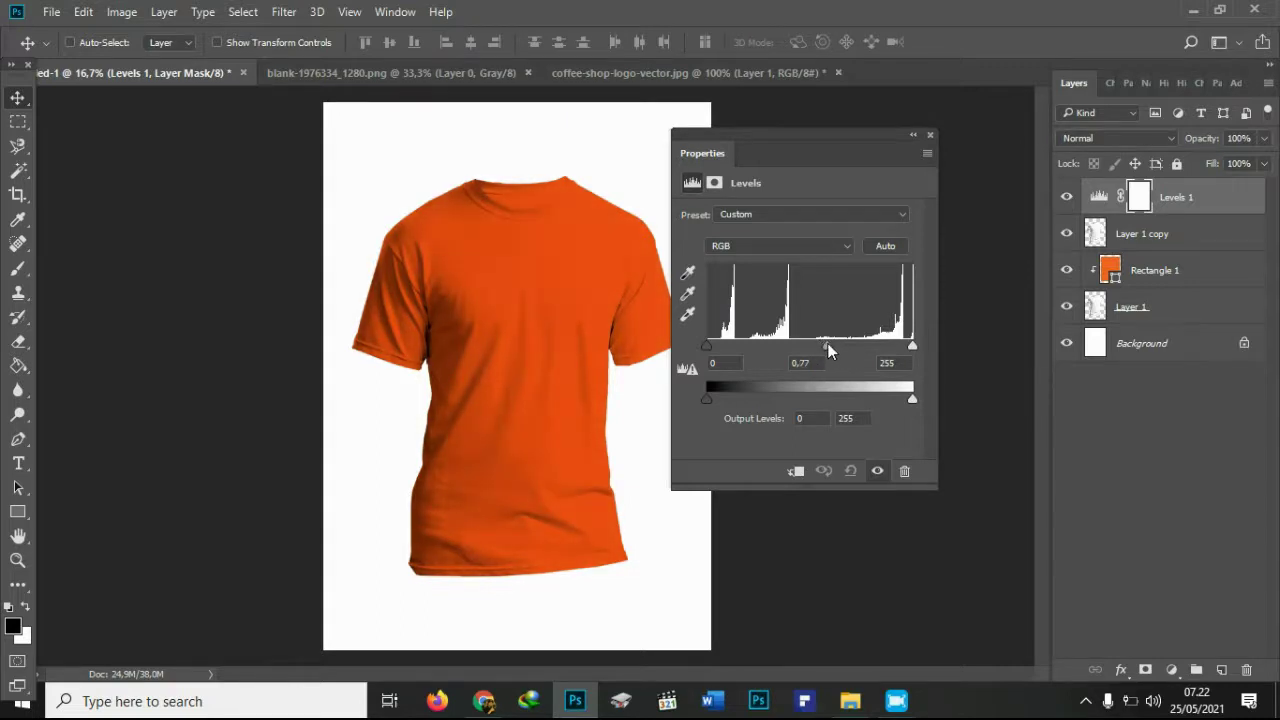
click(929, 136)
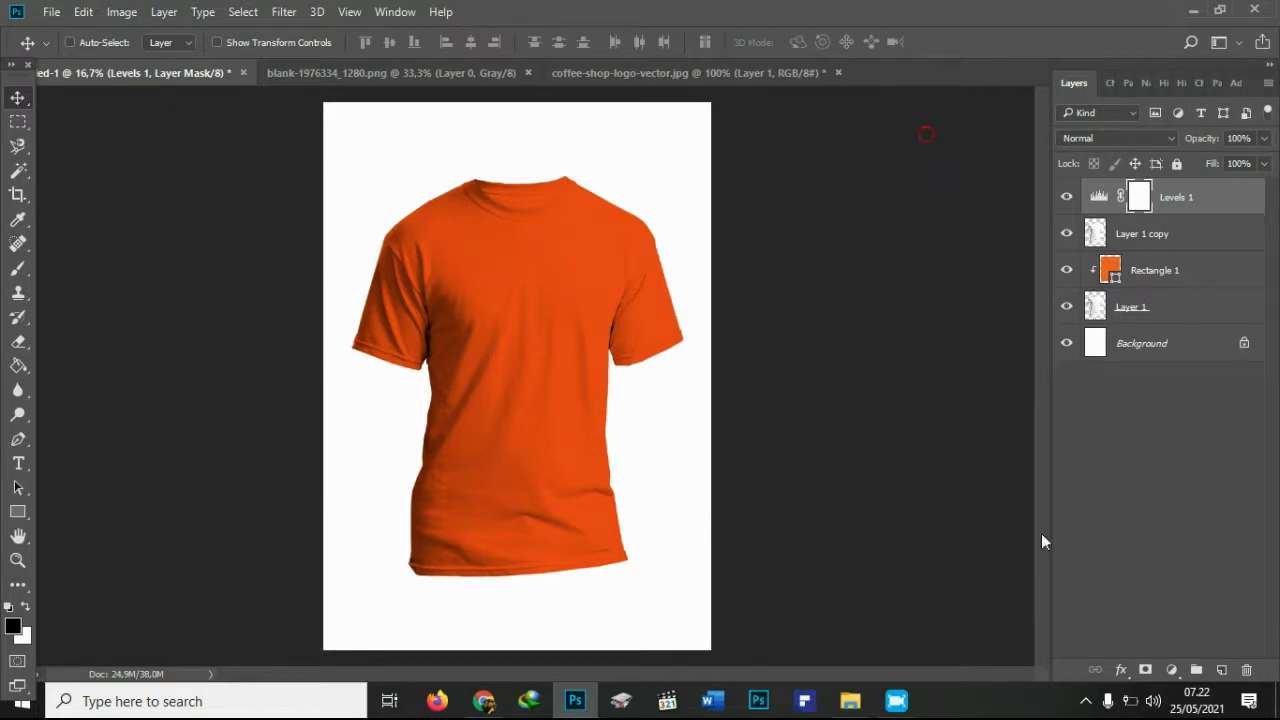
click(1171, 669)
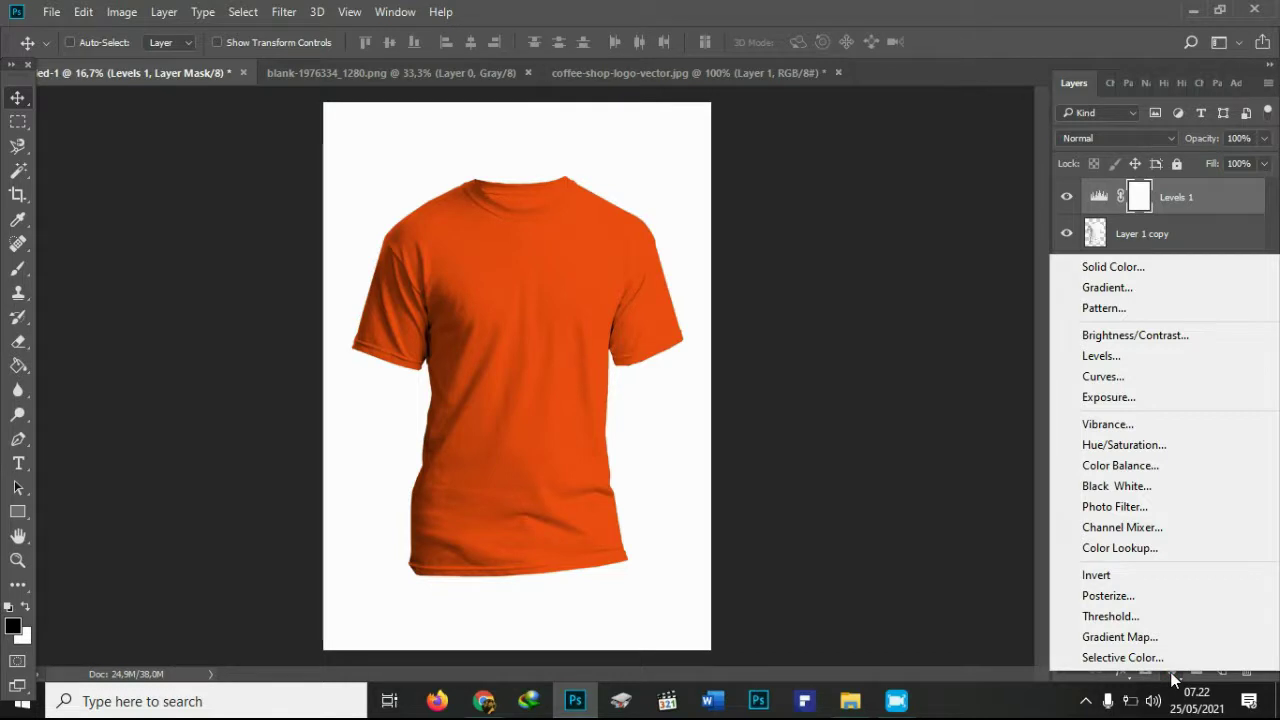
Add a Curves 1 adjustment layer with two curve points lightening the orange shirt.
click(1145, 379)
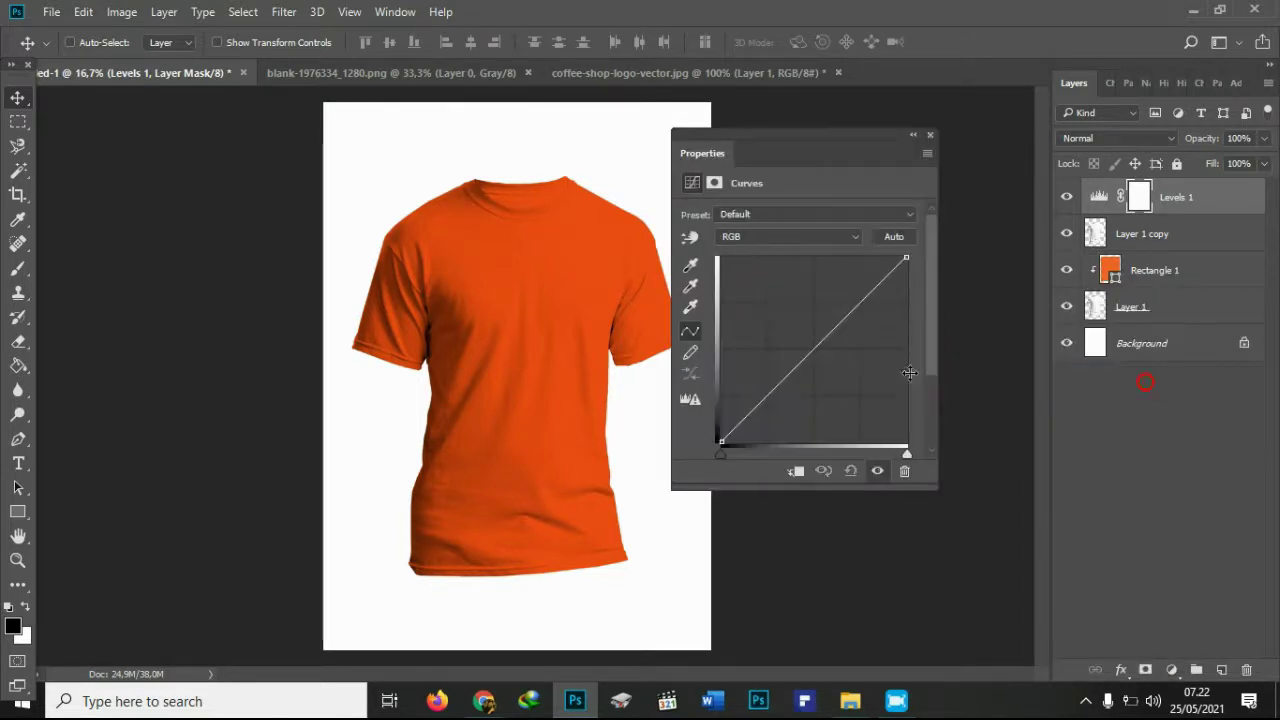
drag(780, 382, 774, 374)
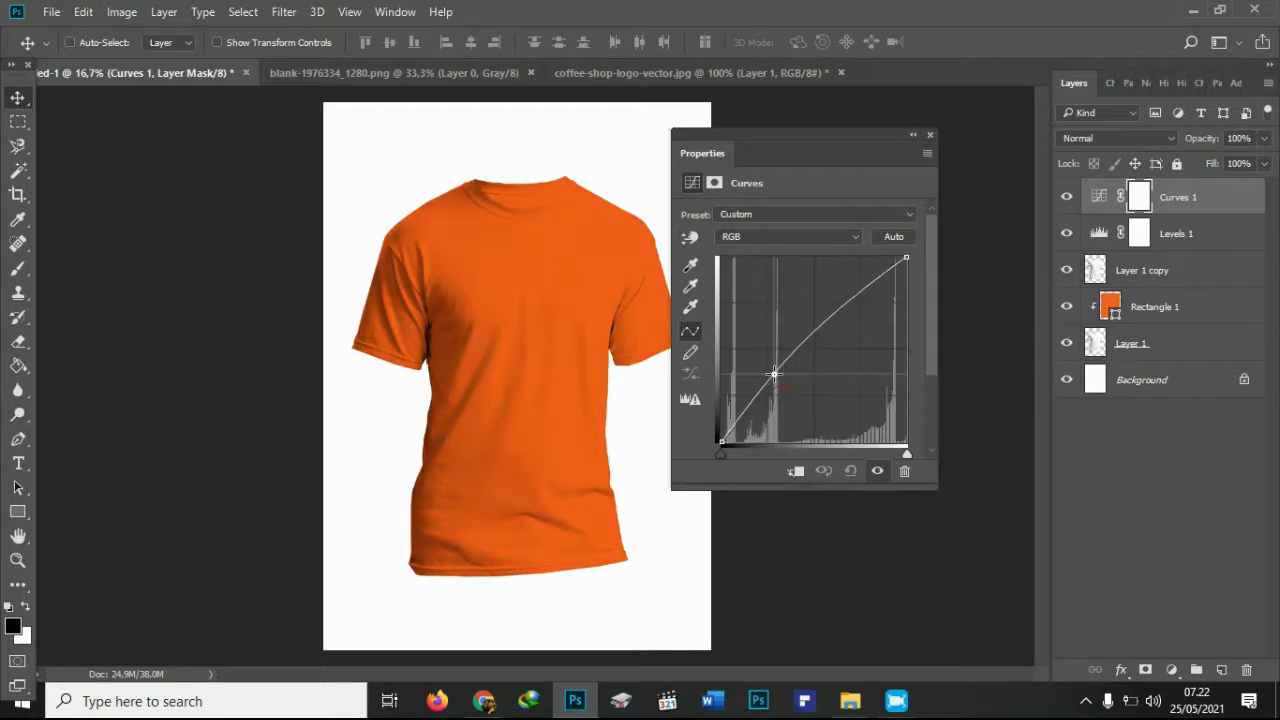
drag(847, 324, 860, 315)
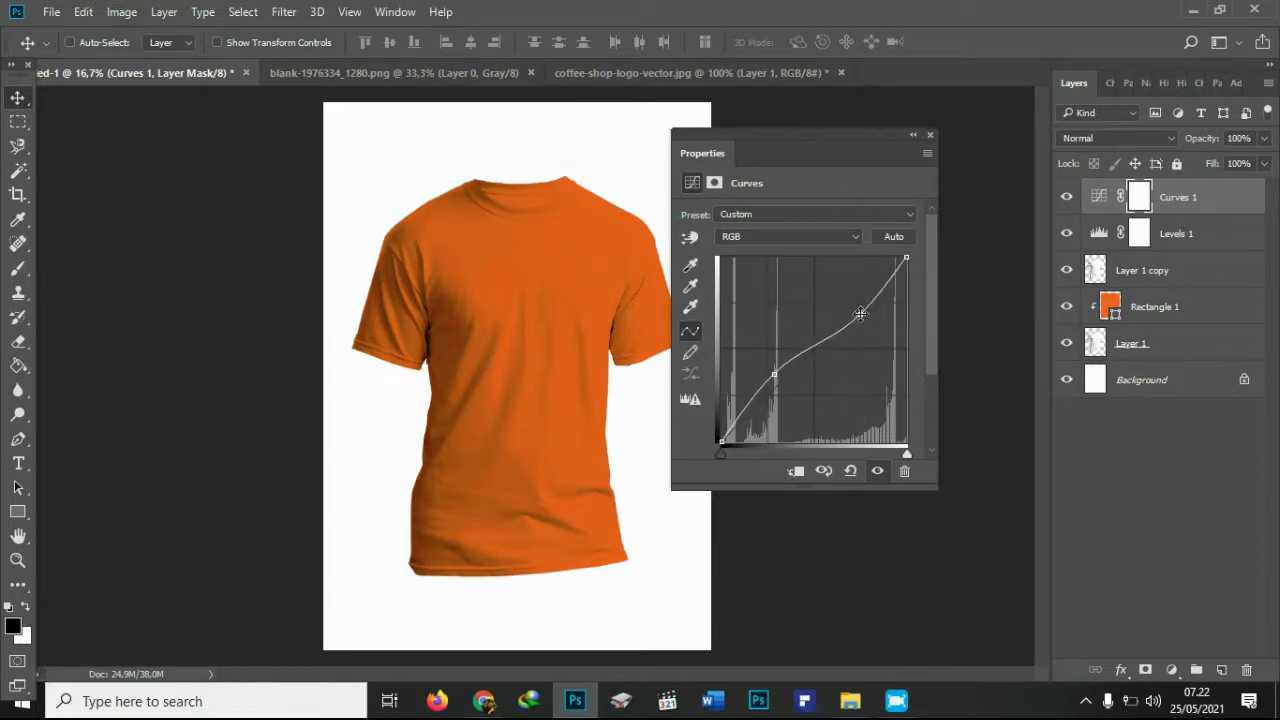
click(931, 134)
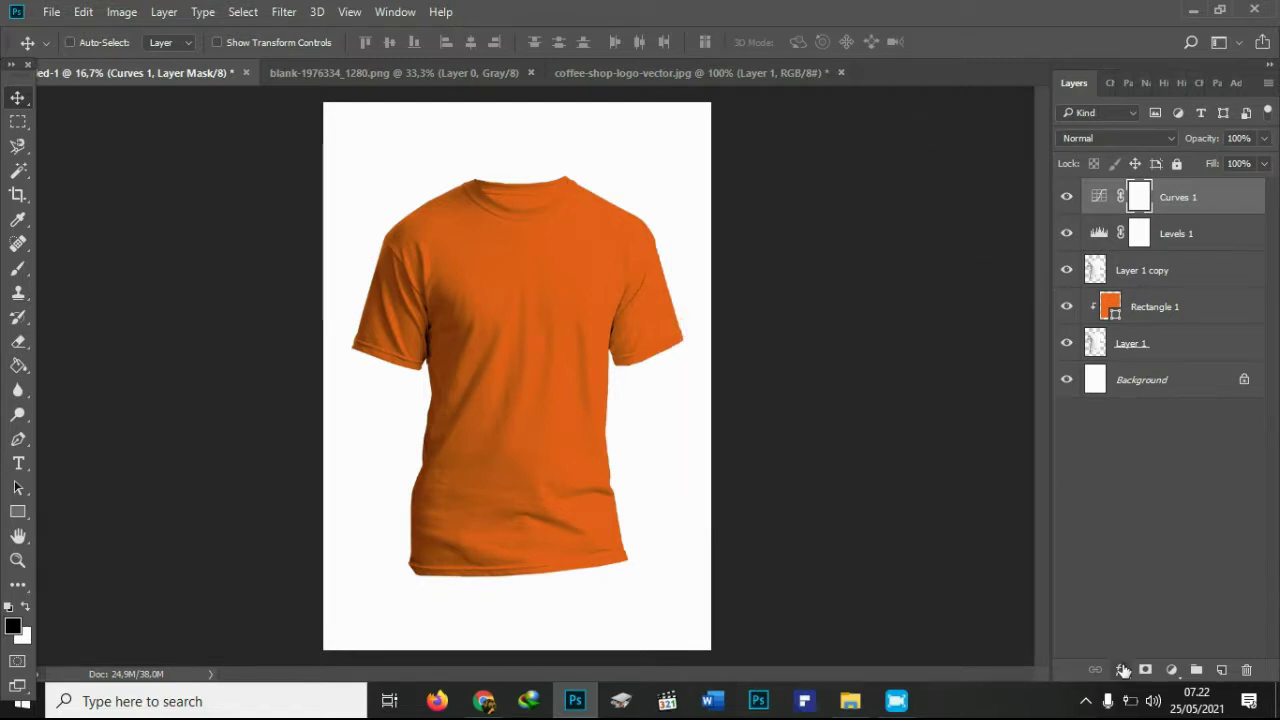
click(1172, 671)
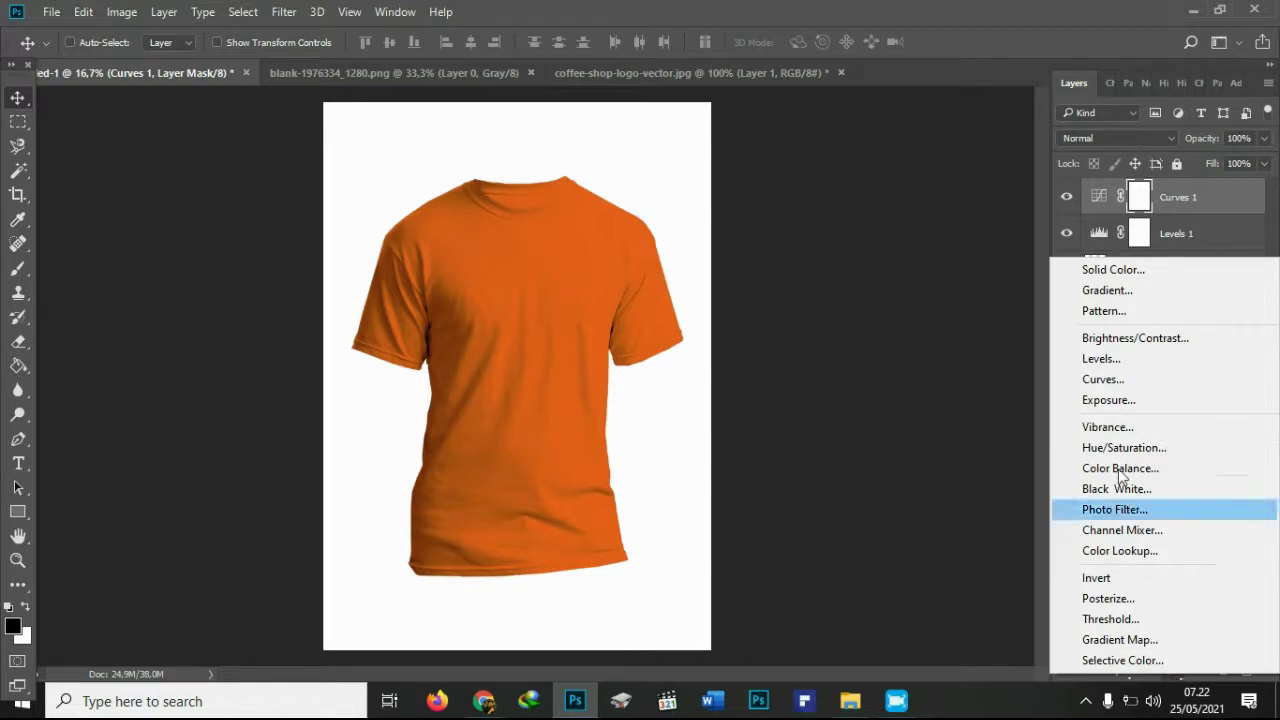
Add a Brightness/Contrast 1 layer with brightness 3, then select layers down to Layer 1 copy.
click(1129, 343)
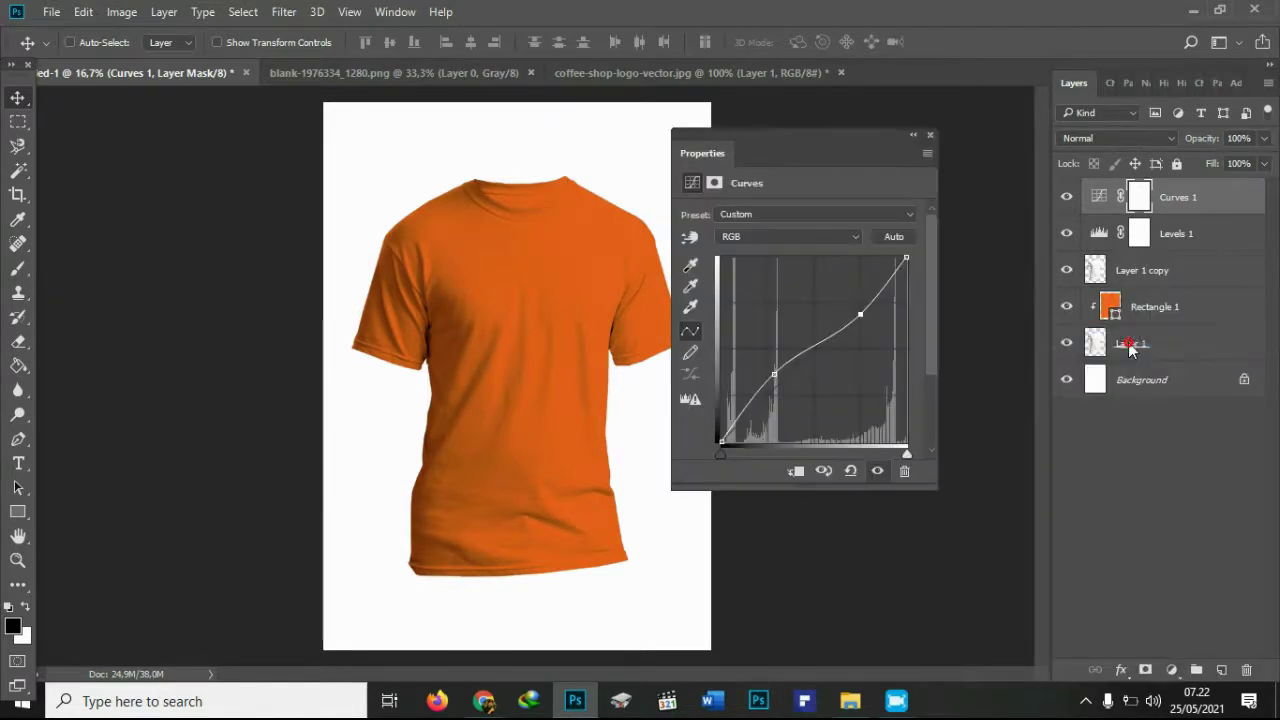
drag(796, 259, 794, 260)
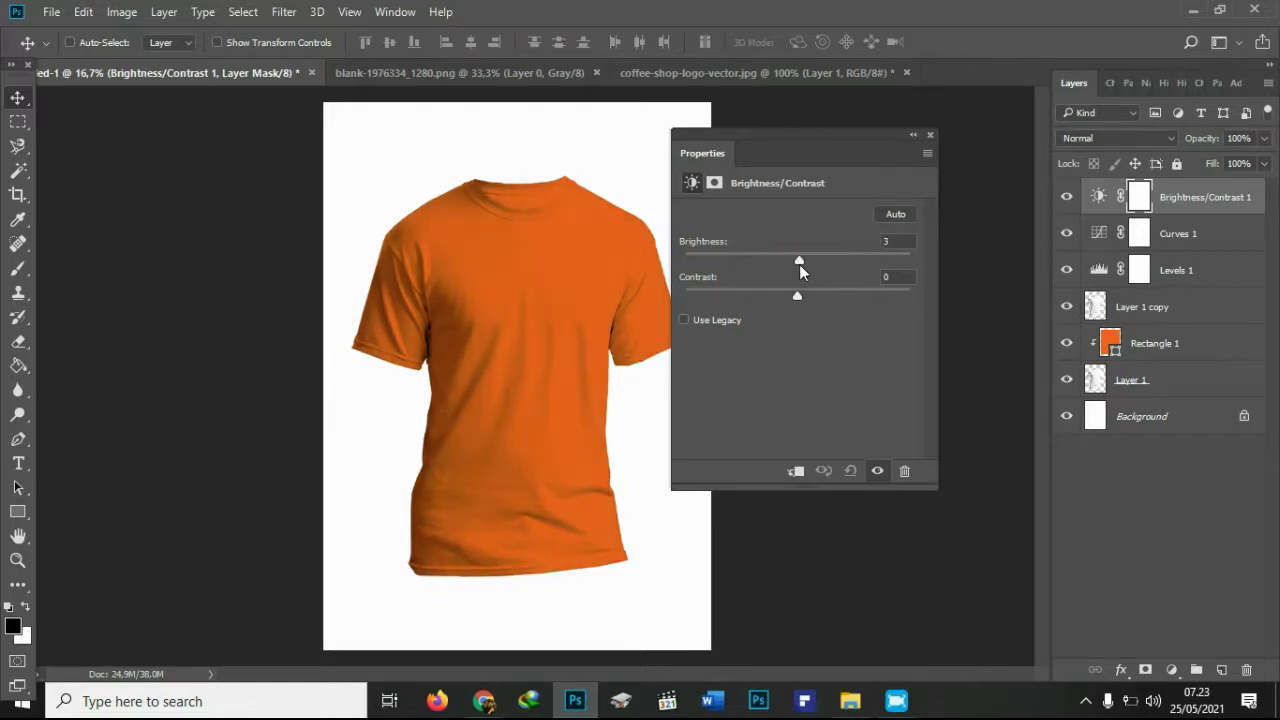
drag(791, 296, 827, 302)
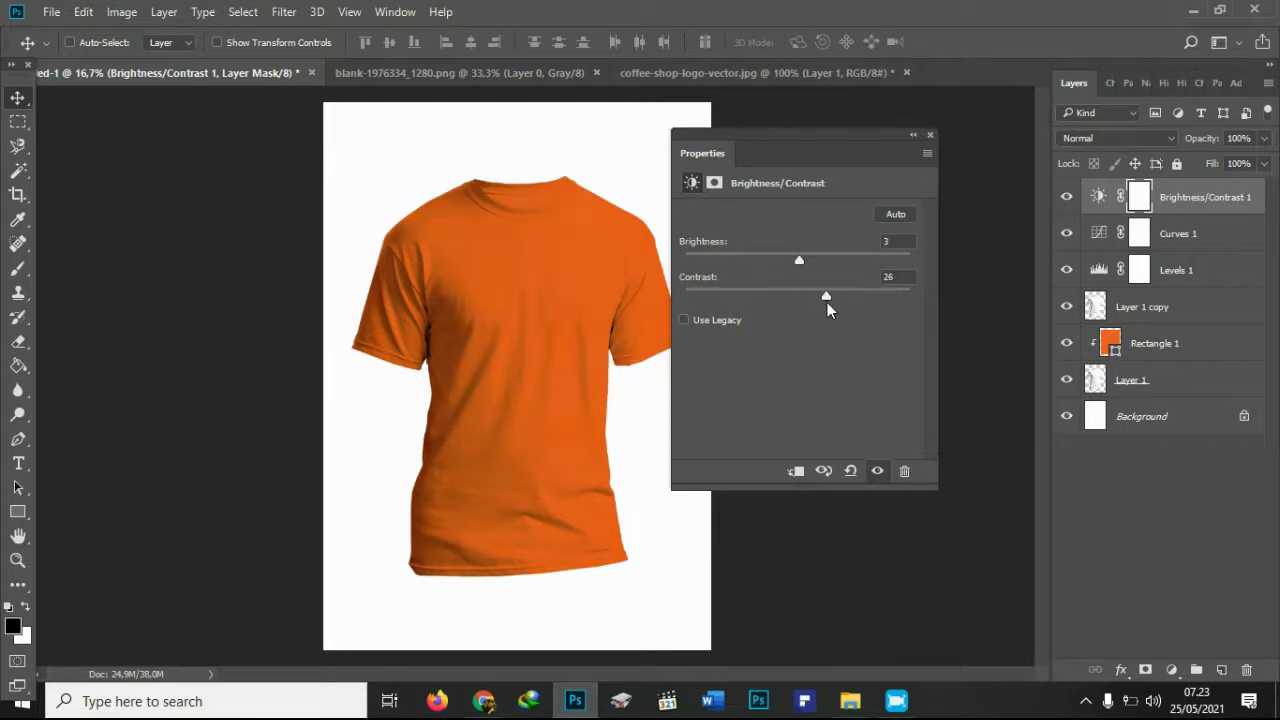
click(930, 134)
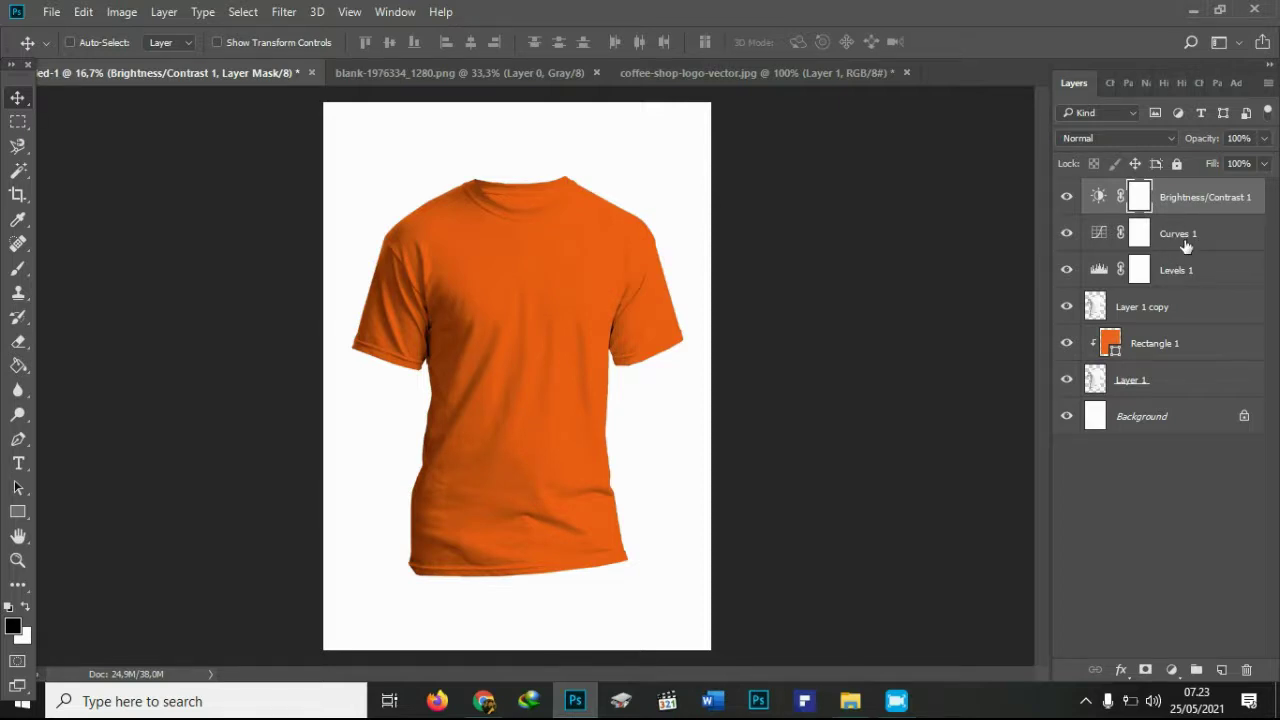
shift+click(1182, 307)
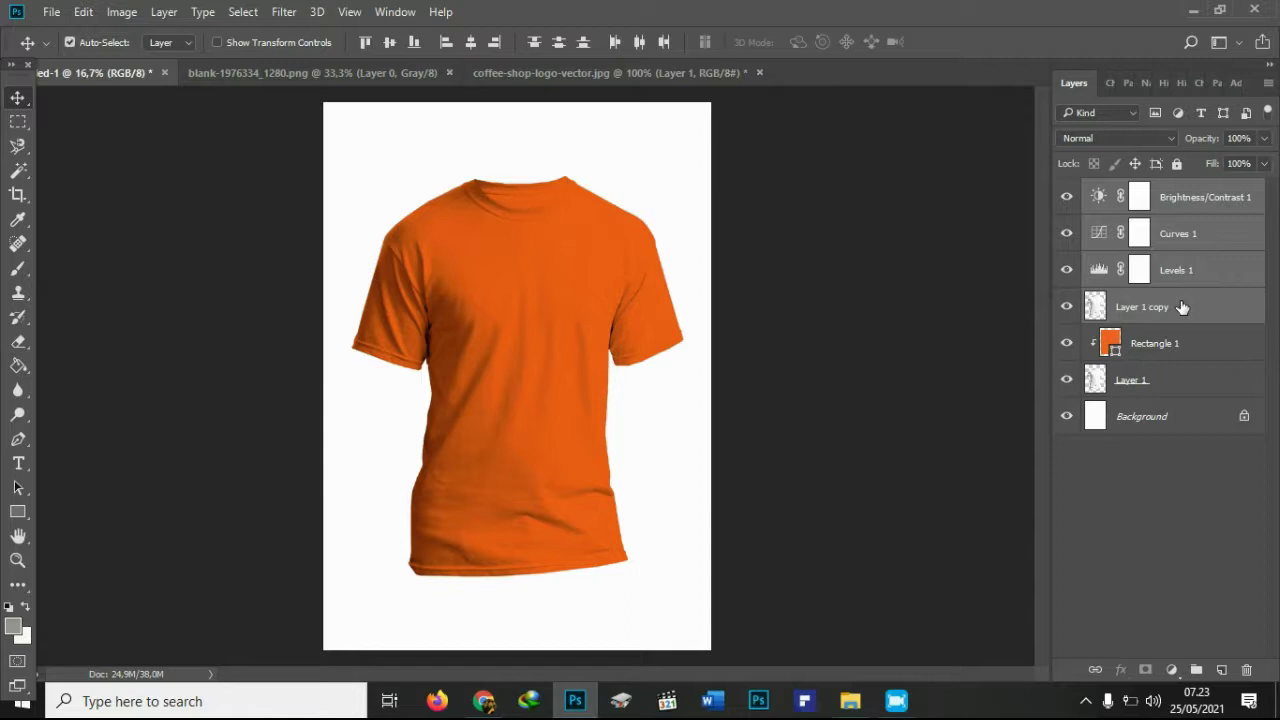
Group Brightness/Contrast 1, Curves 1, Levels 1 and Layer 1 copy as Group 1.
right_click(1181, 306)
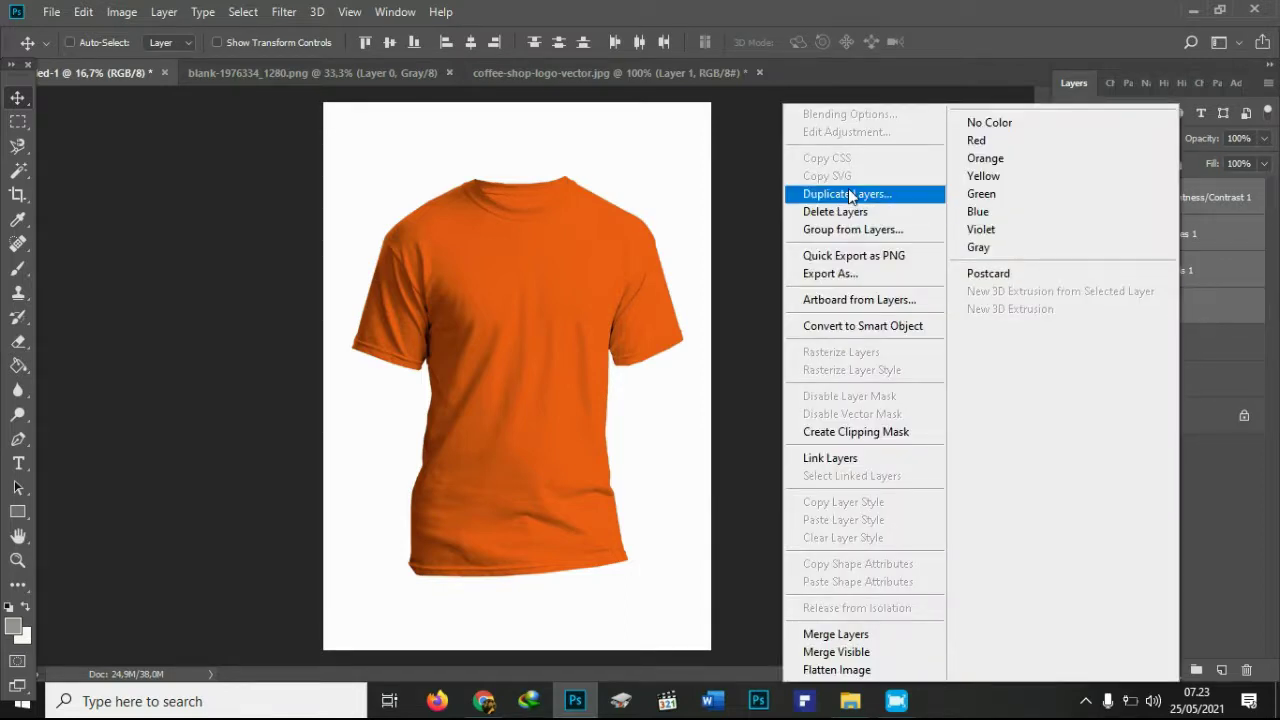
click(857, 230)
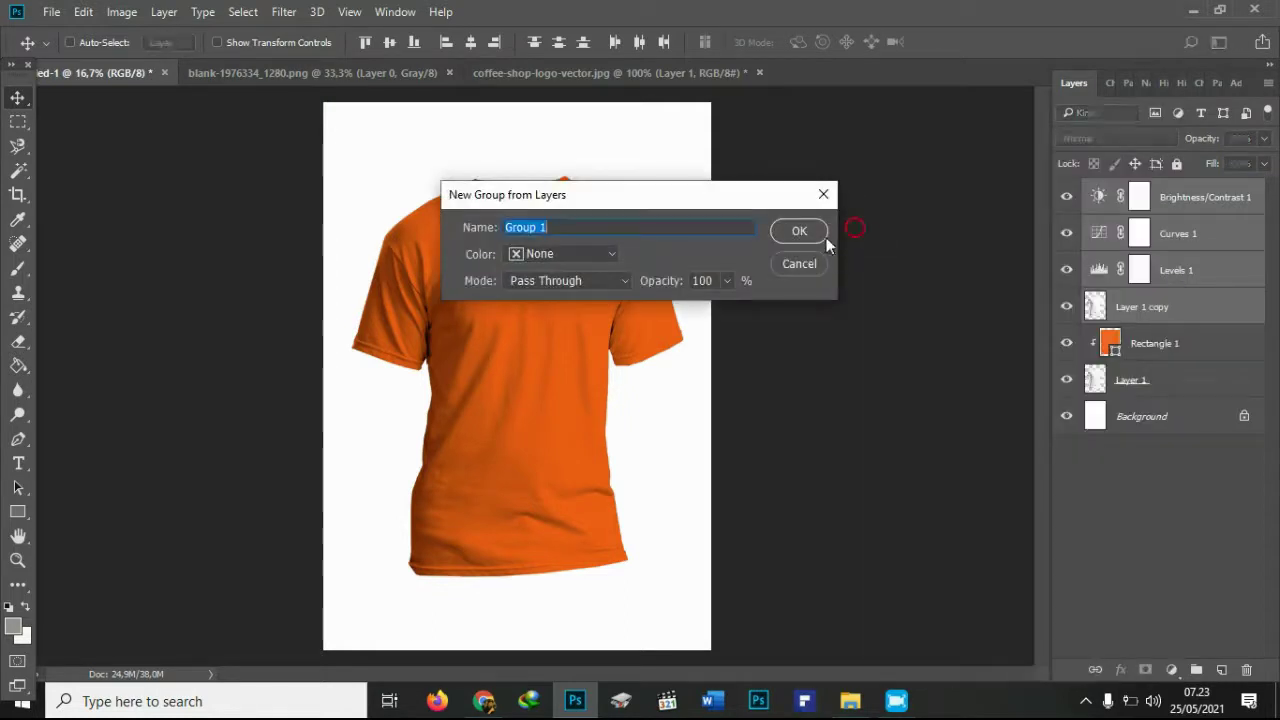
click(801, 234)
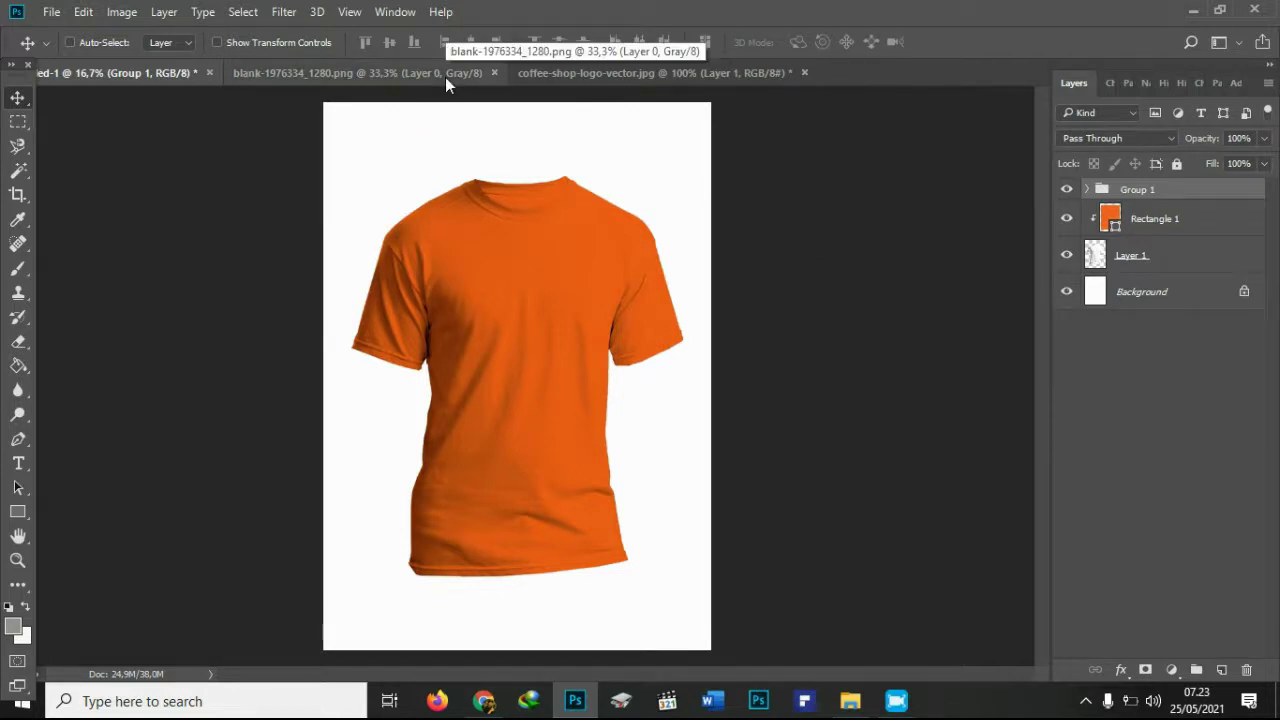
Copy the COFFEE logo from coffee-shop-logo-vector.jpg onto the shirt as Layer 2 below Group 1.
click(532, 73)
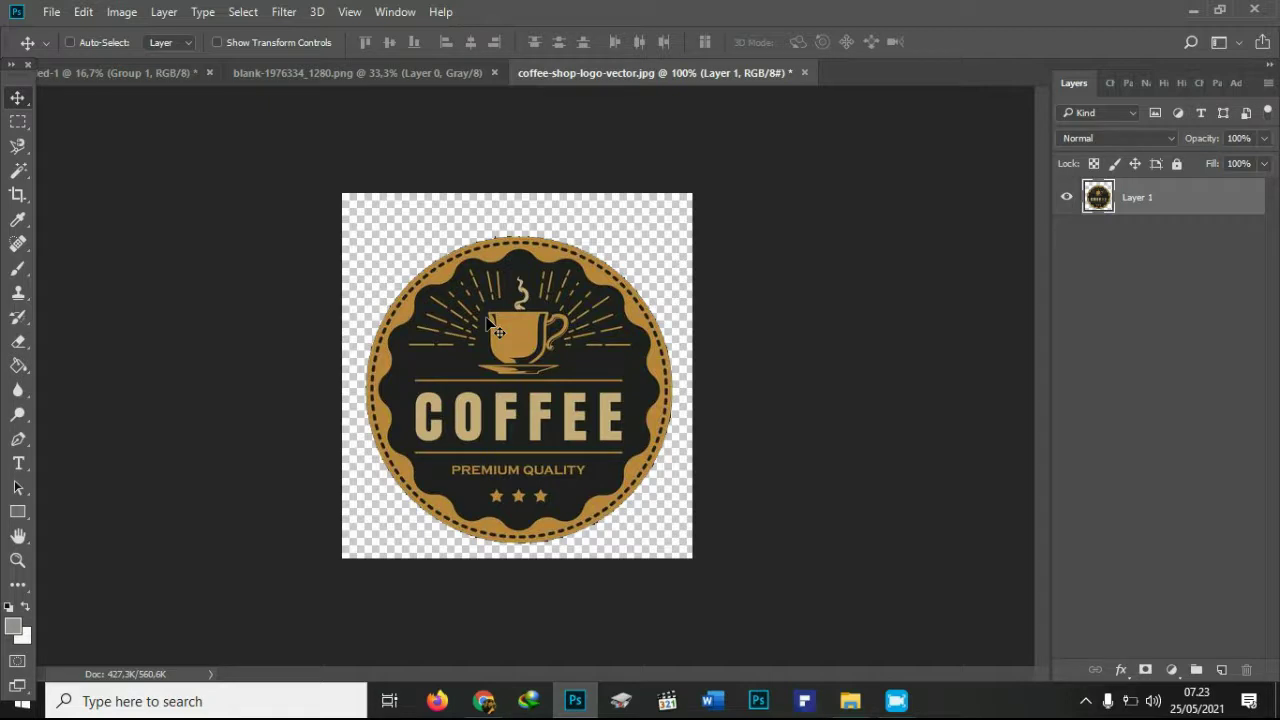
mouse_move(497, 331)
mouse_down()
mouse_move(145, 78)
mouse_move(532, 289)
mouse_up()
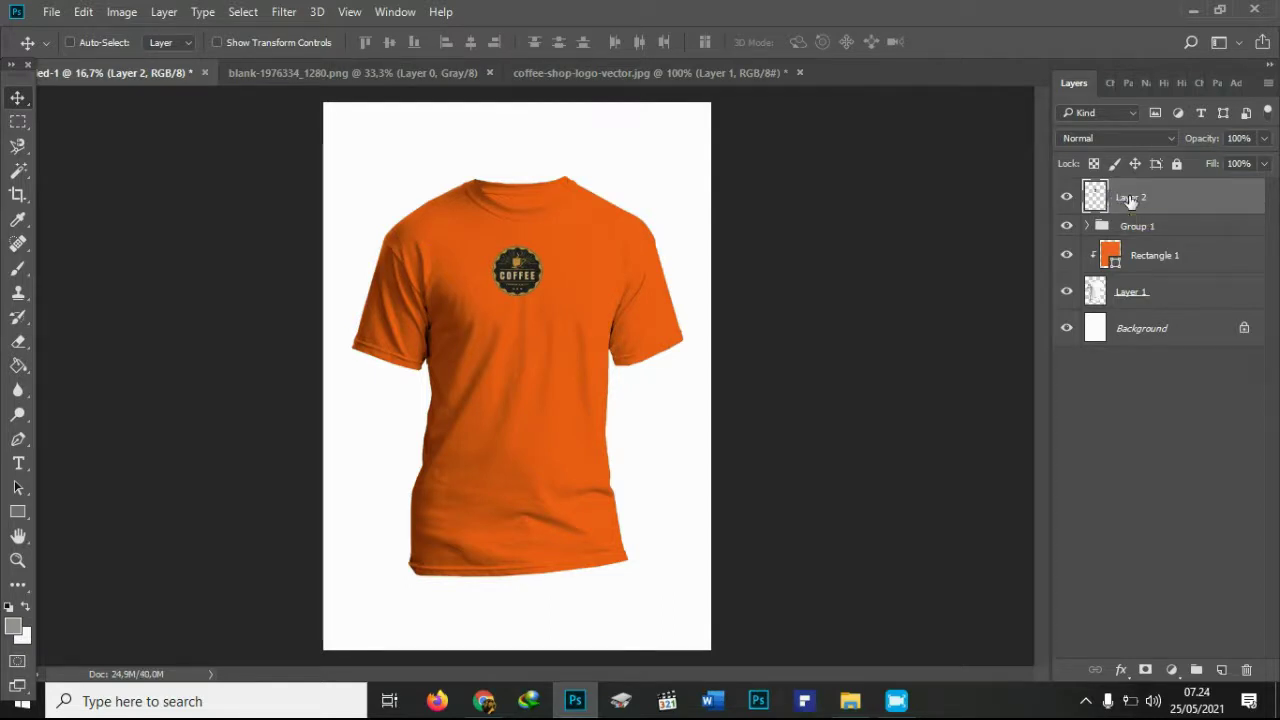
drag(1131, 201, 1137, 245)
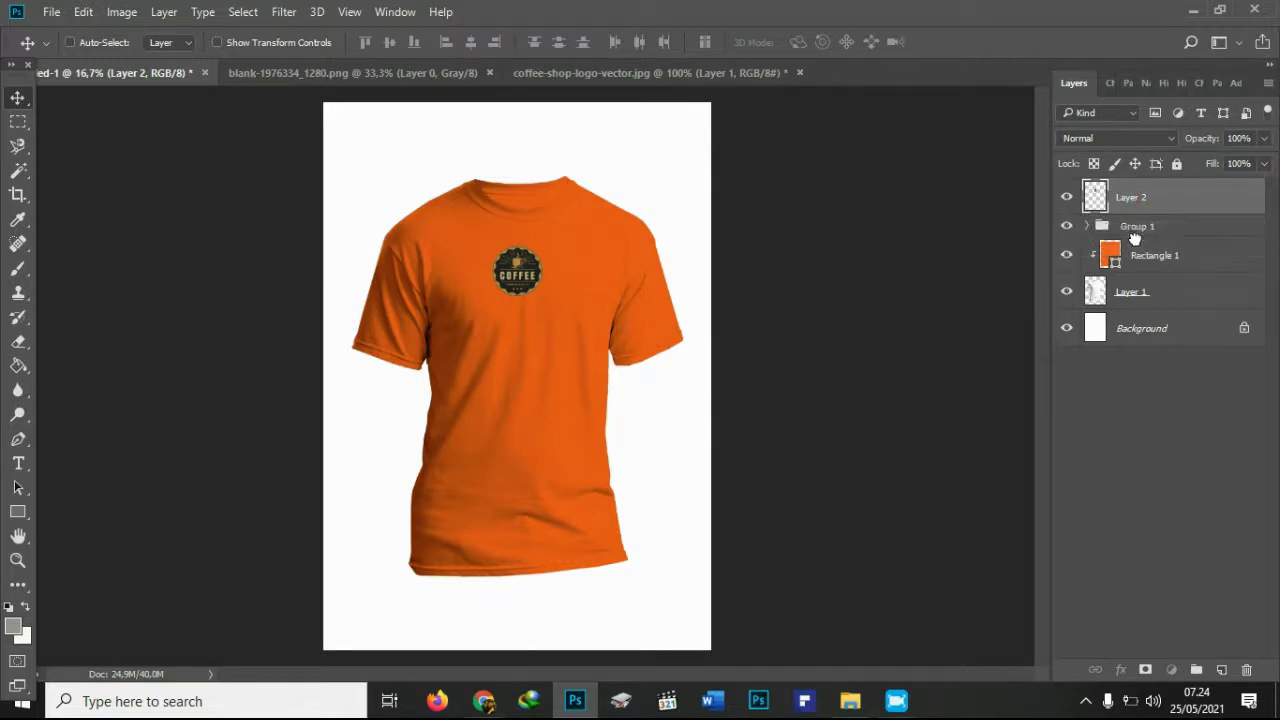
Scale the COFFEE logo proportionally to about 248%.
key(ctrl)
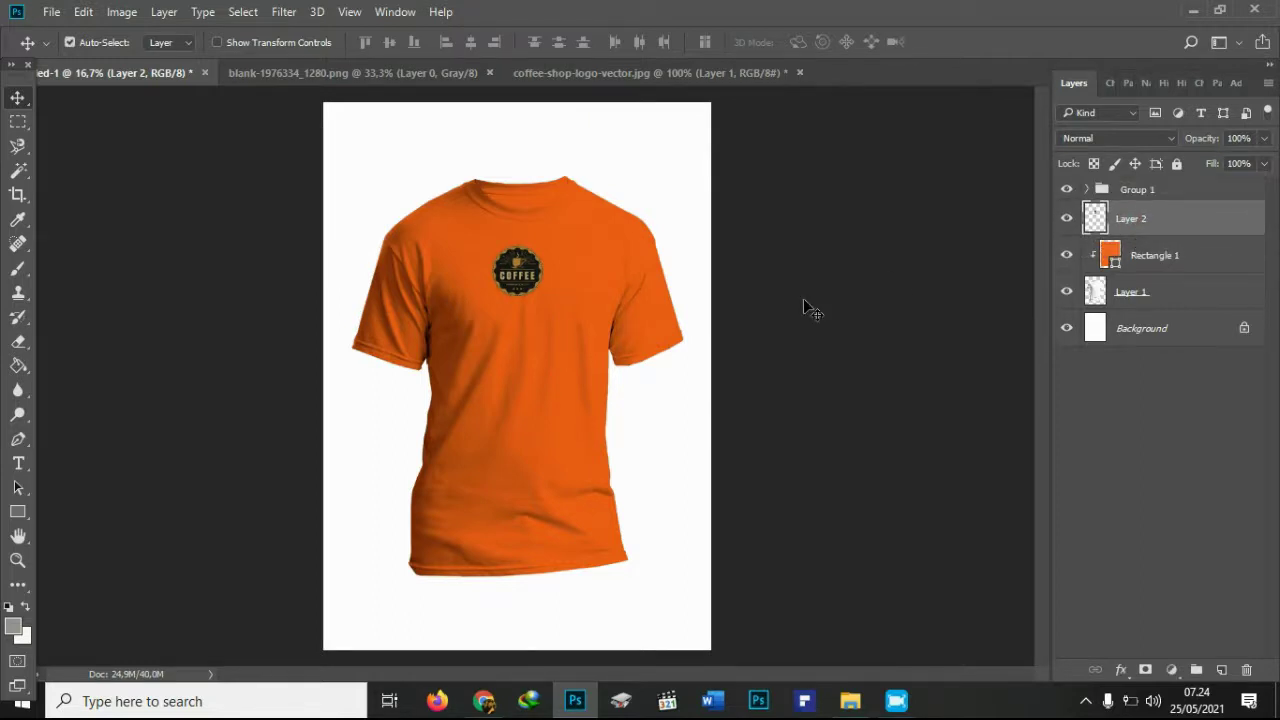
key(ctrl+t)
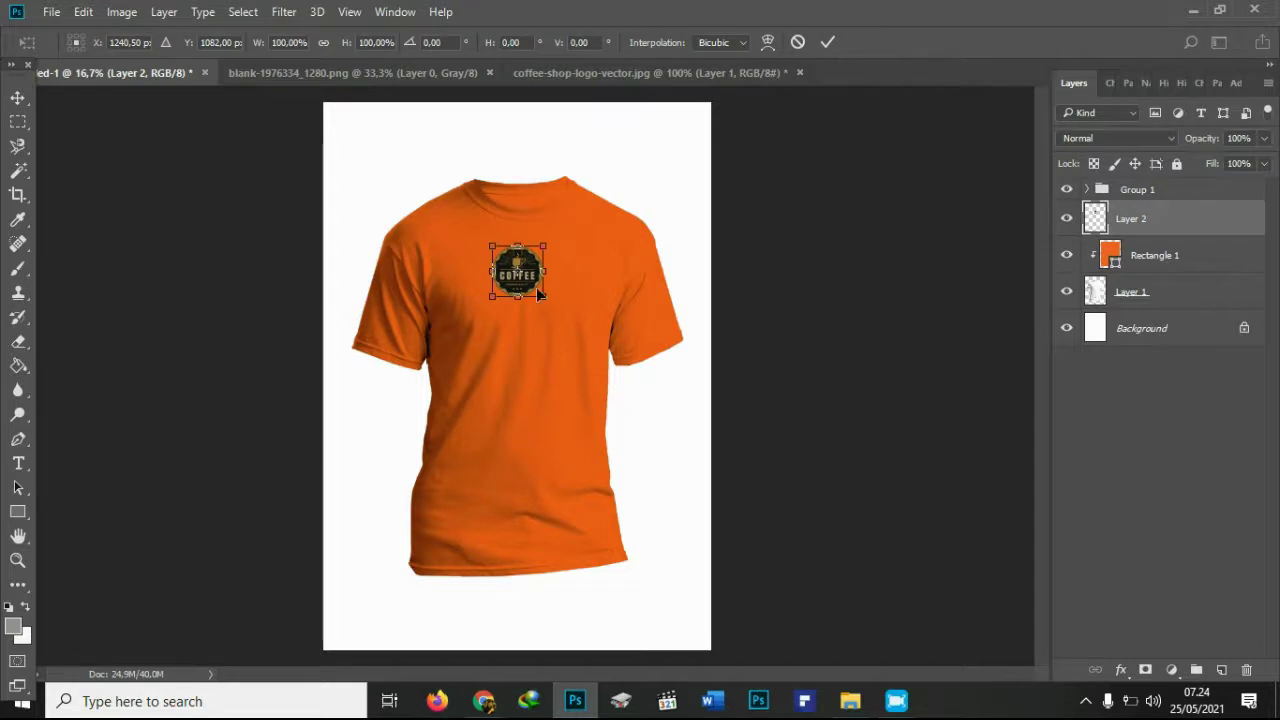
mouse_move(541, 293)
mouse_down()
mouse_move(599, 354)
mouse_move(509, 248)
mouse_up()
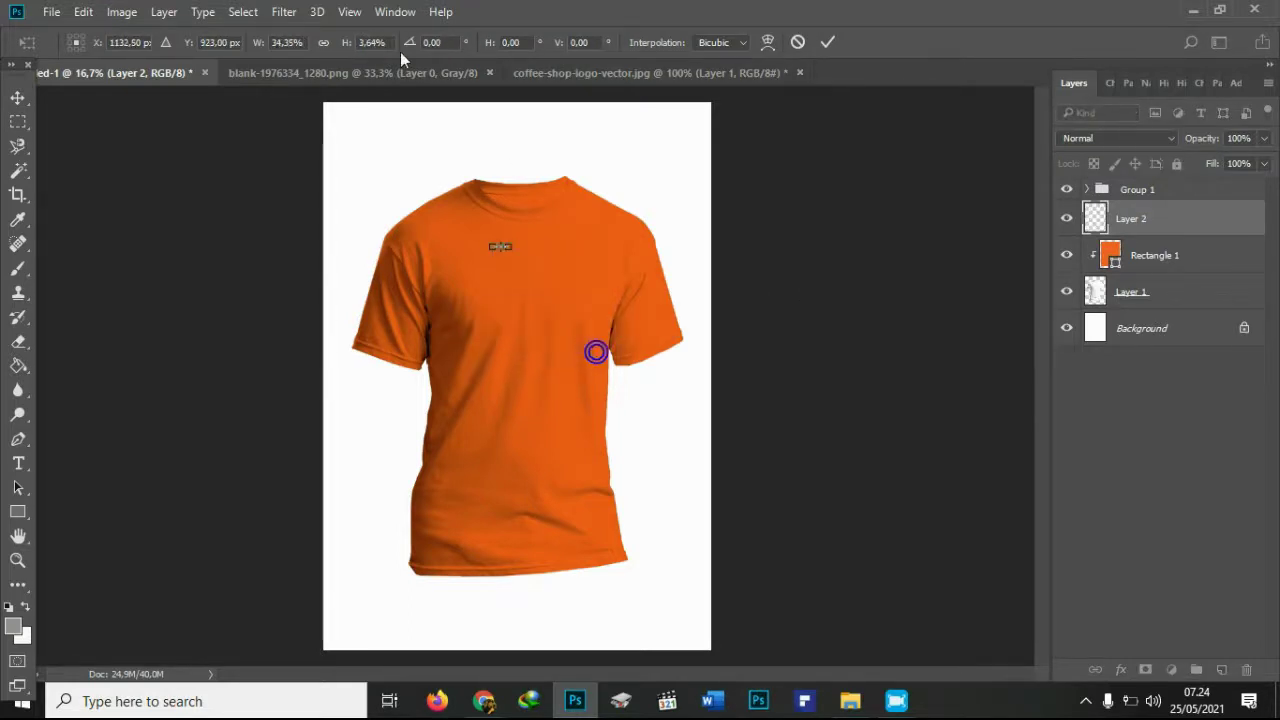
click(323, 42)
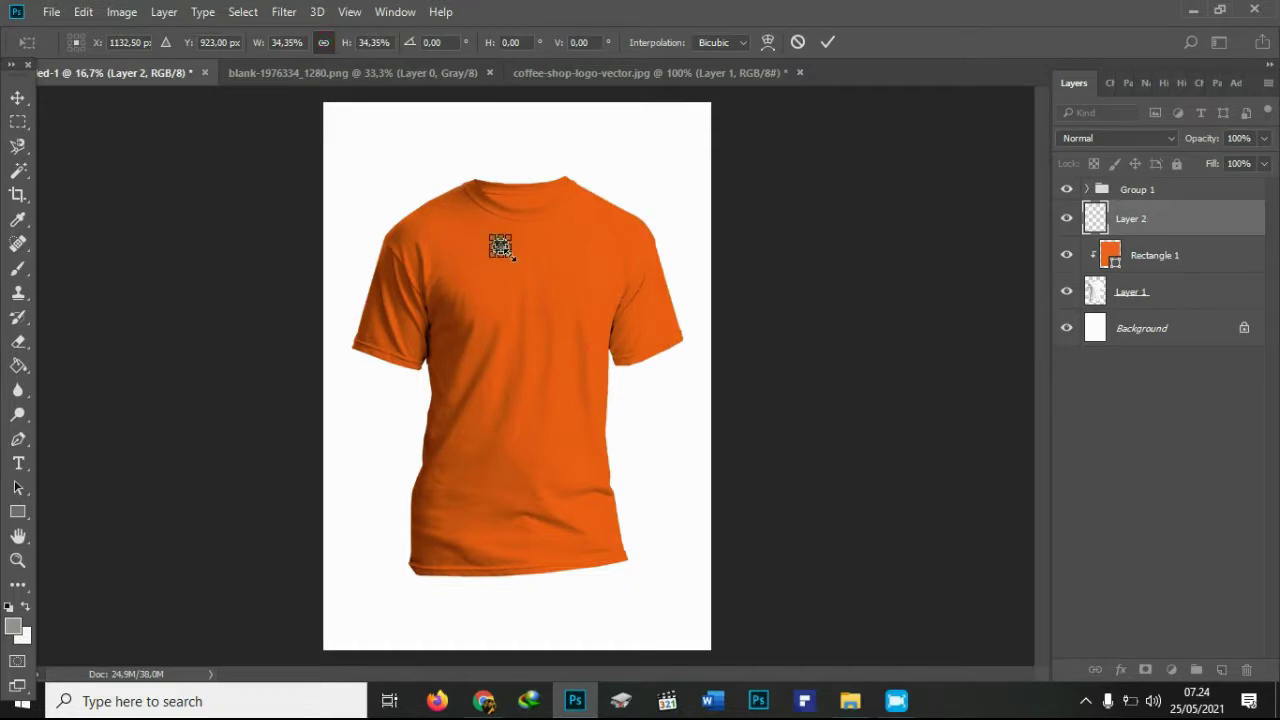
drag(556, 299, 618, 365)
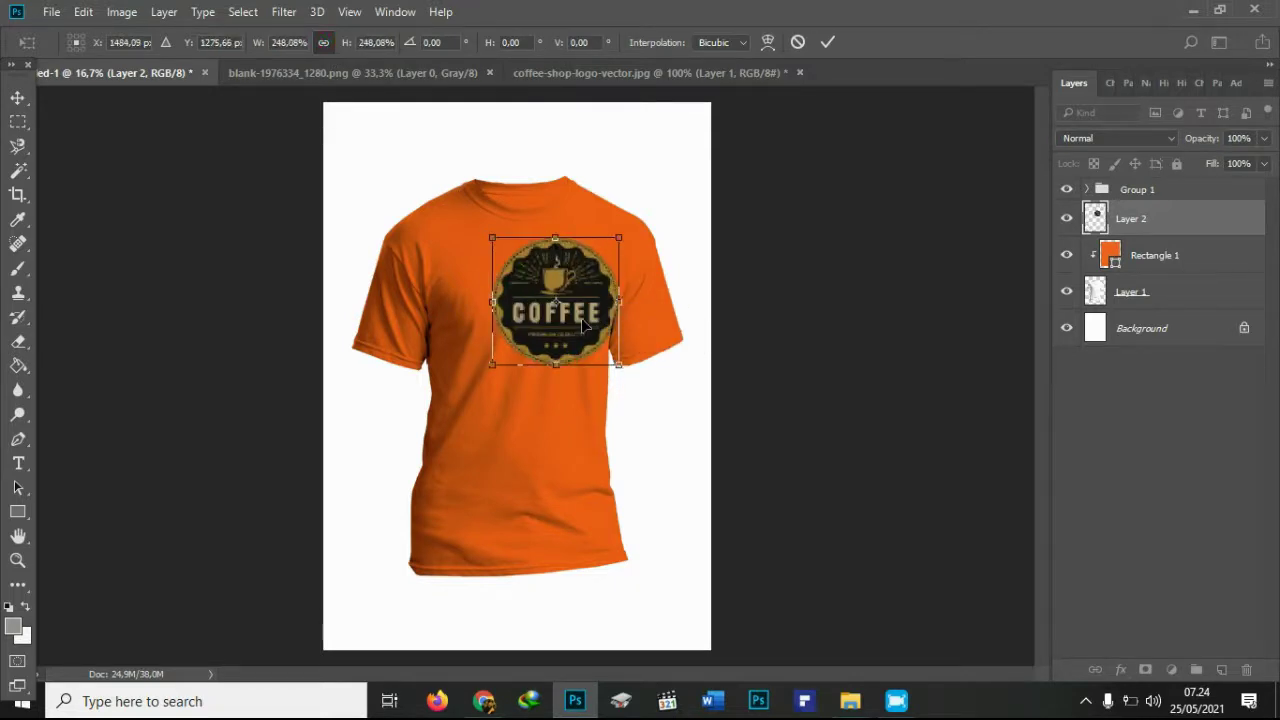
Centre the logo on the chest, commit, and nudge it slightly up and right.
drag(583, 323, 545, 335)
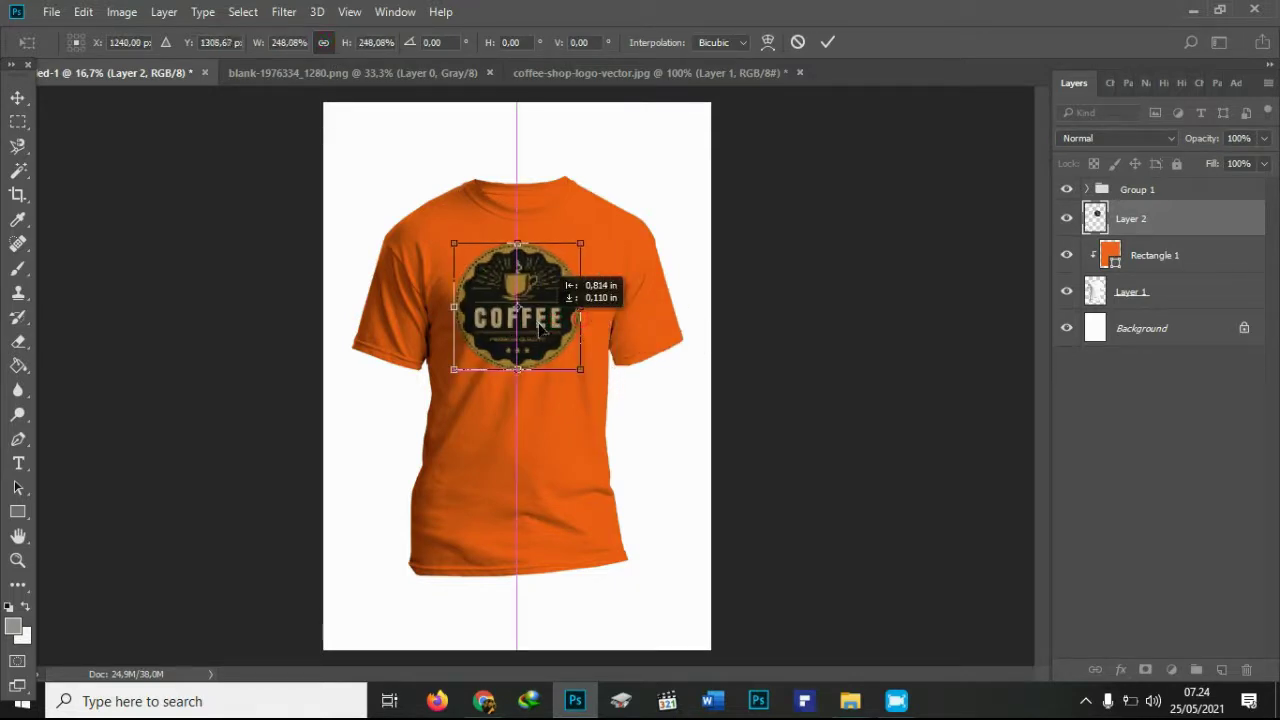
drag(545, 335, 547, 335)
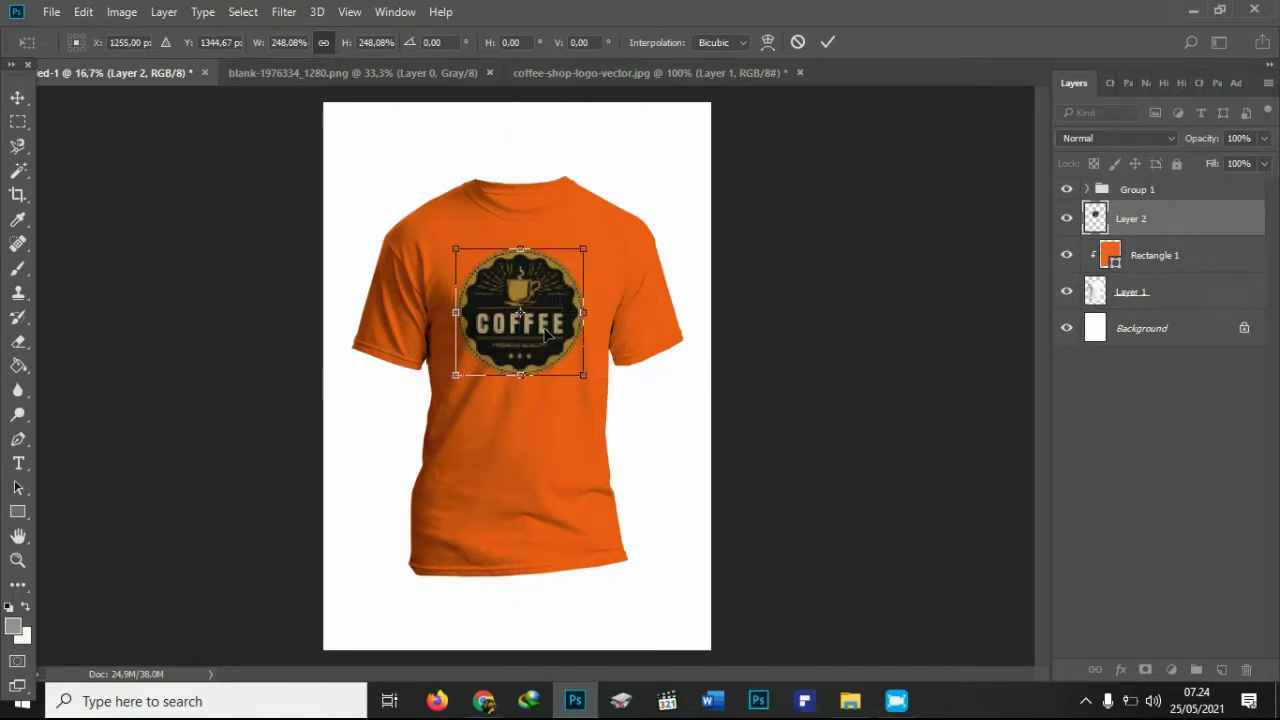
key(Return)
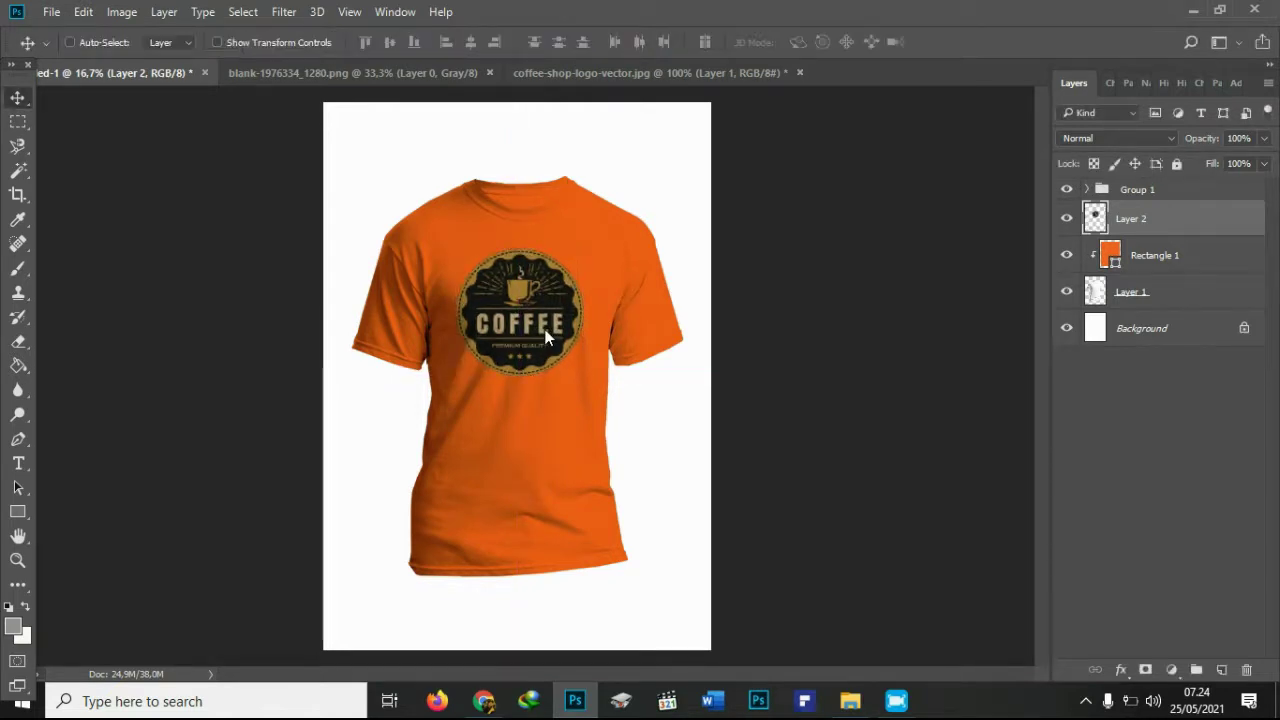
key(shift+Up)
key(shift+Up)
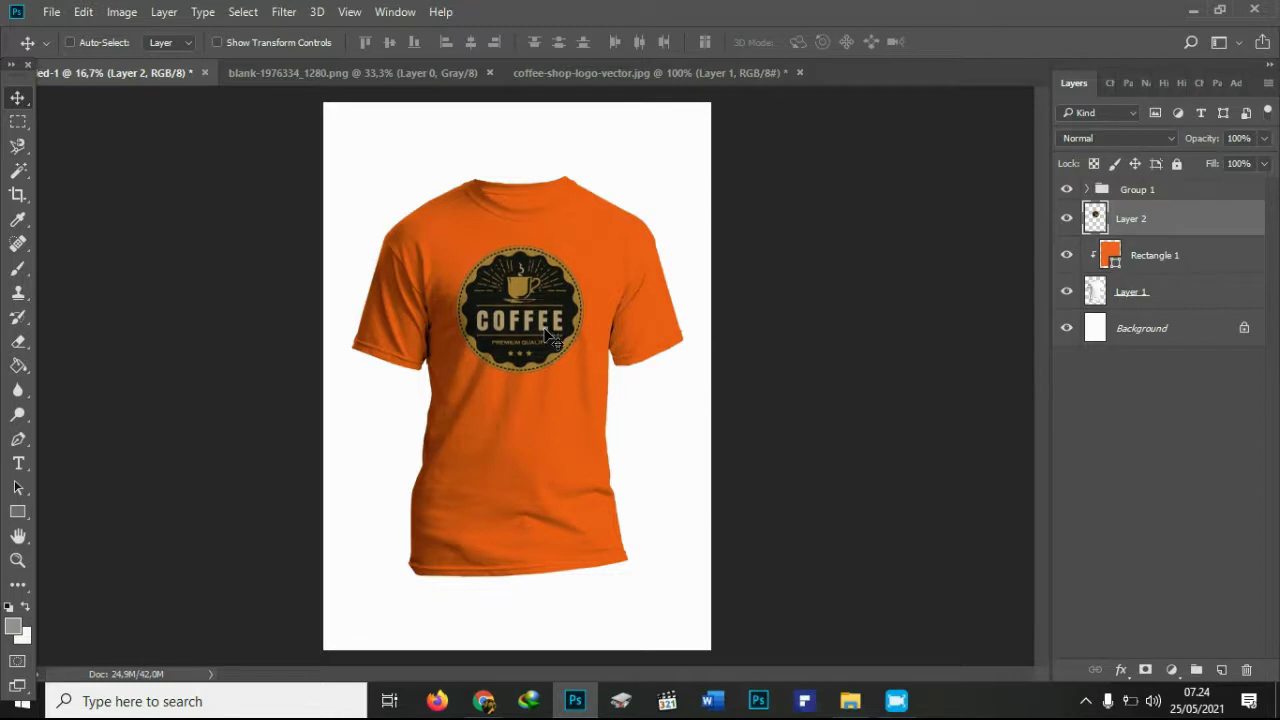
key(shift+Up)
key(Right)
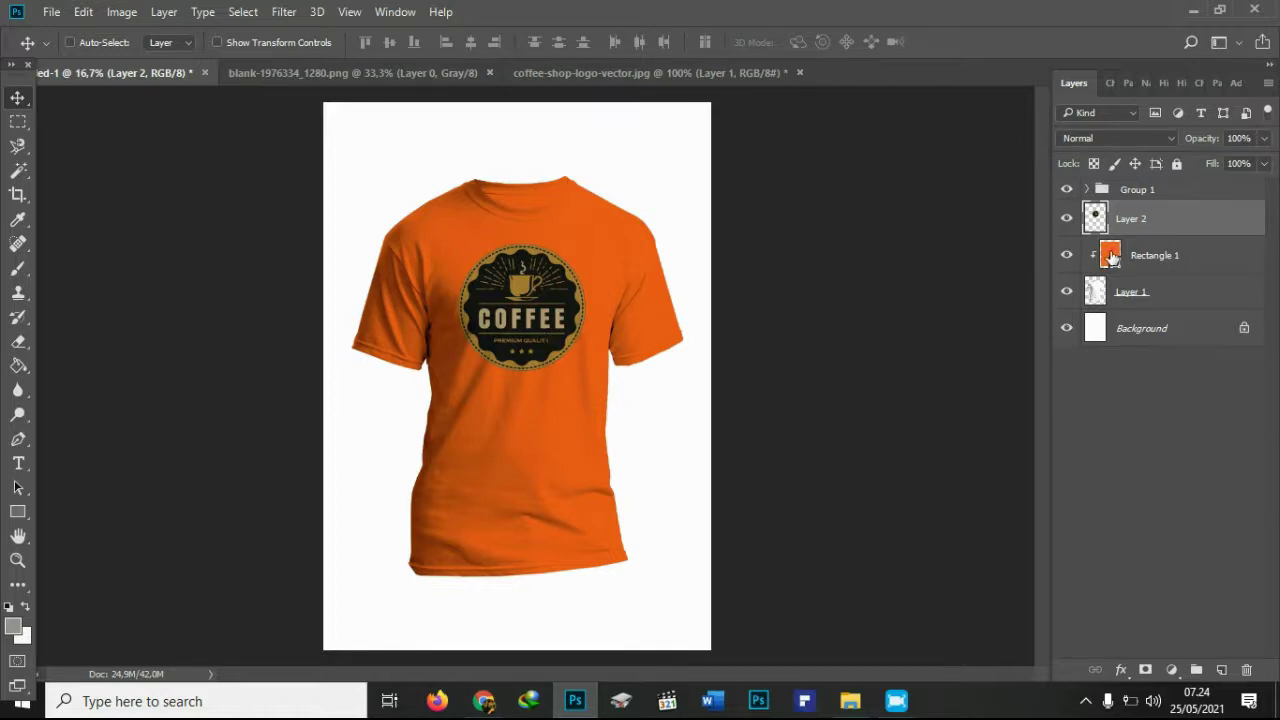
Try white as the Rectangle 1 fill colour for the shirt.
click(1111, 256)
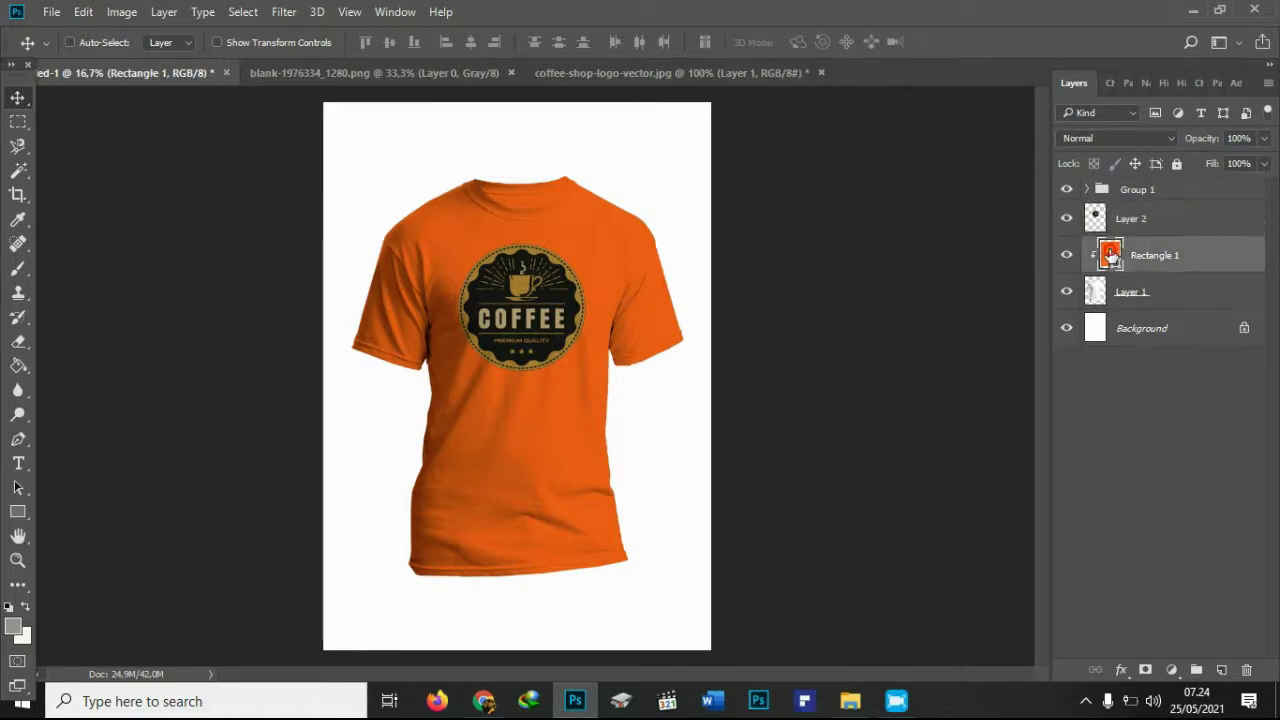
double_click(1111, 256)
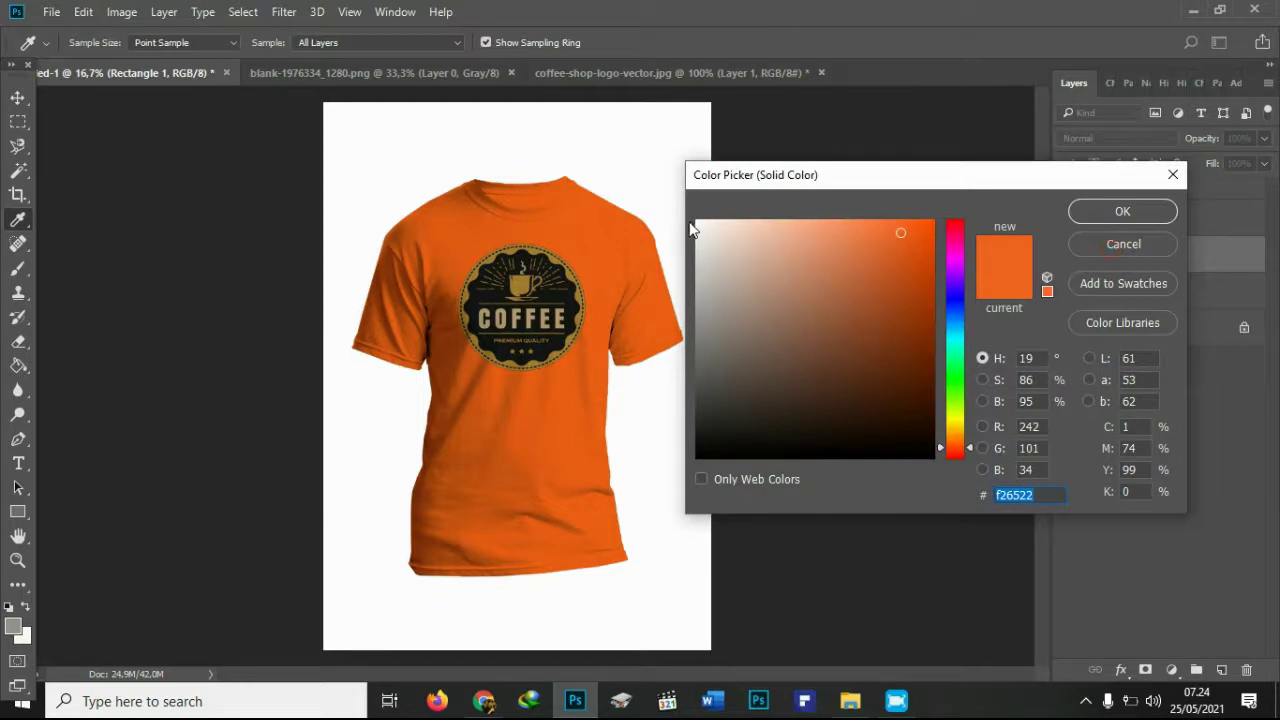
click(699, 222)
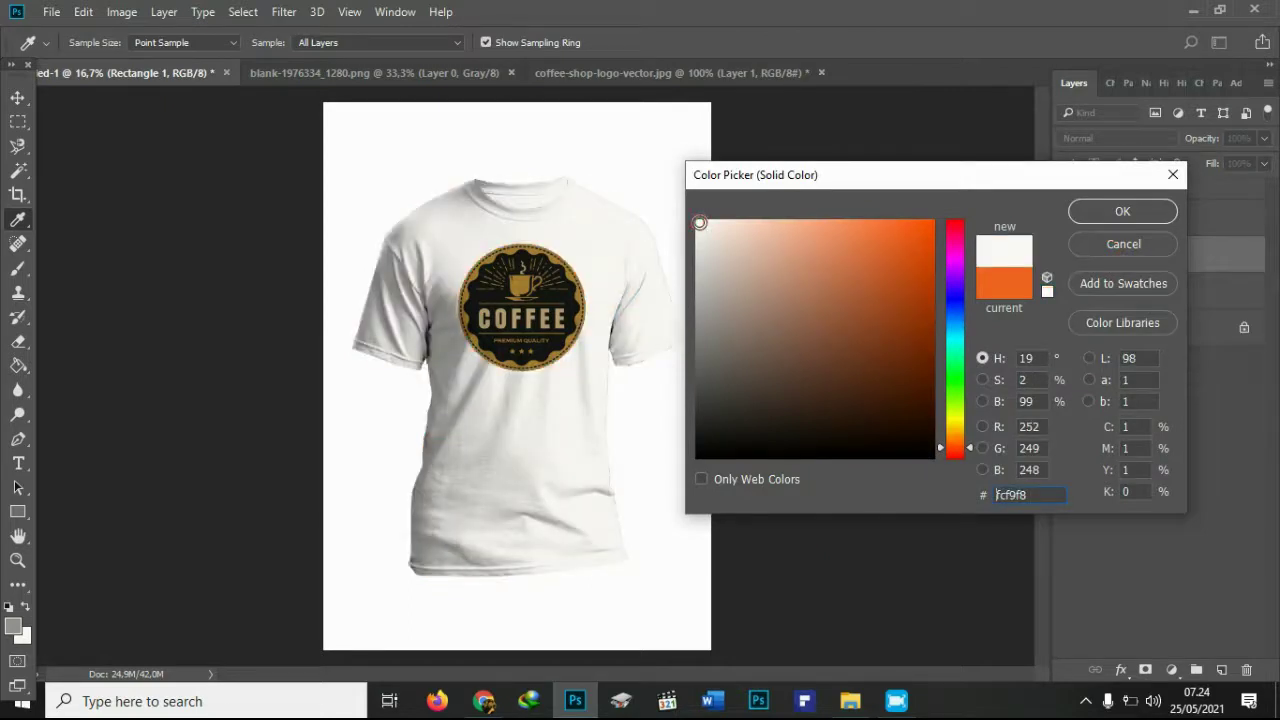
click(1097, 209)
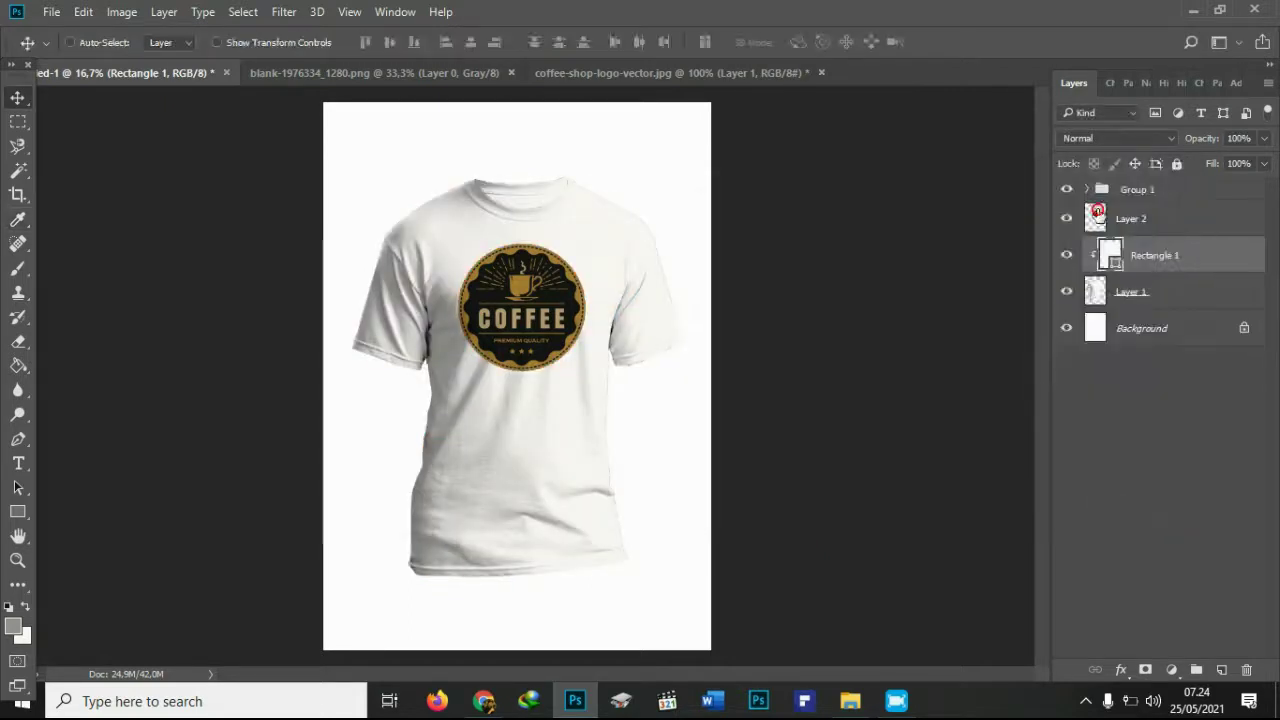
Set the Rectangle 1 fill to near-black dark brown #2a2523.
double_click(1118, 253)
click(797, 452)
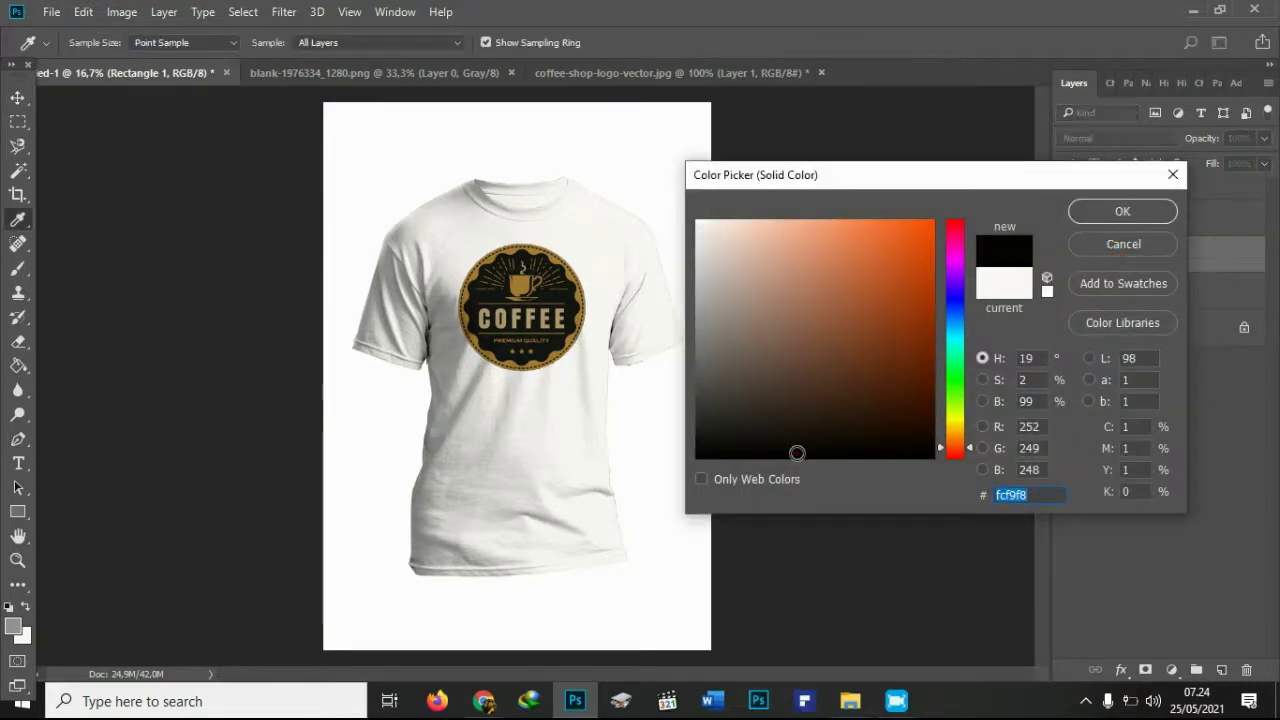
click(743, 404)
click(741, 429)
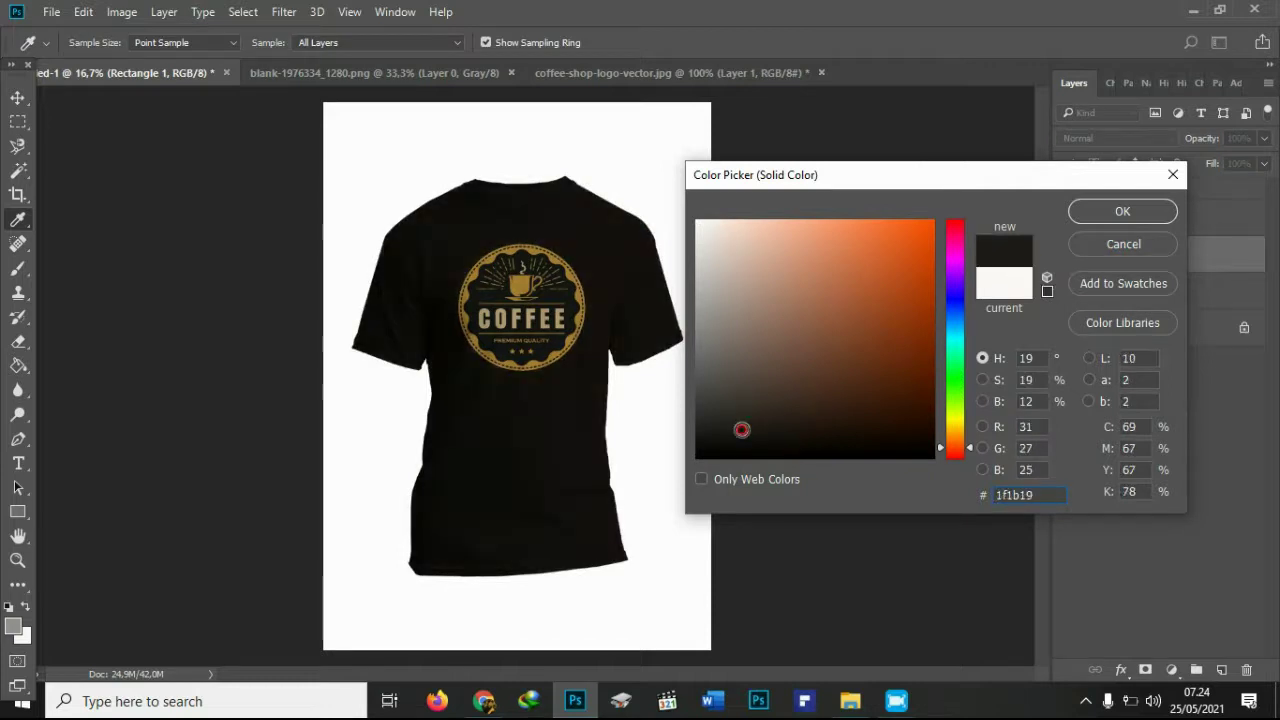
click(741, 403)
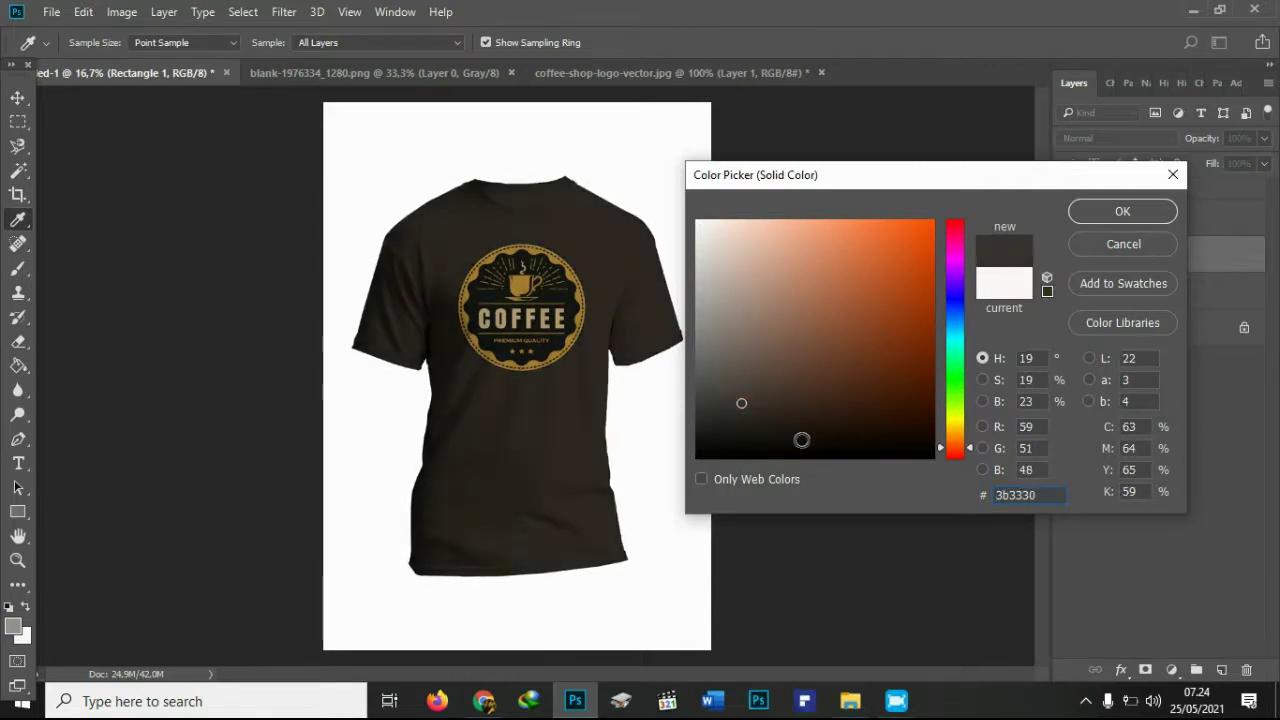
click(734, 419)
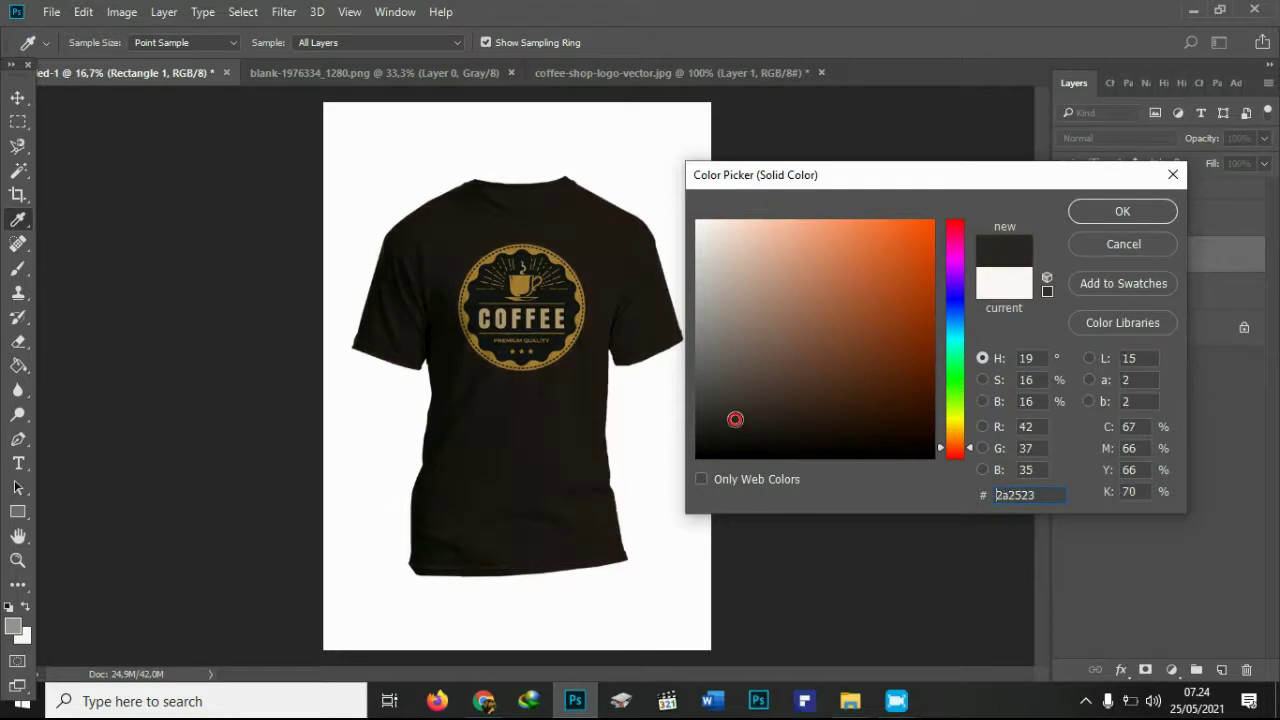
click(1095, 211)
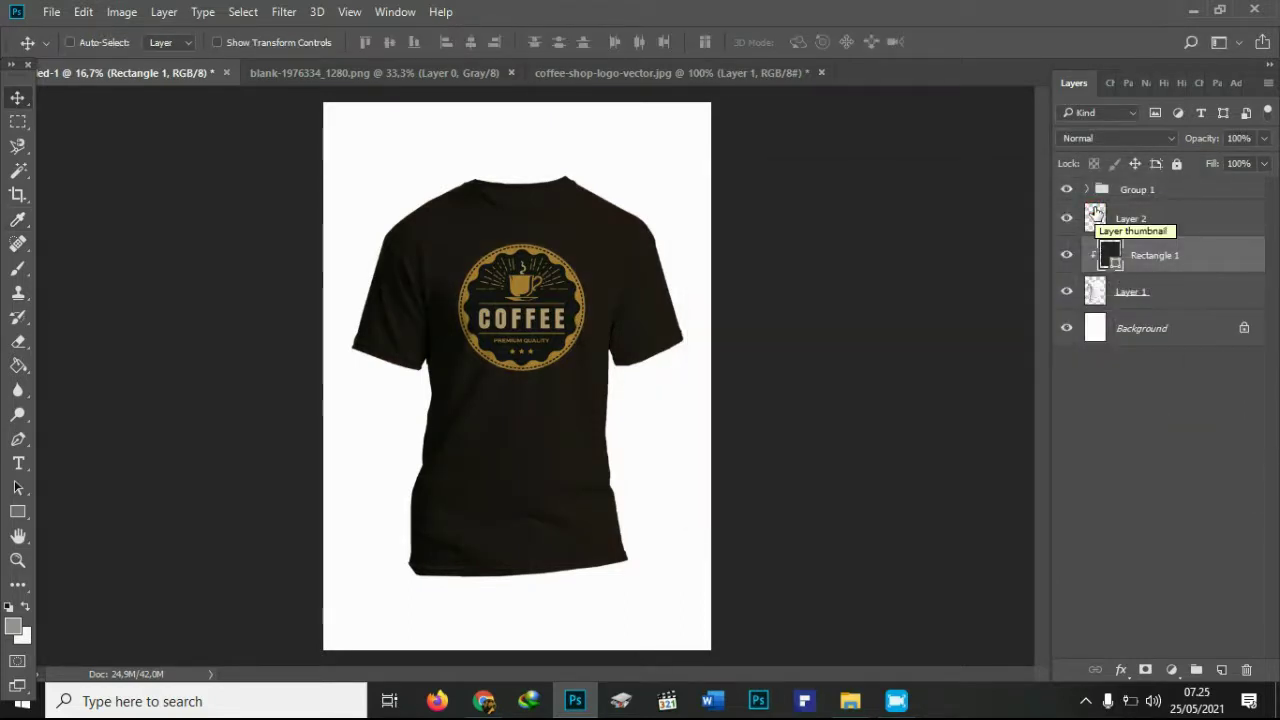
click(1106, 250)
Recolor the Rectangle 1 shirt fill to khaki #bb9f72 sampled from the logo's gold.
double_click(1106, 250)
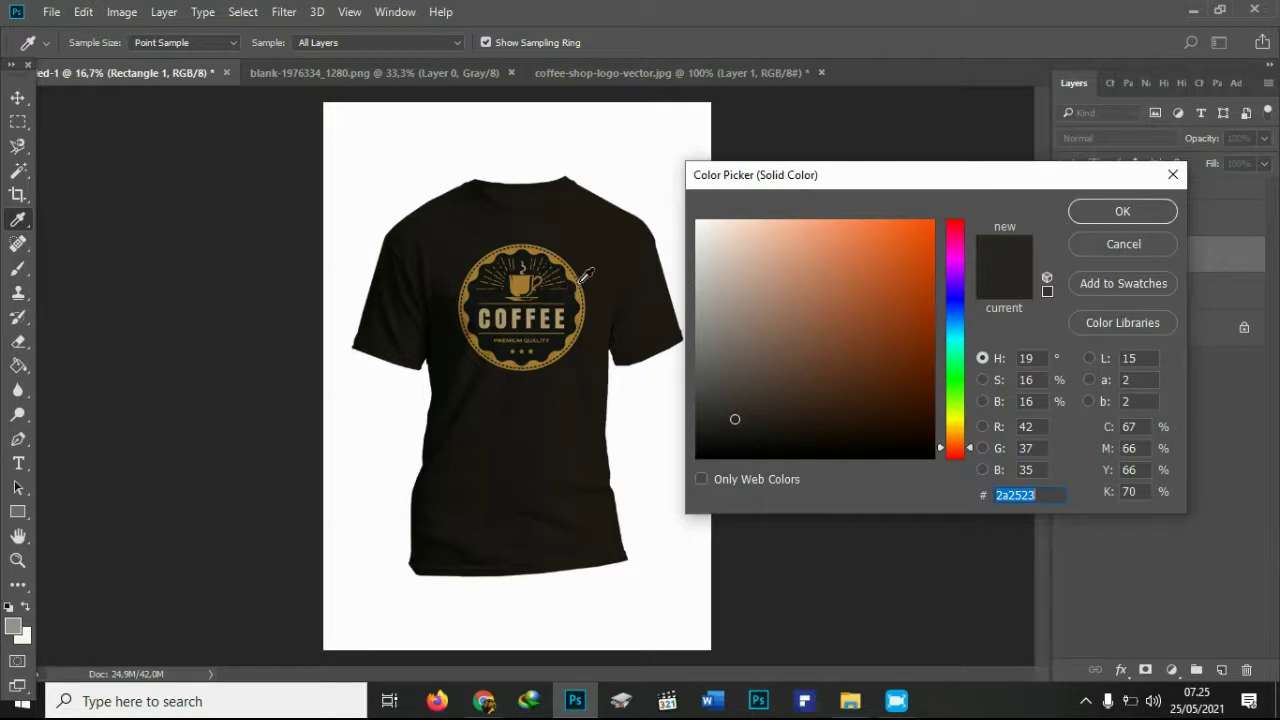
click(561, 294)
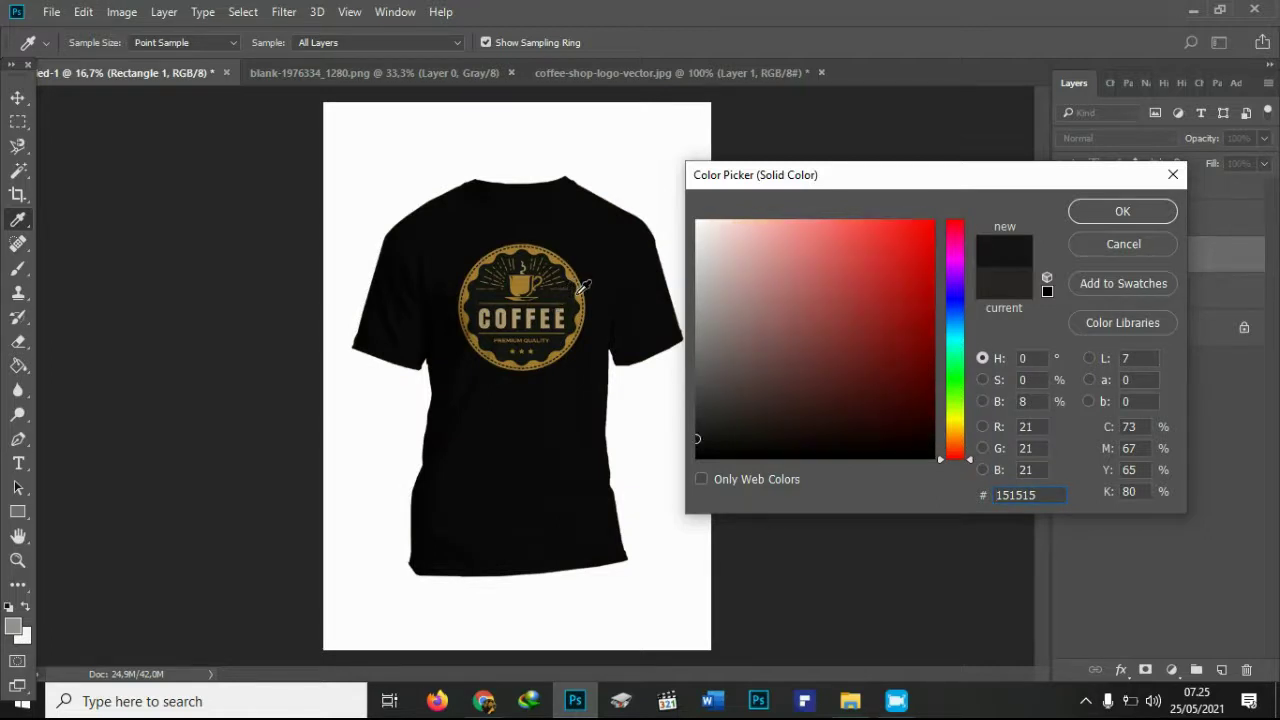
click(516, 314)
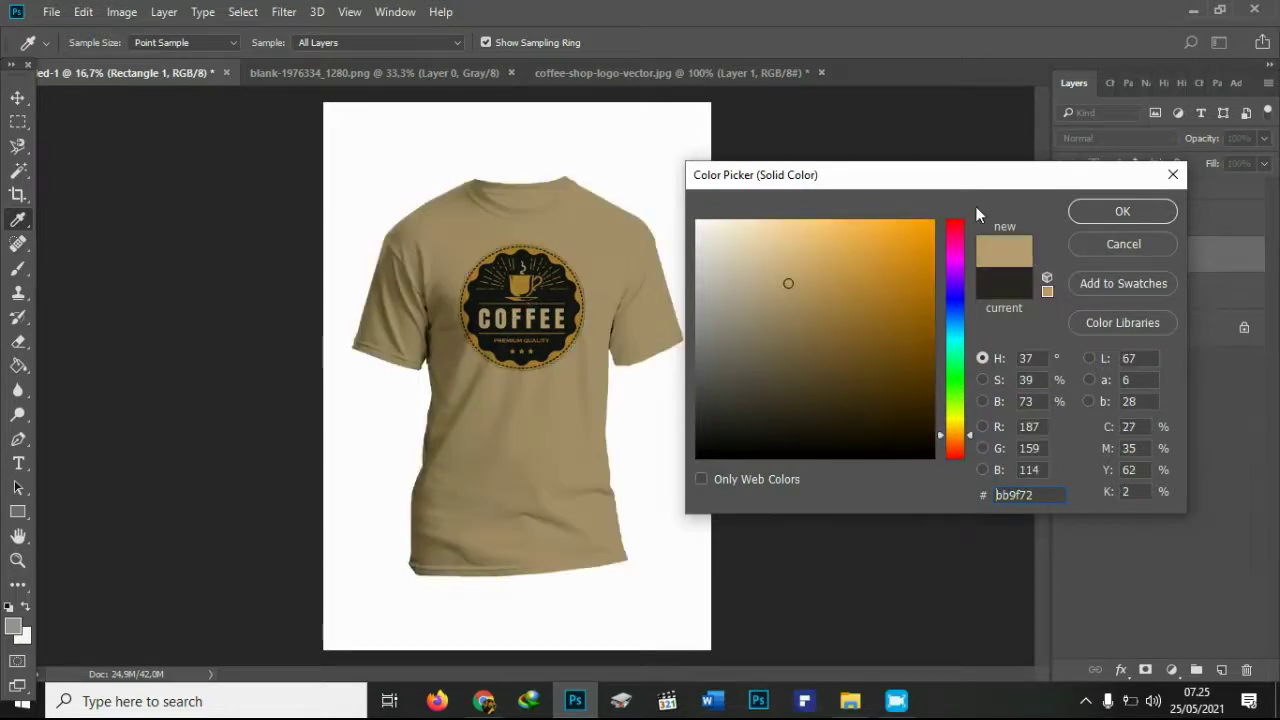
click(1080, 210)
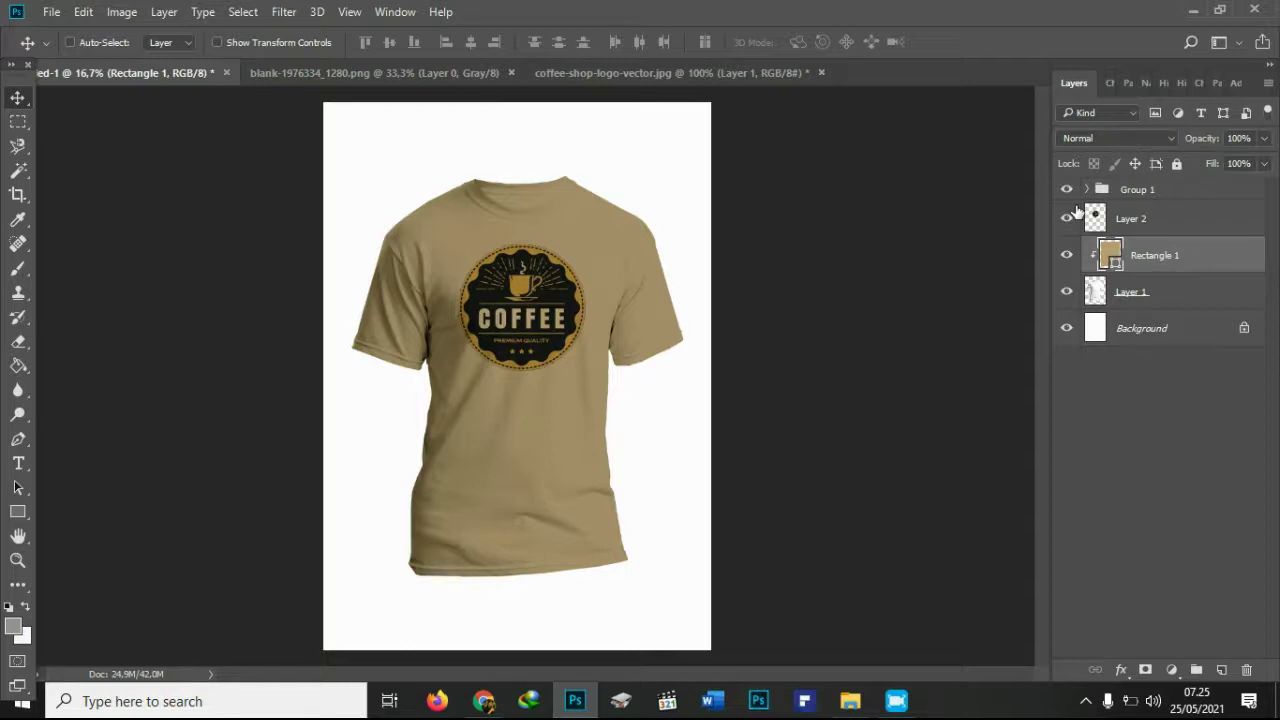
Shift the Layer 2 COFFEE logo slightly right and nudge it up to centre it.
click(1159, 212)
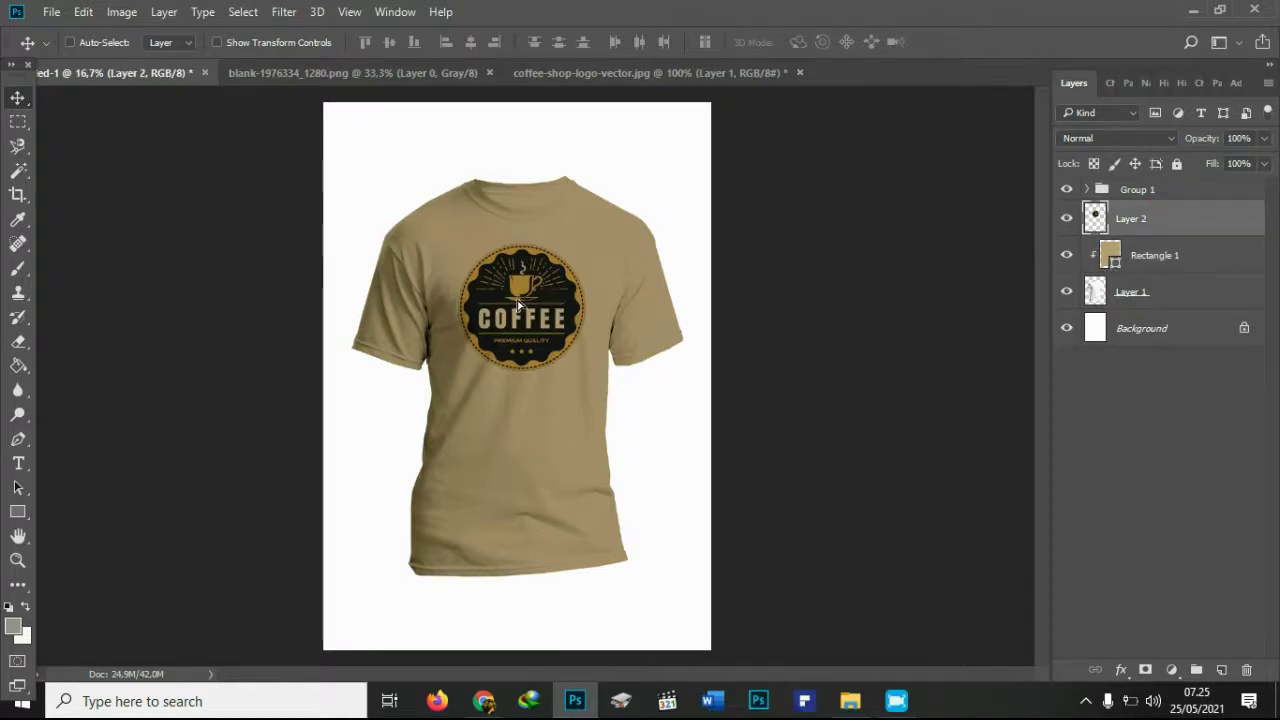
drag(506, 297, 516, 297)
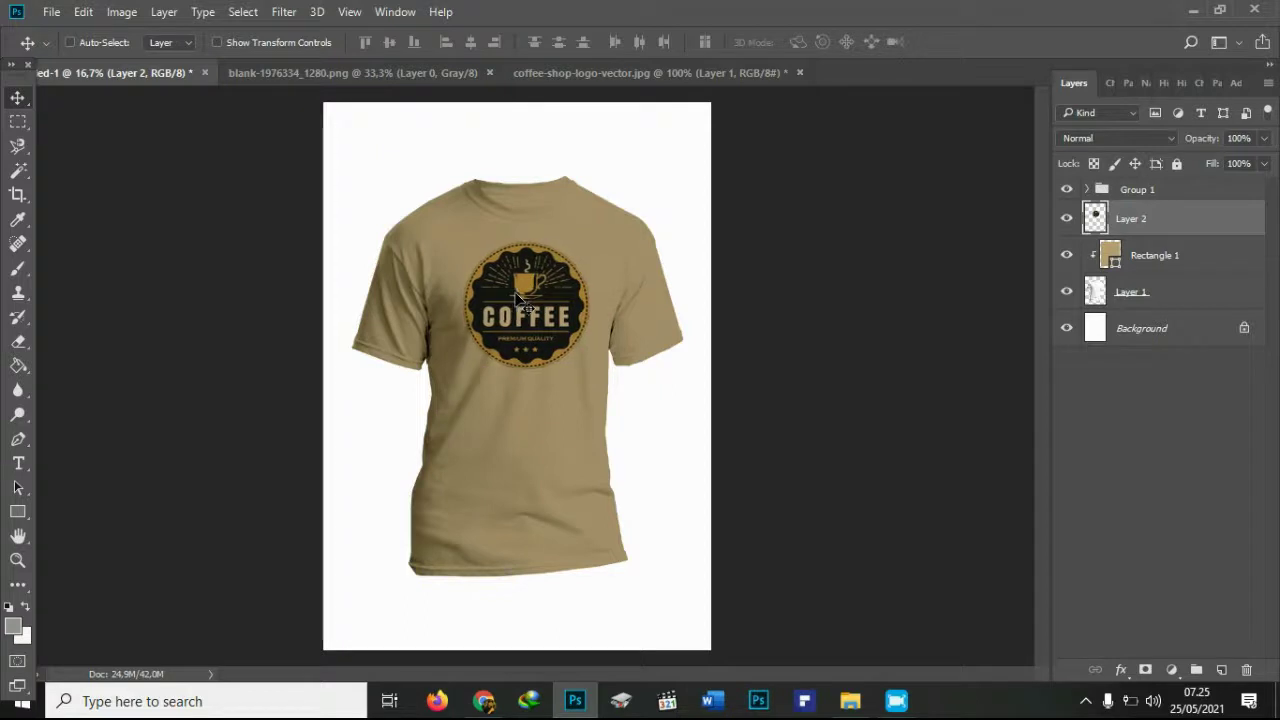
key(shift+Up)
key(shift+Up)
key(shift+Up)
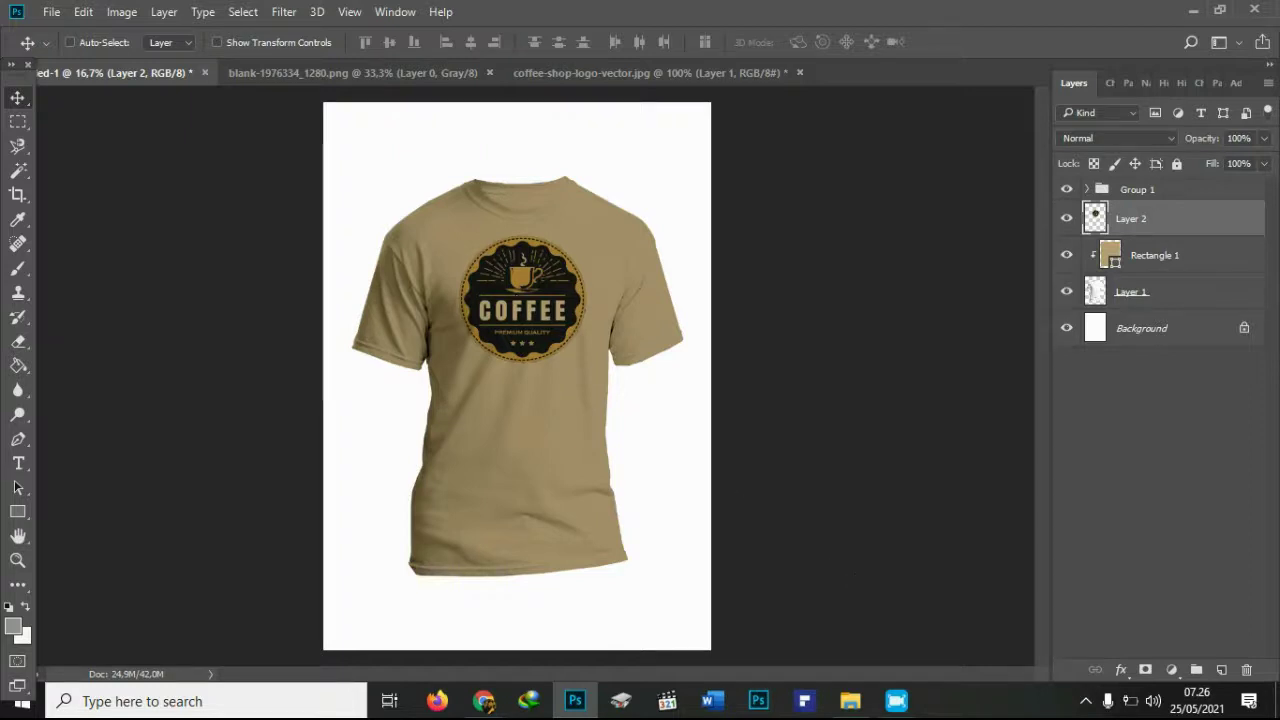
mouse_move(896, 701)
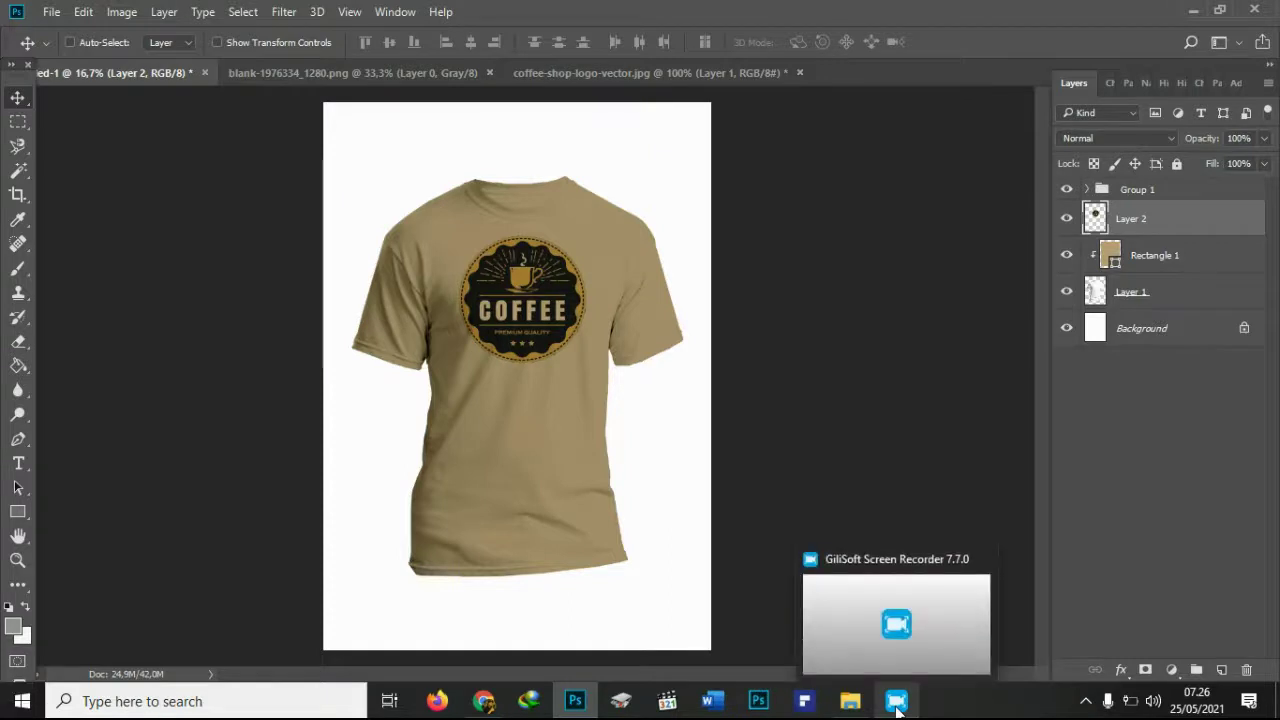
click(1085, 701)
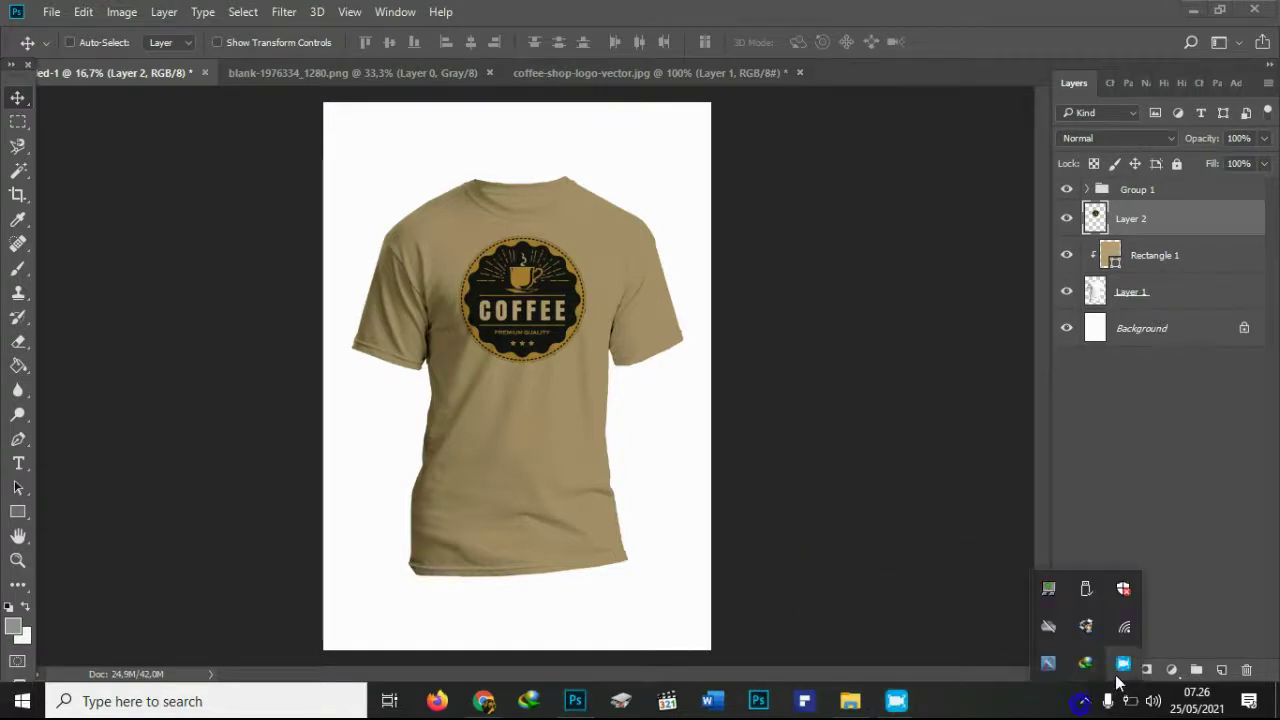